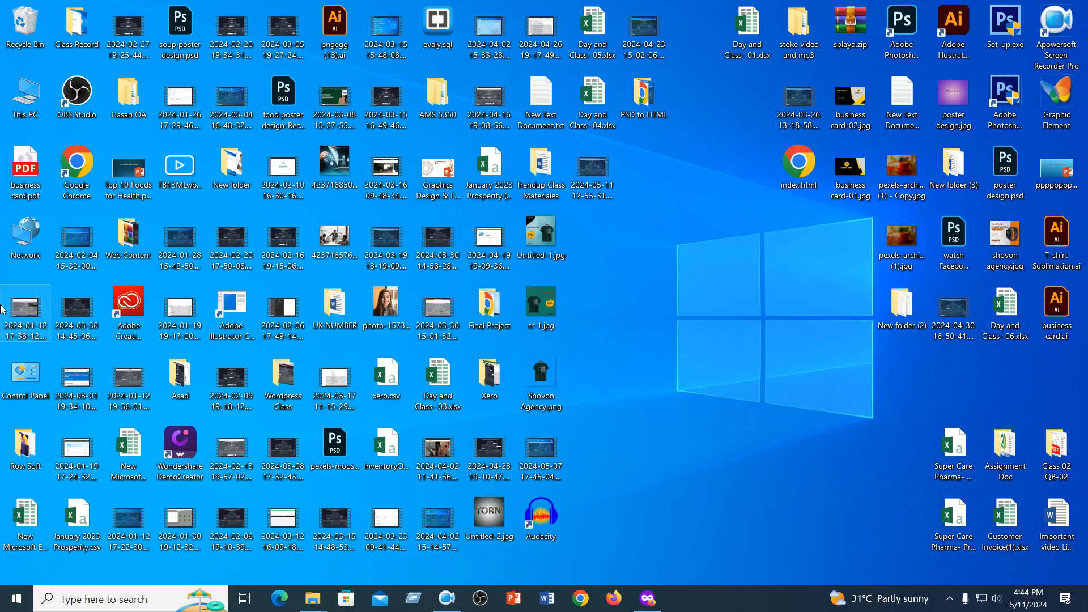
- Close the old QuickBooks Online tab and load the QuickBooks Online sign-in page in a new private tab
left_click(648, 598)
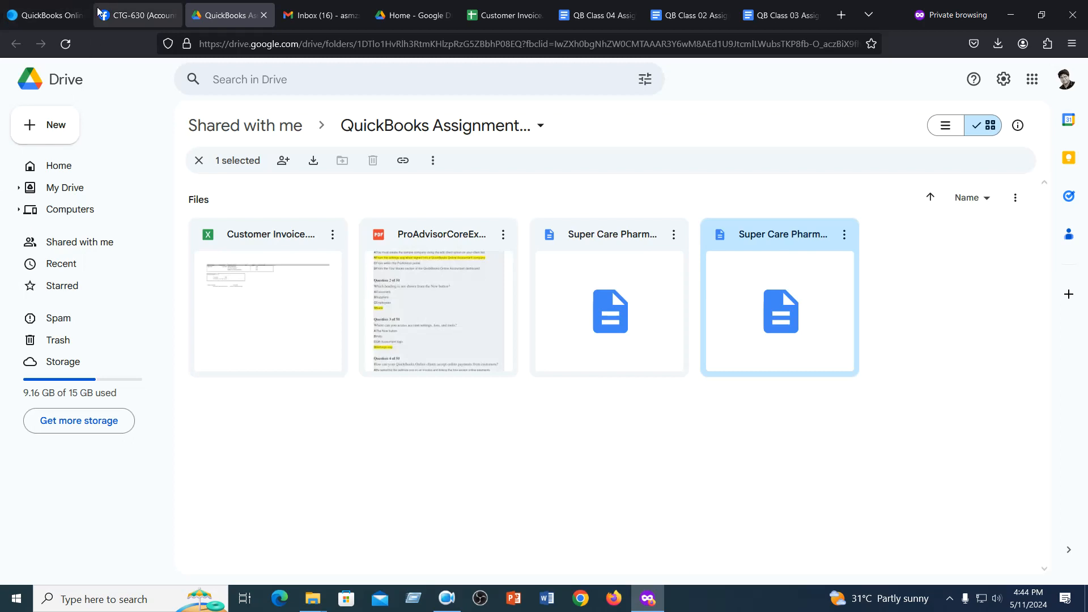
left_click(134, 16)
left_click(38, 16)
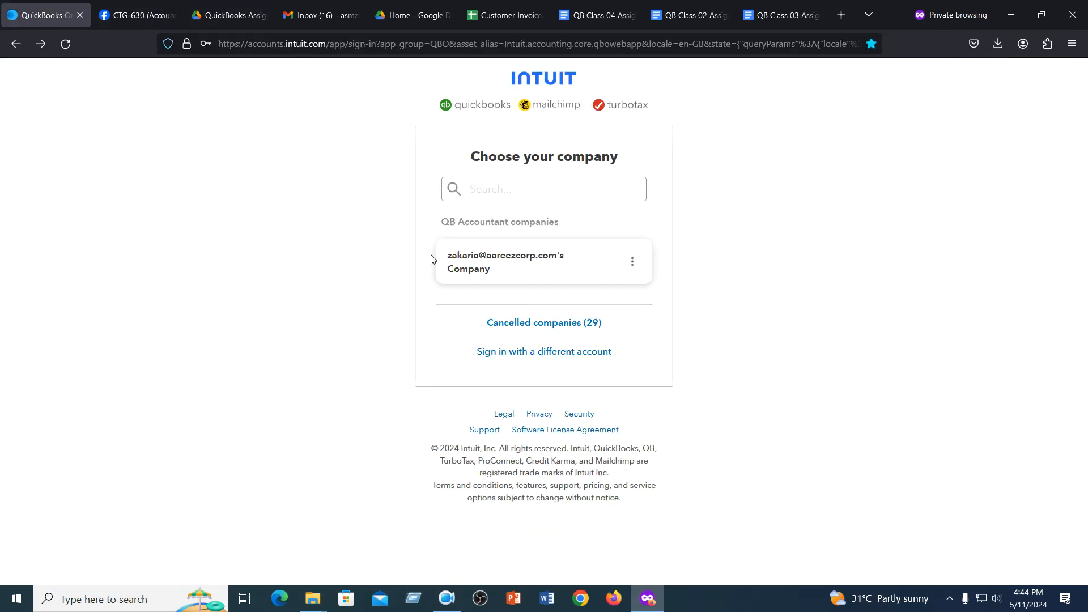
left_click(80, 15)
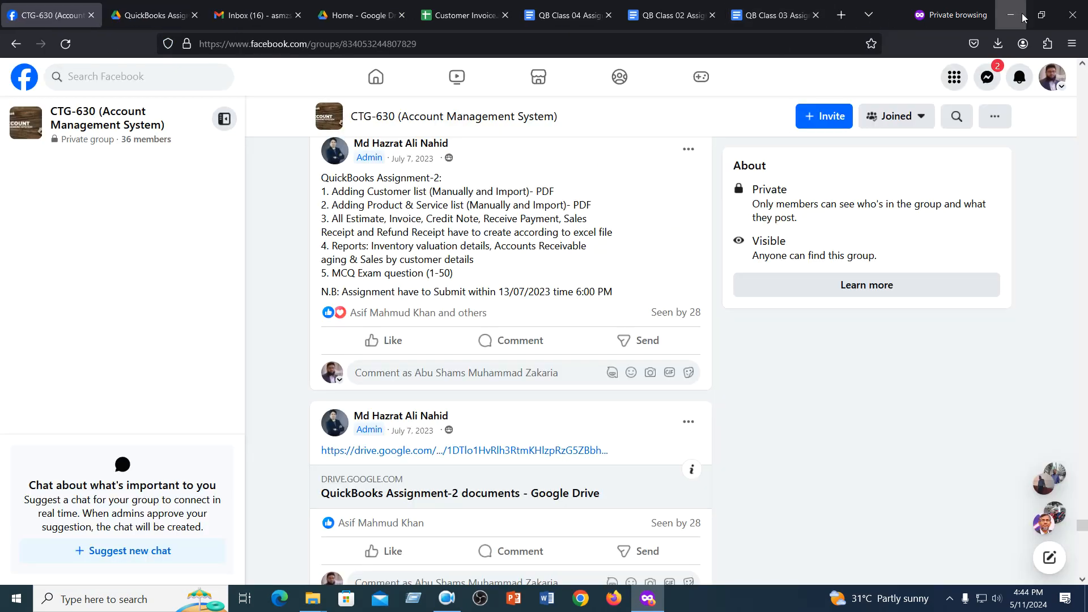
left_click(841, 15)
left_click(214, 68)
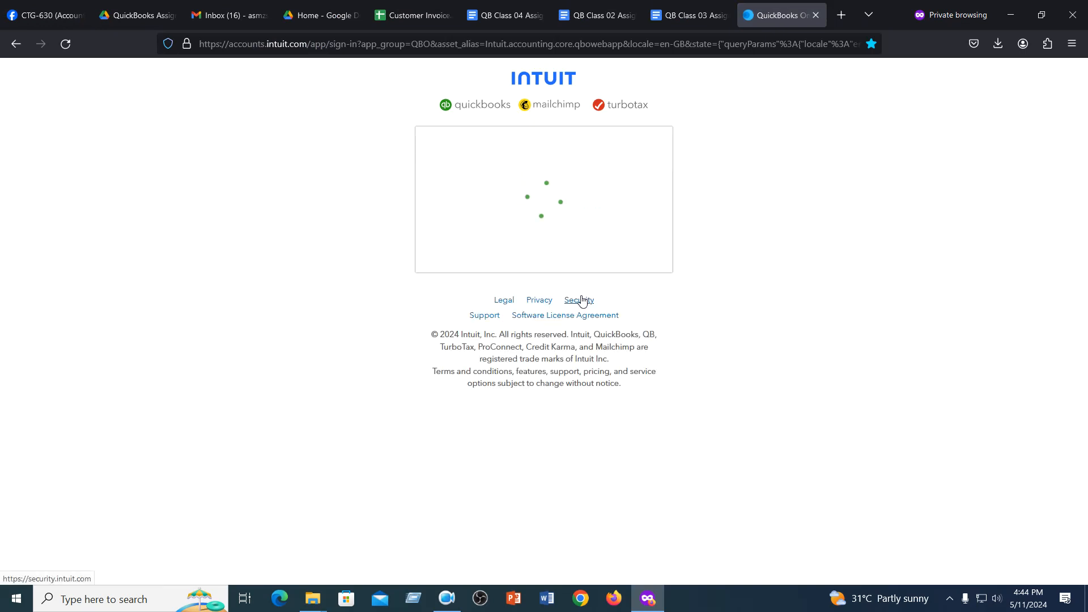
- Open the accountant company from Choose your company, then sign out from the account menu
left_click(488, 183)
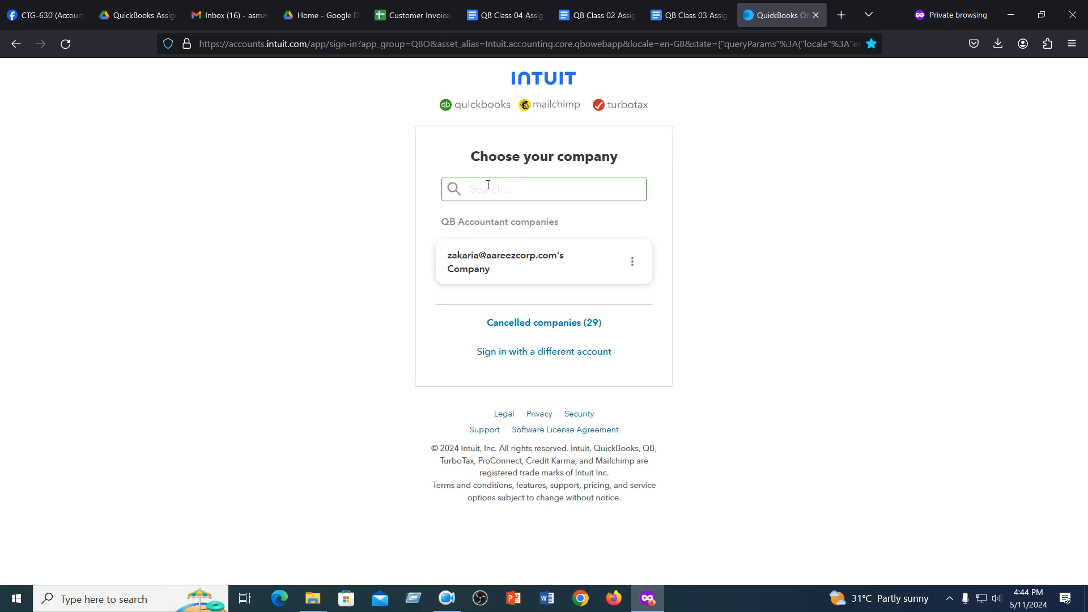
left_click(632, 263)
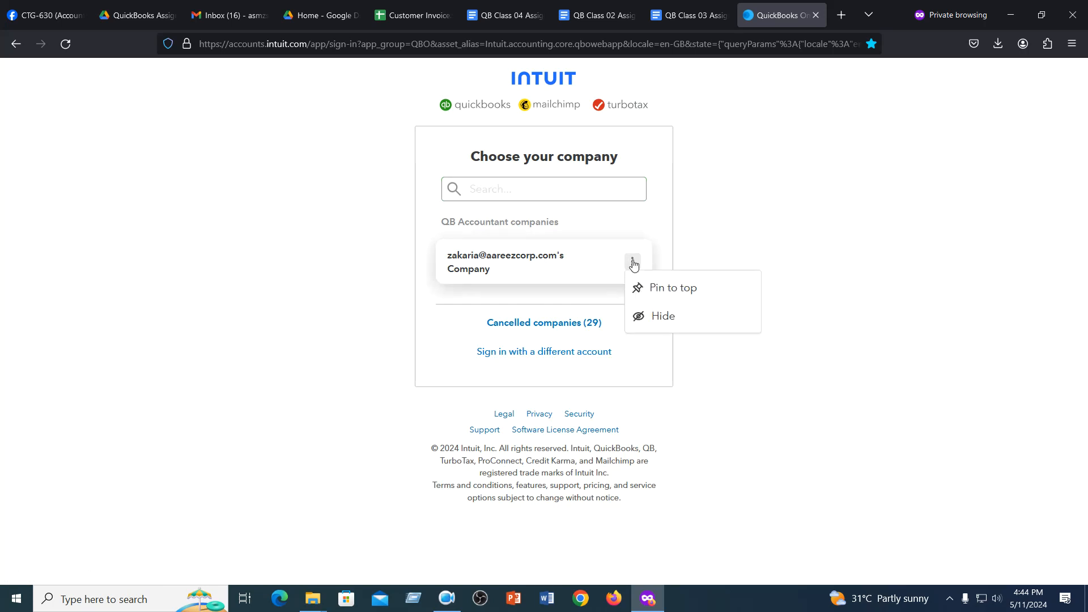
left_click(864, 197)
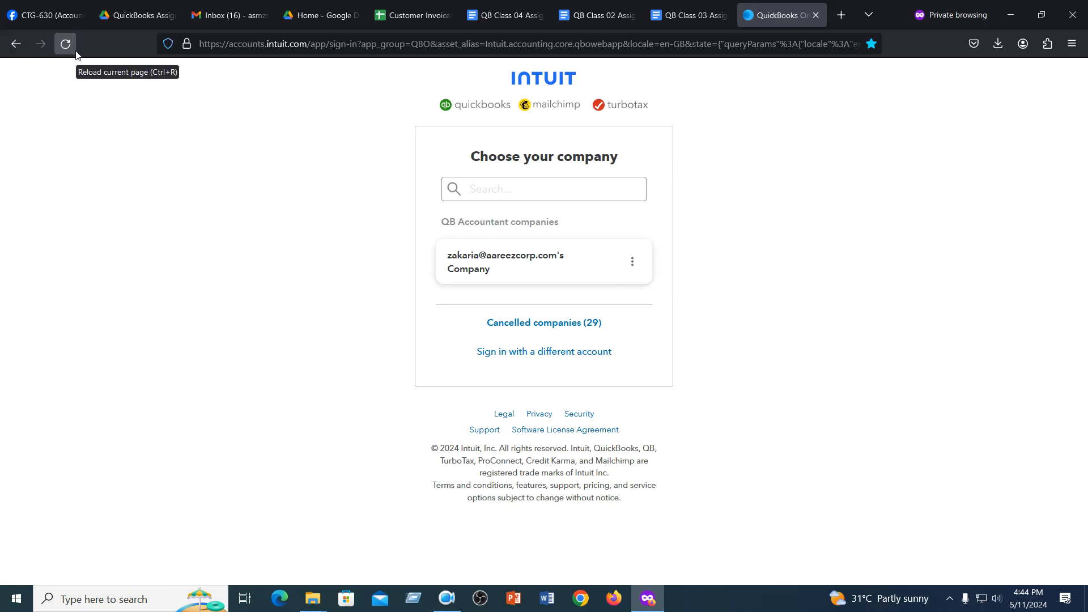
left_click(464, 262)
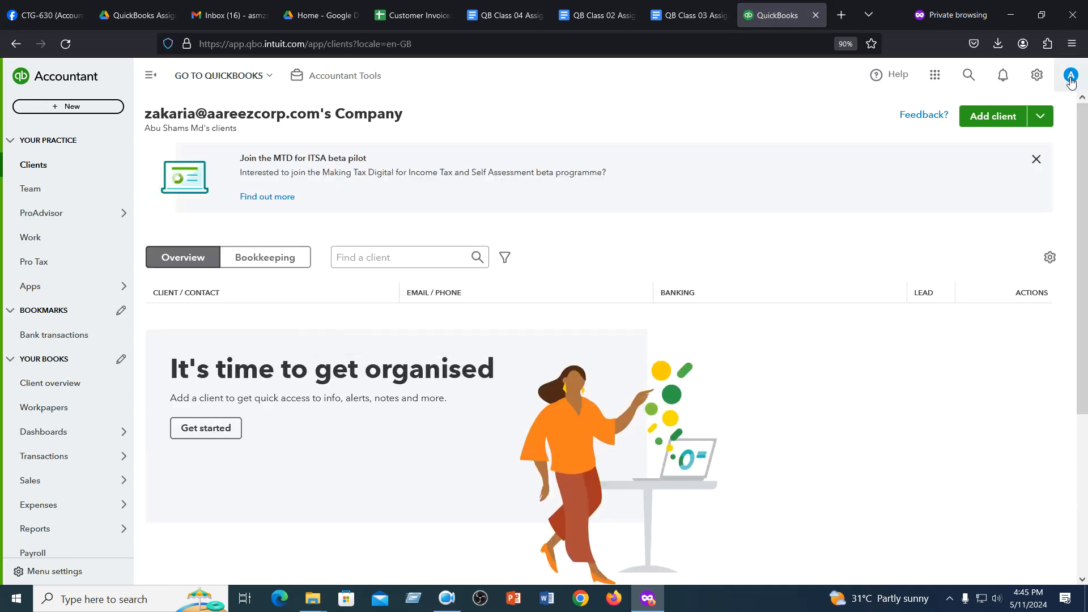
left_click(1070, 80)
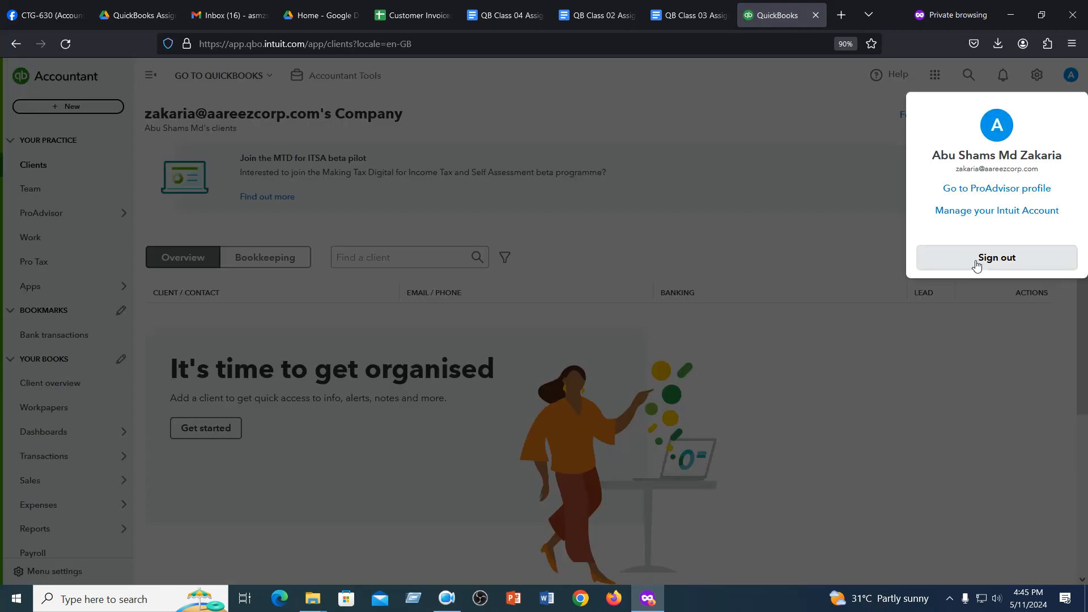
left_click(976, 265)
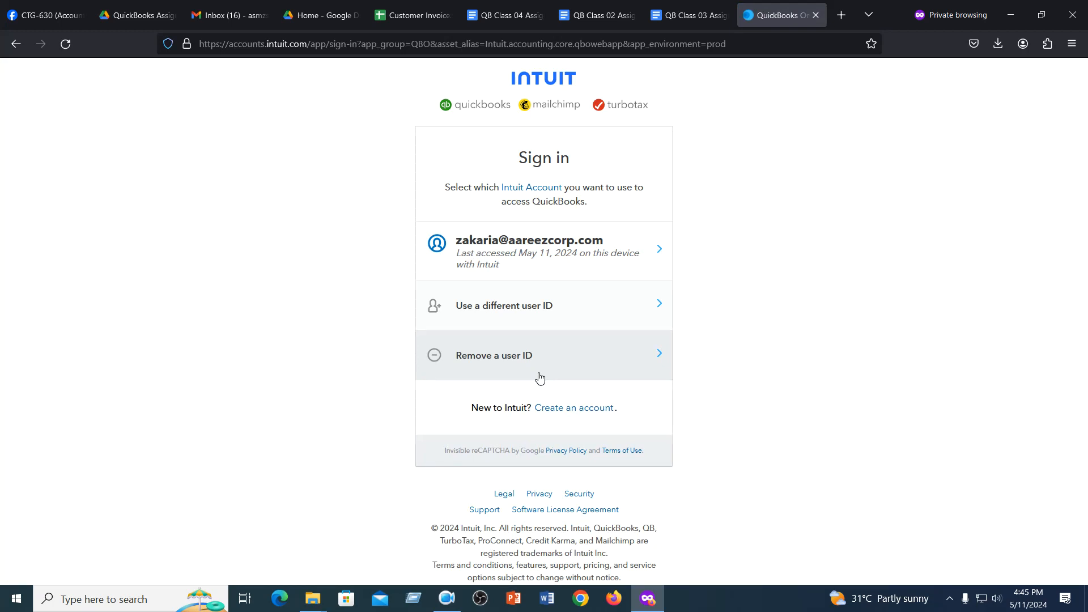
- Switch to a different user ID, replacing the prefilled email with the new account's email address, and submit
left_click(560, 311)
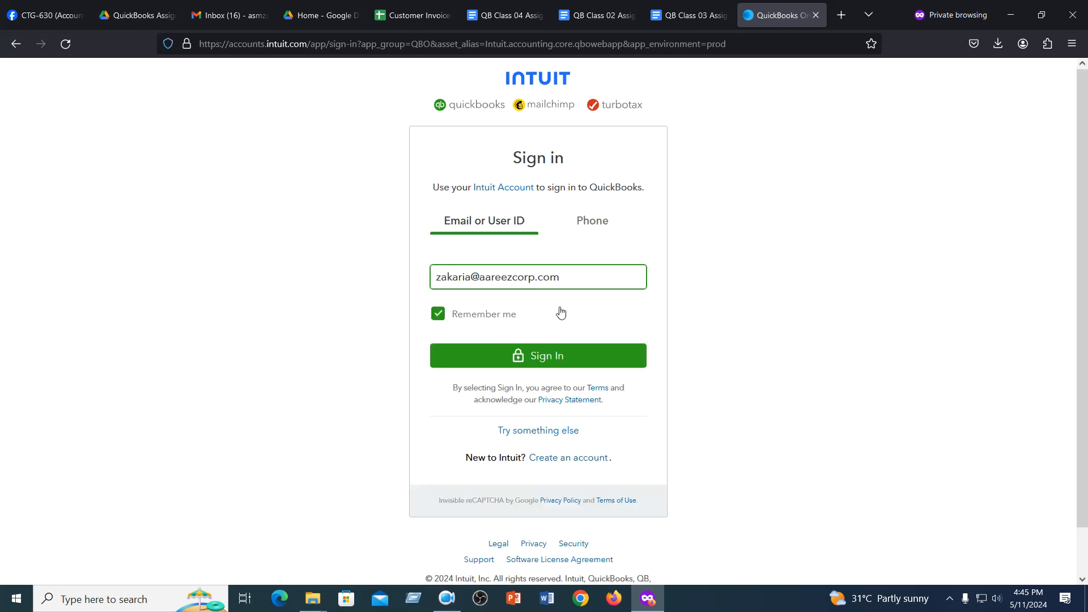
left_click_drag(573, 282, 373, 279)
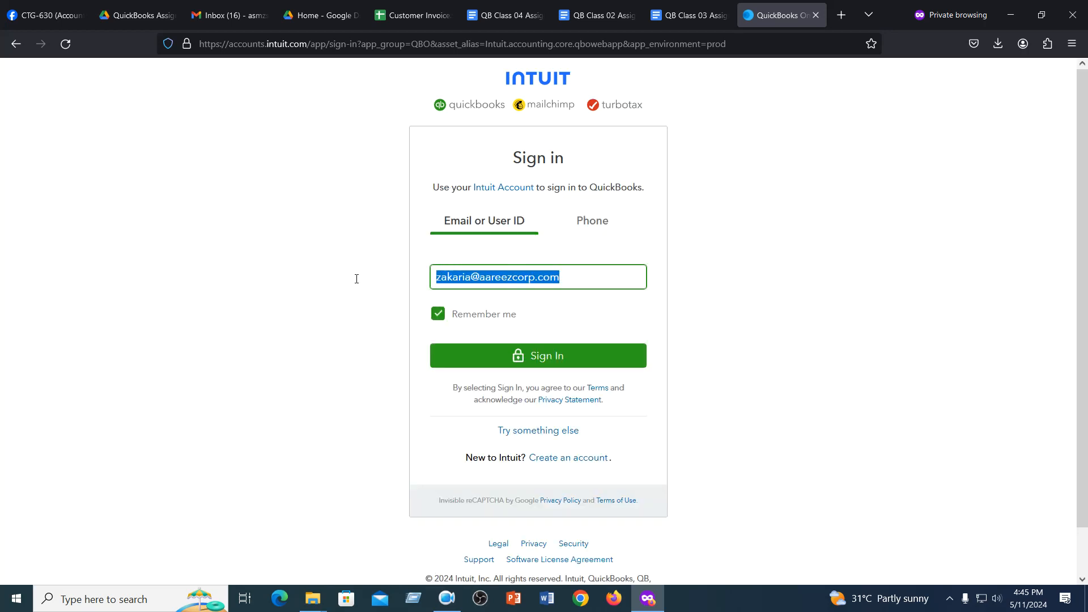
key("BackSpace")
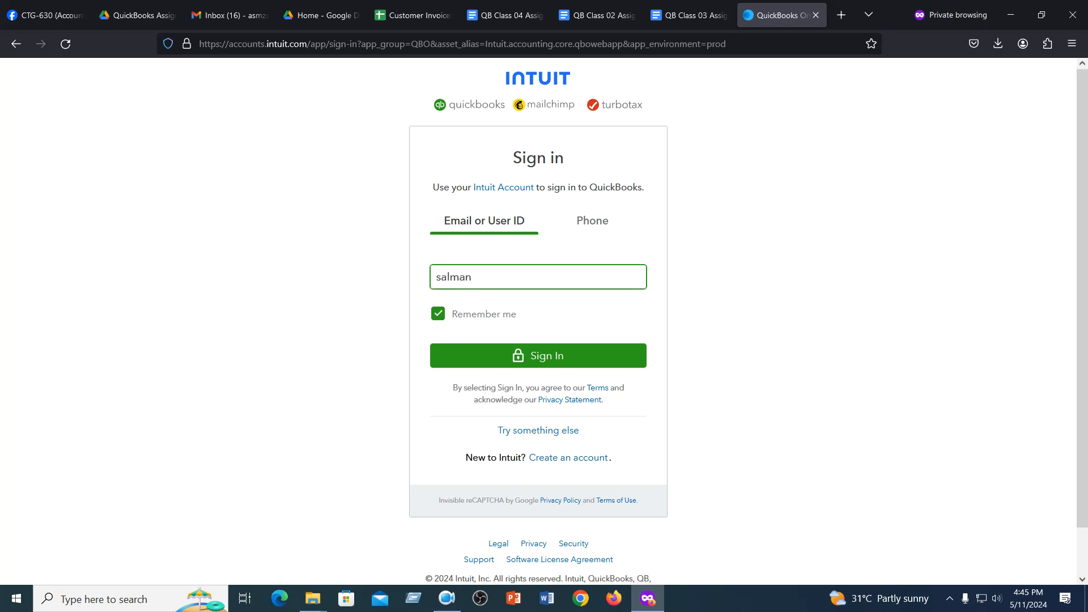
left_click(489, 356)
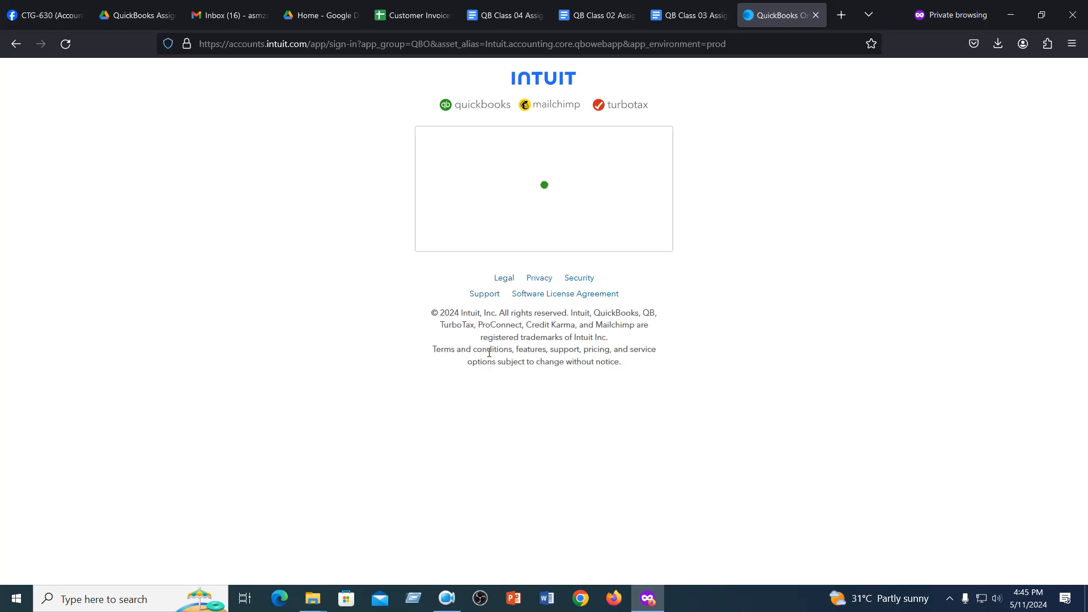
- Pass the reCAPTCHA by selecting the four motorcycle squares, then continue
left_click(456, 271)
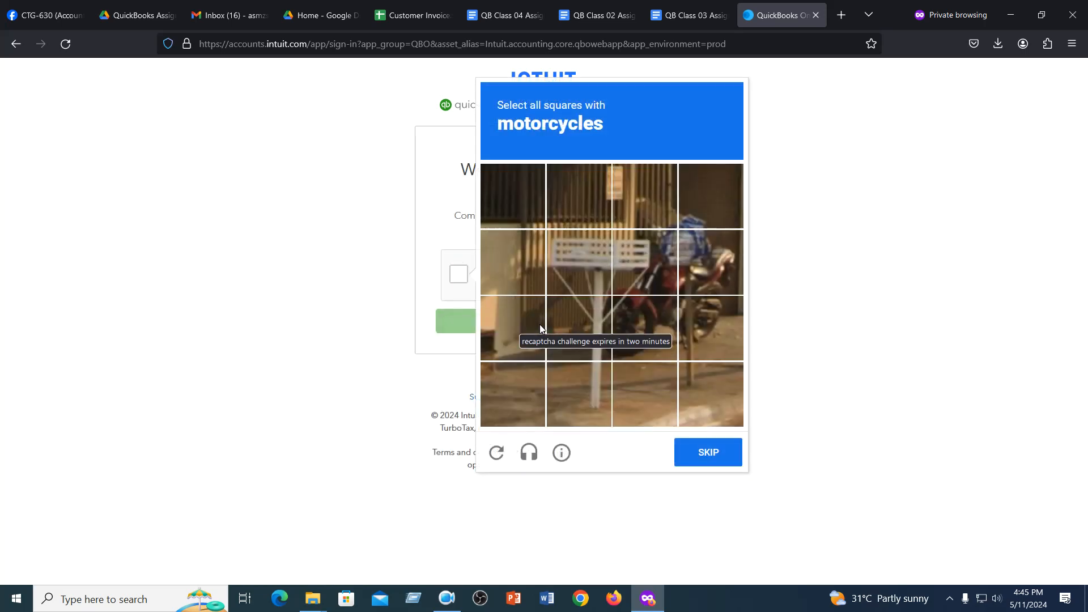
left_click(660, 265)
left_click(708, 264)
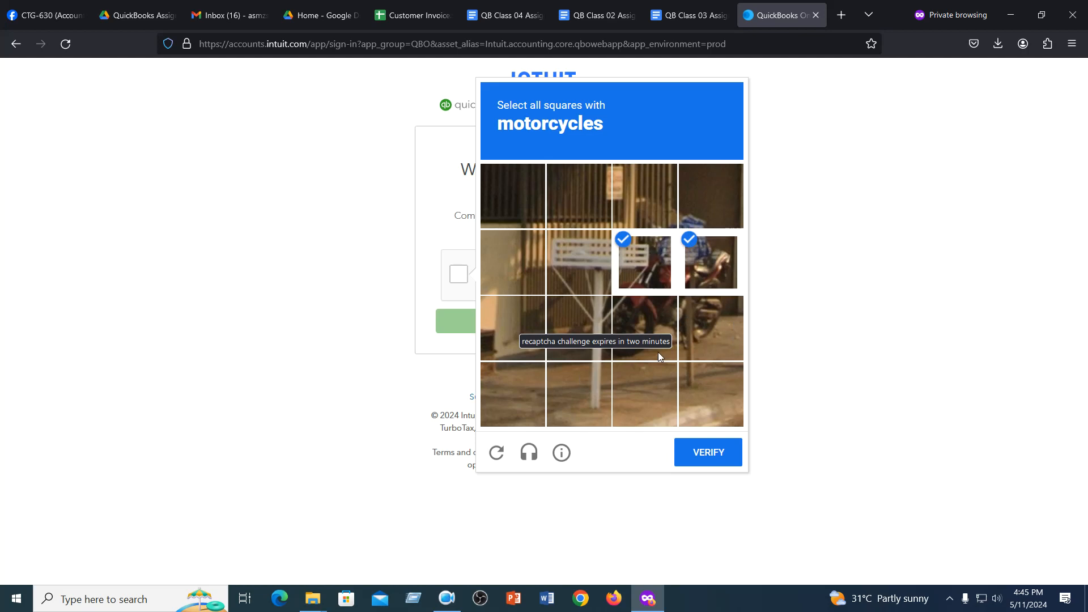
left_click(644, 326)
left_click(720, 328)
left_click(714, 454)
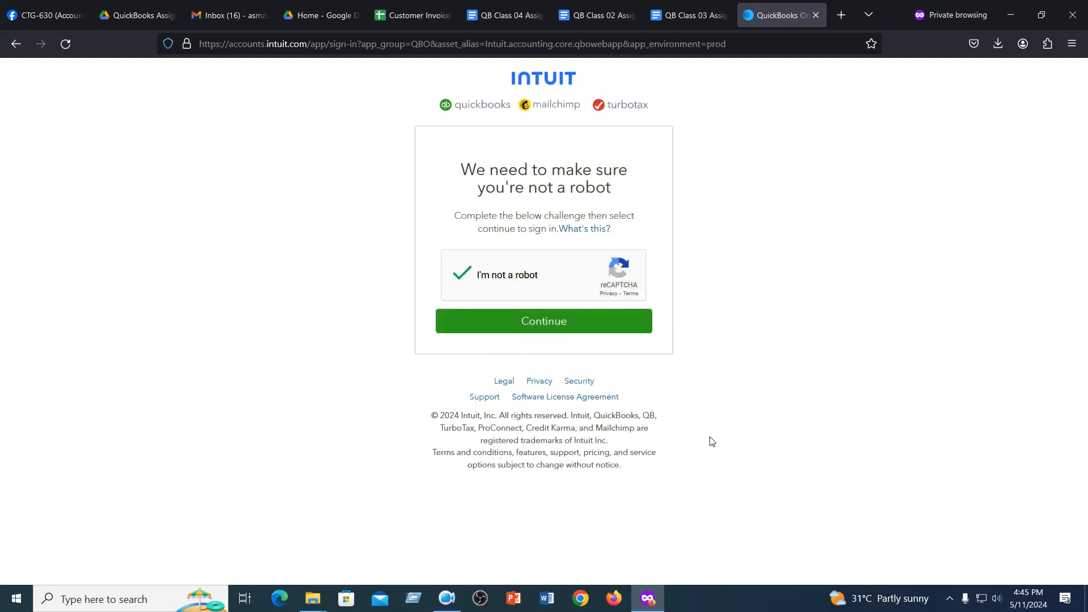
left_click(525, 327)
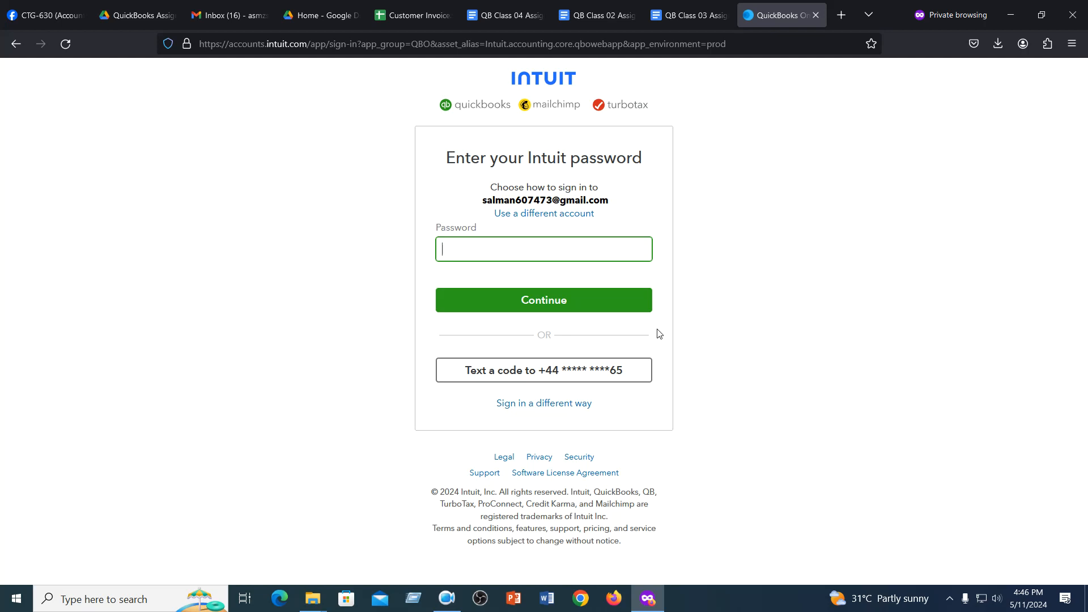
- Enter the account password, and after it is rejected, clear it, retype it and resubmit
type("***")
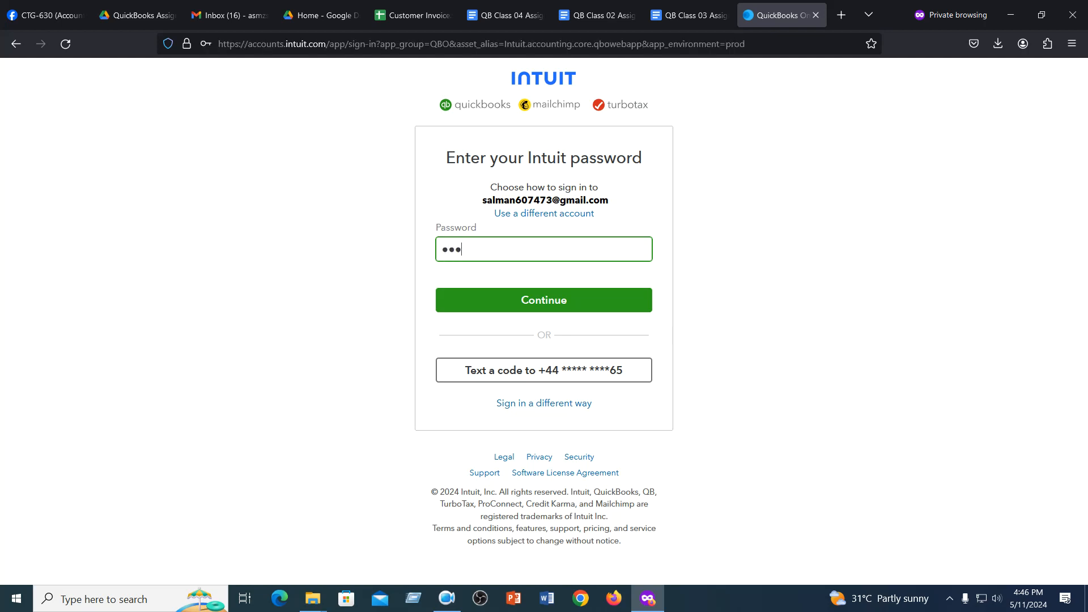
type("*********")
left_click(526, 307)
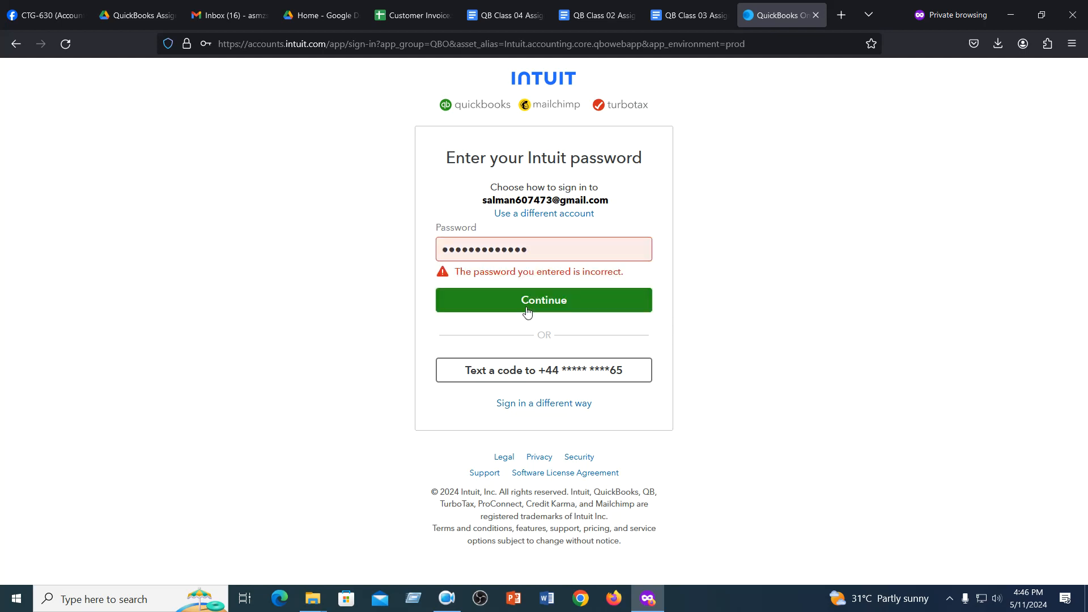
left_click_drag(540, 249, 387, 250)
key("BackSpace")
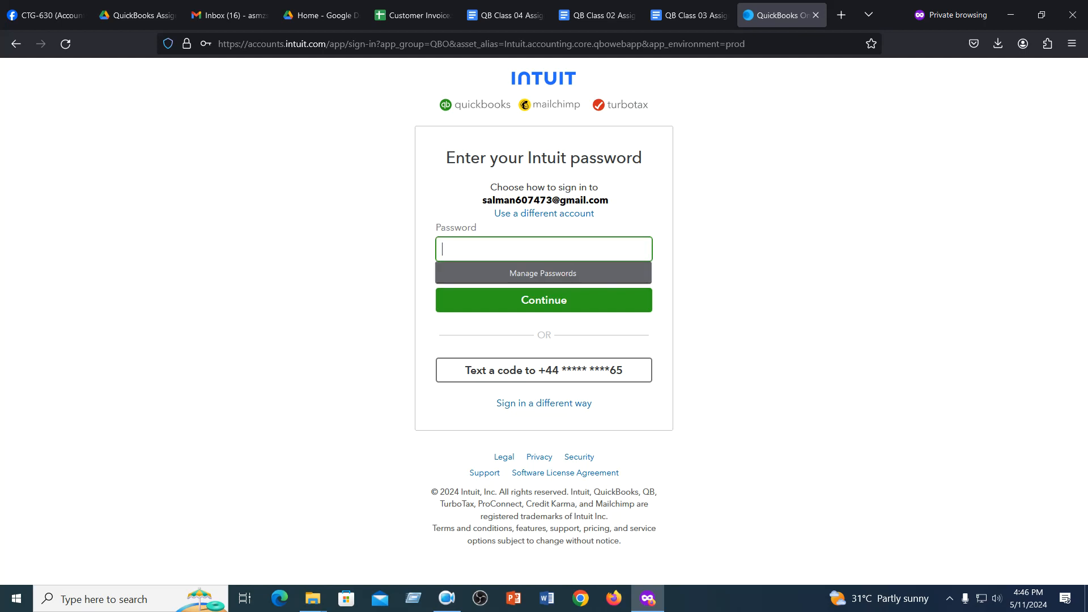
type("•")
key("BackSpace")
type("••••••")
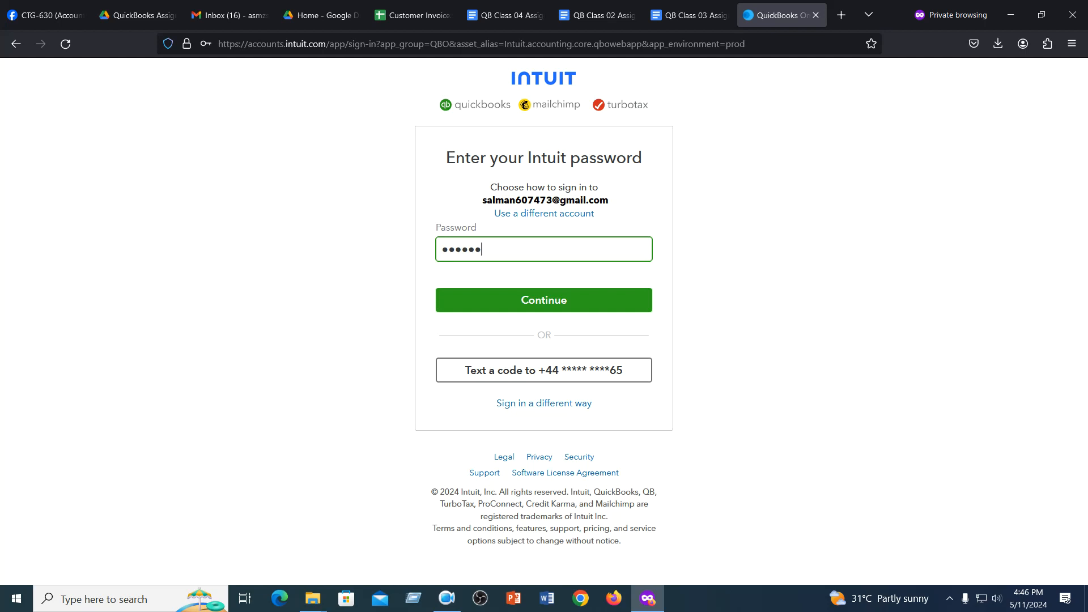
type("••••••")
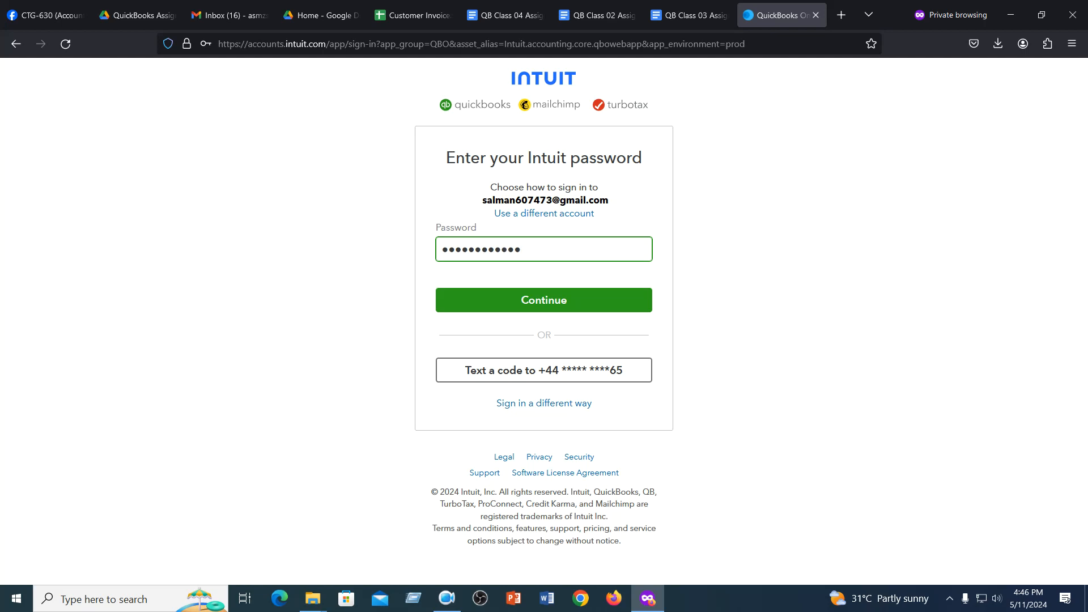
left_click(532, 304)
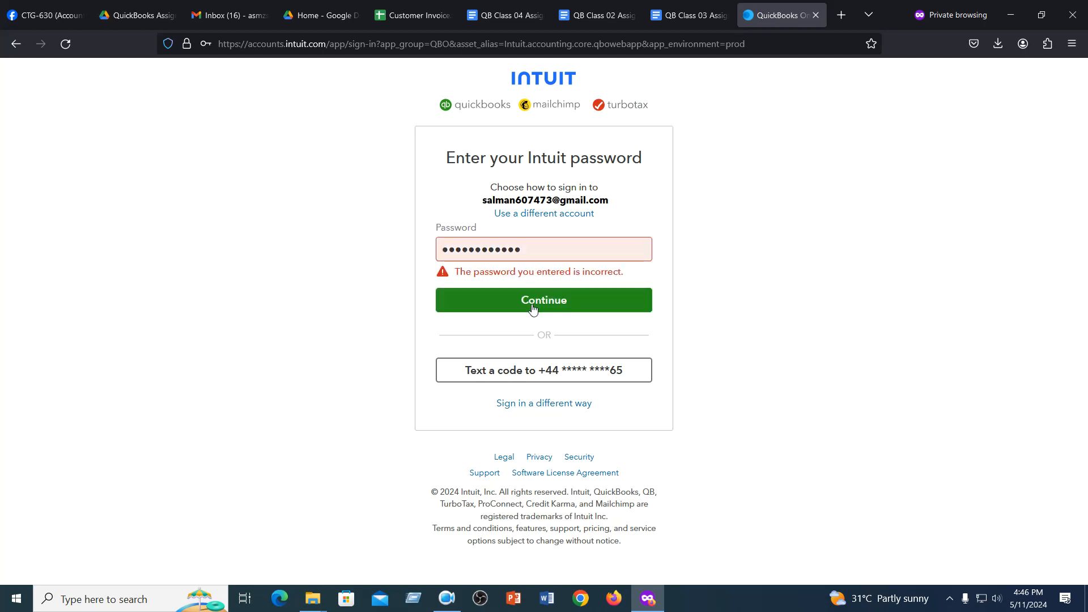
- Clear the again-rejected password and start retyping the account password
left_click_drag(538, 248, 364, 247)
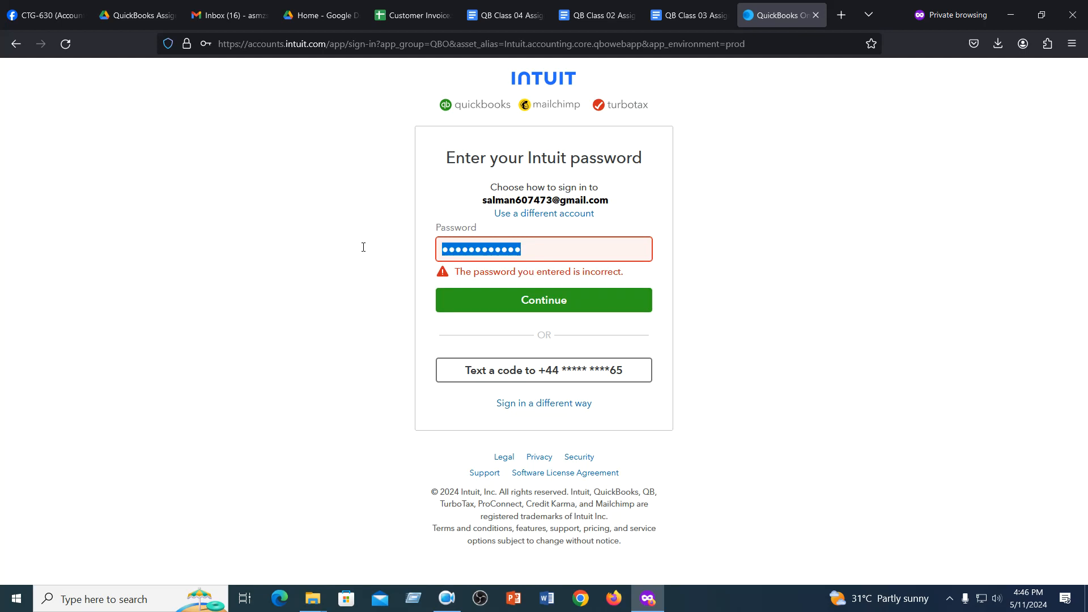
key("BackSpace")
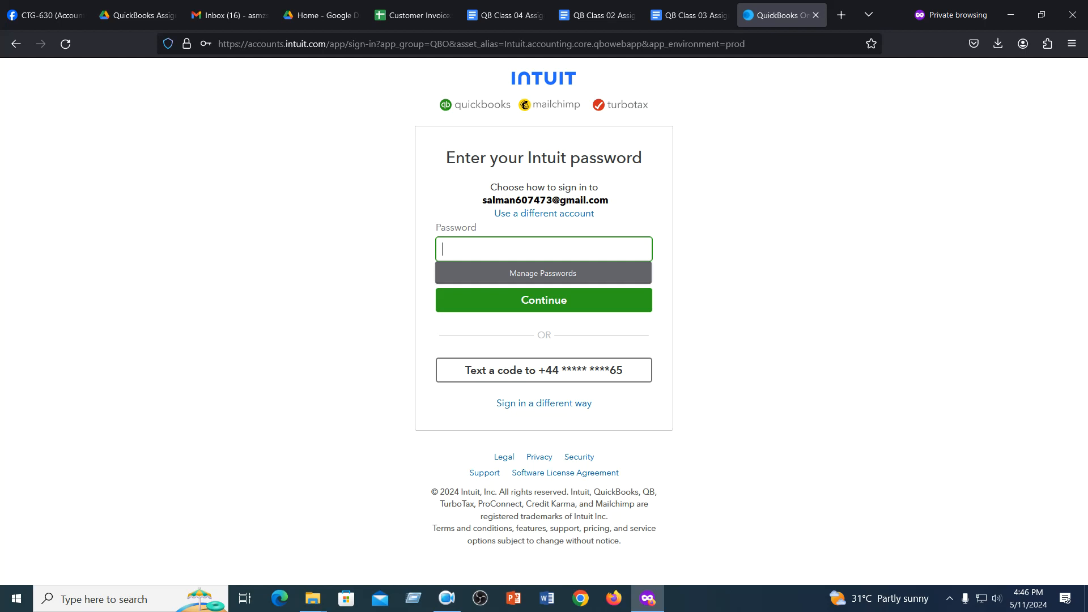
left_click(505, 255)
type("••••••")
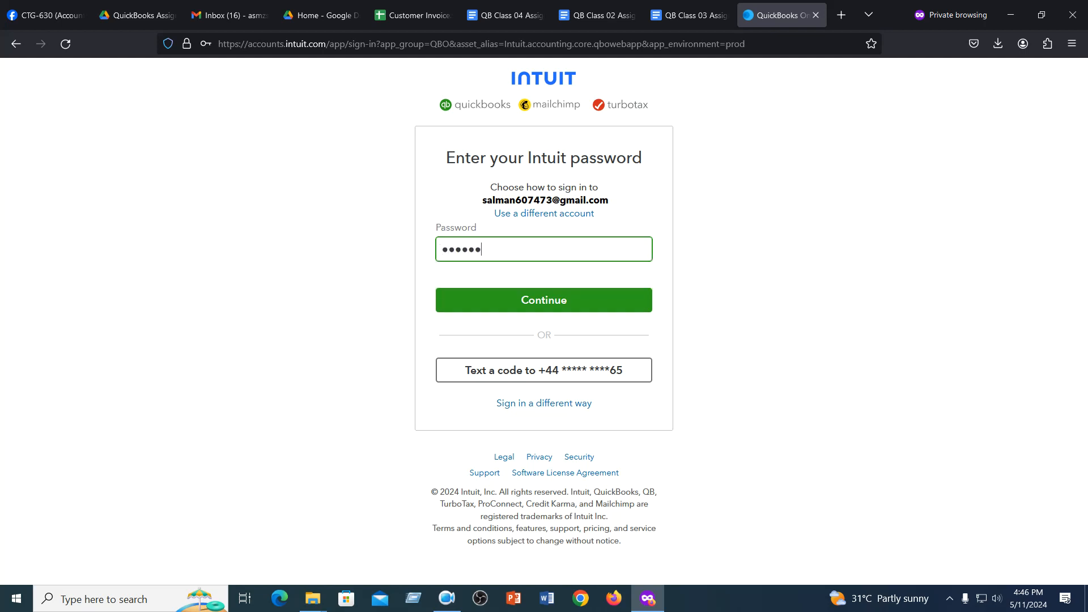
type("•••••••")
- Submit the password, have a verification code emailed, and enter the 6-digit code to open the Delta Health Care dashboard
left_click(526, 301)
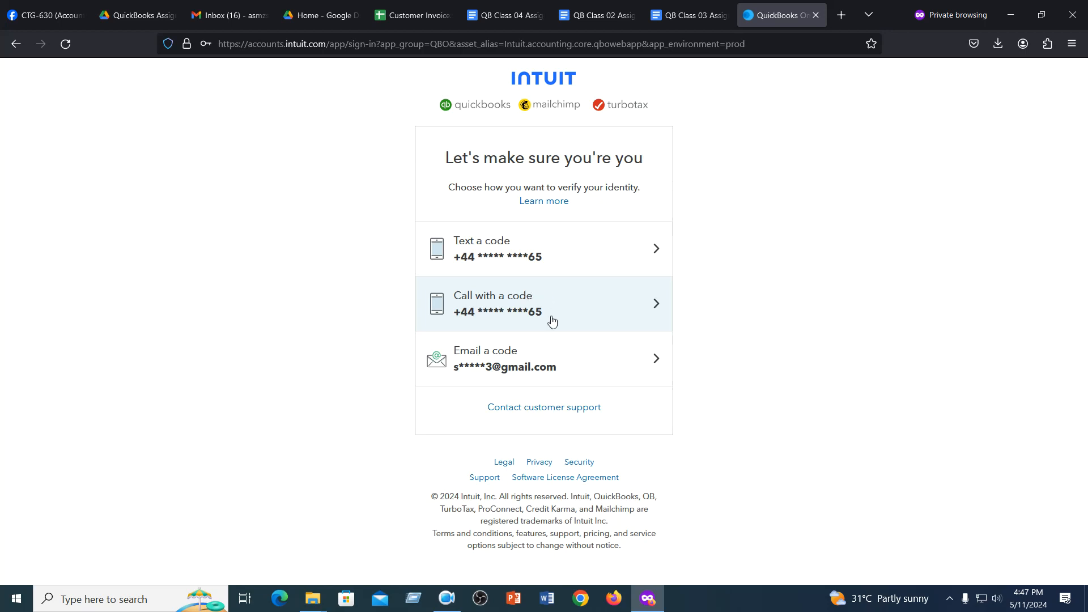
left_click(537, 345)
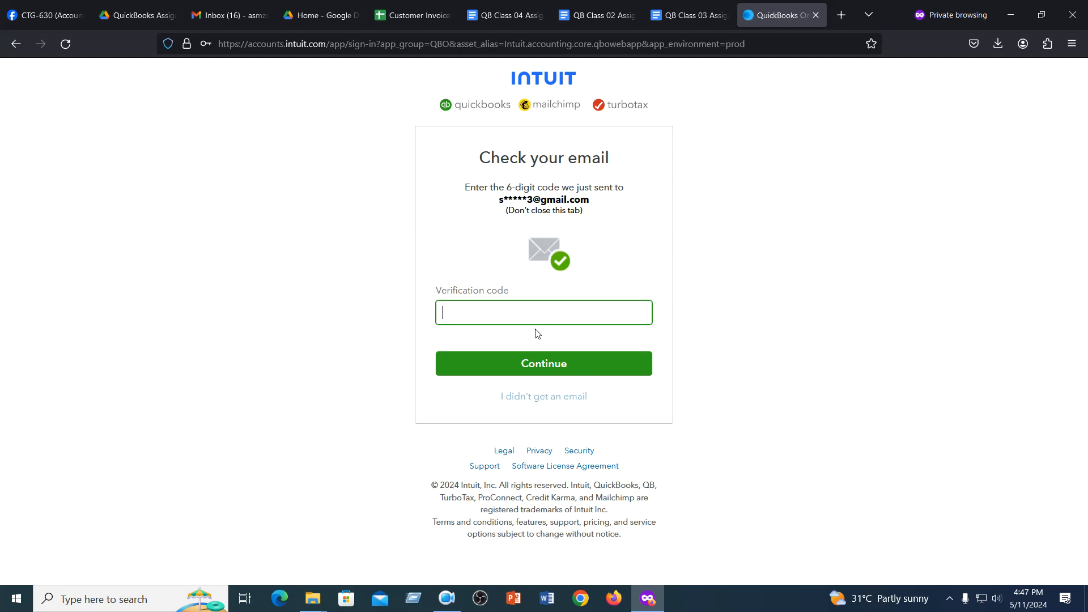
left_click(558, 366)
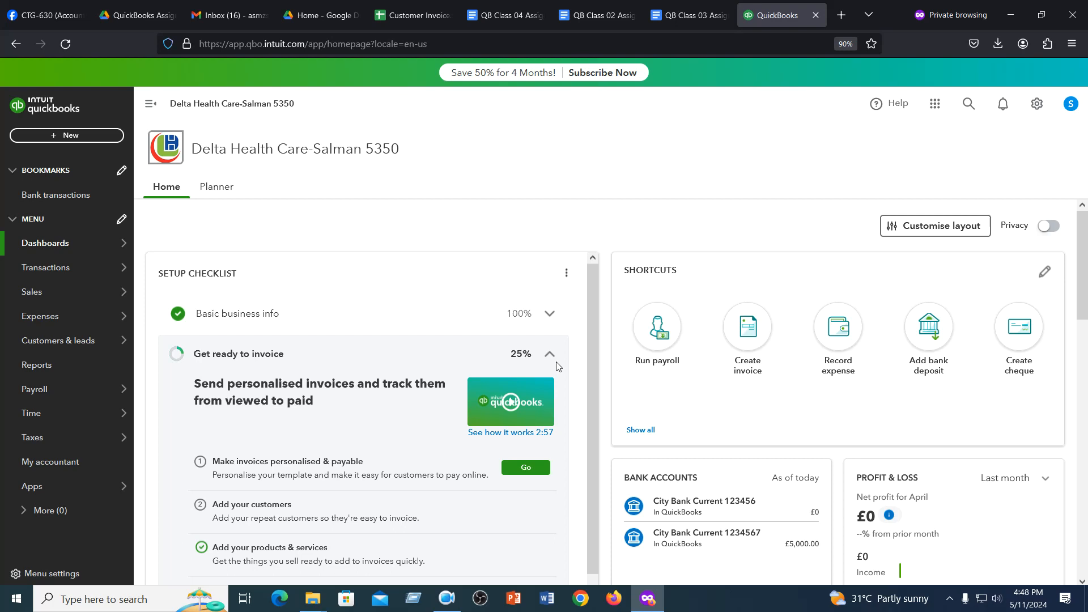
- Go to Sales > Products & services to list the RFL UPVC Pipe and Services items
mouse_move(1, 436)
mouse_move(87, 298)
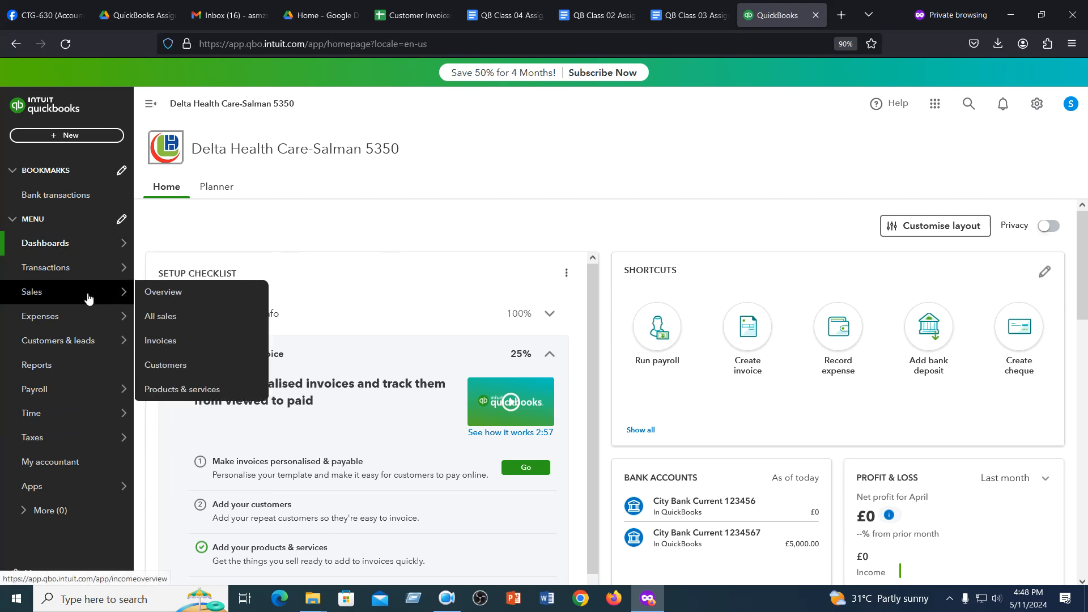
left_click(163, 386)
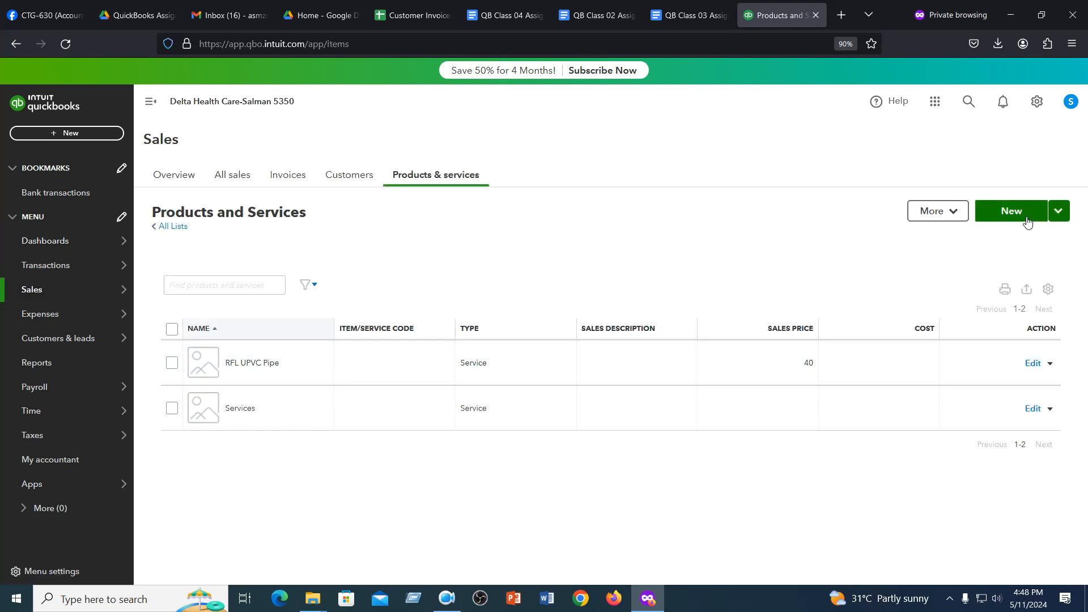
left_click(1012, 213)
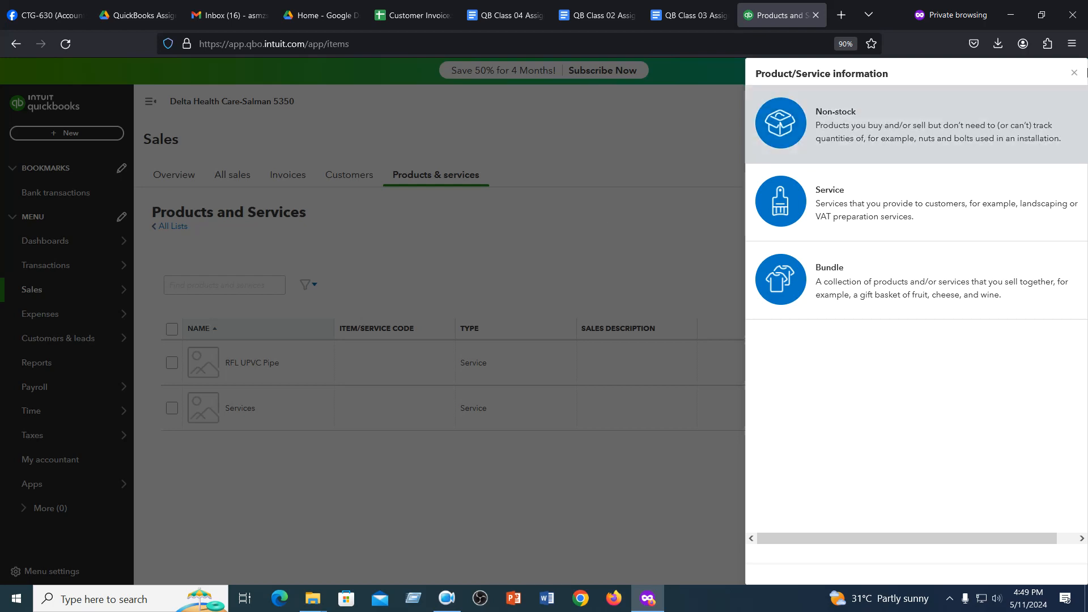
left_click(1073, 73)
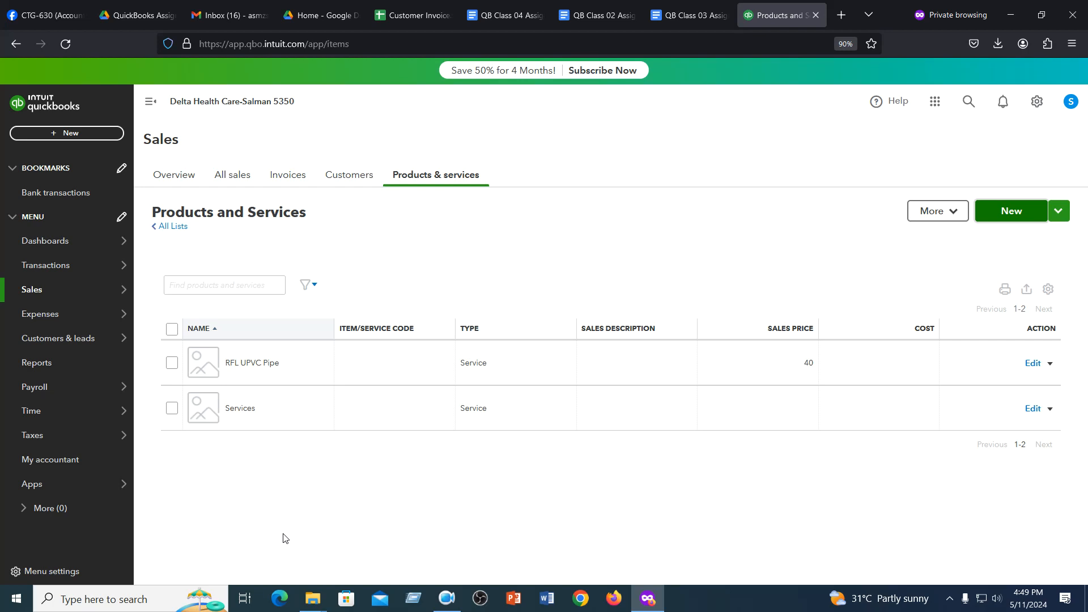
left_click(992, 211)
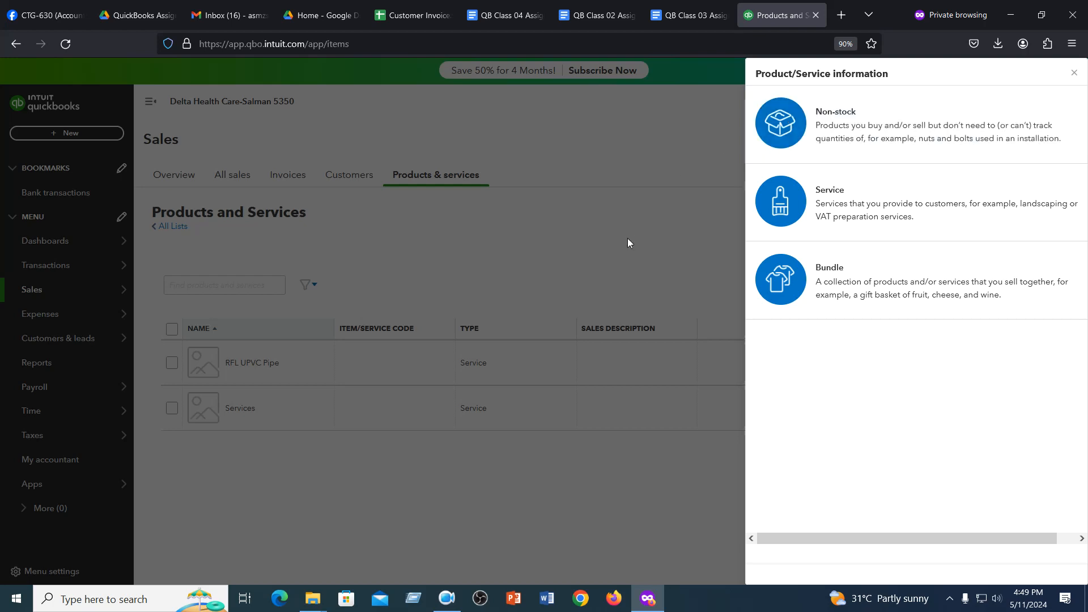
left_click(1074, 73)
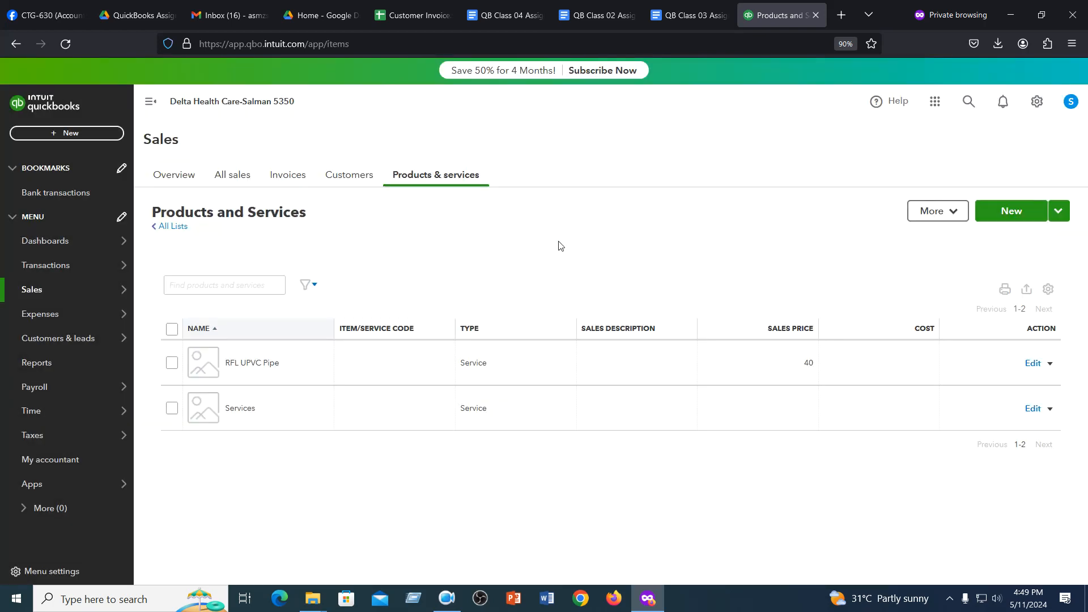
left_click(1036, 107)
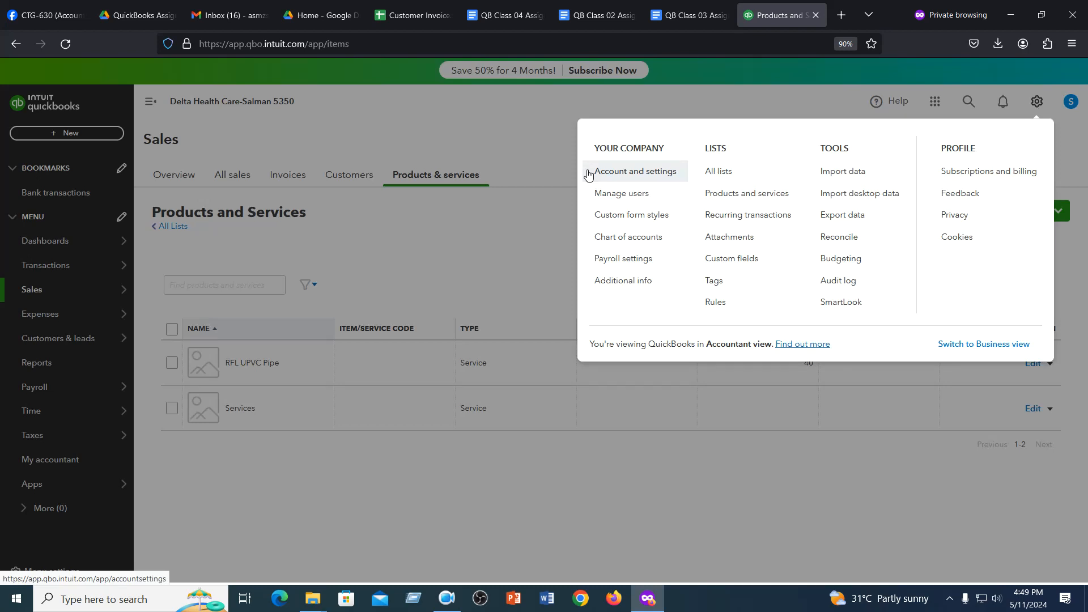
left_click(503, 253)
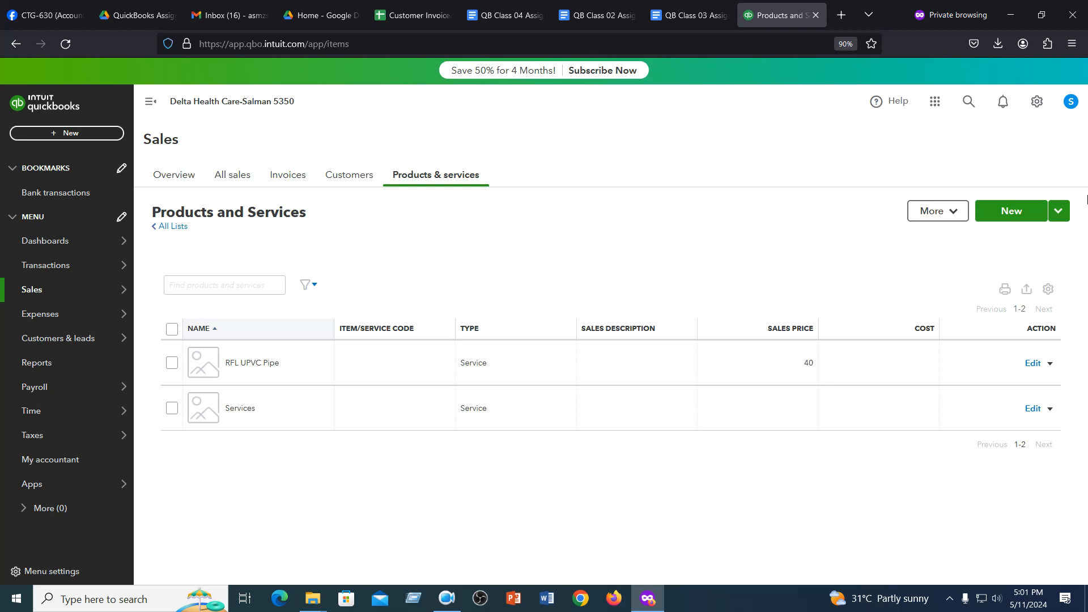
- Open Subscriptions and billing from the gear menu to see the Essentials, Payroll Core and Time Premium trials
left_click(1037, 103)
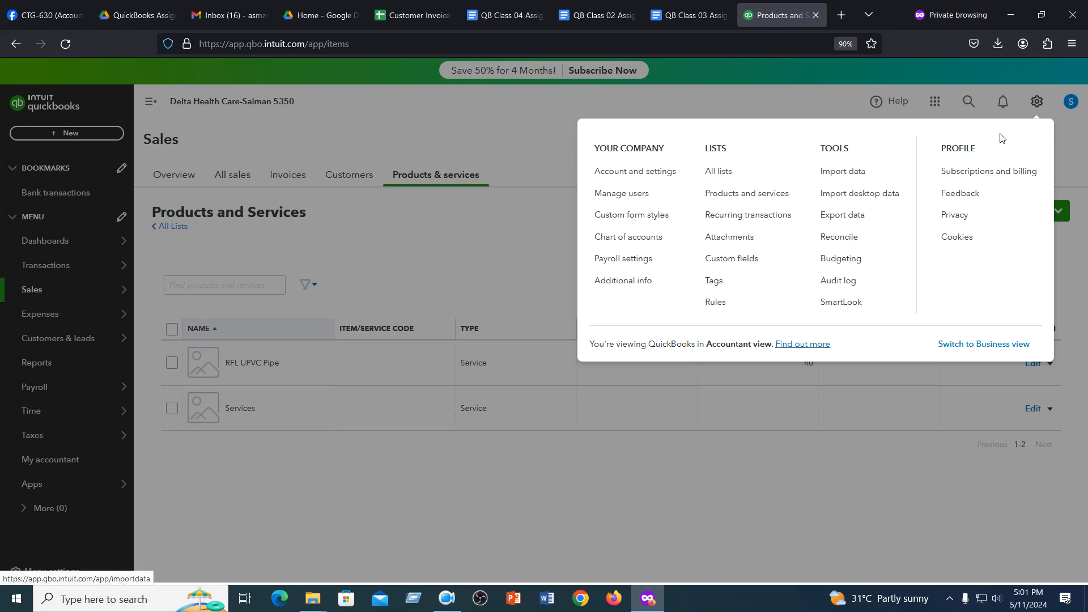
left_click(1040, 100)
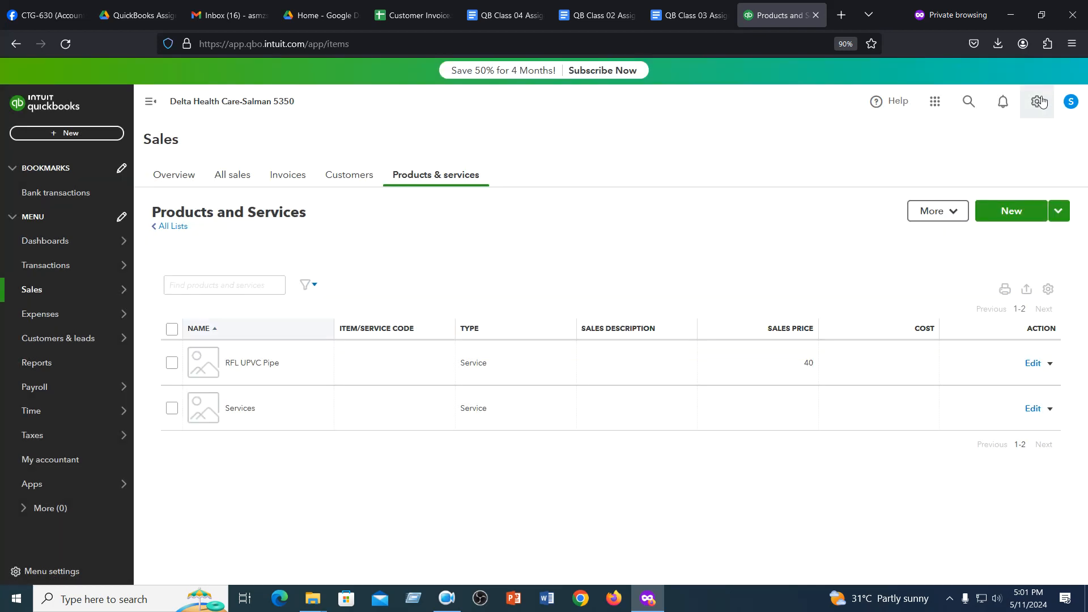
left_click(1040, 100)
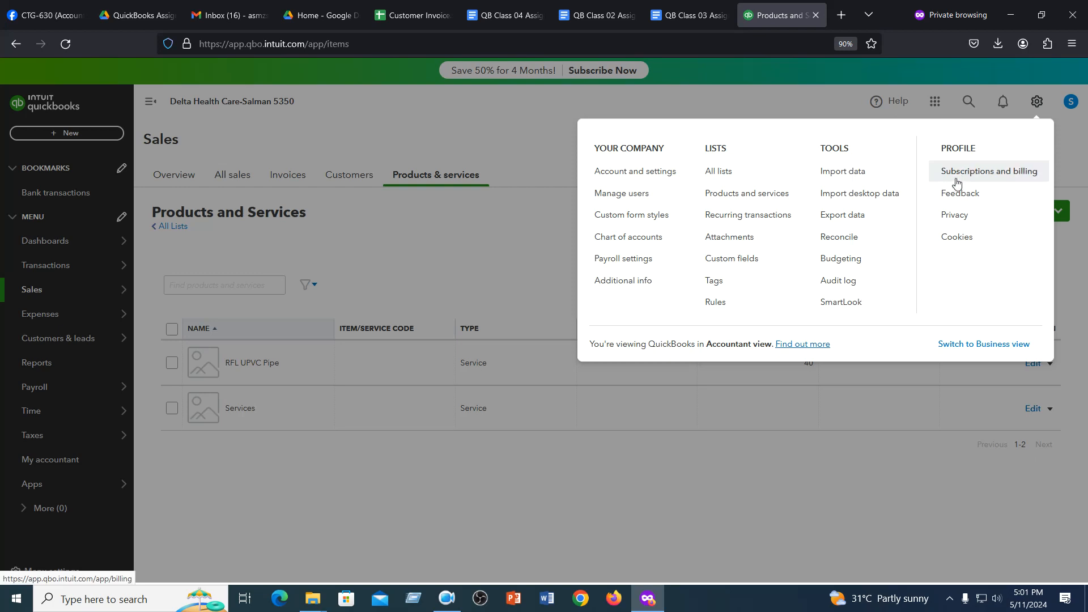
left_click(980, 178)
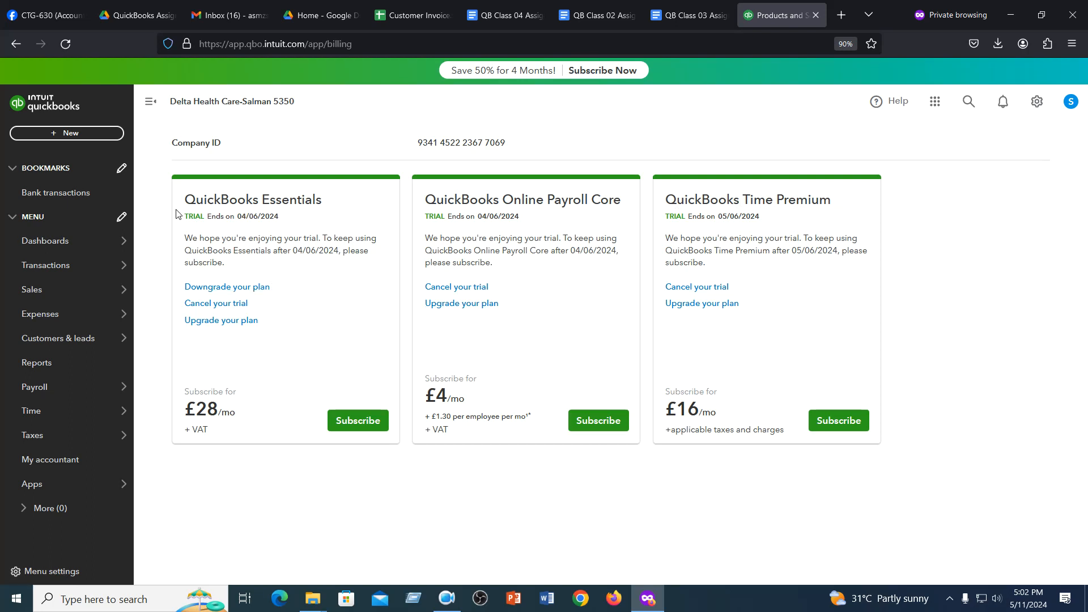
left_click_drag(183, 200, 358, 203)
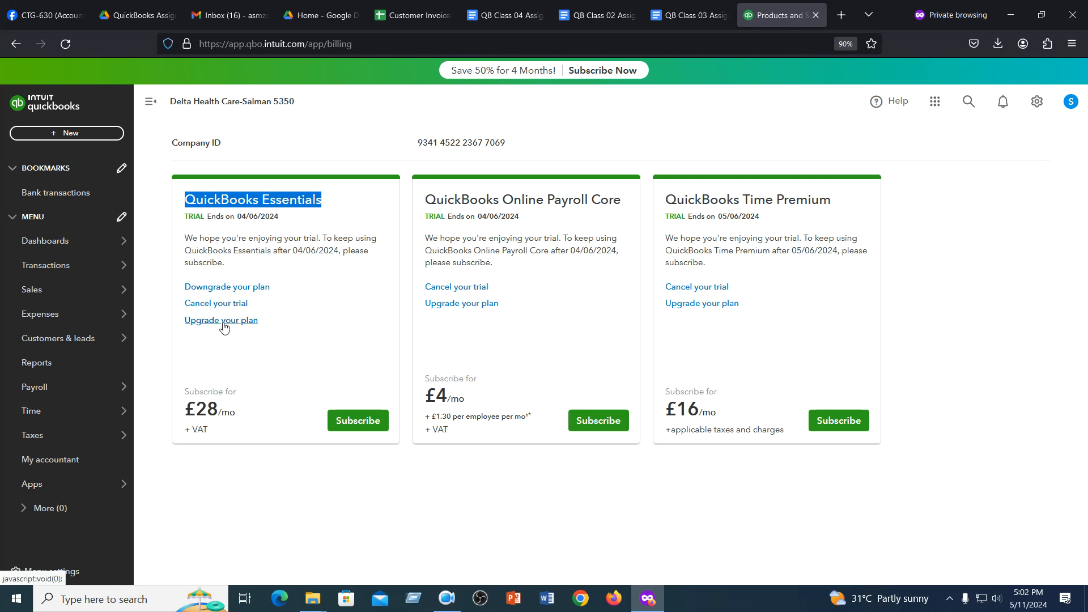
left_click(927, 312)
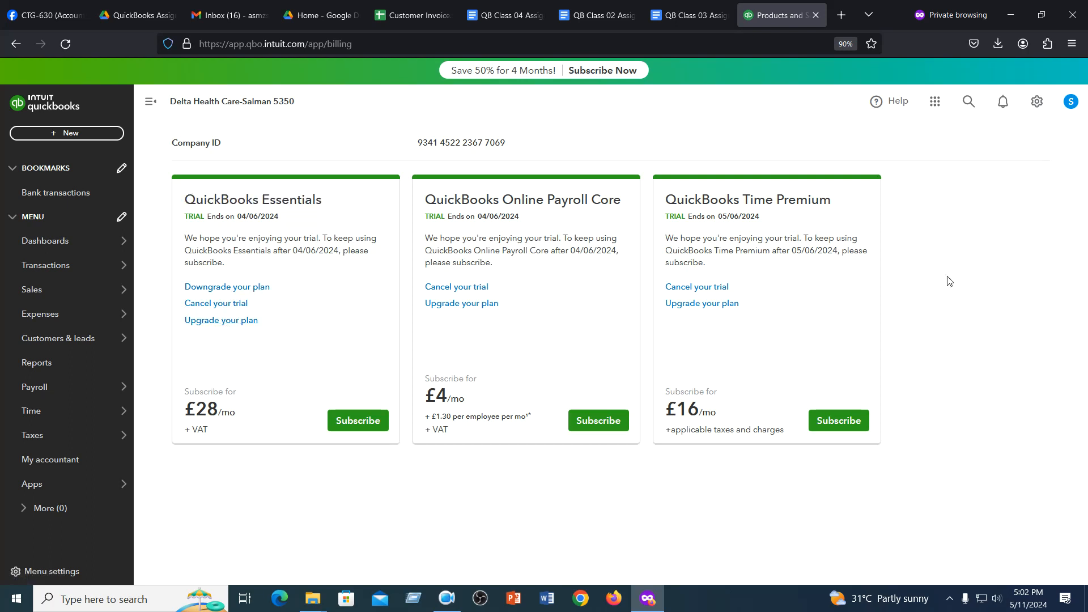
left_click(1037, 103)
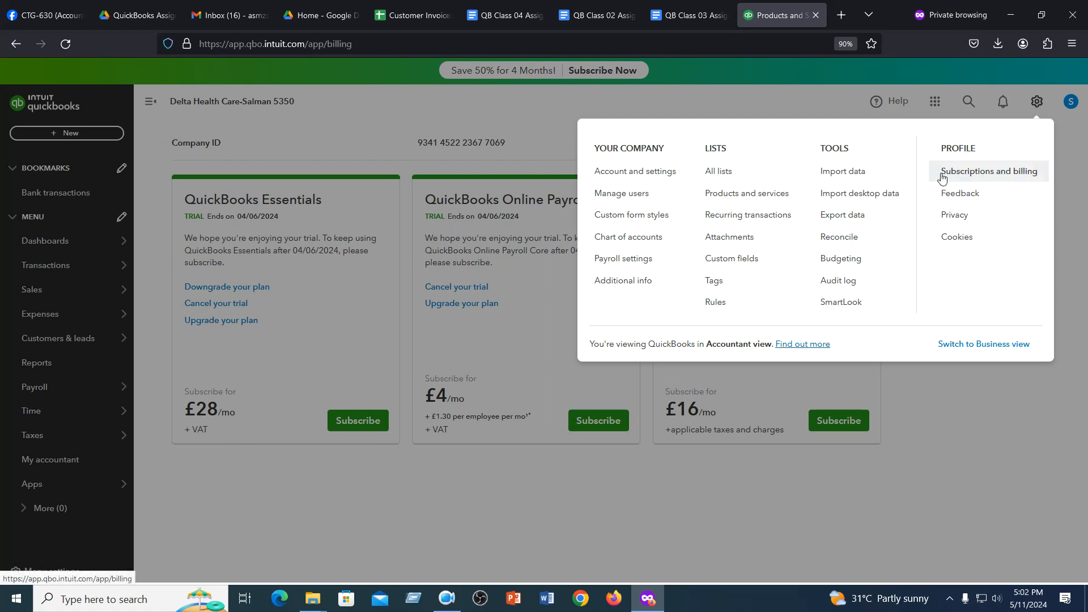
left_click(969, 176)
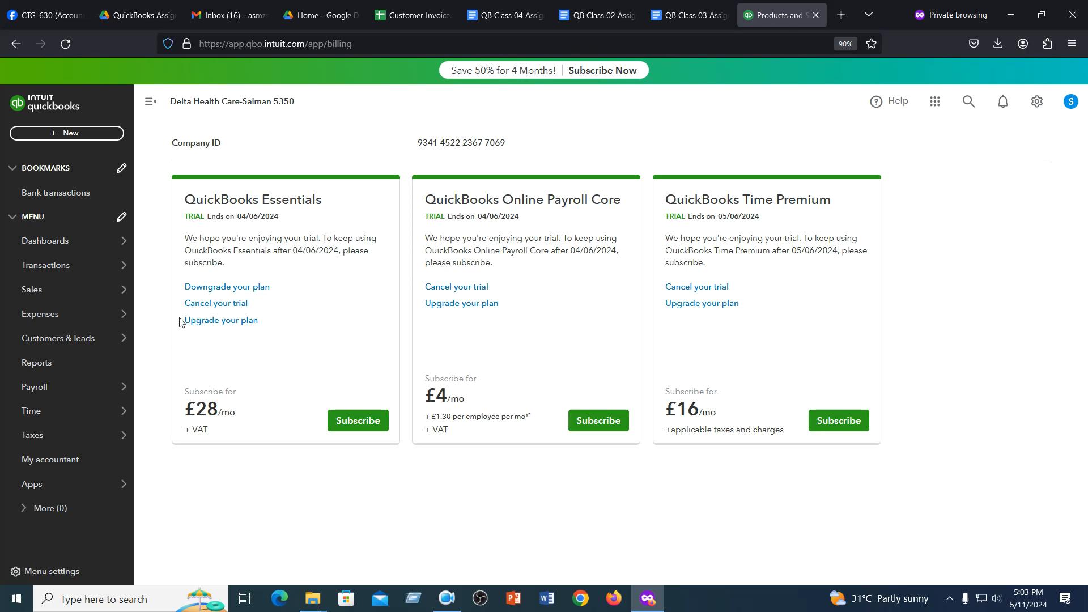
left_click(237, 289)
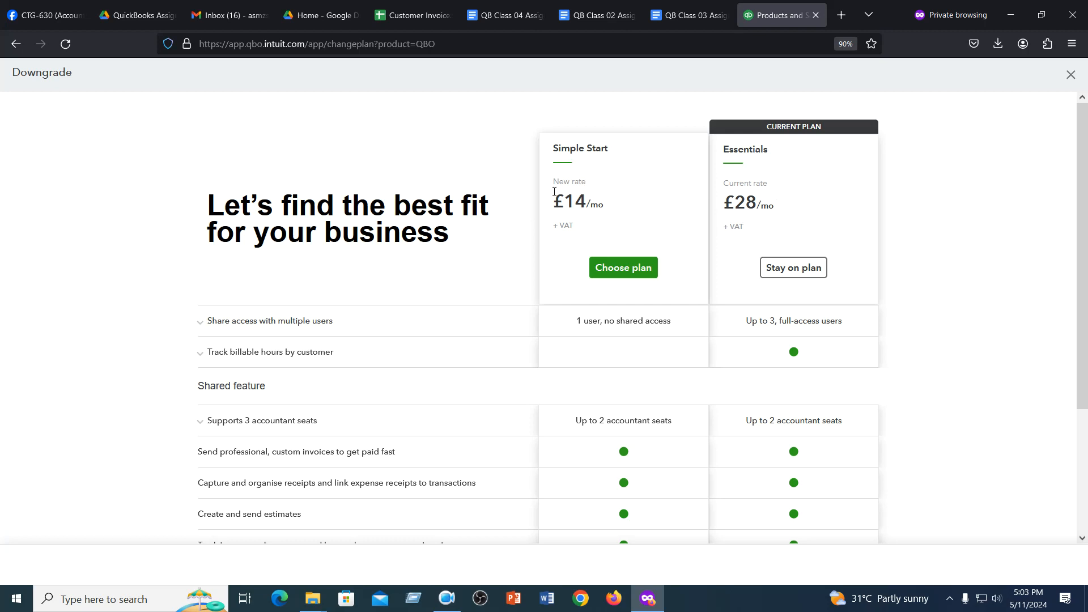
left_click(10, 46)
mouse_move(180, 336)
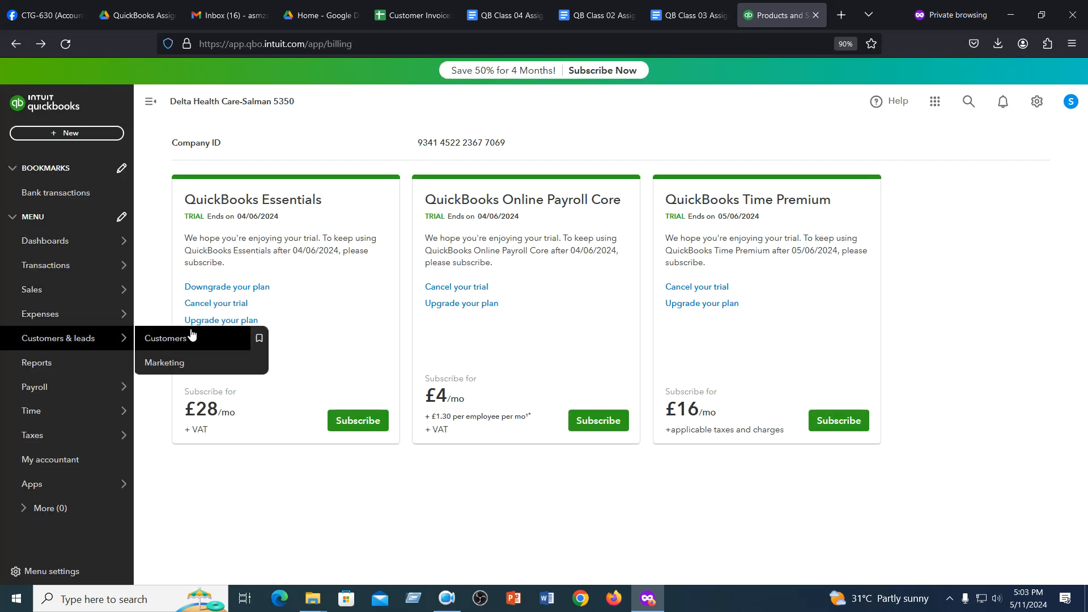
- Upgrade the Essentials subscription to the Advanced plan and get started on the new Home dashboard
left_click(238, 321)
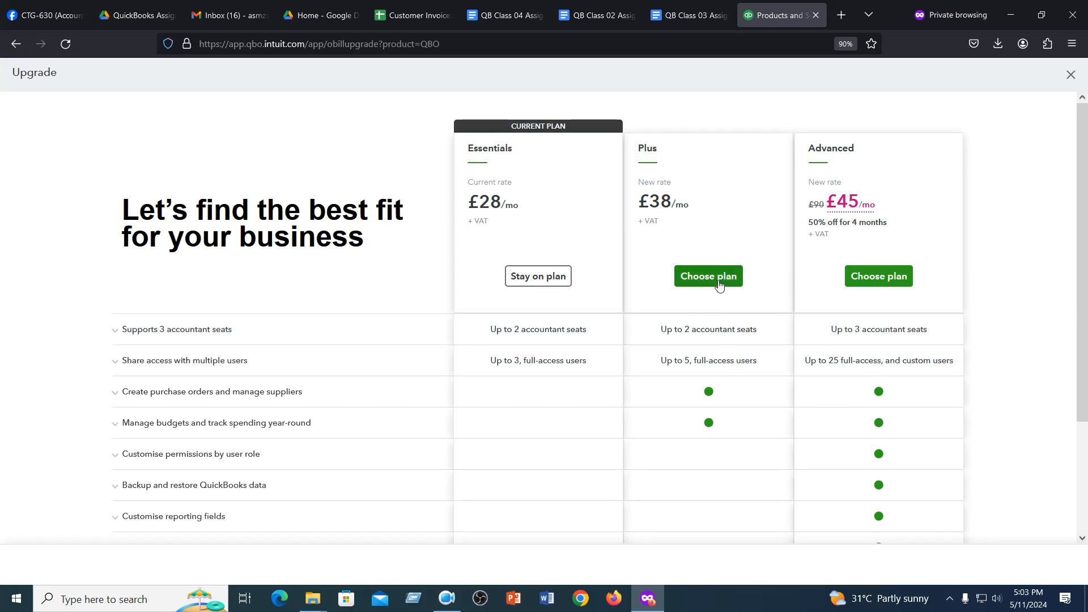
left_click(873, 276)
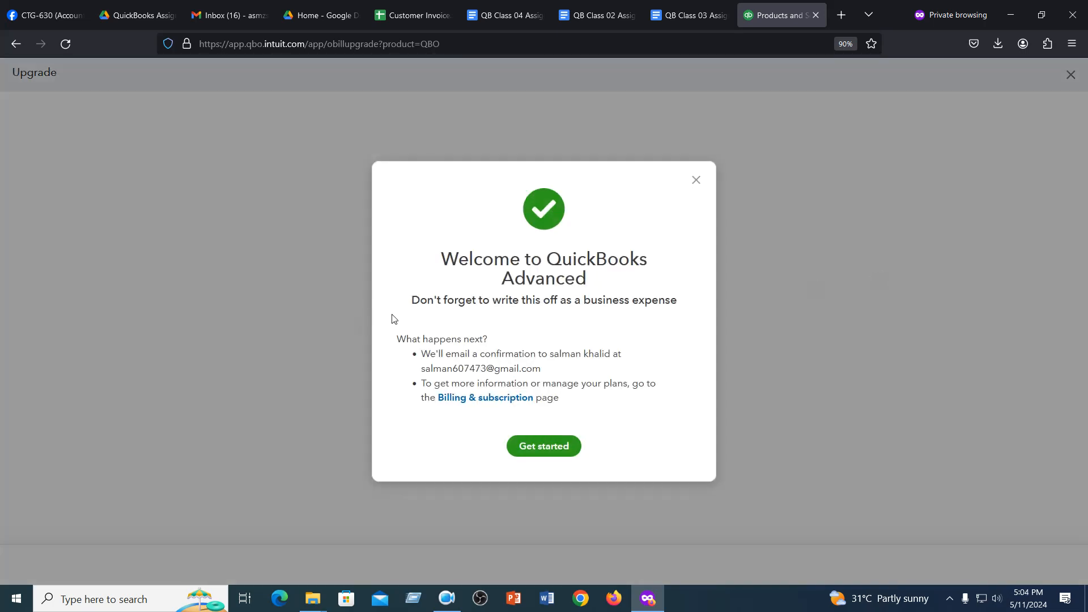
left_click(544, 446)
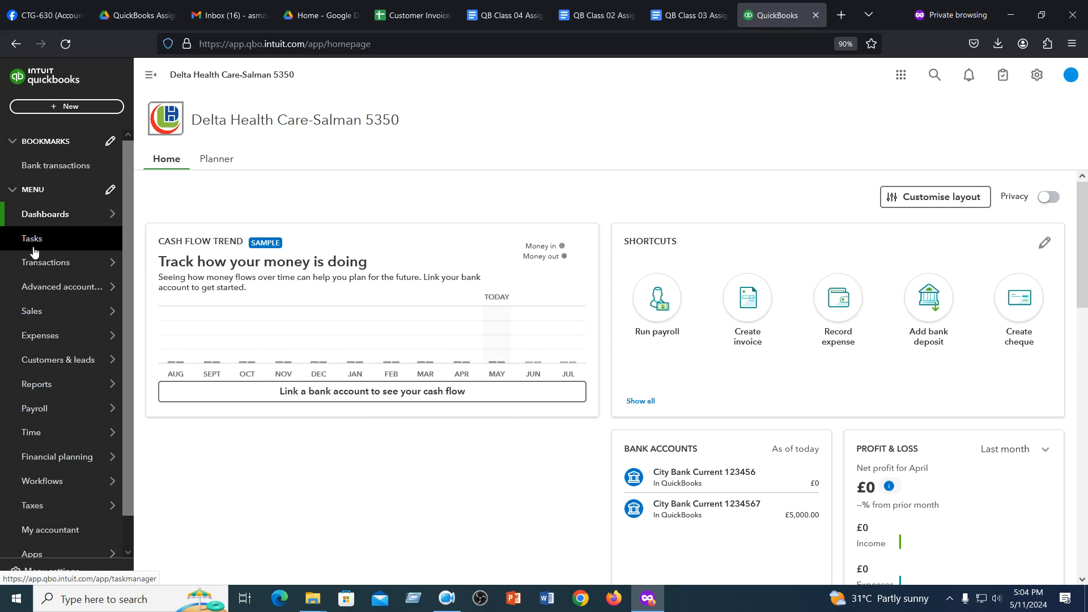
- Dismiss the upgrade welcome and reopen Products & services, now showing low-stock and out-of-stock counters at 0
mouse_move(48, 316)
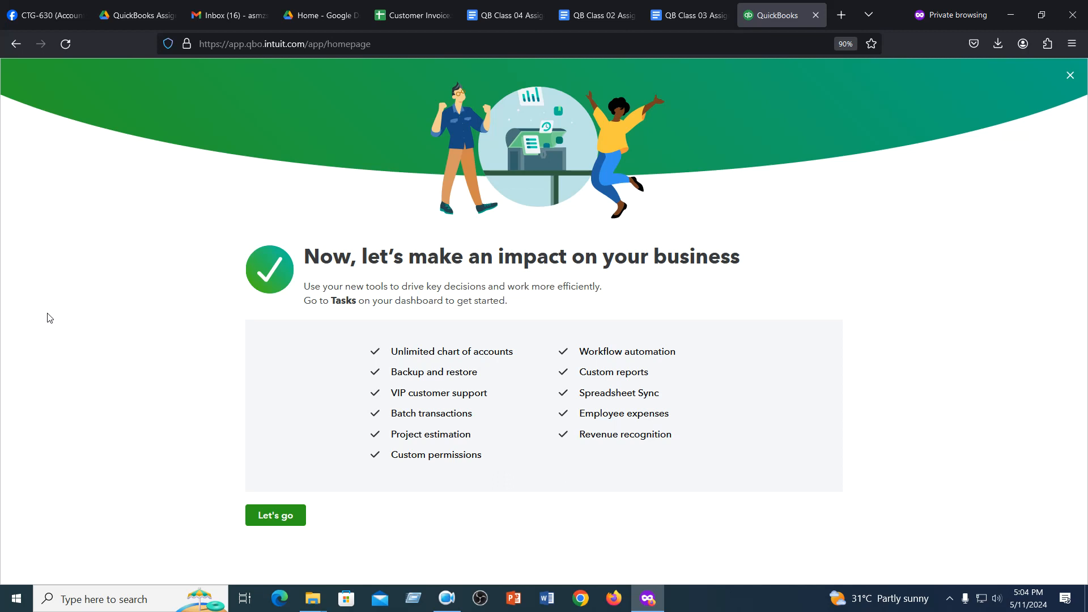
left_click(1071, 79)
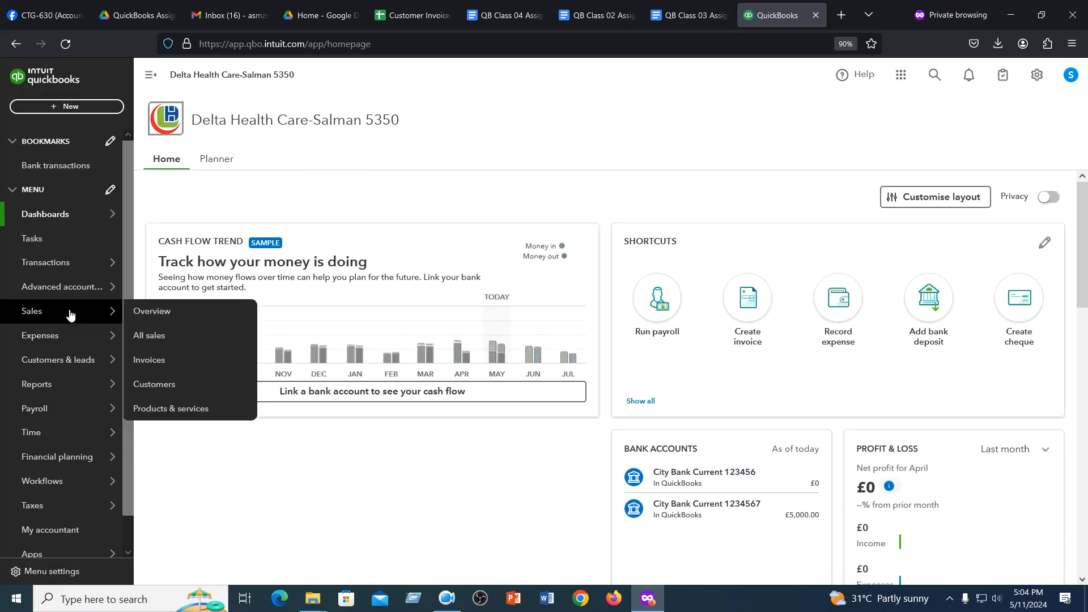
left_click(156, 415)
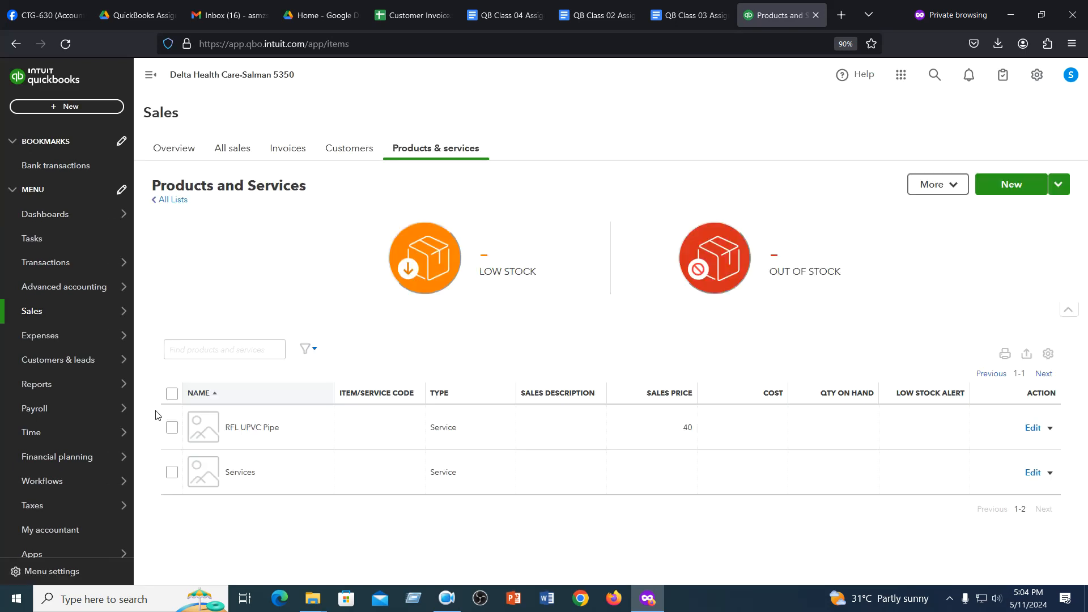
left_click(1020, 184)
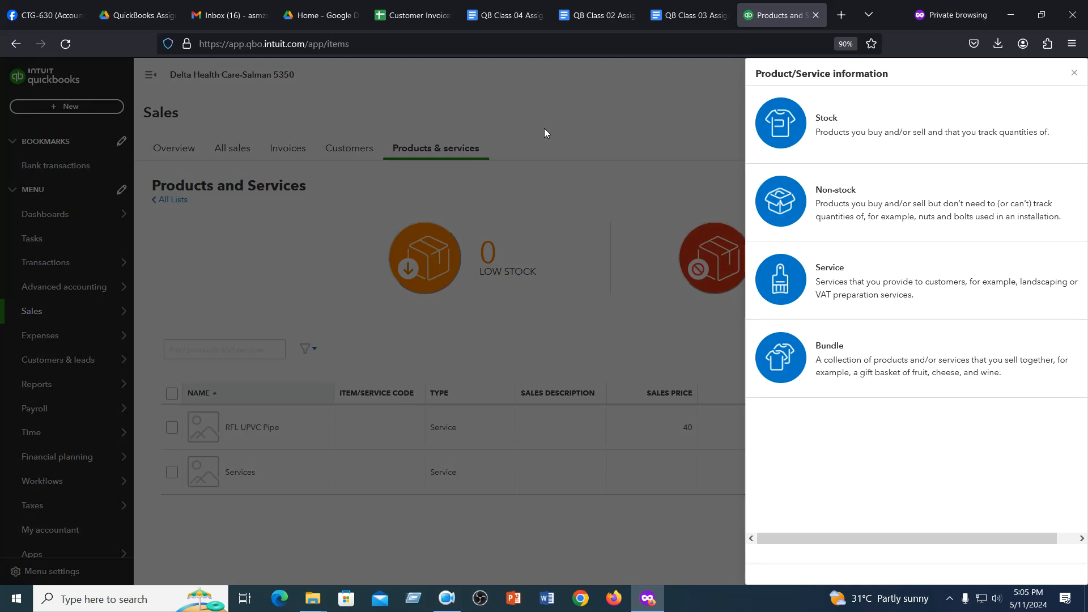
left_click(1073, 72)
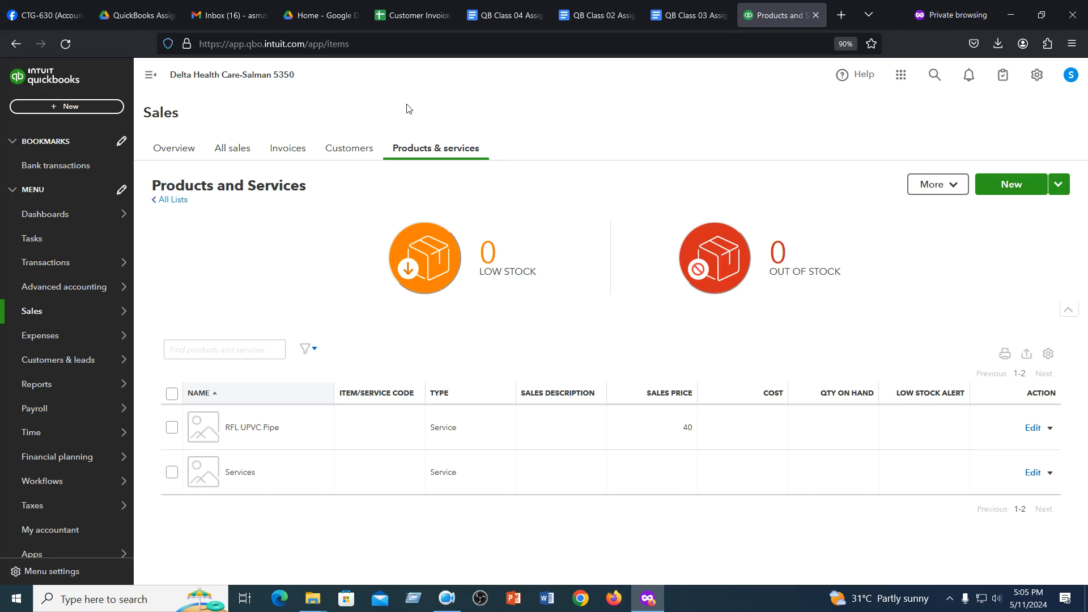
- Minimize the browser and open the Class 02 QB-02 > Assignment Doc folder in File Explorer
left_click(1008, 17)
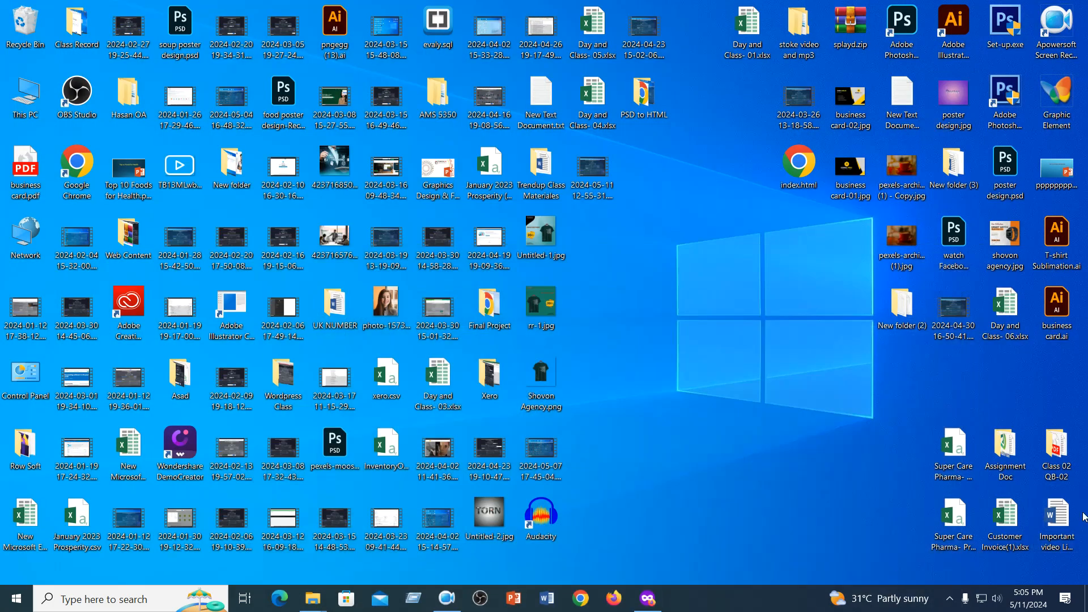
double_click(1053, 453)
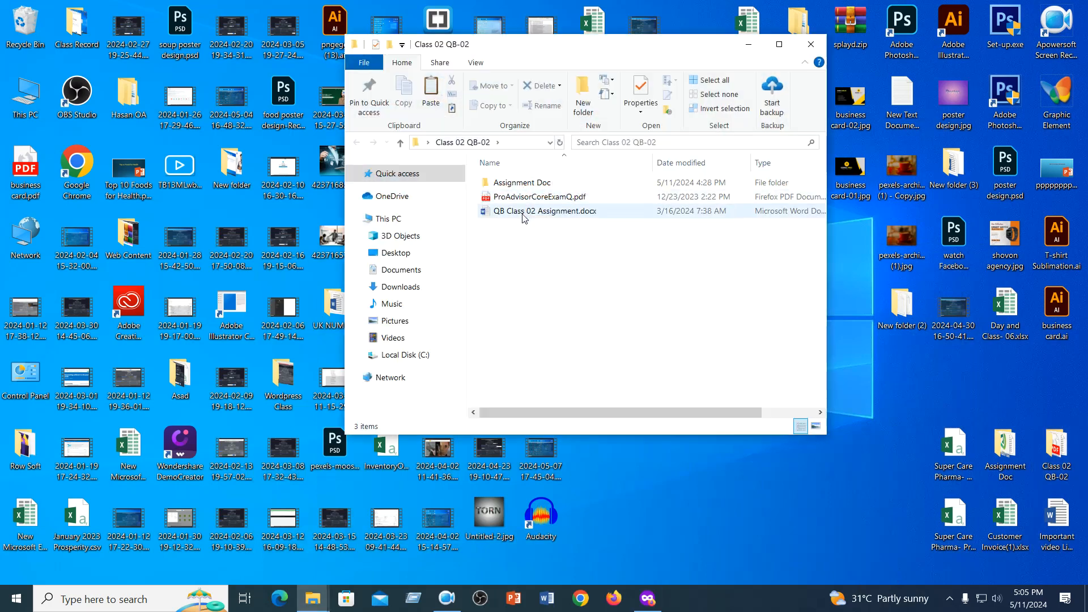
double_click(520, 183)
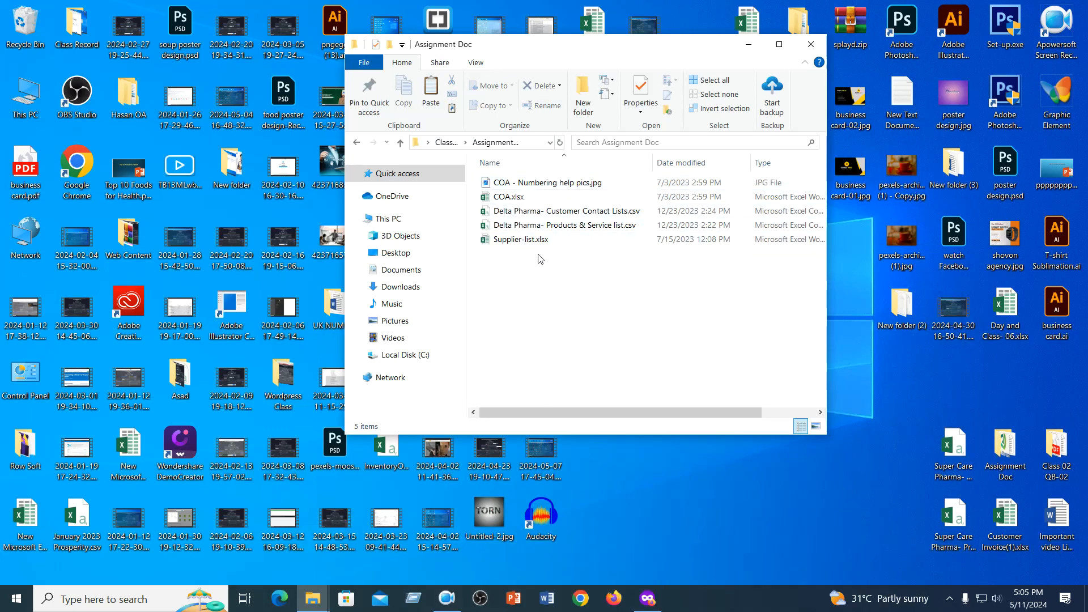
- View the COA numbering picture and the COA.xlsx spreadsheet, then close both
double_click(539, 182)
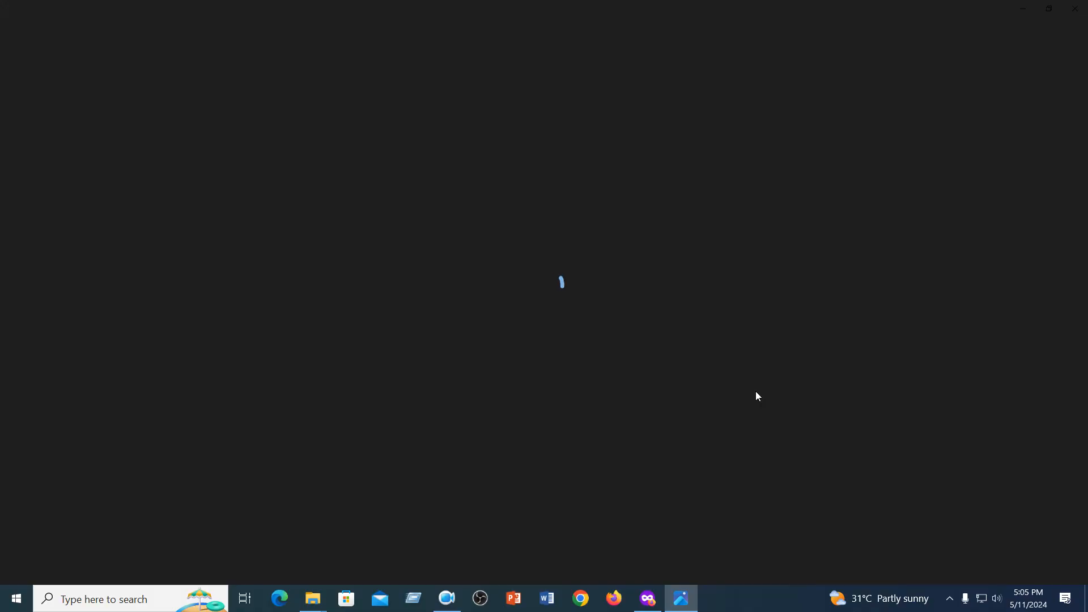
left_click(1075, 9)
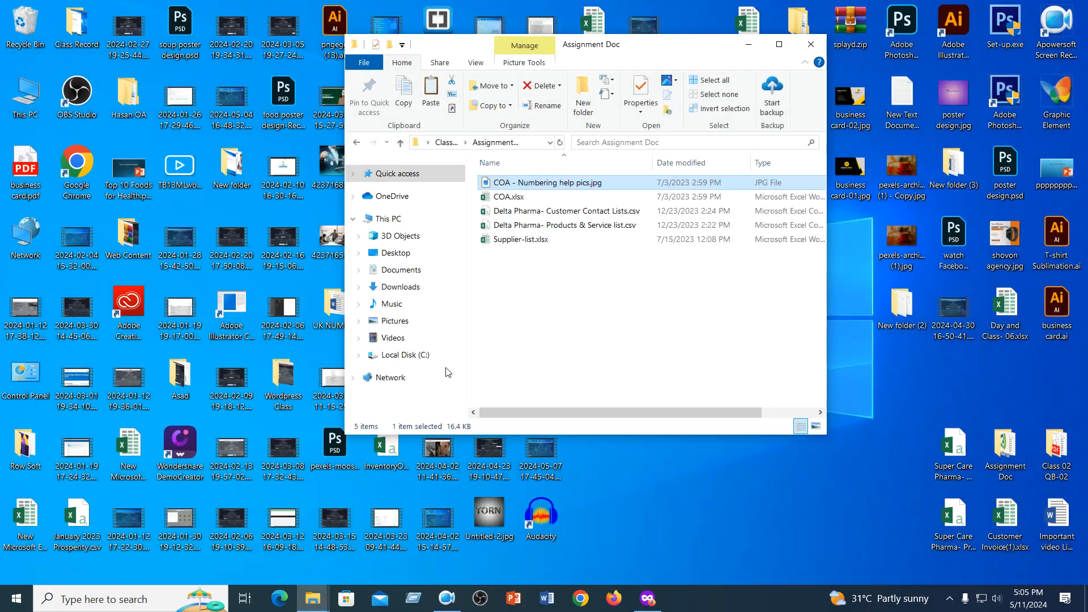
double_click(515, 197)
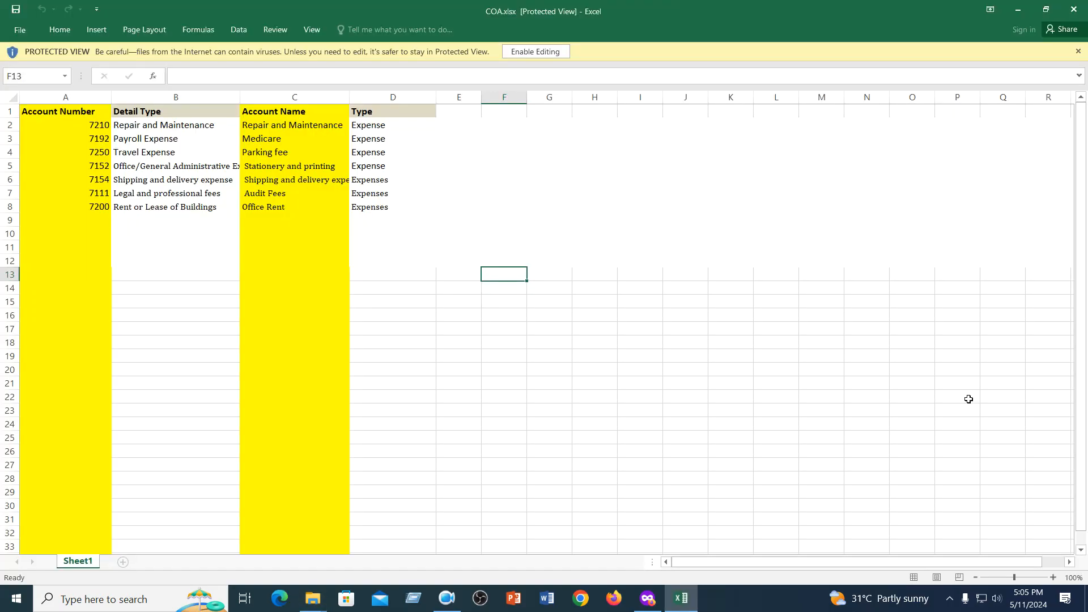
left_click(536, 52)
left_click(1072, 10)
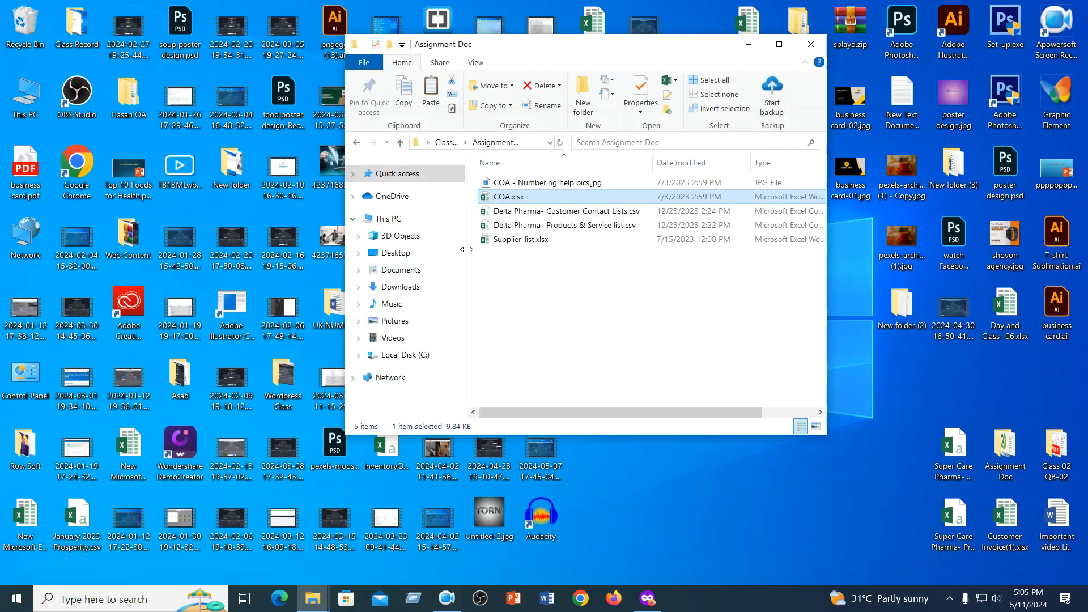
- Go up to Class 02 QB-02 and read then close the QB Class 02 Assignment document
left_click(400, 142)
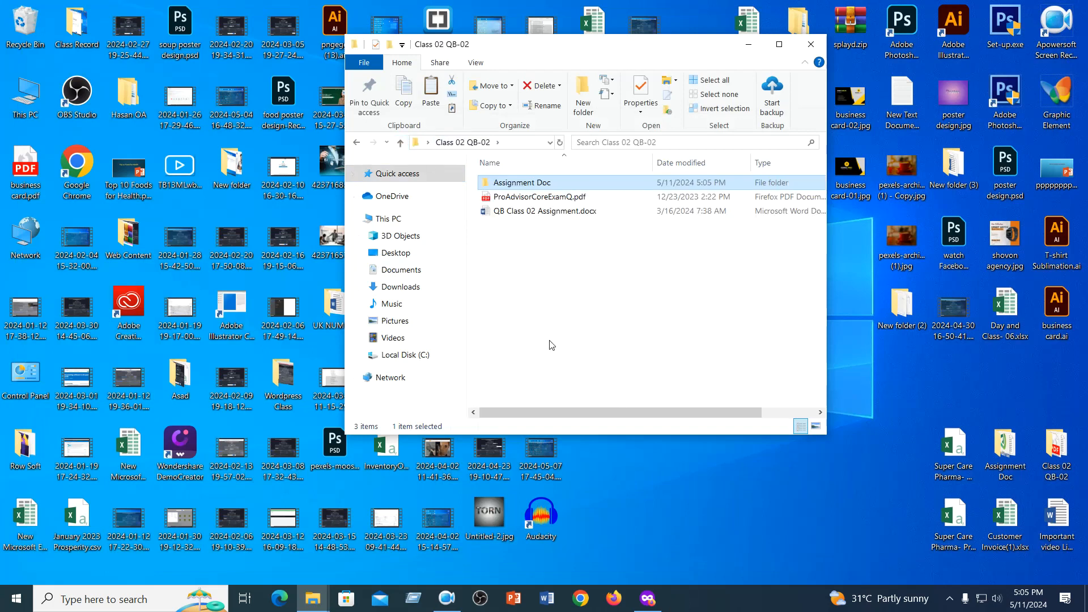
double_click(534, 215)
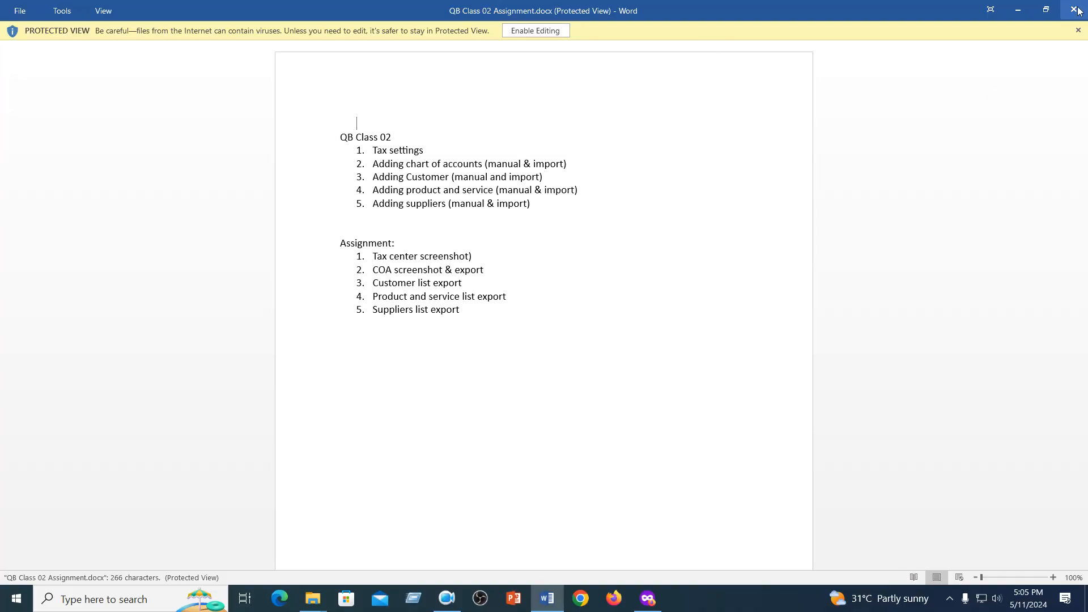
left_click(1075, 8)
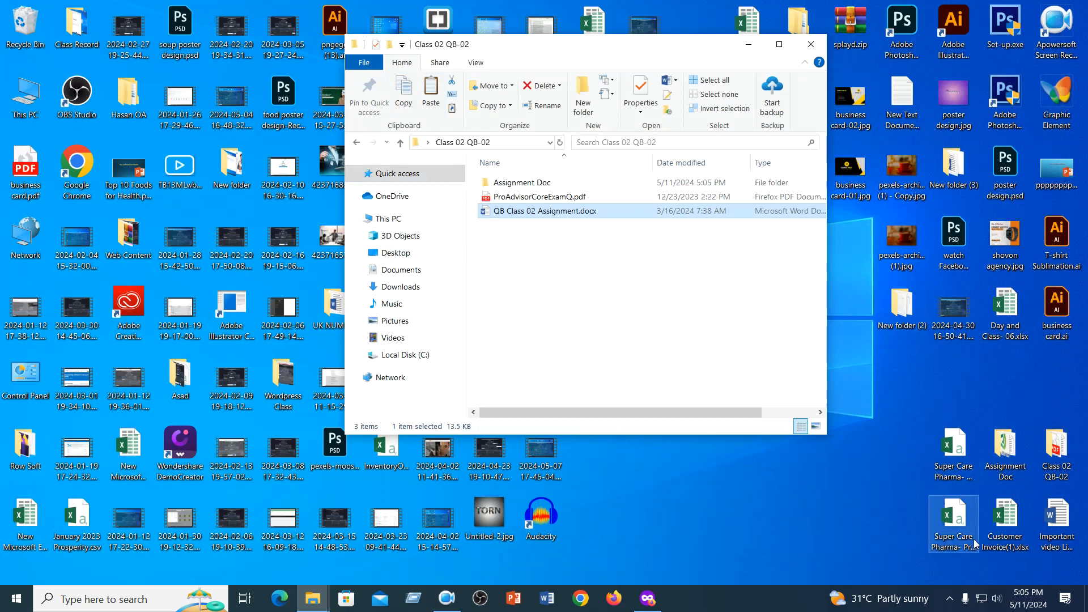
- Close the Class 02 QB-02 folder window from its taskbar thumbnail
left_click(748, 44)
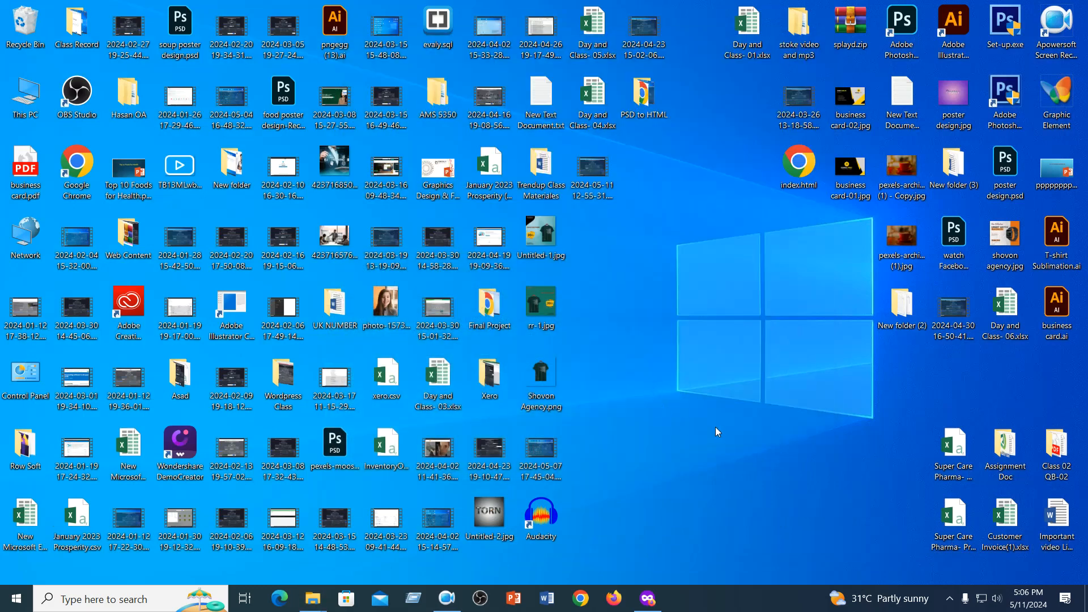
mouse_move(313, 598)
mouse_move(385, 536)
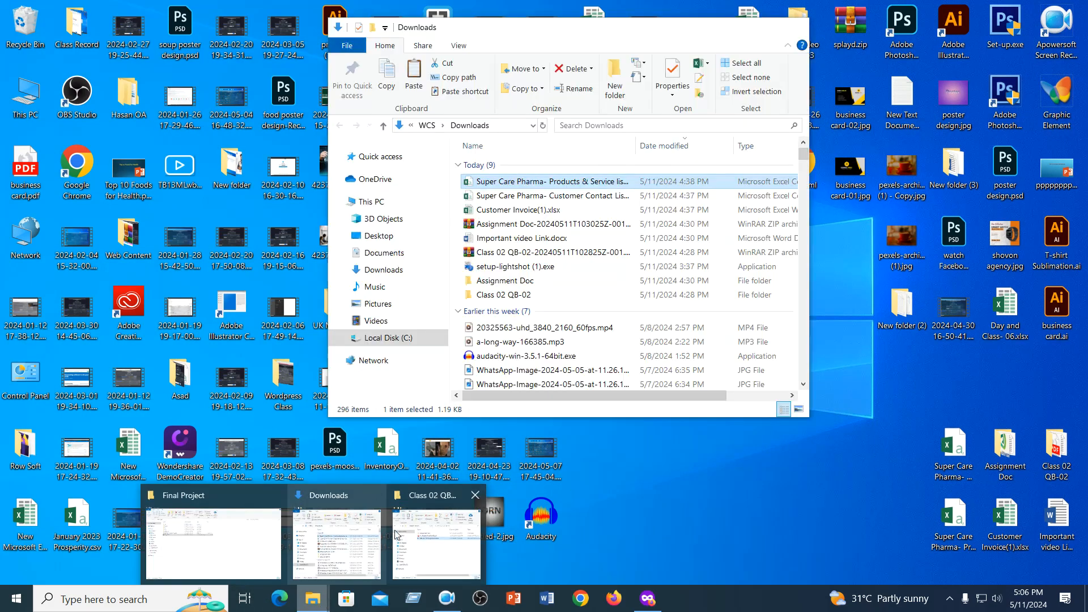
left_click(480, 495)
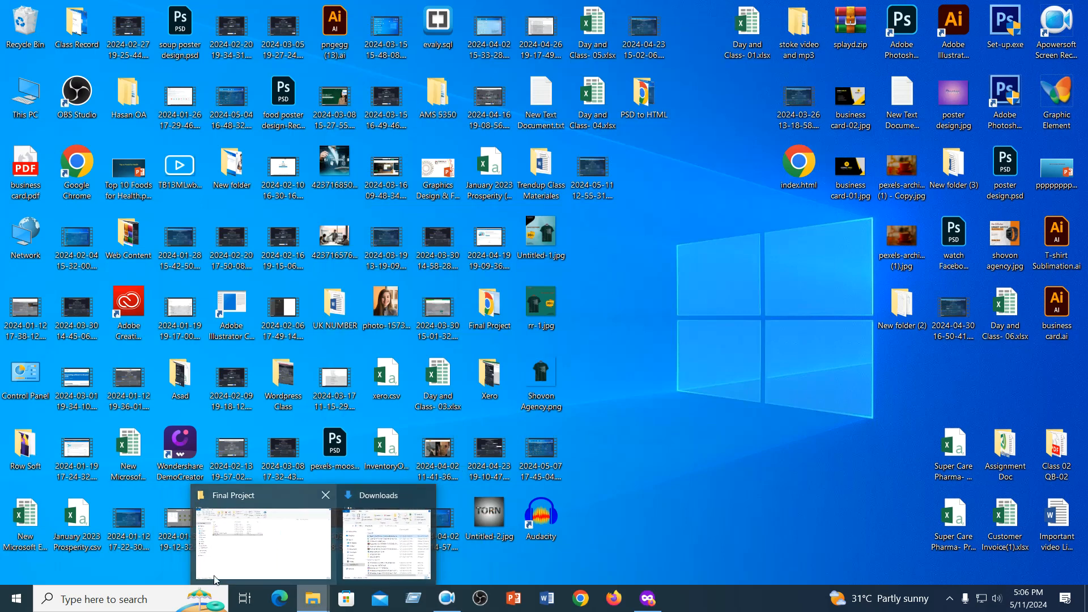
- In Google Drive, open Trendup Class Materiales > Class 01 QB-01 > Assignment Doc
left_click(647, 598)
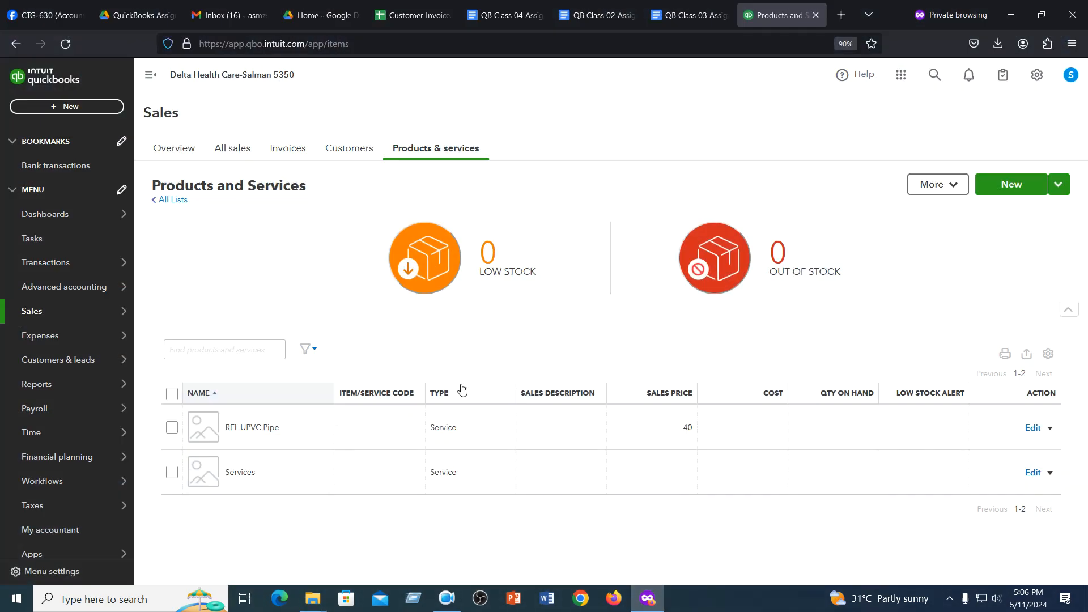
left_click(319, 15)
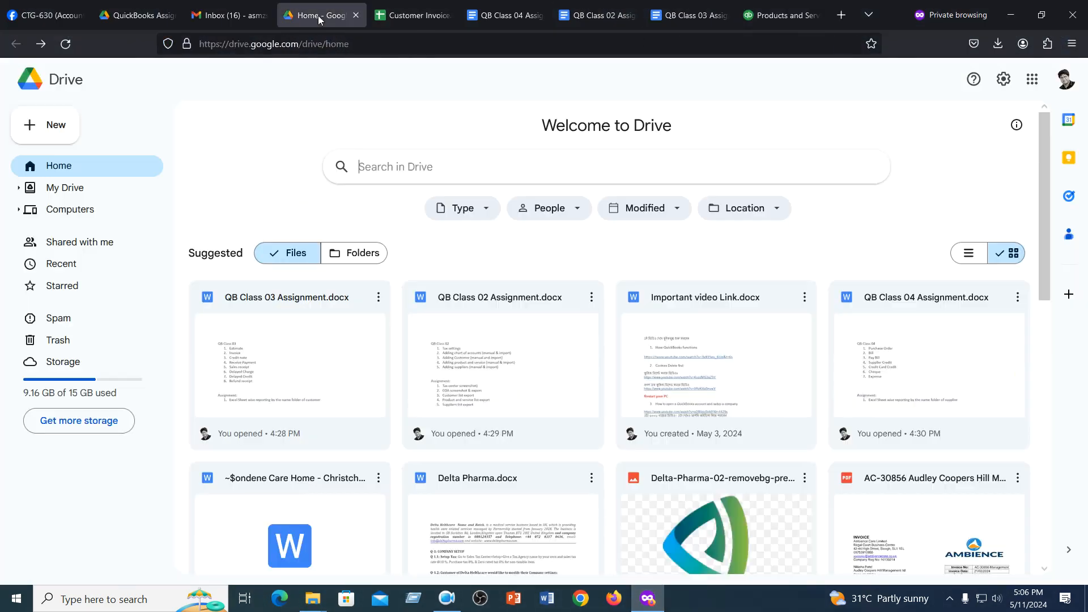
left_click(356, 253)
double_click(457, 294)
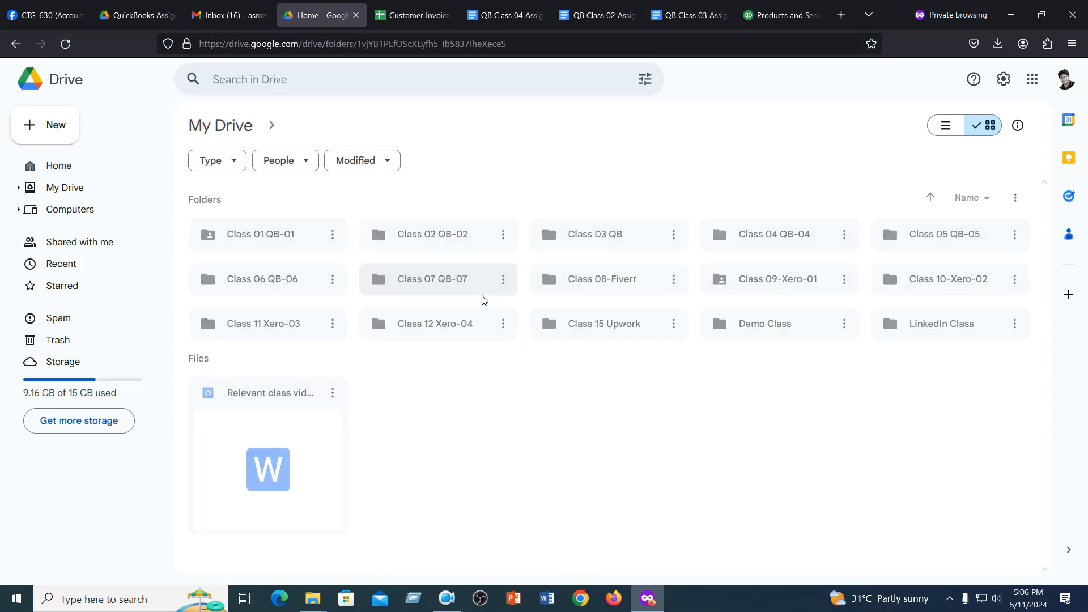
double_click(260, 233)
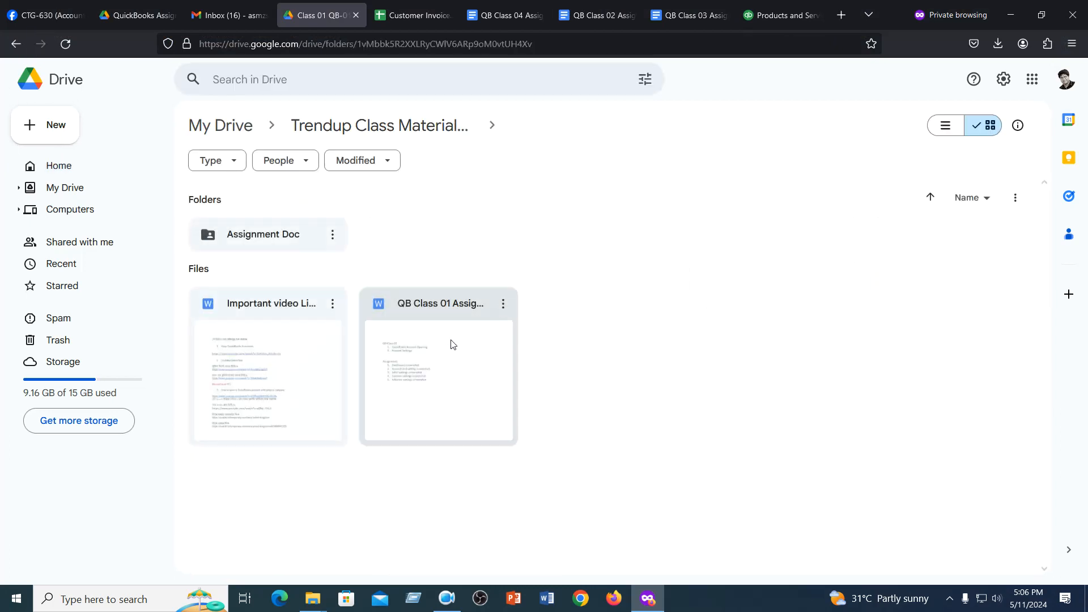
double_click(221, 232)
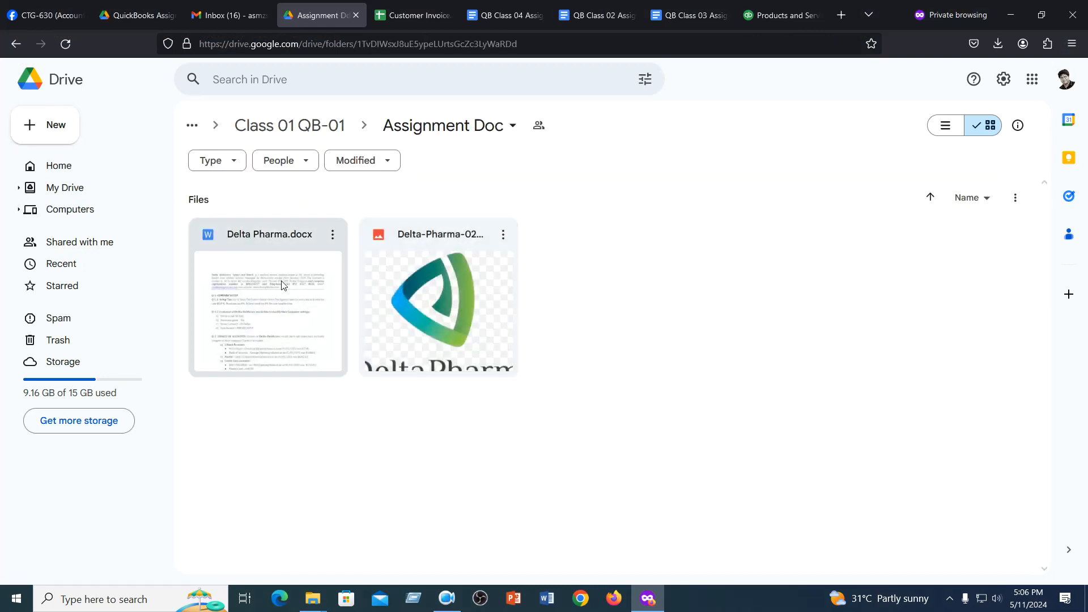
- Download Delta Pharma.docx and open it in Word from the downloads folder
left_click(332, 235)
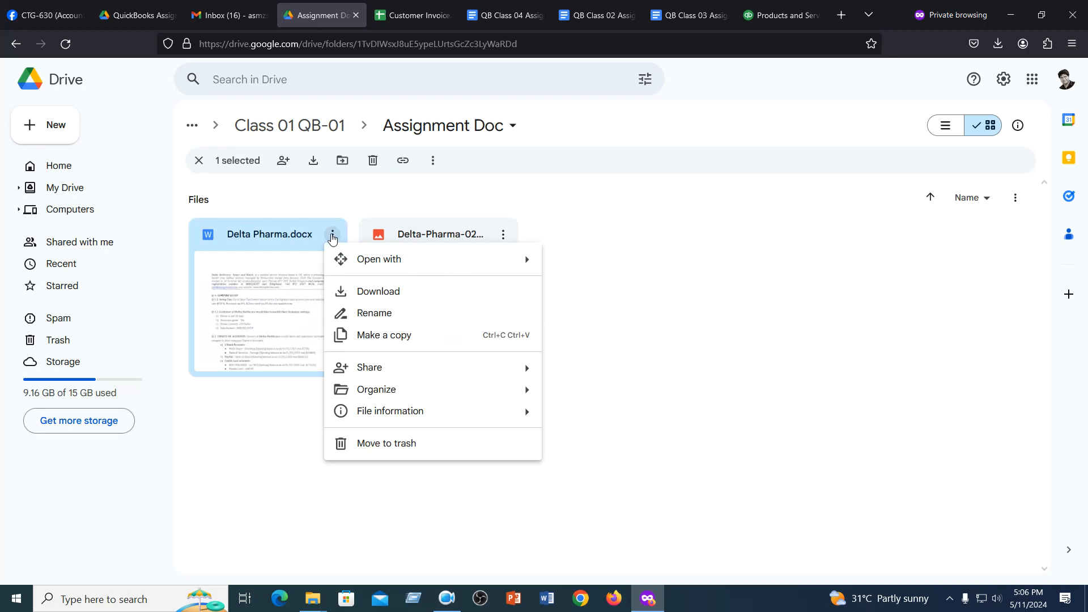
left_click(340, 291)
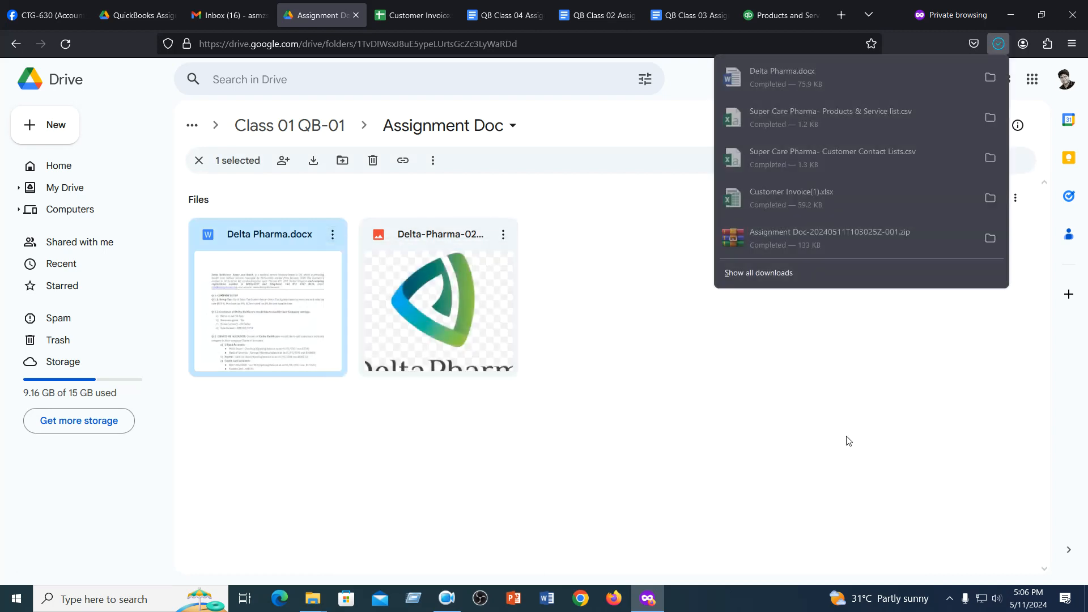
left_click(991, 77)
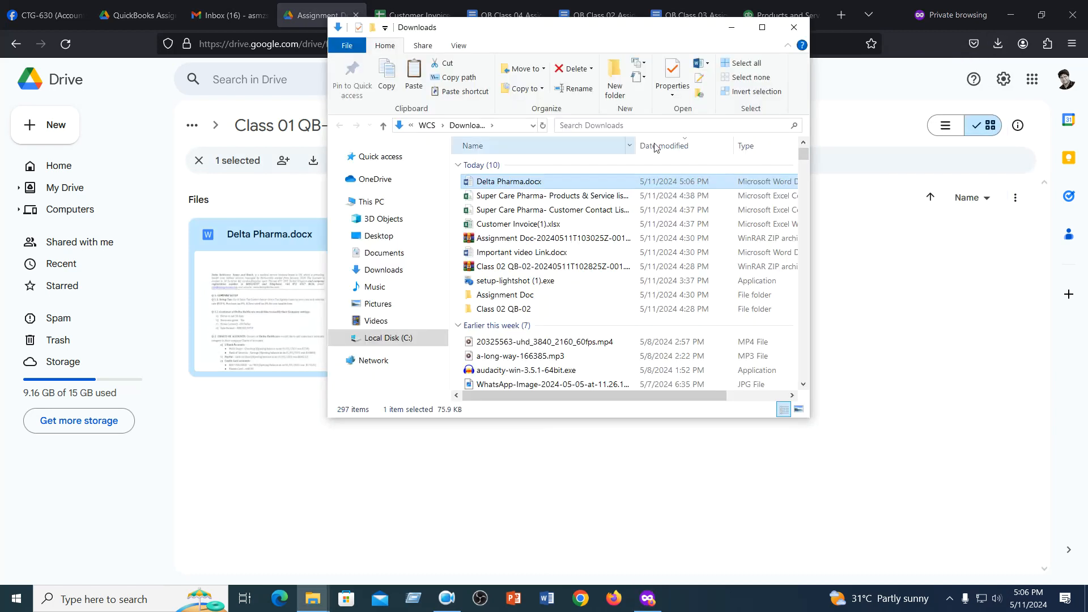
double_click(523, 181)
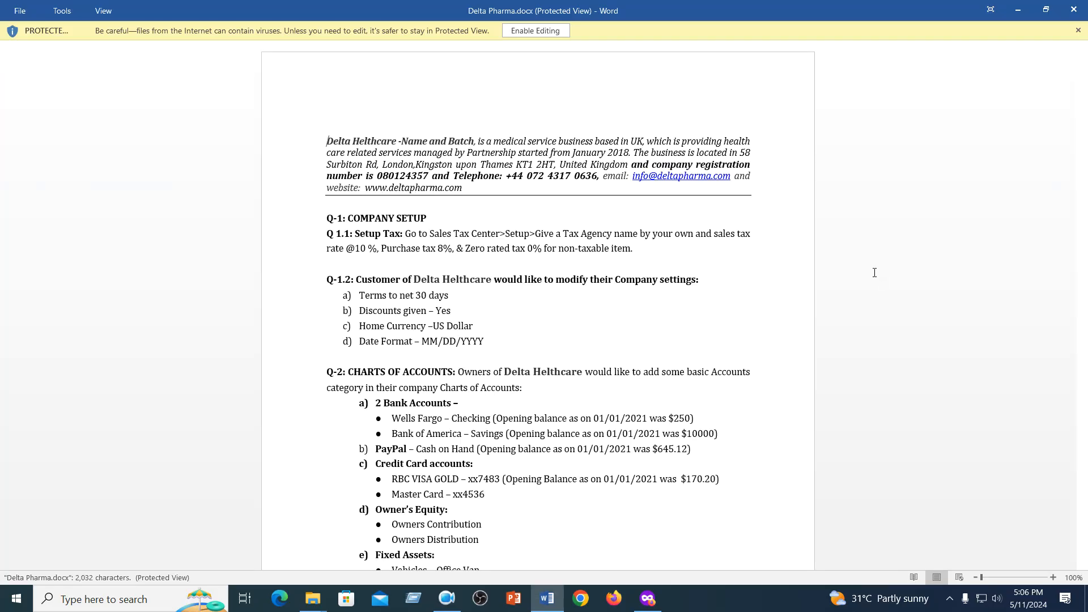
- Enable editing in Delta Pharma.docx, highlight Q 1.1's 'Setup Tax' task, and switch back to the browser
left_click(522, 28)
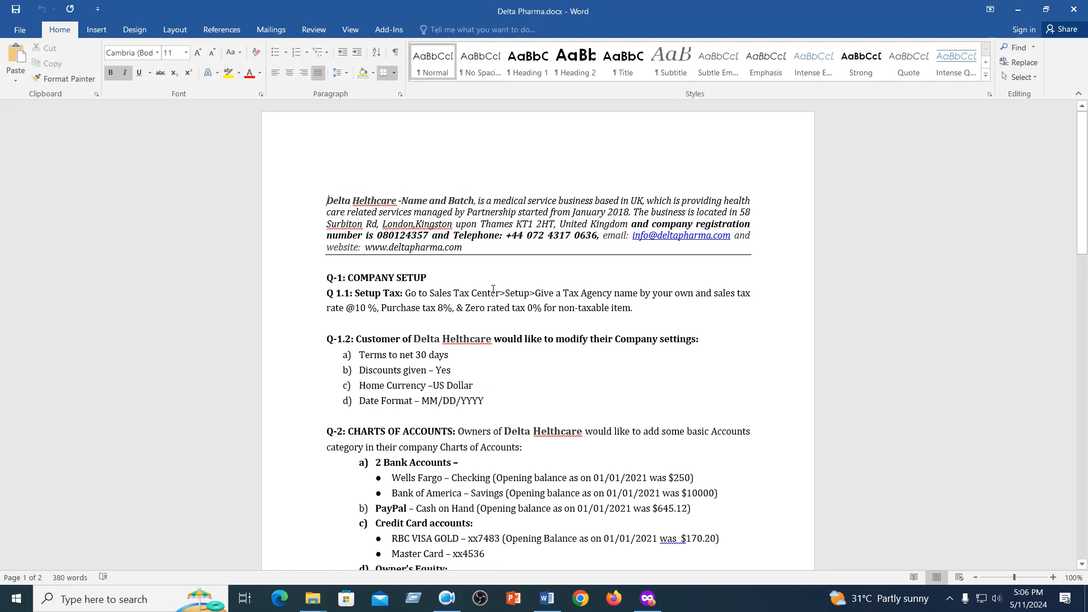
scroll(493, 289, "down", 2)
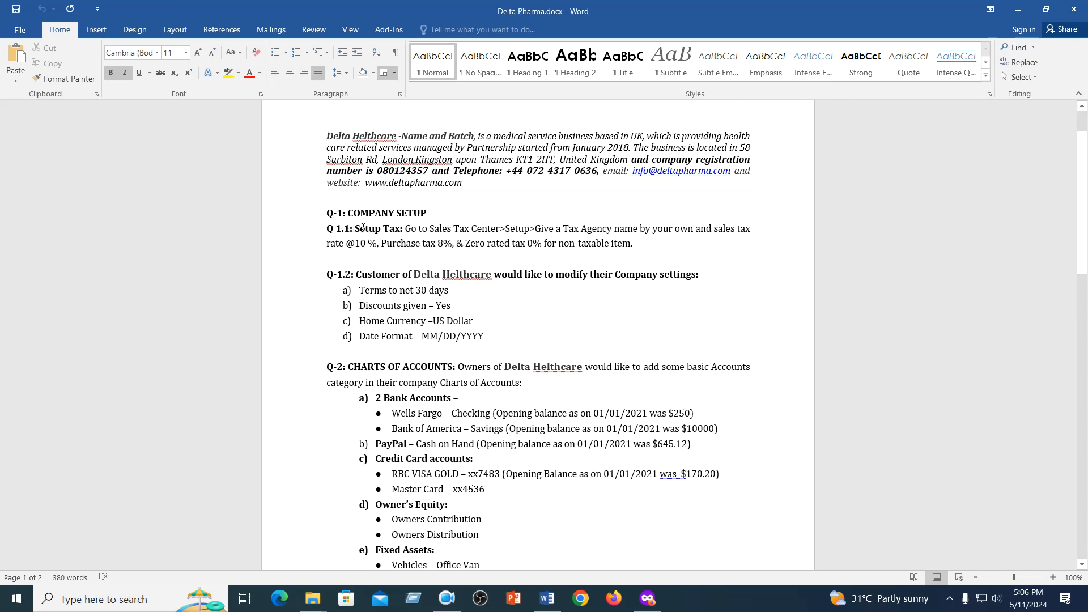
left_click_drag(350, 228, 402, 229)
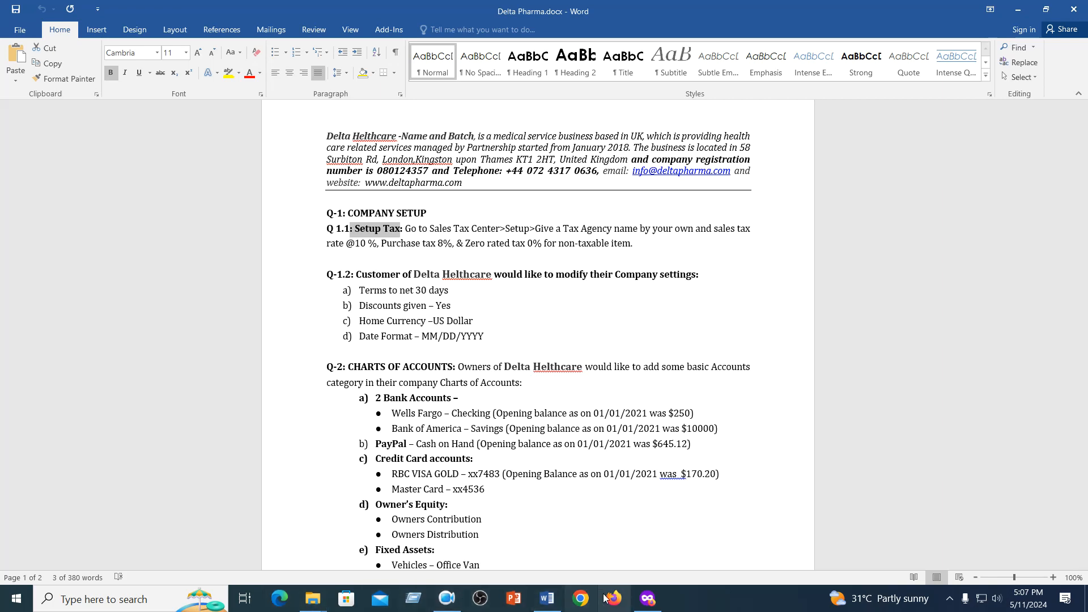
key("alt+Tab")
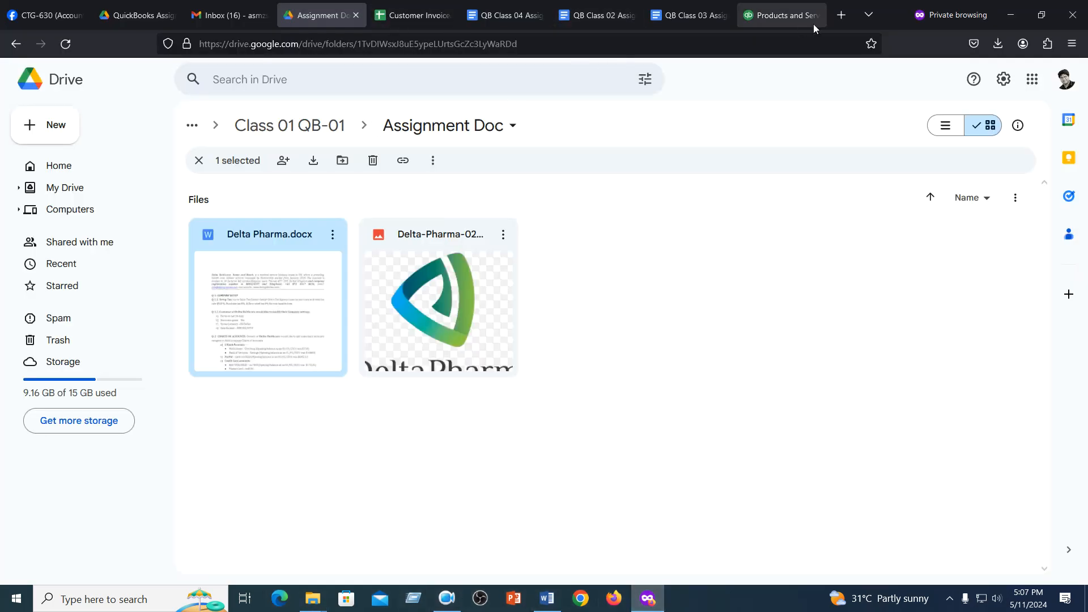
- Return to the QuickBooks Products and Services tab and bring up the sidebar's Taxes flyout
left_click(779, 16)
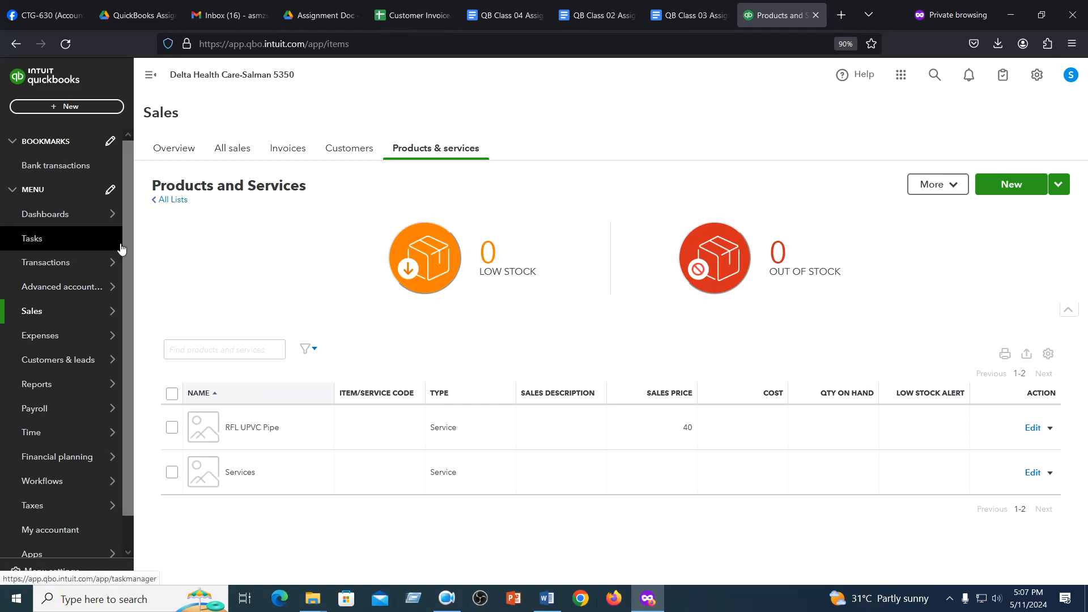
scroll(91, 336, "down", 1)
mouse_move(89, 448)
scroll(79, 328, "up", 1)
mouse_move(77, 330)
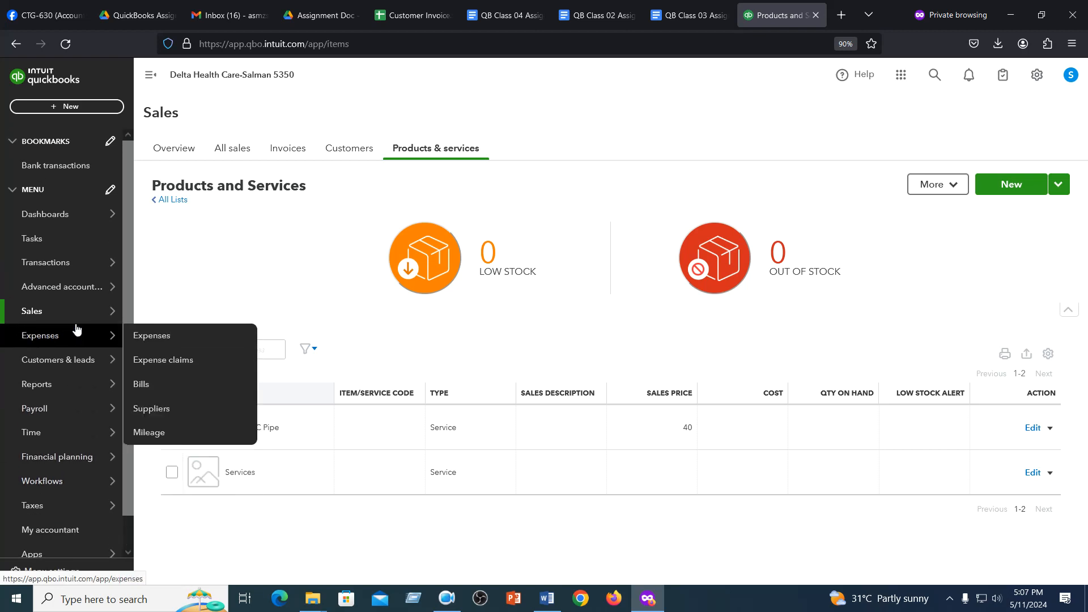
mouse_move(96, 313)
mouse_move(68, 369)
scroll(68, 368, "down", 1)
mouse_move(67, 473)
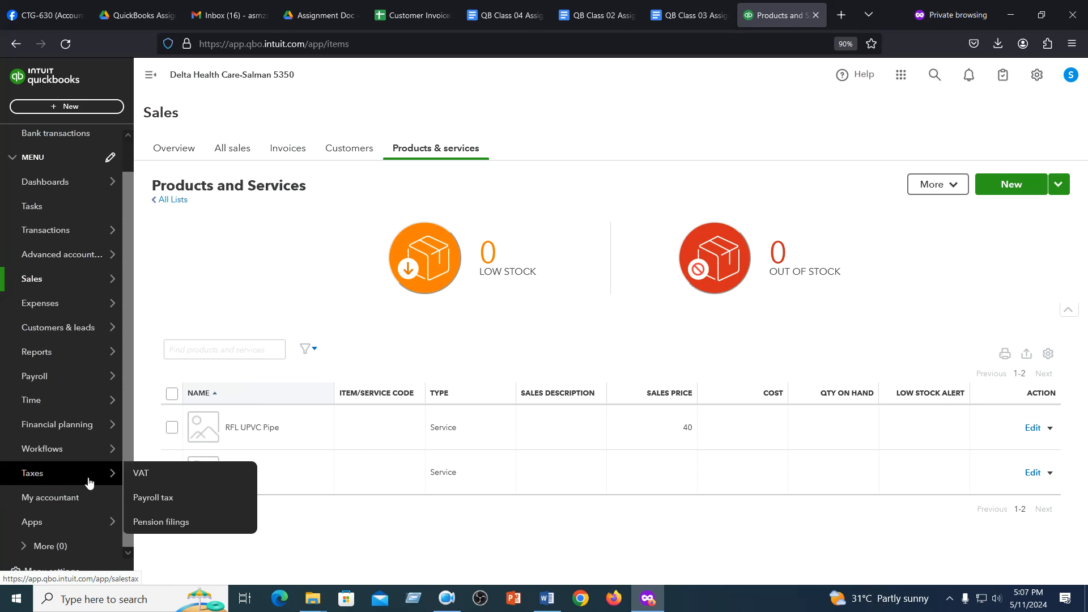
- Open VAT from the Taxes flyout and read through its Making Tax Digital set-up steps
left_click(153, 480)
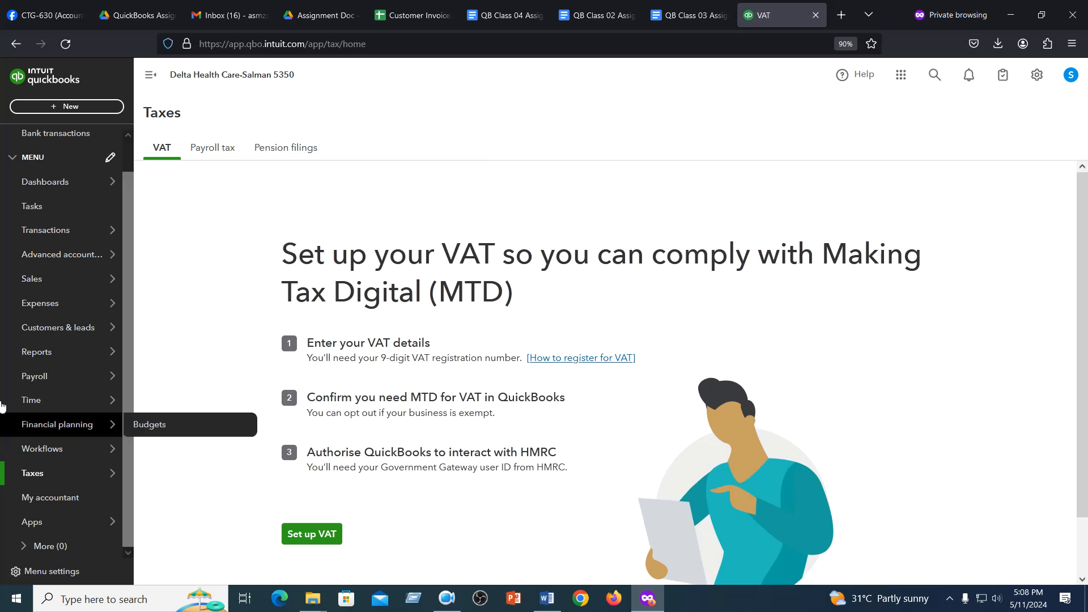
scroll(376, 250, "down", 1)
scroll(376, 258, "up", 1)
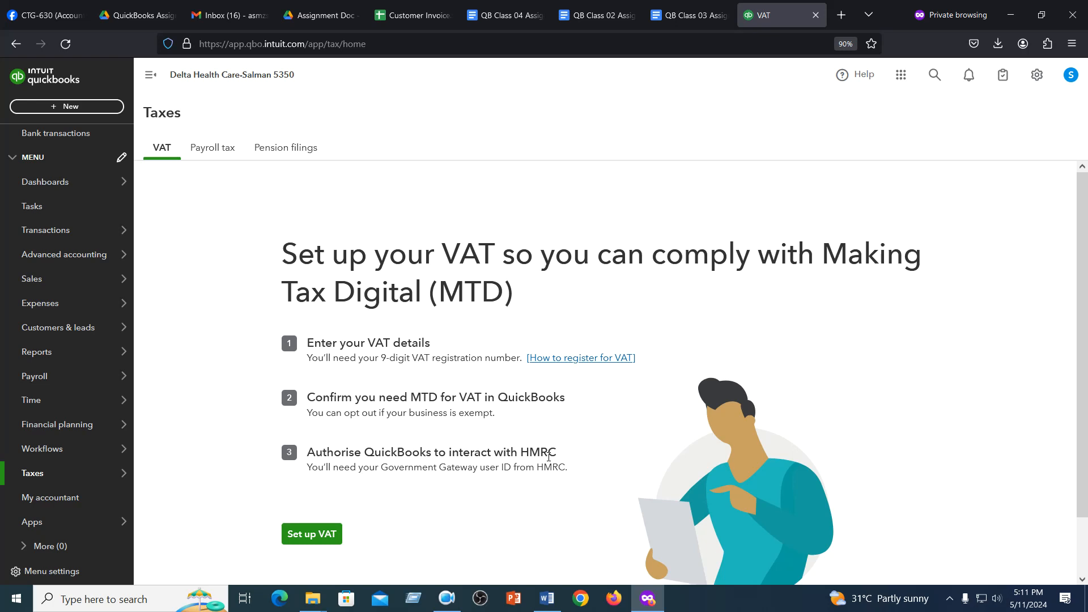
scroll(244, 223, "down", 1)
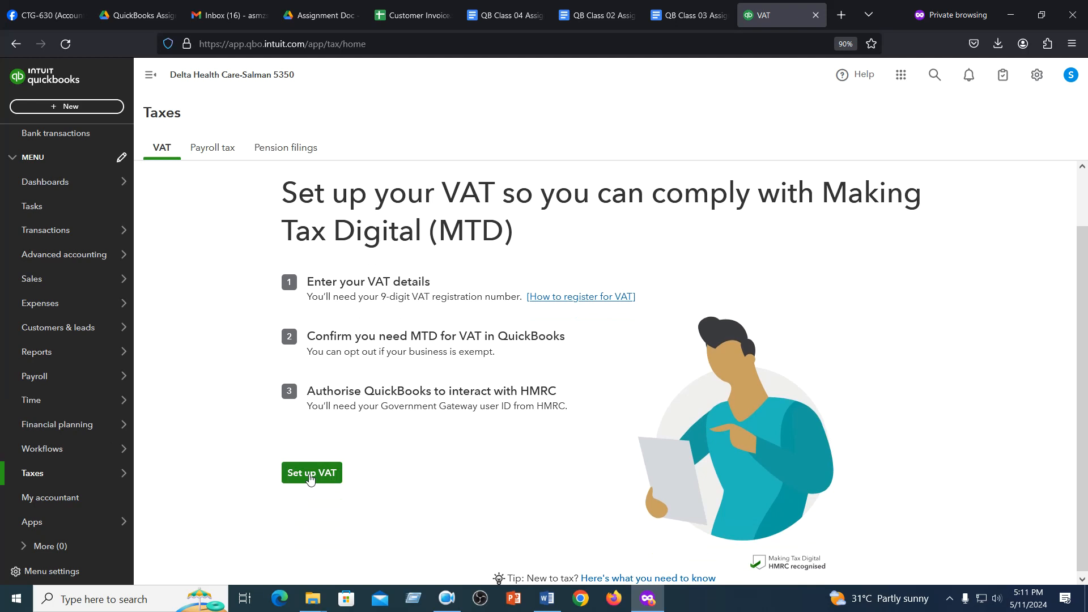
- Start Set up VAT and highlight its agency, HM Revenue & Customs (VAT)
left_click(310, 475)
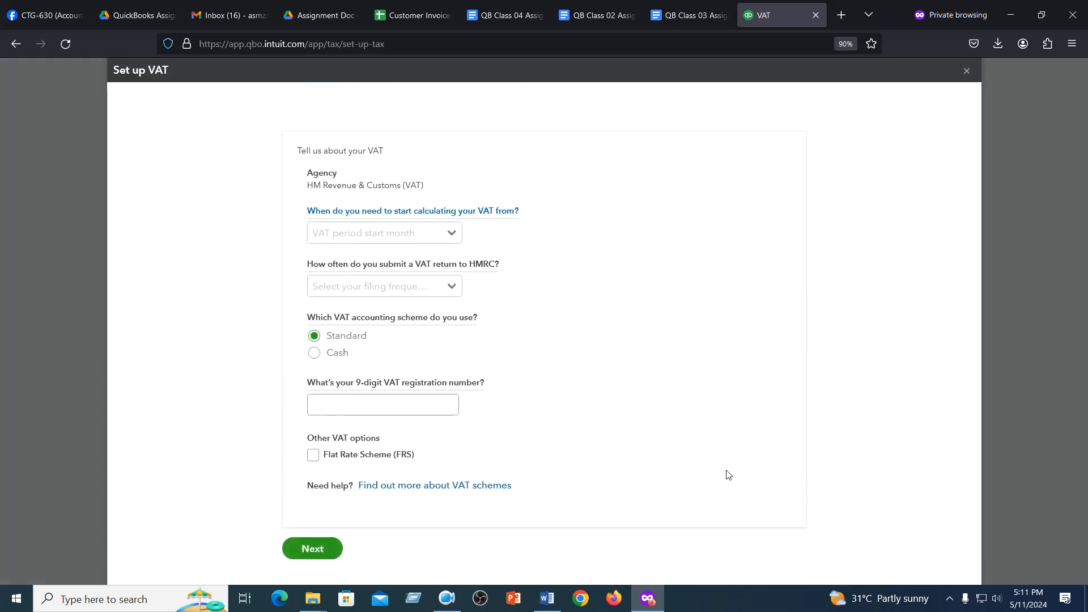
double_click(311, 172)
left_click_drag(323, 187, 453, 189)
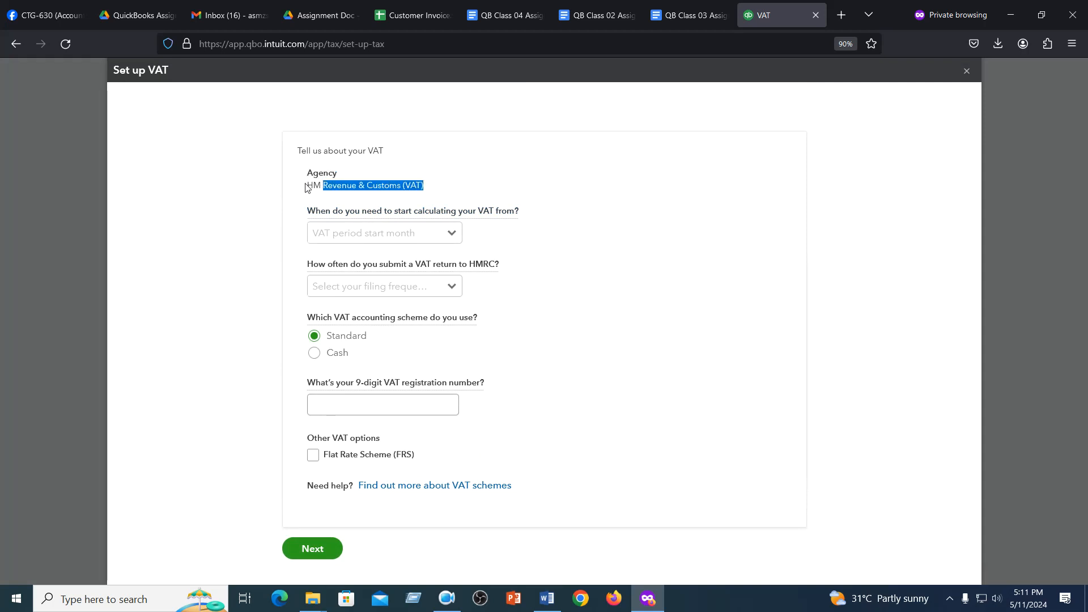
left_click_drag(306, 187, 501, 199)
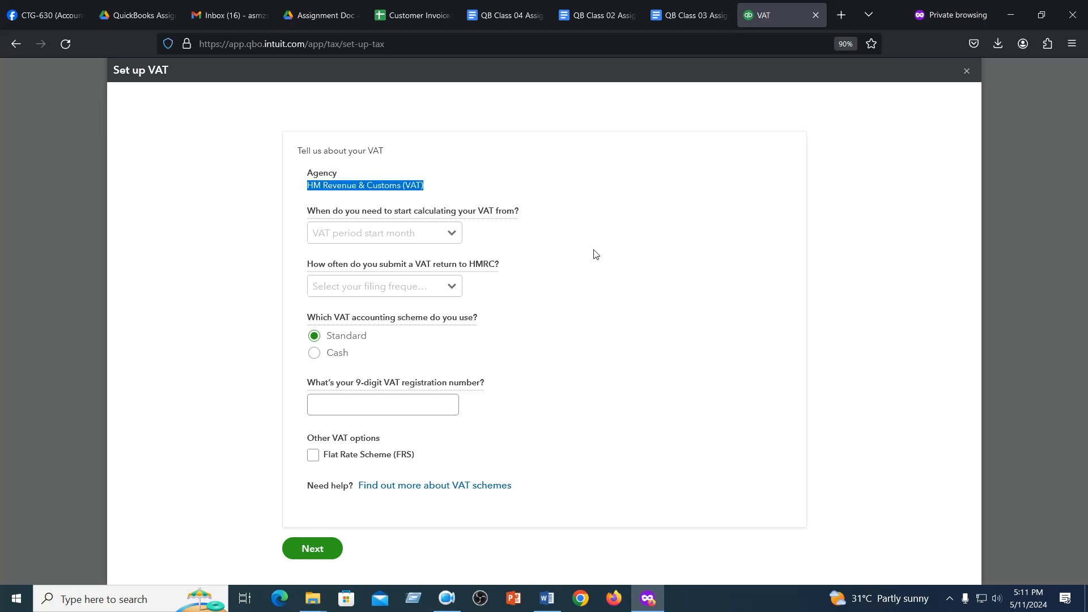
left_click(576, 268)
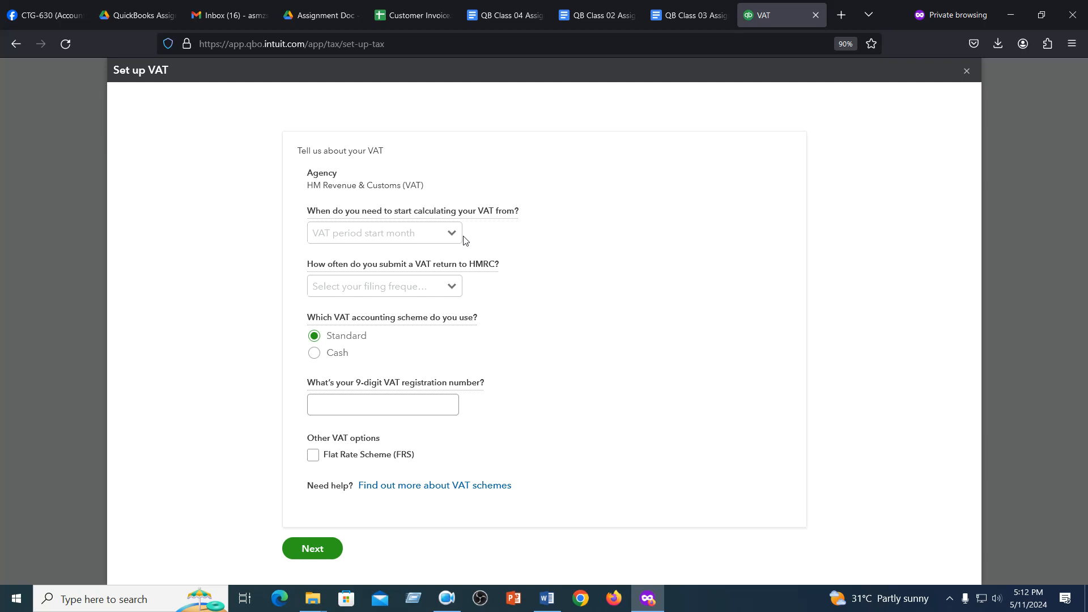
- Set the VAT period start month to January and bring up the filing frequency choices
left_click(445, 234)
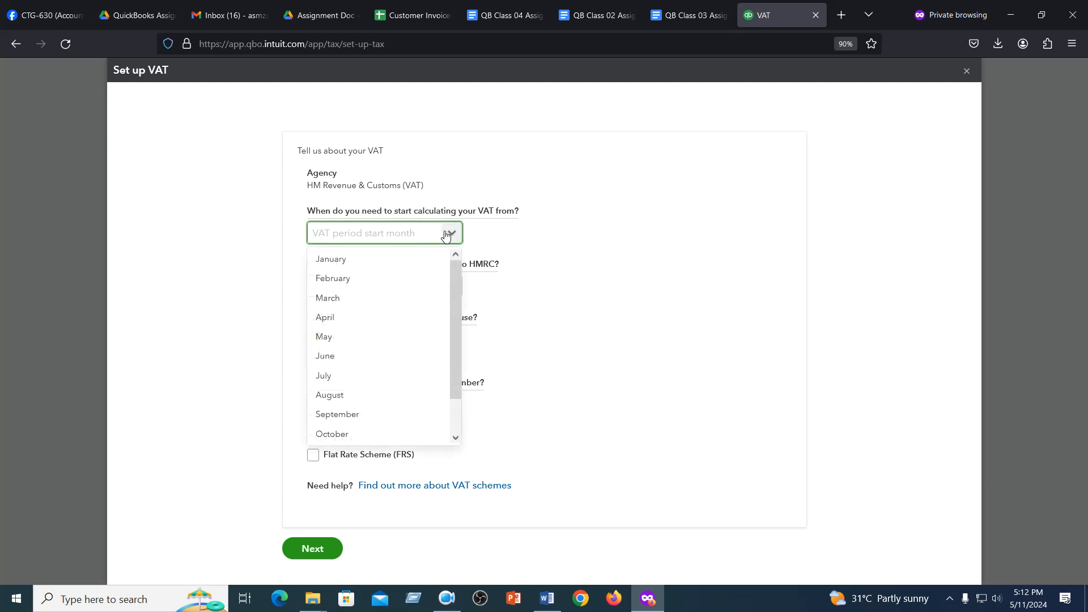
left_click(334, 260)
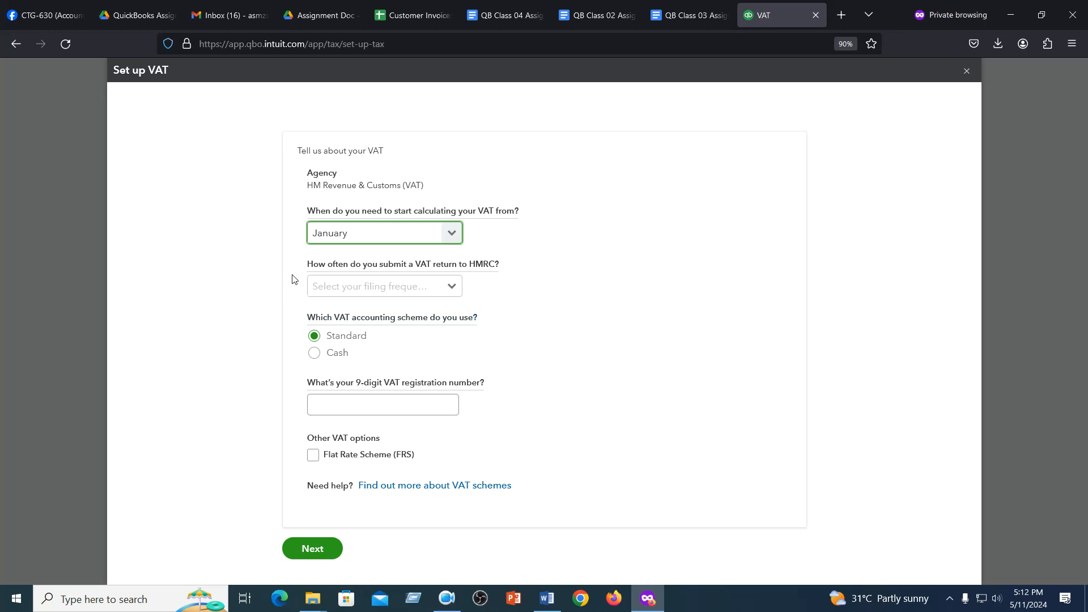
left_click(460, 288)
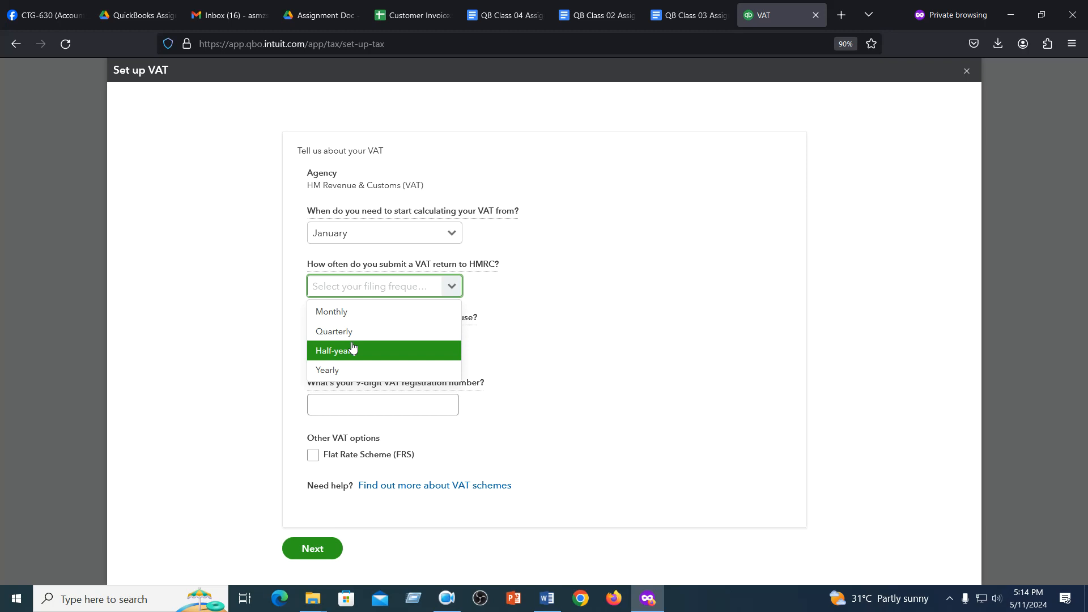
- Pick Quarterly as how often VAT returns go to HMRC
left_click(359, 333)
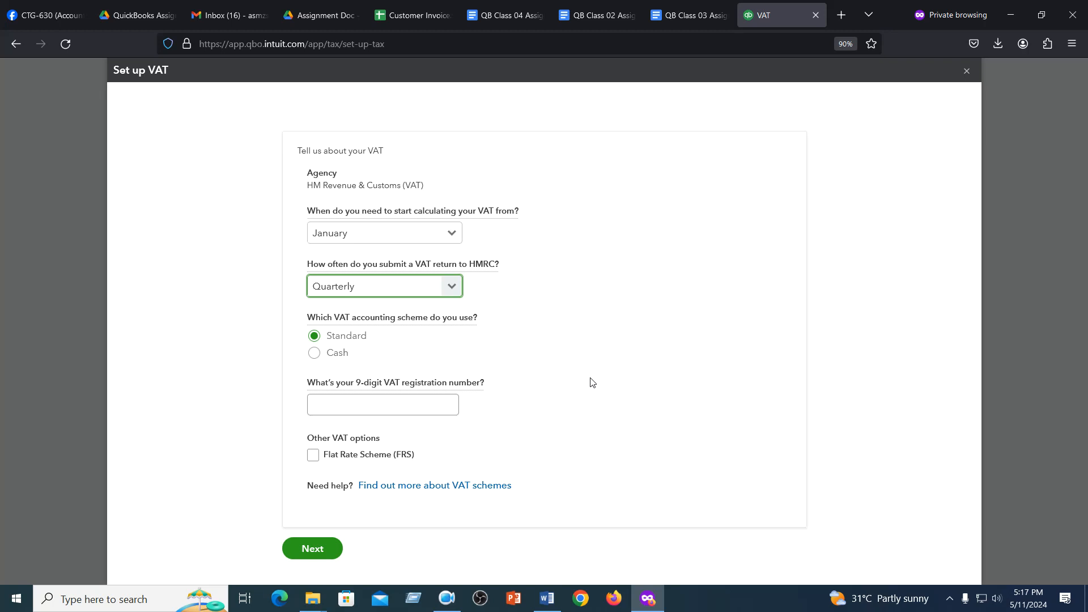
- Switch the VAT accounting scheme from Standard to Cash
left_click(311, 354)
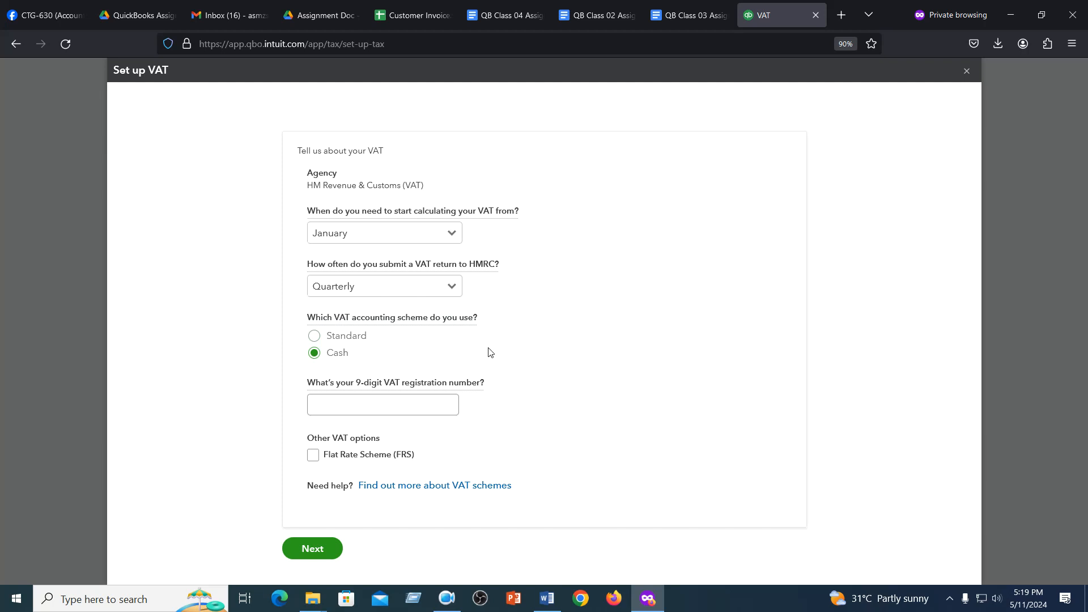
left_click(365, 405)
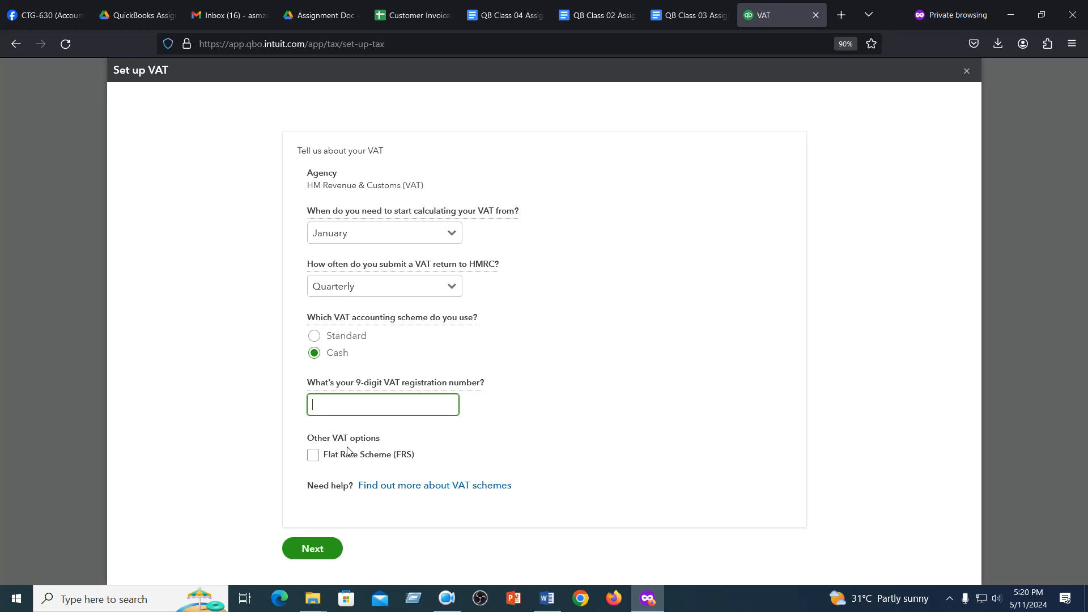
- Tick Flat Rate Scheme (FRS) and return to the VAT registration number field
left_click(313, 455)
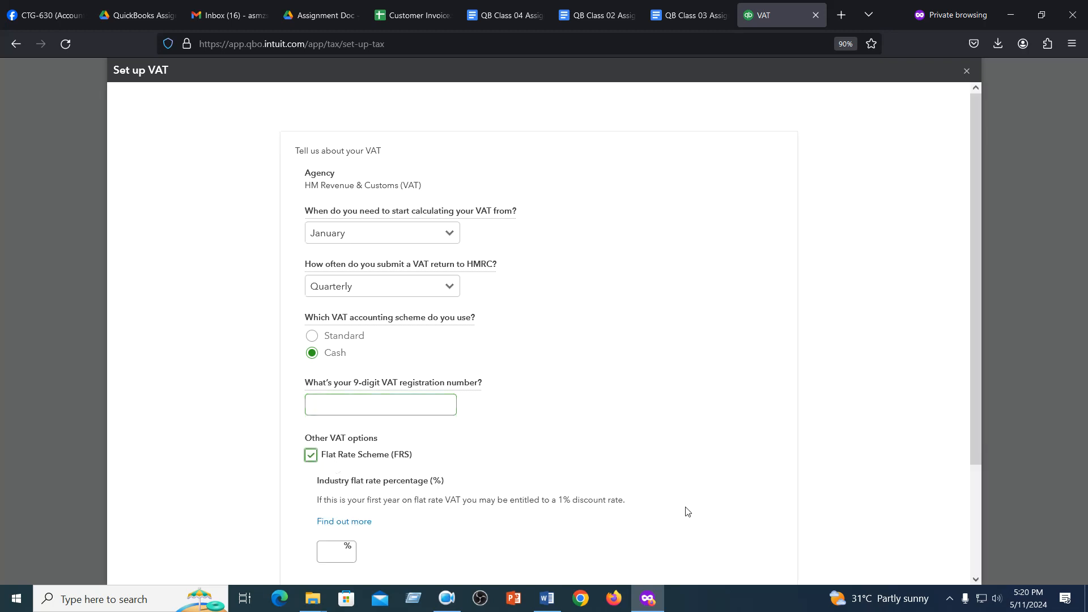
scroll(491, 479, "down", 3)
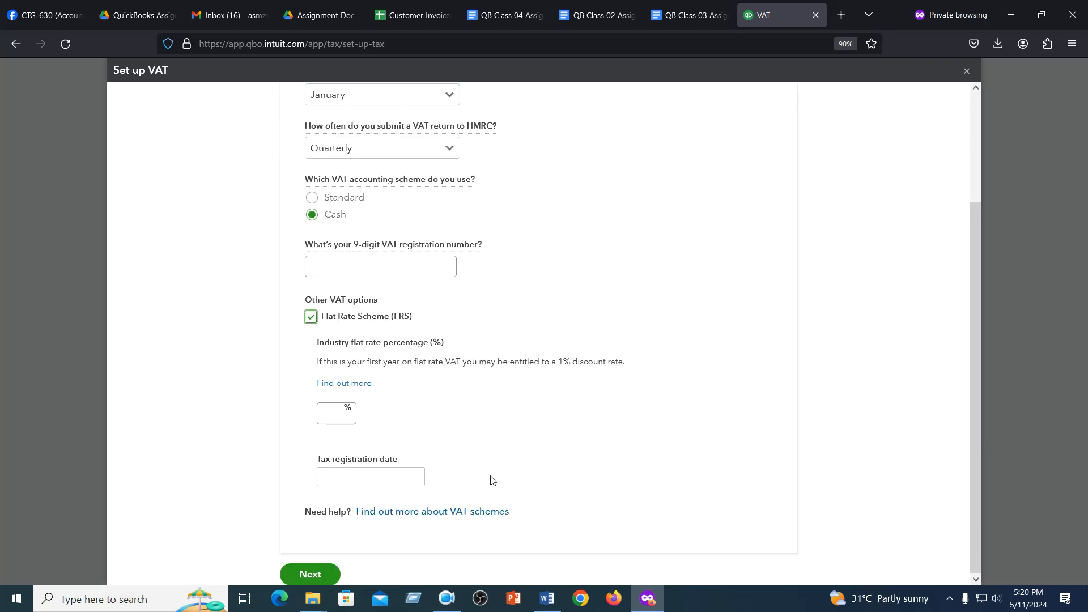
scroll(490, 478, "up", 3)
scroll(490, 480, "down", 3)
left_click(336, 272)
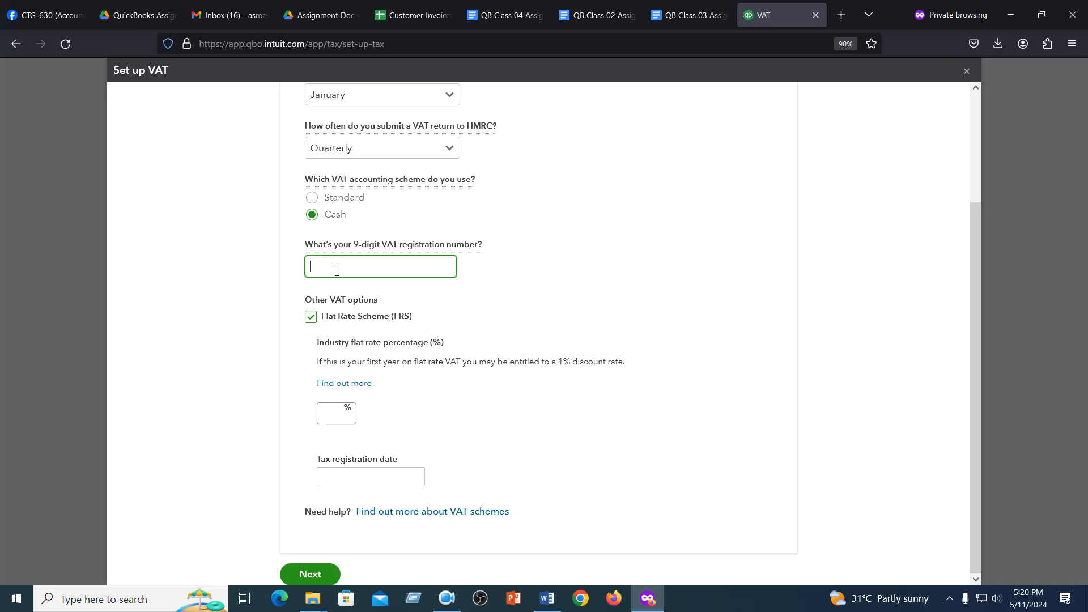
left_click(332, 415)
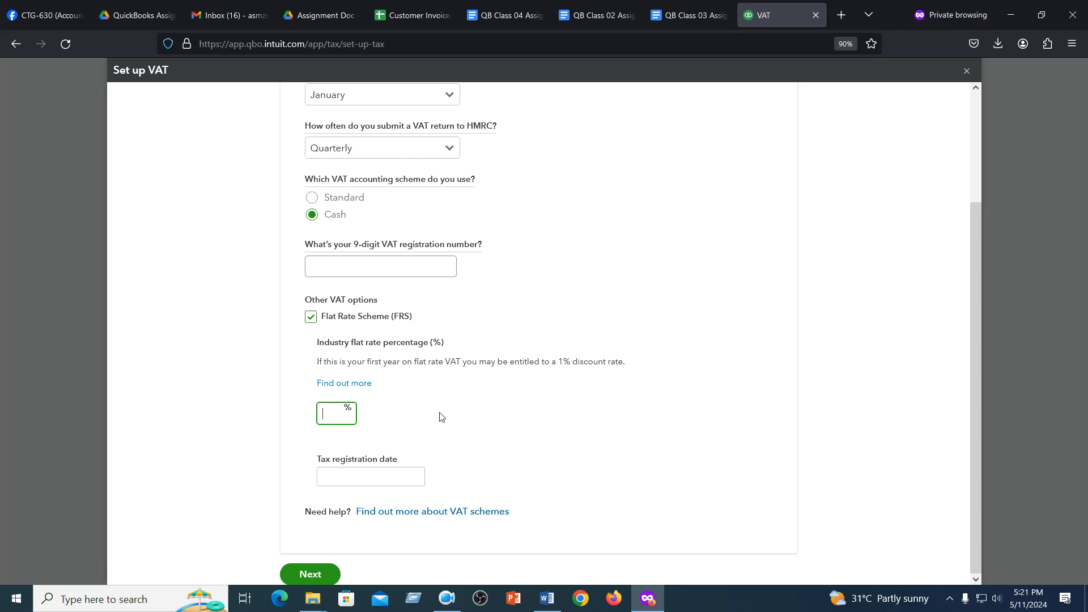
scroll(442, 417, "up", 2)
scroll(442, 416, "down", 2)
scroll(443, 419, "up", 2)
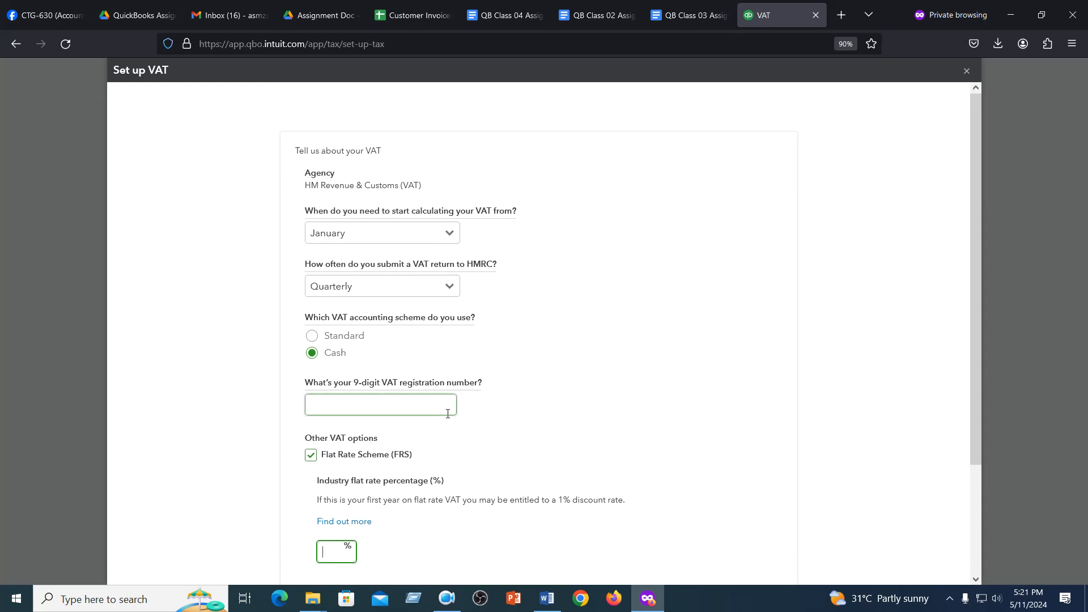
scroll(448, 413, "down", 2)
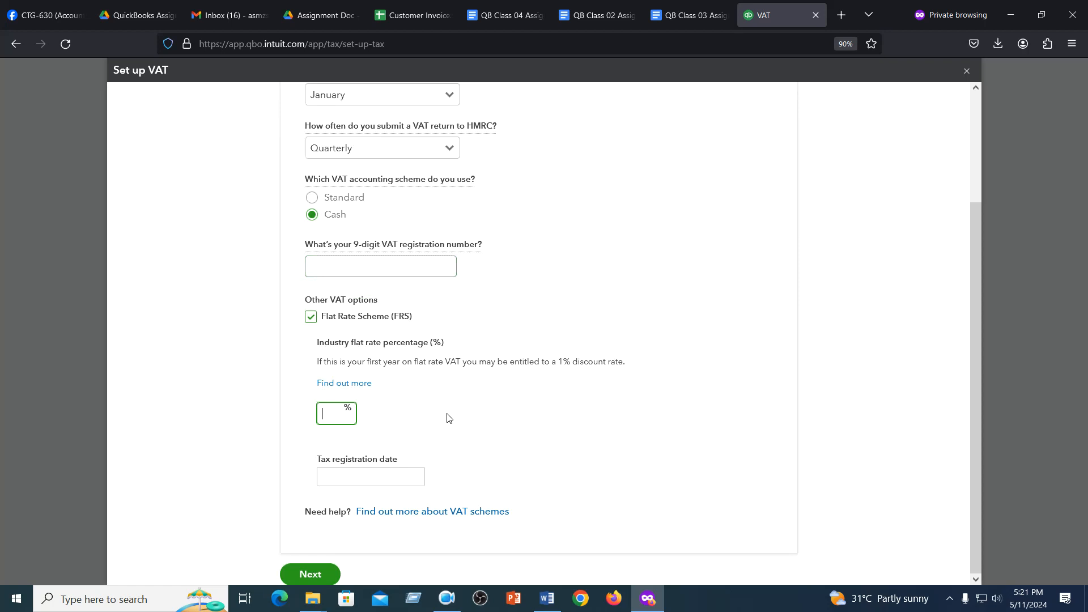
scroll(448, 418, "up", 1)
scroll(448, 418, "down", 1)
- Untick Flat Rate Scheme, enter the company's 9-digit VAT registration number, and submit the setup
left_click(310, 316)
left_click(311, 549)
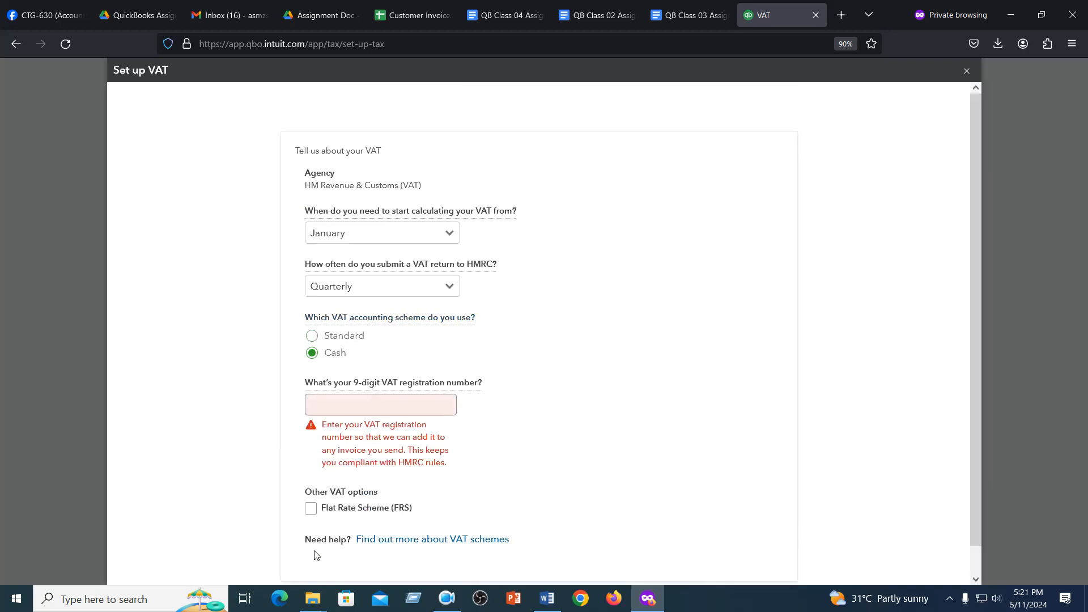
left_click(398, 407)
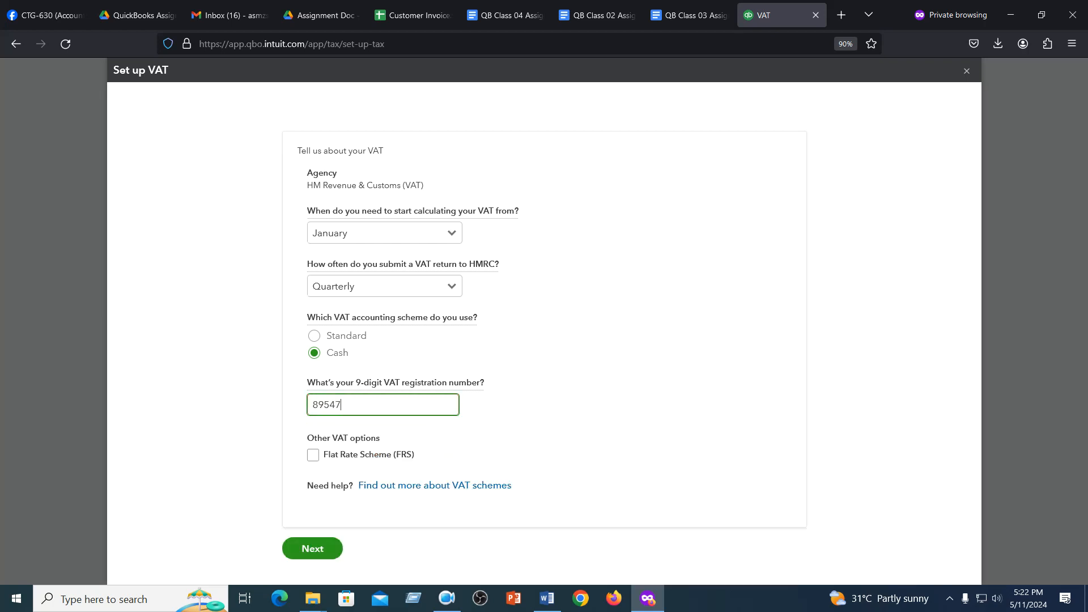
left_click_drag(362, 405, 237, 414)
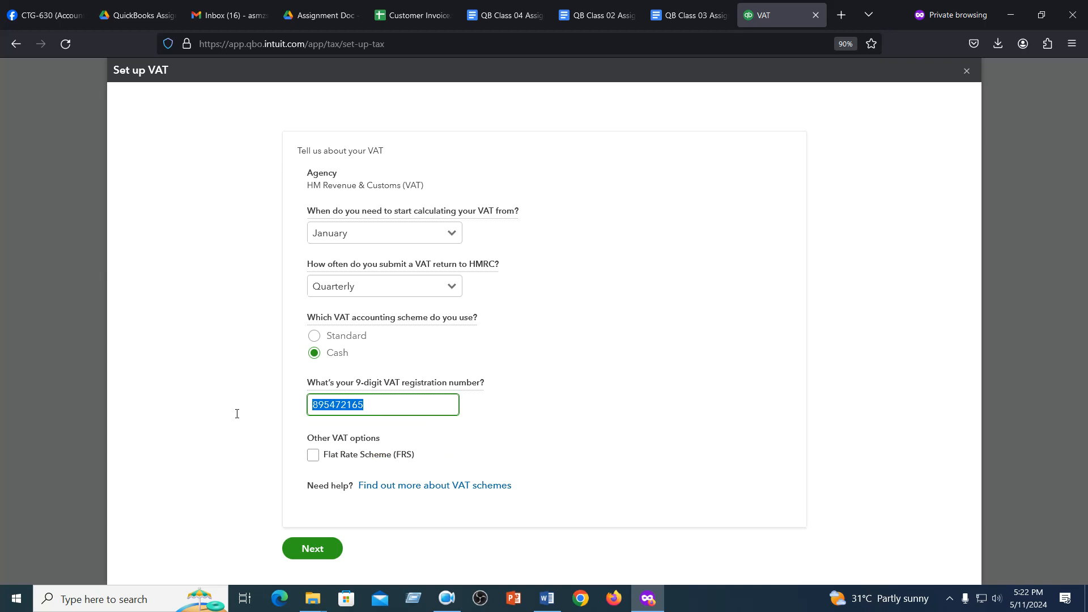
left_click(313, 548)
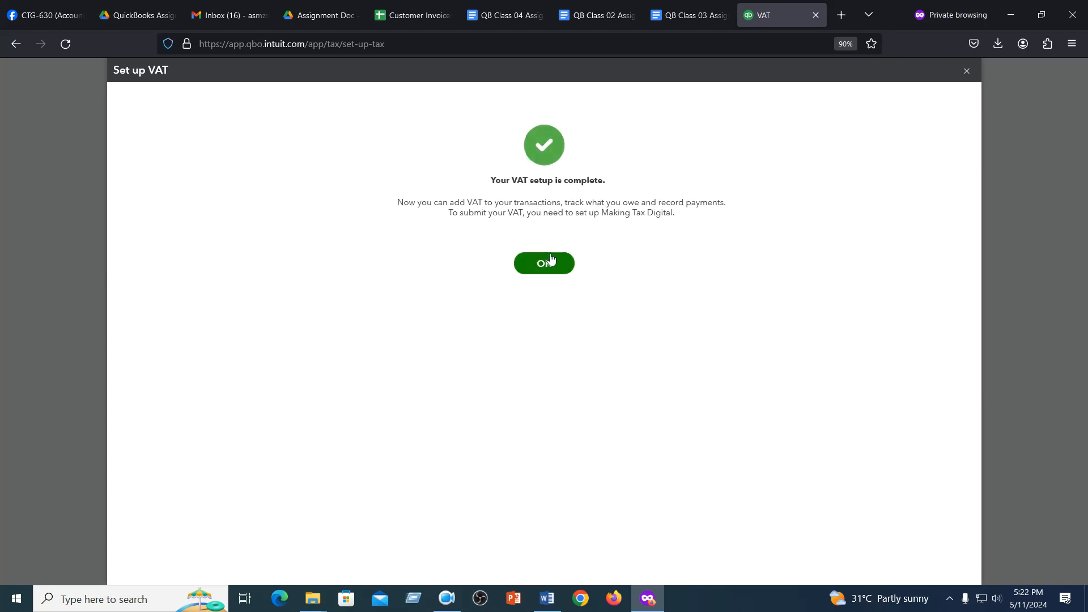
- Acknowledge VAT setup, decline Making Tax Digital twice, and finish back at the VAT overview
left_click(550, 262)
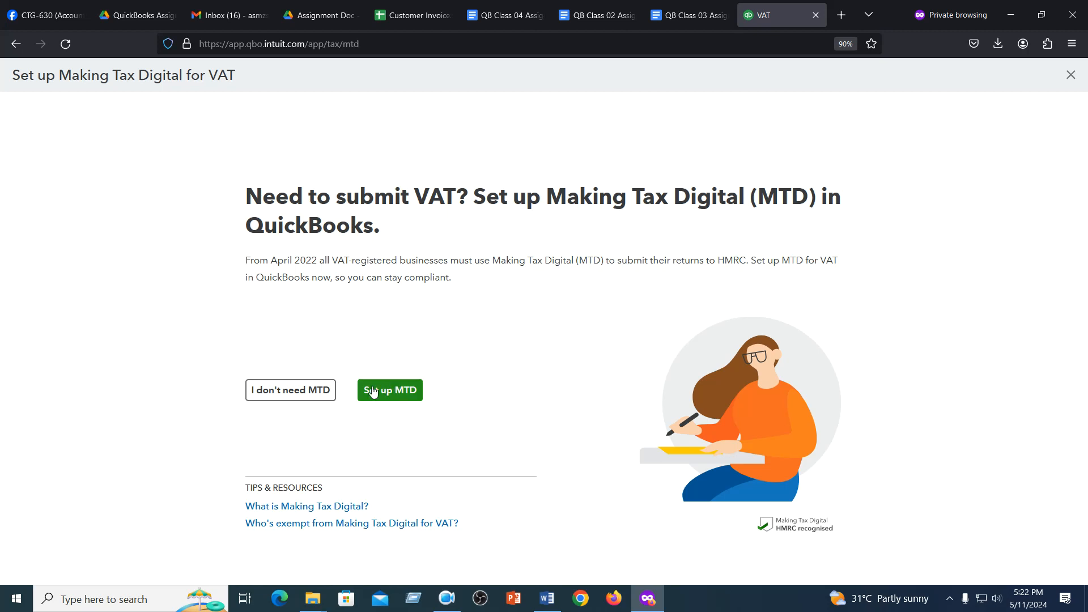
left_click(291, 392)
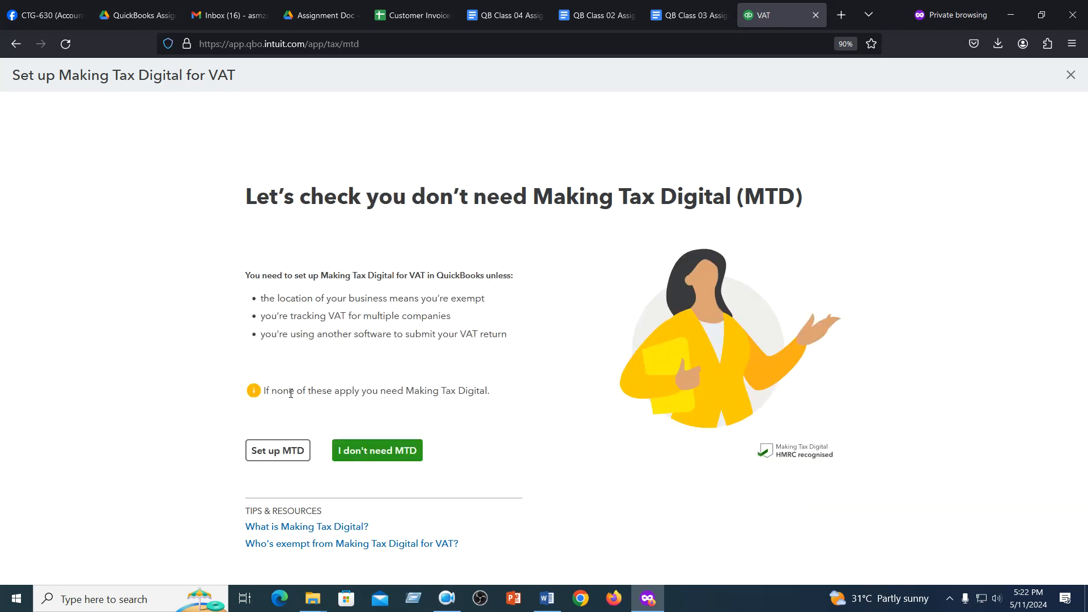
left_click(367, 451)
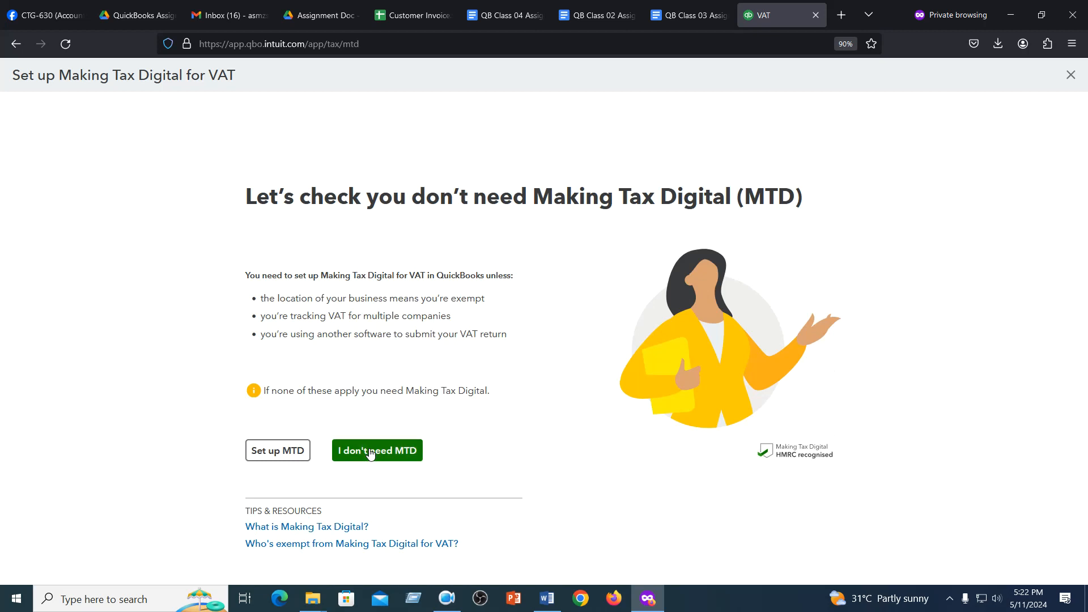
left_click(338, 276)
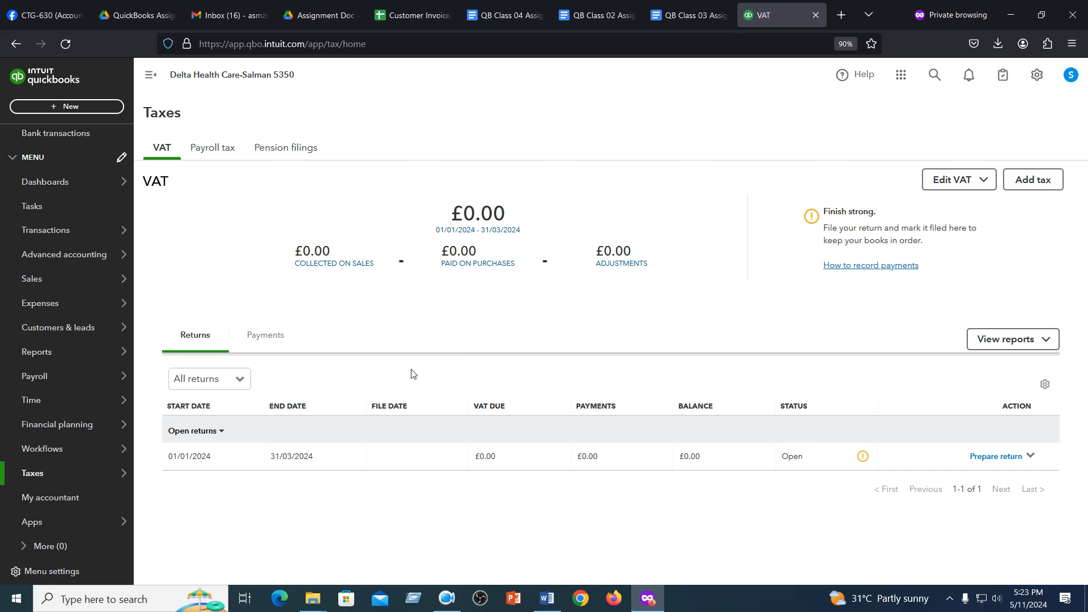
- Begin adding a new custom tax from Add tax
left_click(1038, 183)
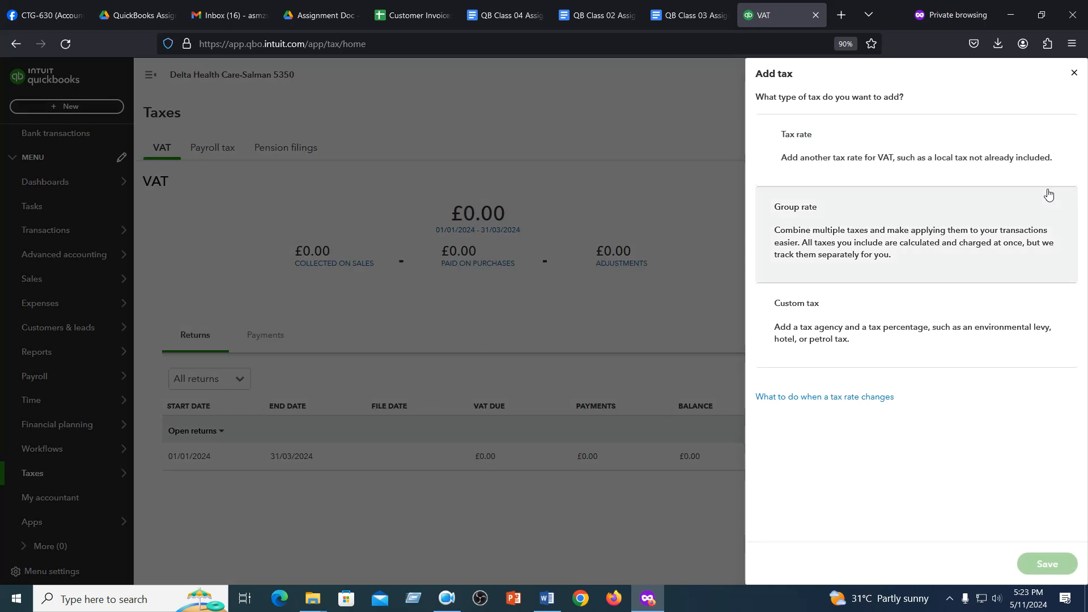
left_click(788, 321)
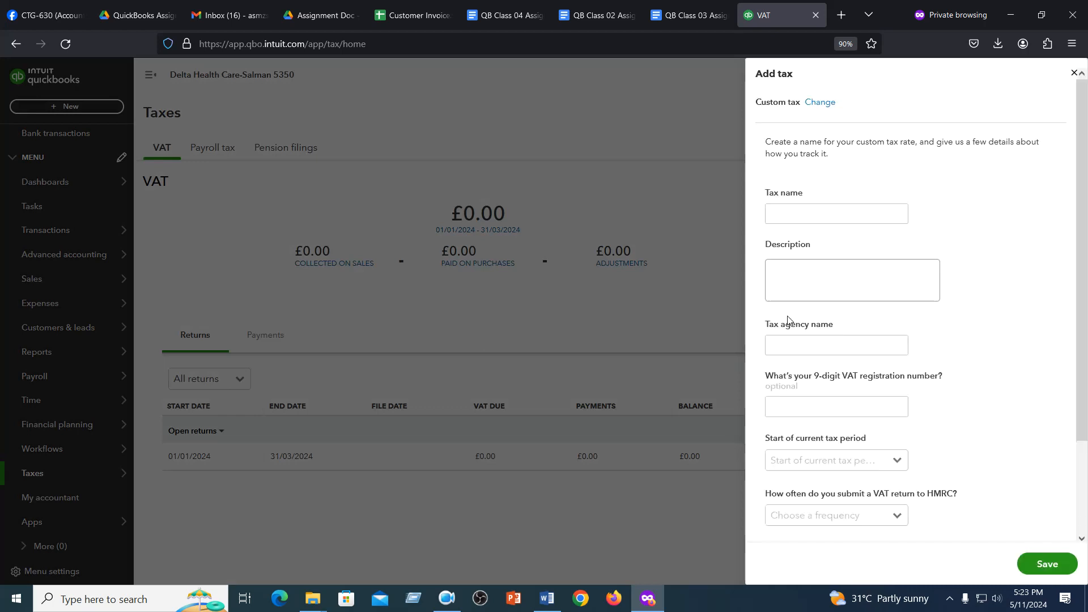
scroll(799, 221, "down", 2)
scroll(792, 270, "up", 2)
left_click(789, 266)
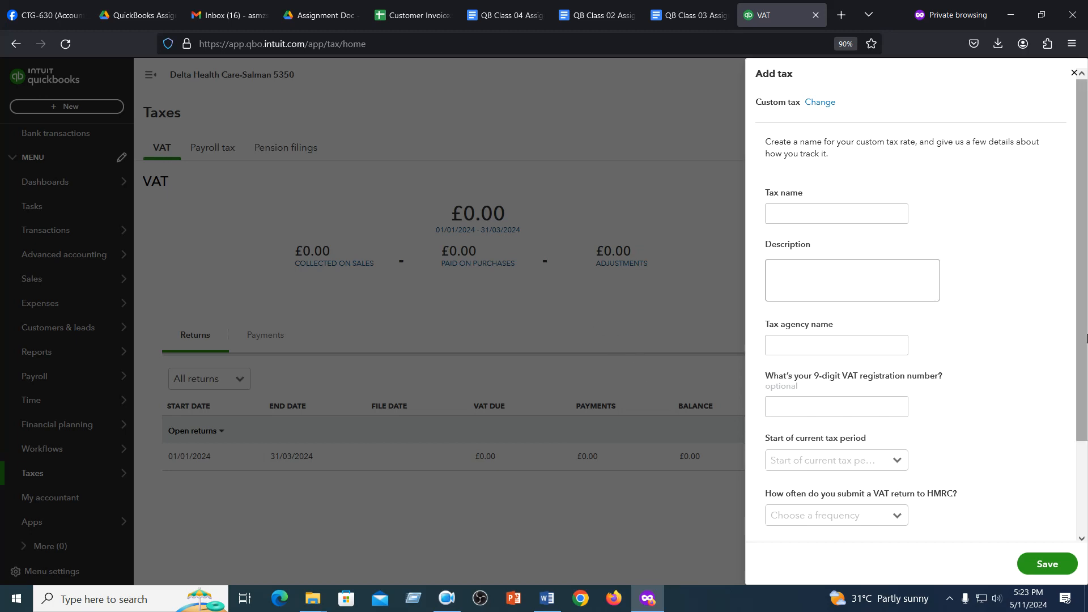
- Name the custom tax 'Sales Tax 10%' and use the same text as its description
left_click(834, 212)
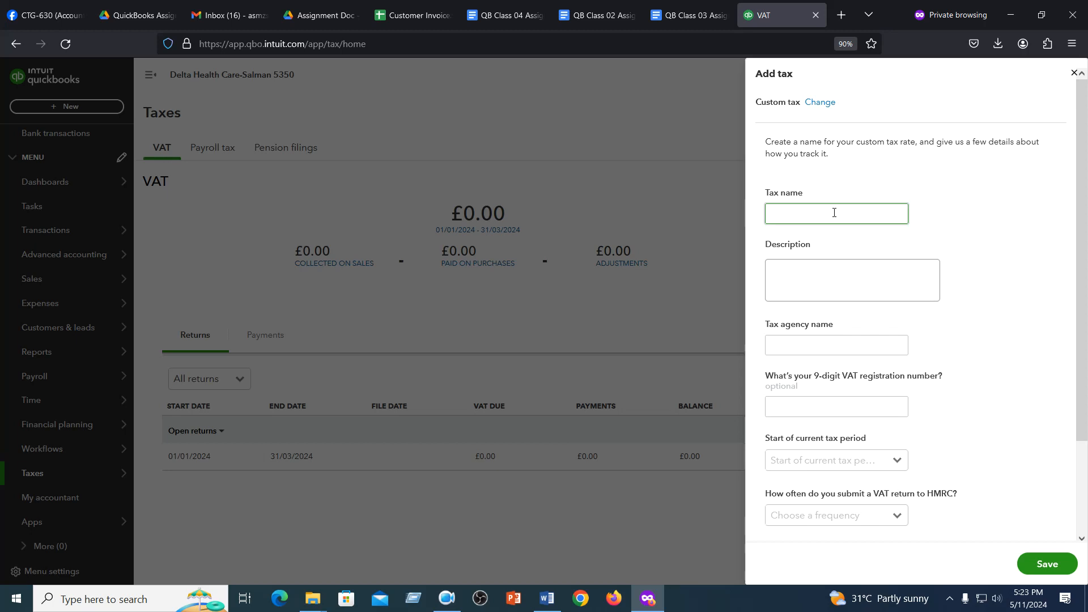
type("Sales Tax 10%")
left_click(816, 264)
left_click(845, 212)
left_click_drag(845, 213, 658, 213)
key("ctrl+c")
key("BackSpace")
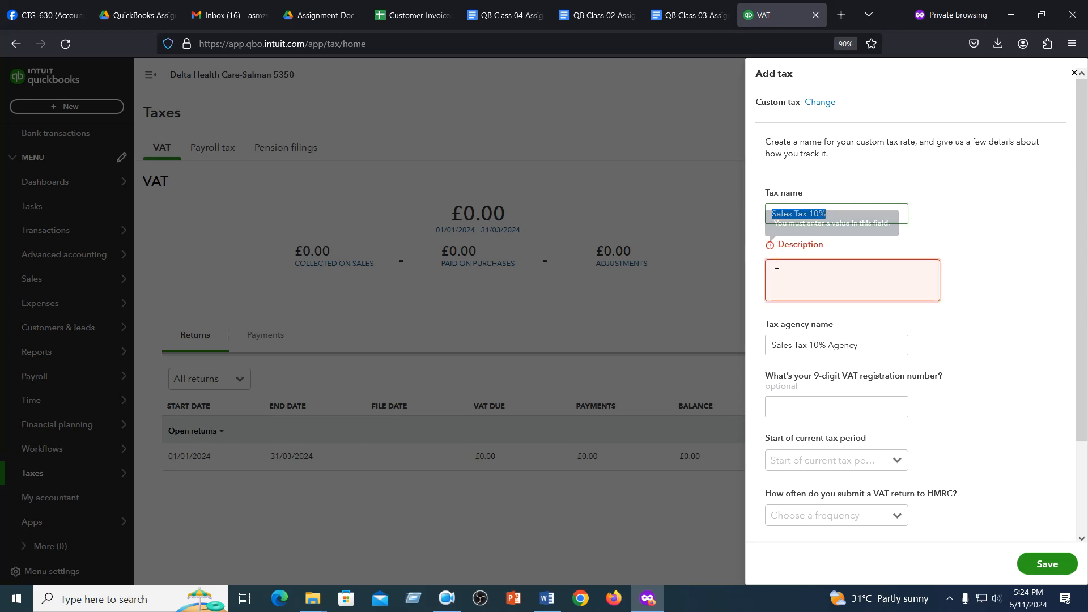
key("ctrl+v")
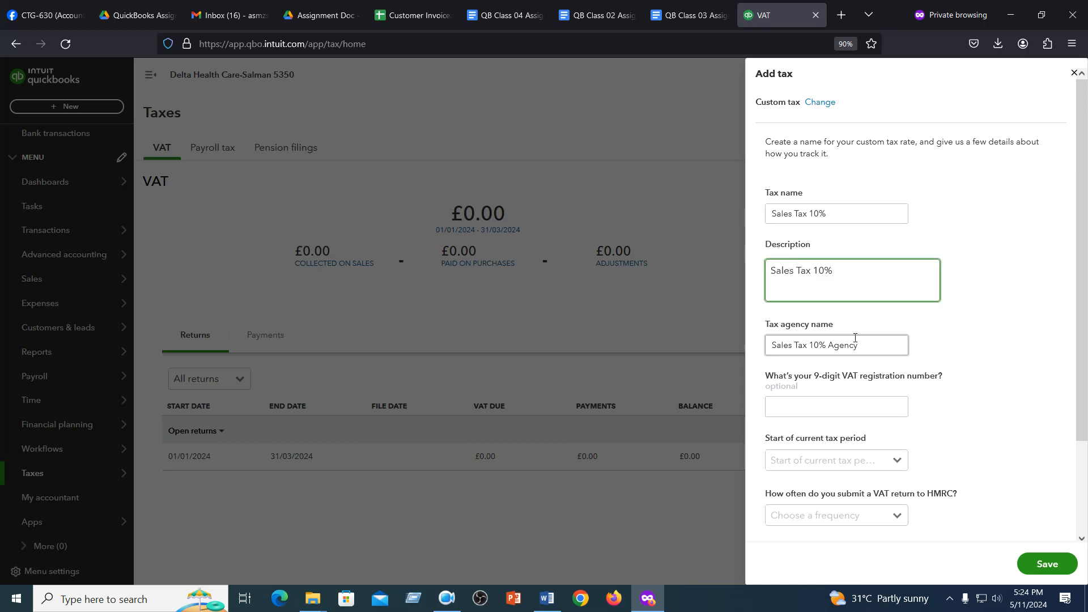
- Replace the auto-filled agency name with HMRC, then look at the Delta Pharma Word document
left_click(876, 341)
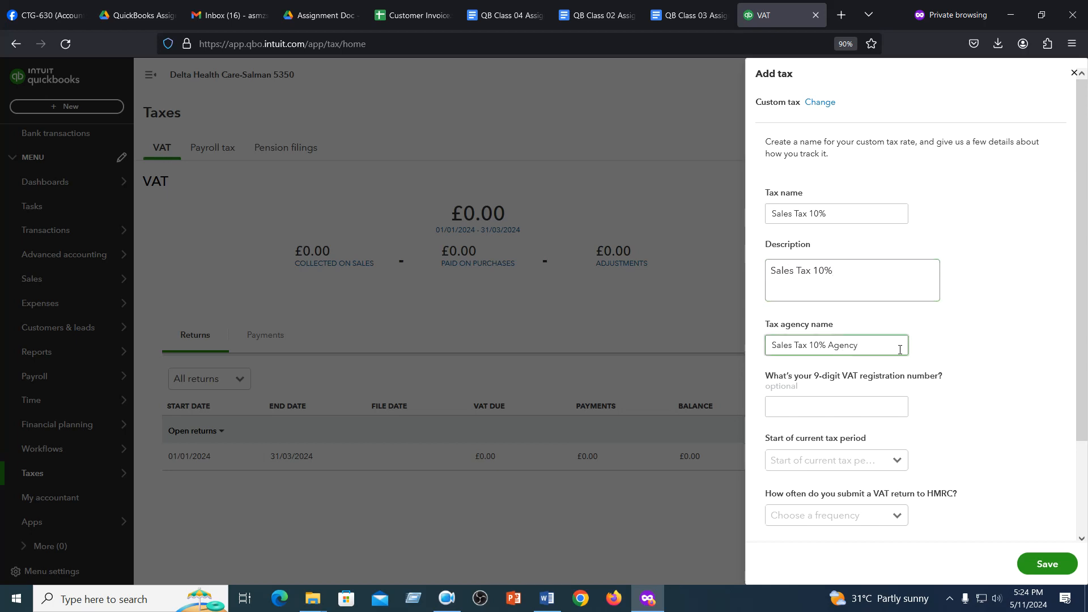
left_click_drag(899, 350, 760, 345)
key("BackSpace")
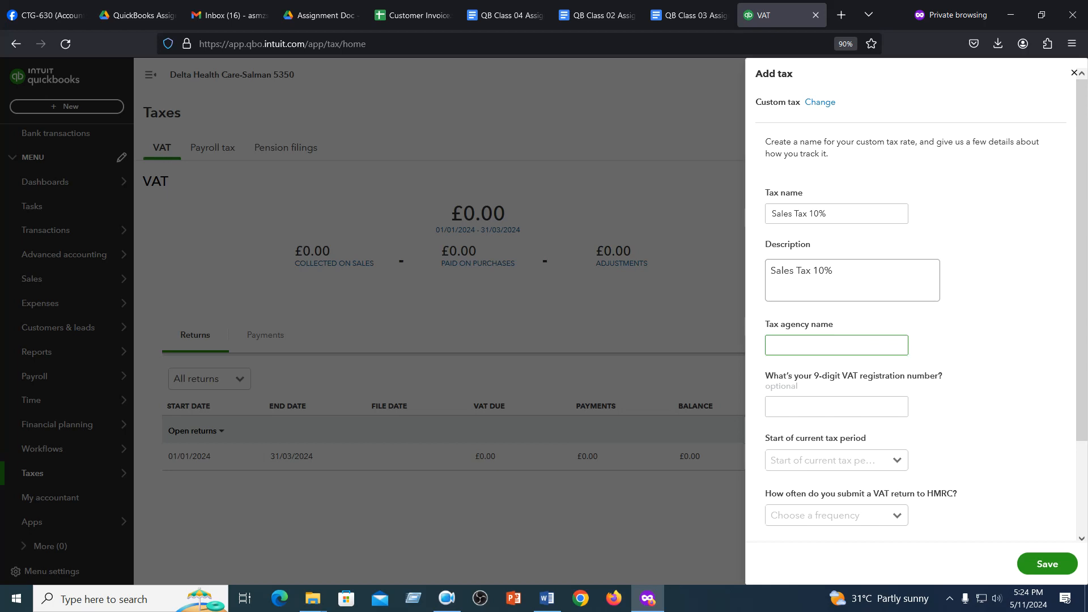
type("HMRC")
scroll(925, 312, "down", 2)
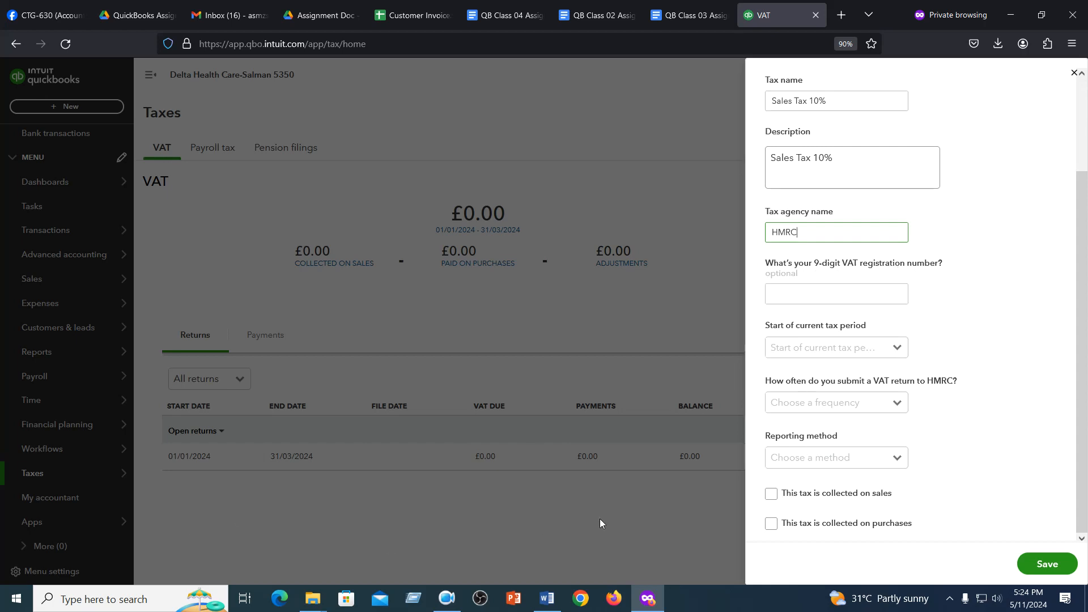
left_click(547, 598)
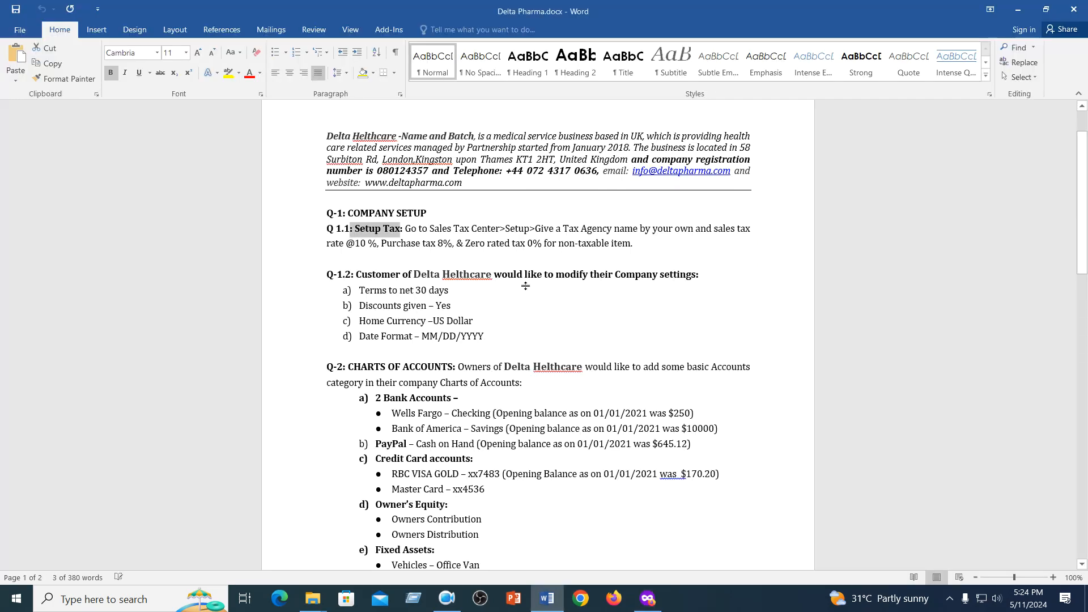
scroll(586, 241, "down", 20)
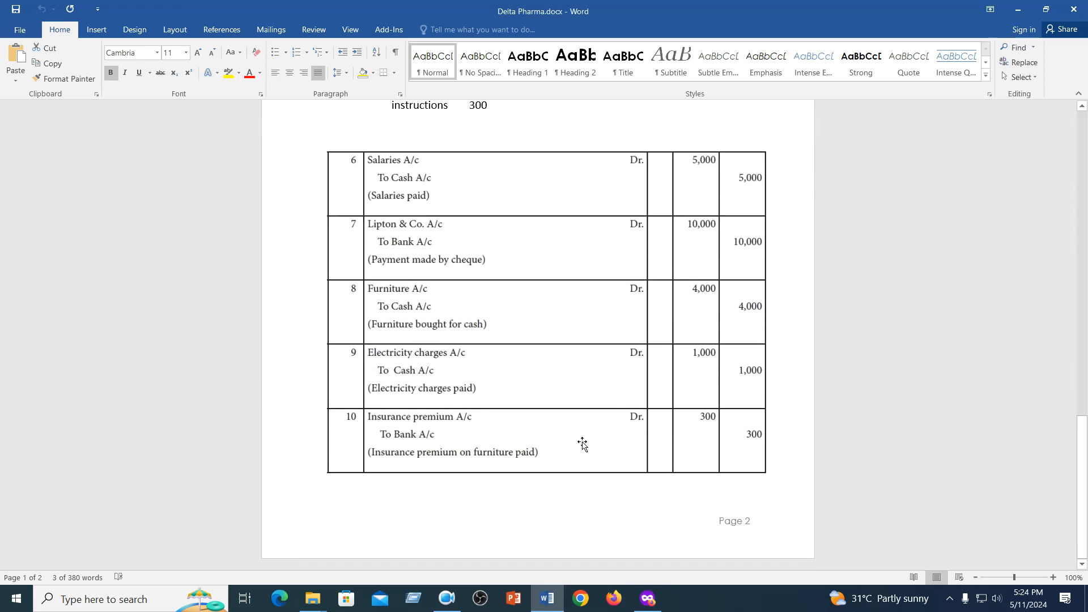
left_click(424, 513)
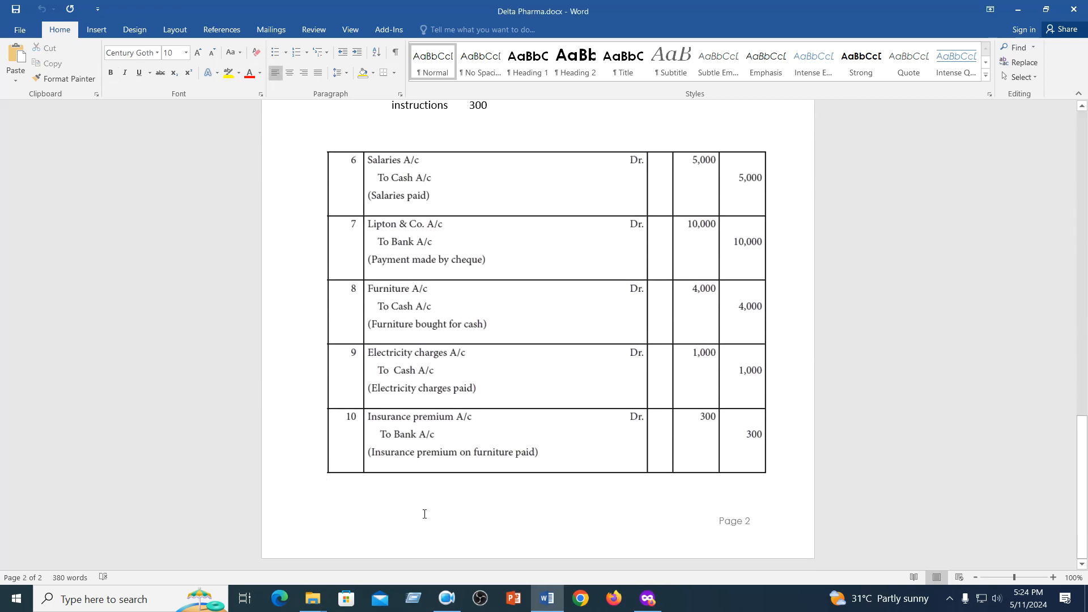
type("Sales Tax 10%")
left_click(286, 491)
key("Delete")
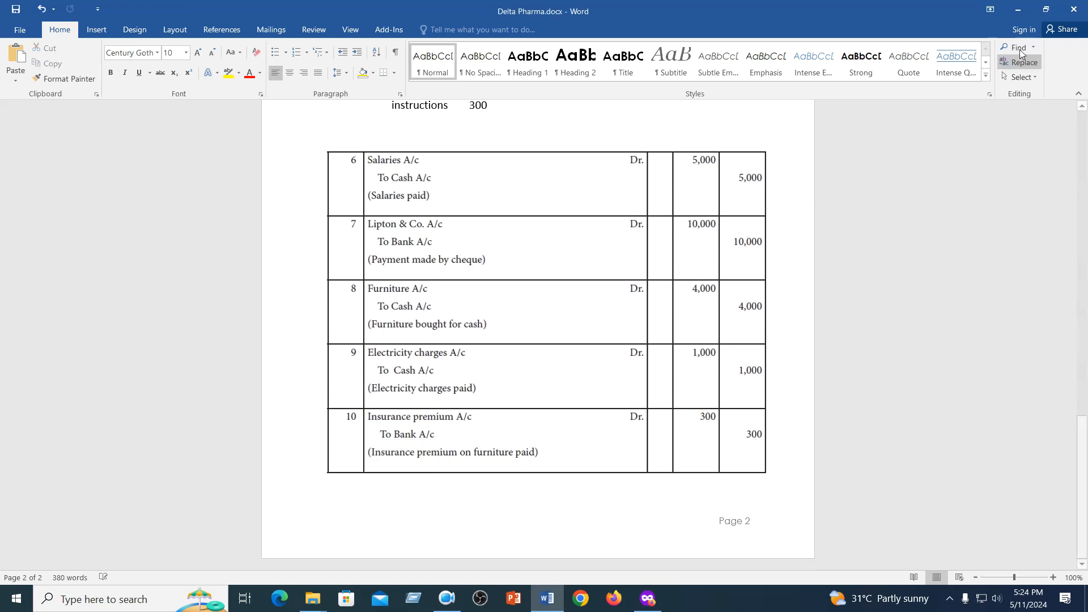
- Give Sales Tax 10% a January period start, Quarterly returns, Cash reporting, and collection on sales
left_click(1017, 10)
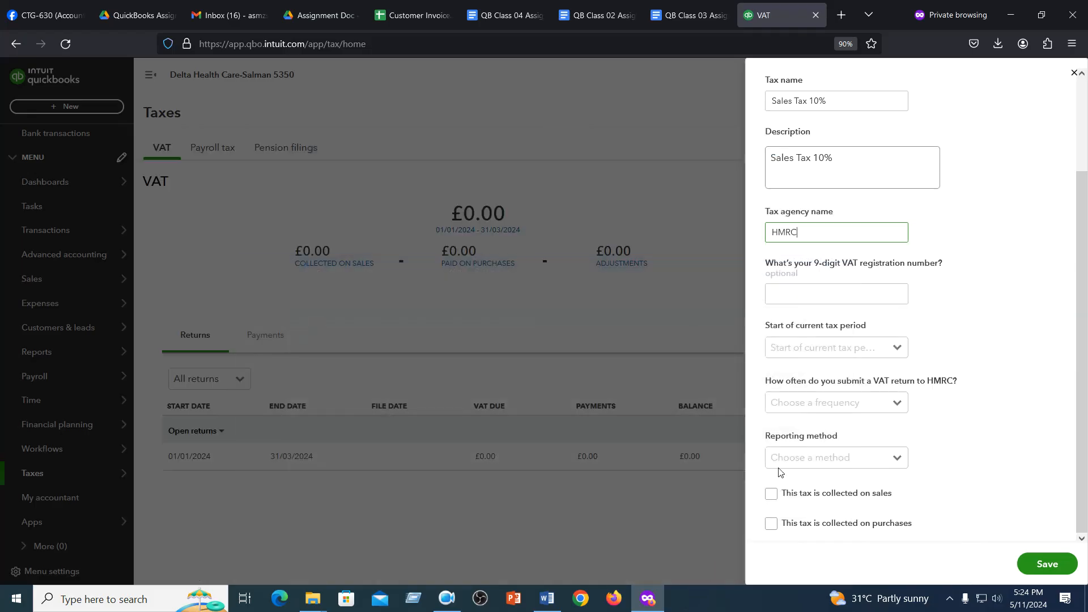
left_click(897, 348)
left_click(837, 375)
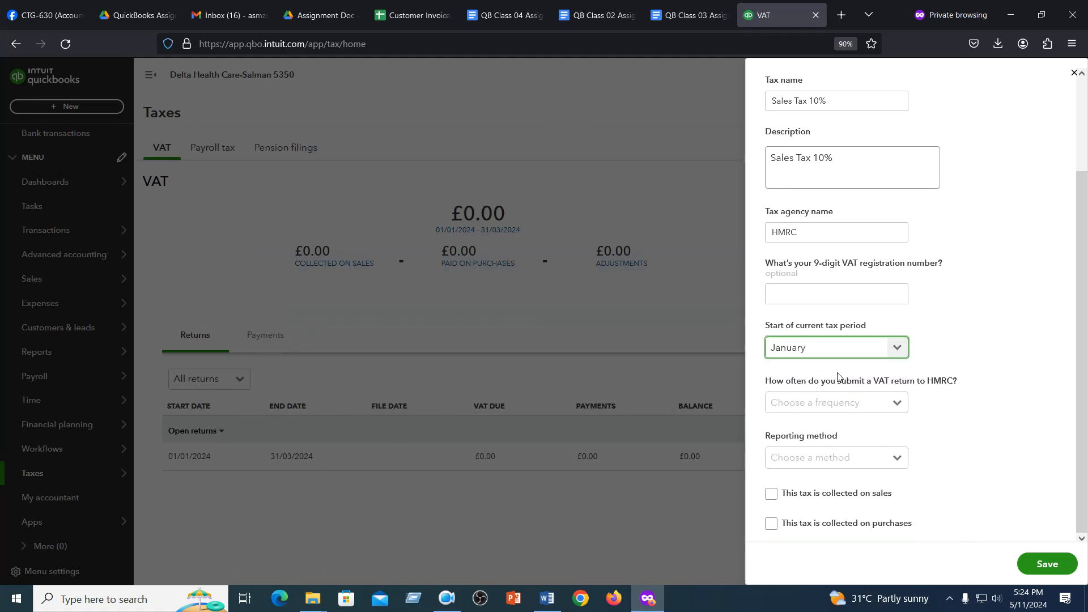
left_click(895, 405)
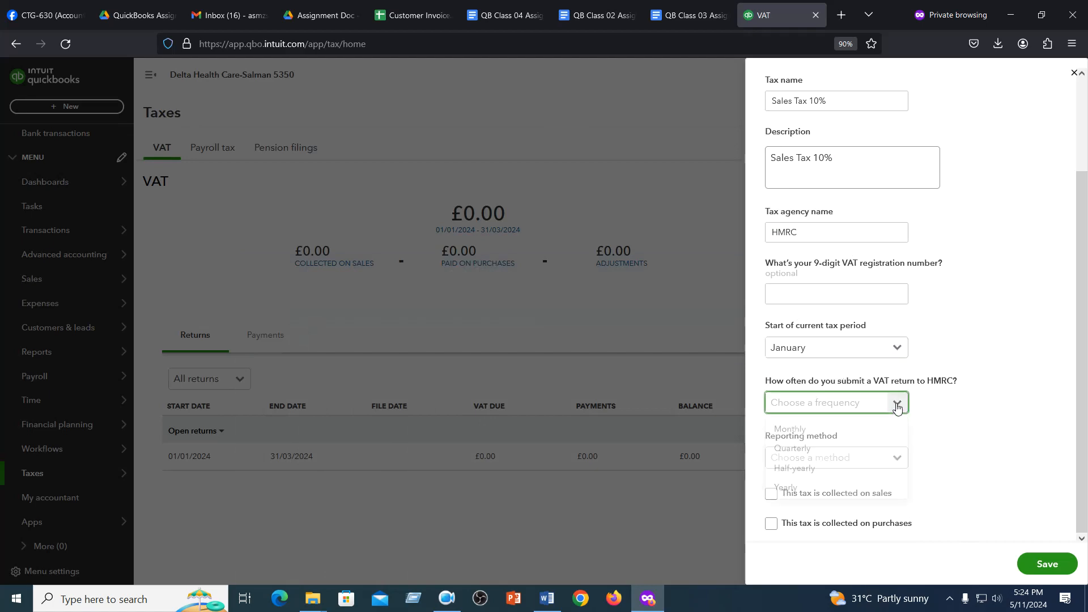
left_click(803, 451)
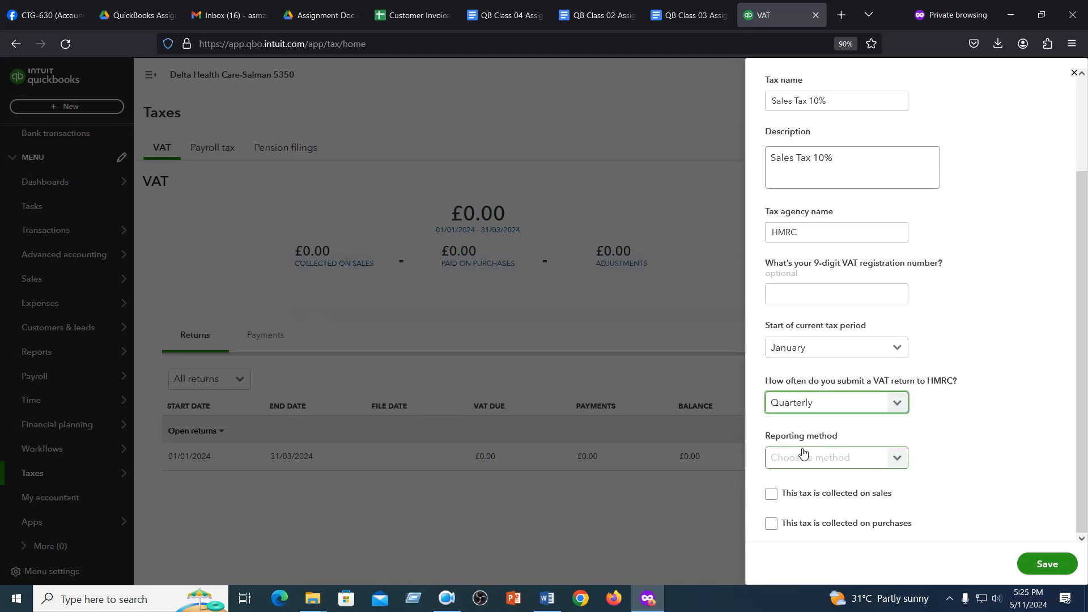
left_click(900, 464)
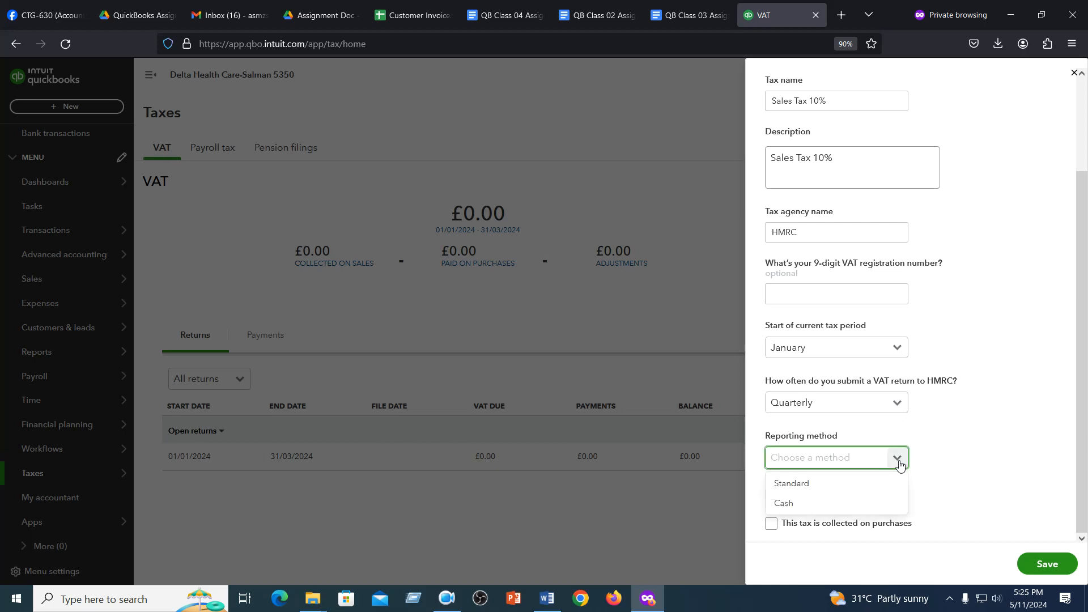
left_click(799, 505)
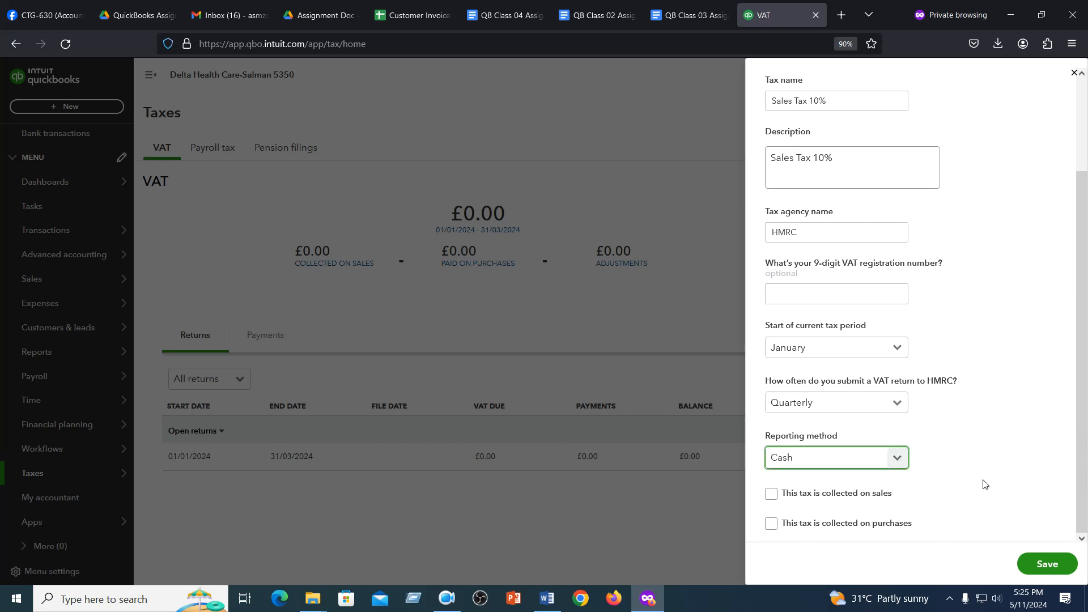
left_click(954, 463)
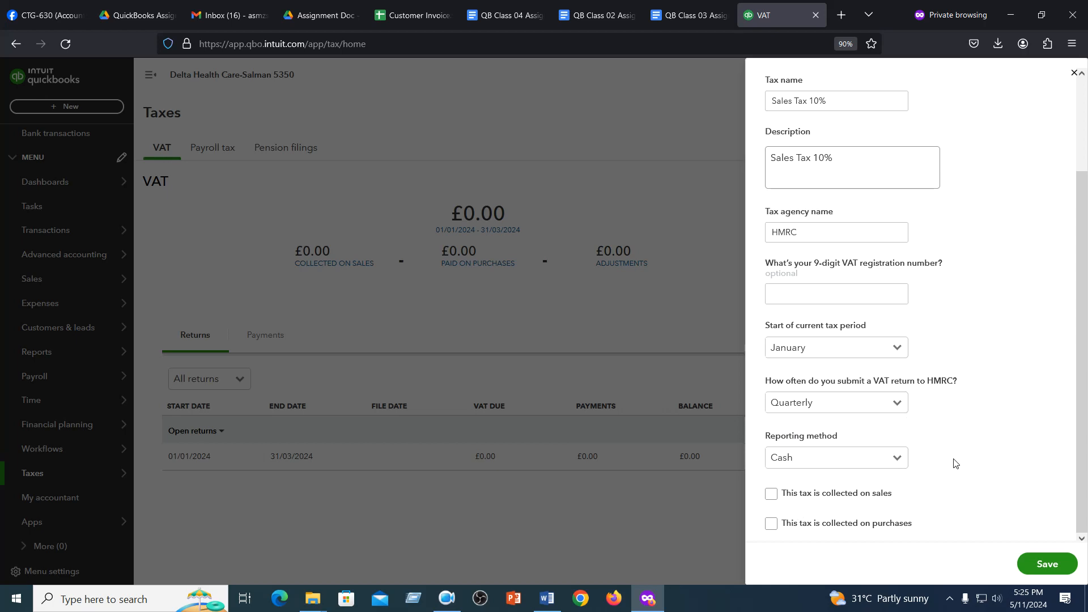
left_click(772, 494)
scroll(904, 449, "down", 1)
- Enter 10 as the sales rate, correcting a mistaken 15 back to 10
left_click(787, 490)
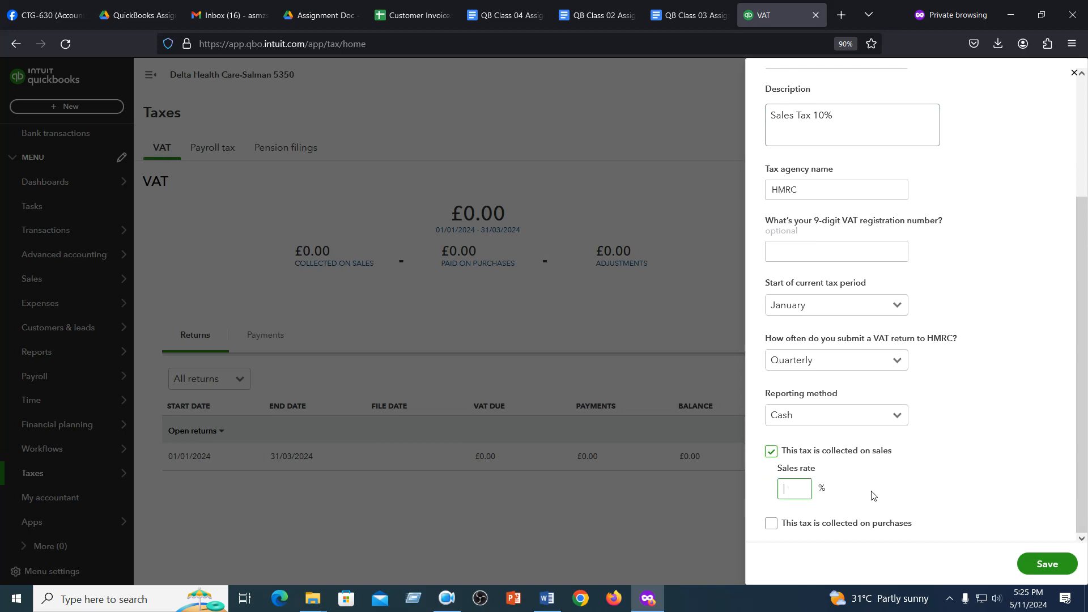
type("10")
key("BackSpace")
key("BackSpace")
type("15")
left_click(806, 124)
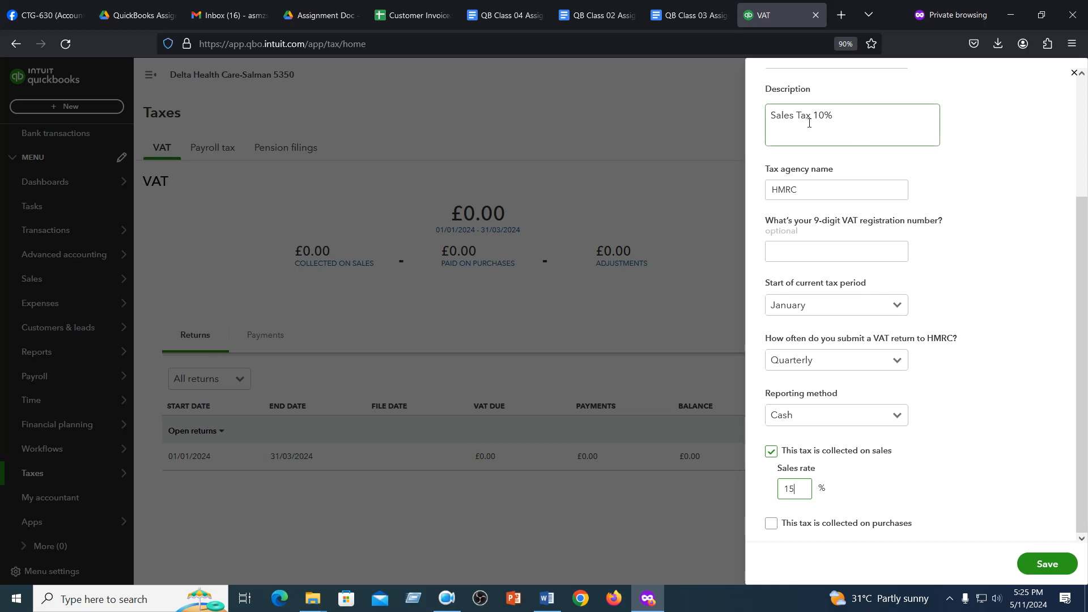
left_click_drag(826, 115, 813, 115)
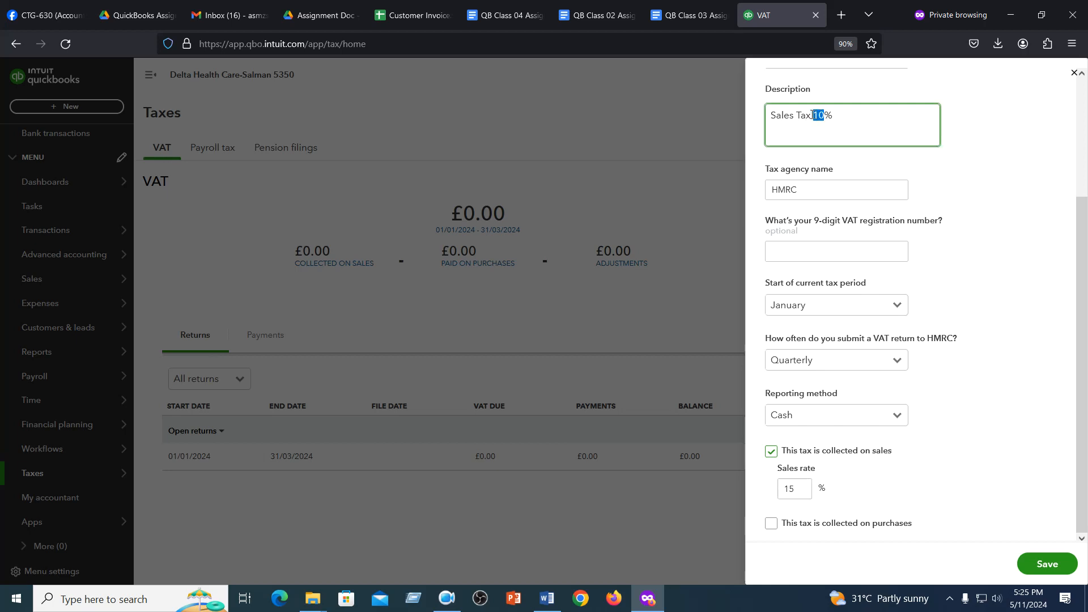
left_click_drag(800, 488, 777, 489)
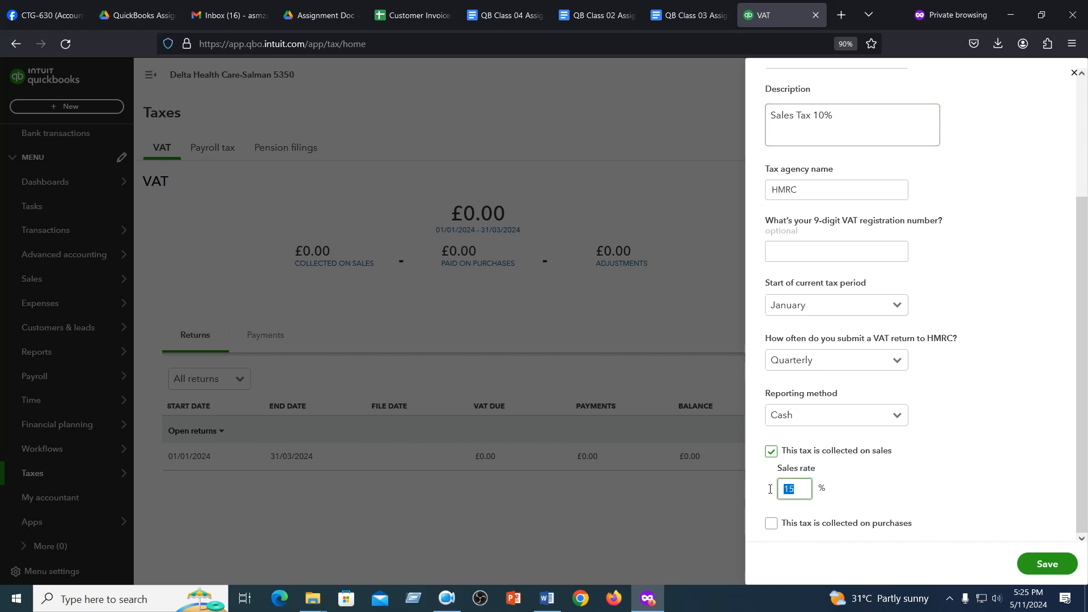
type("10")
left_click_drag(799, 491, 764, 492)
left_click(828, 115)
triple_click(828, 115)
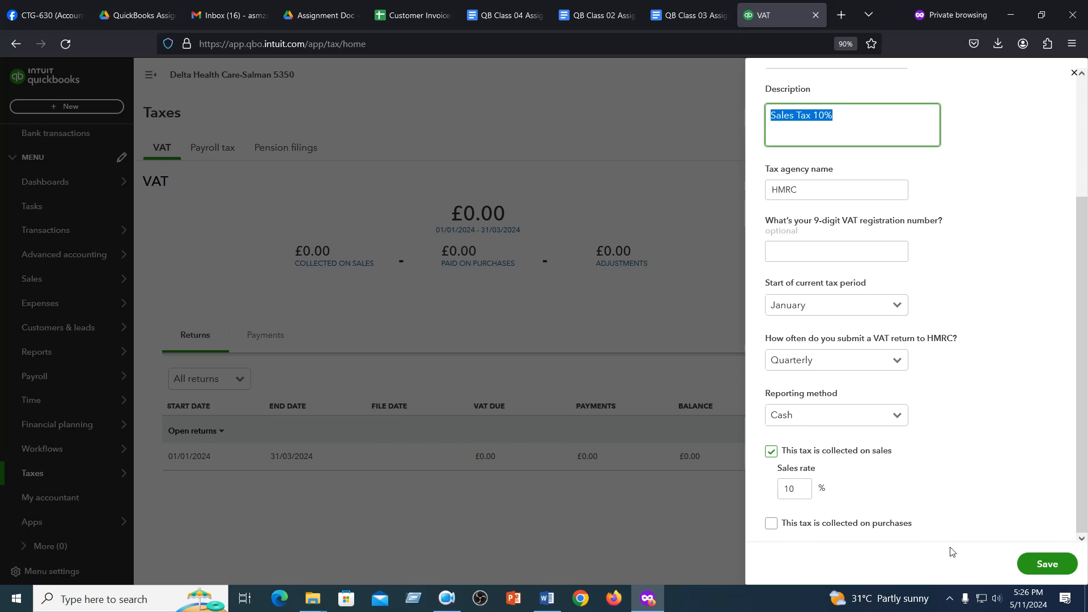
left_click(959, 495)
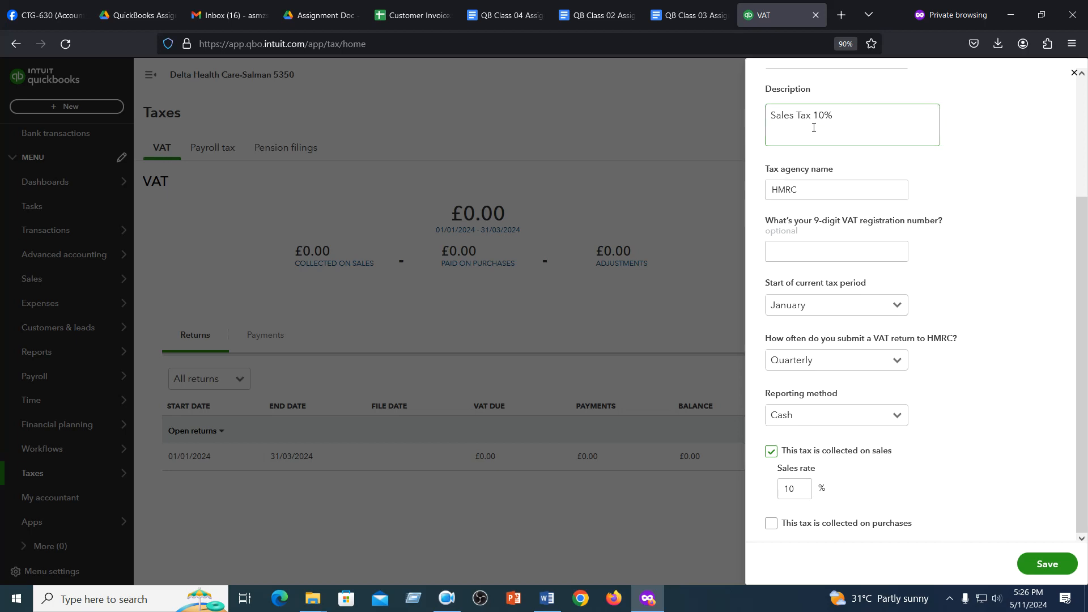
- Also collect the tax on purchases at a 10% purchase rate, marked reclaimable
left_click(771, 527)
scroll(989, 449, "down", 1)
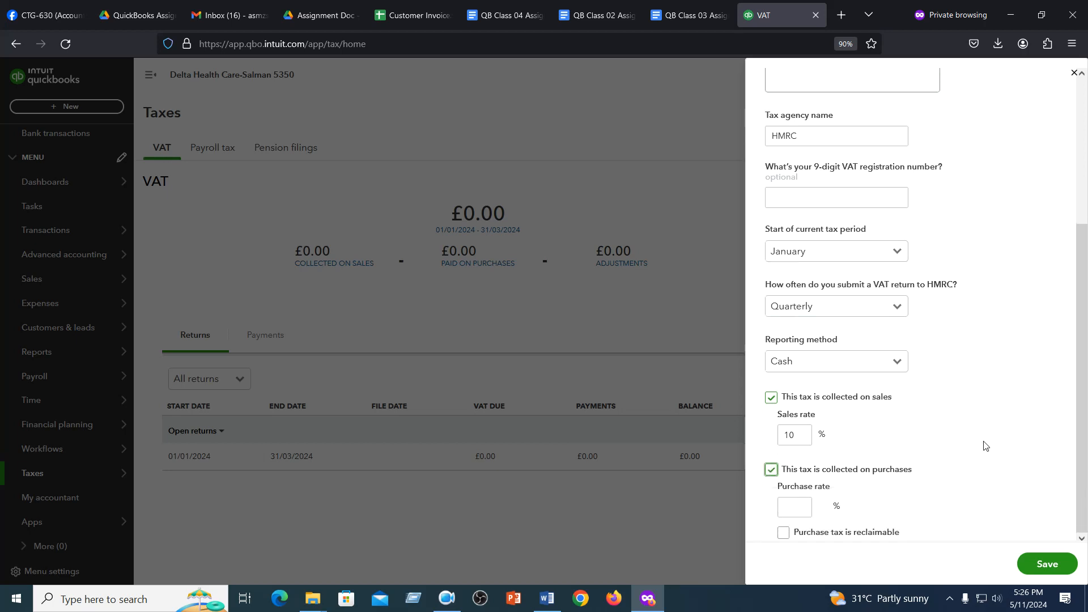
left_click(802, 508)
type("10")
left_click(783, 534)
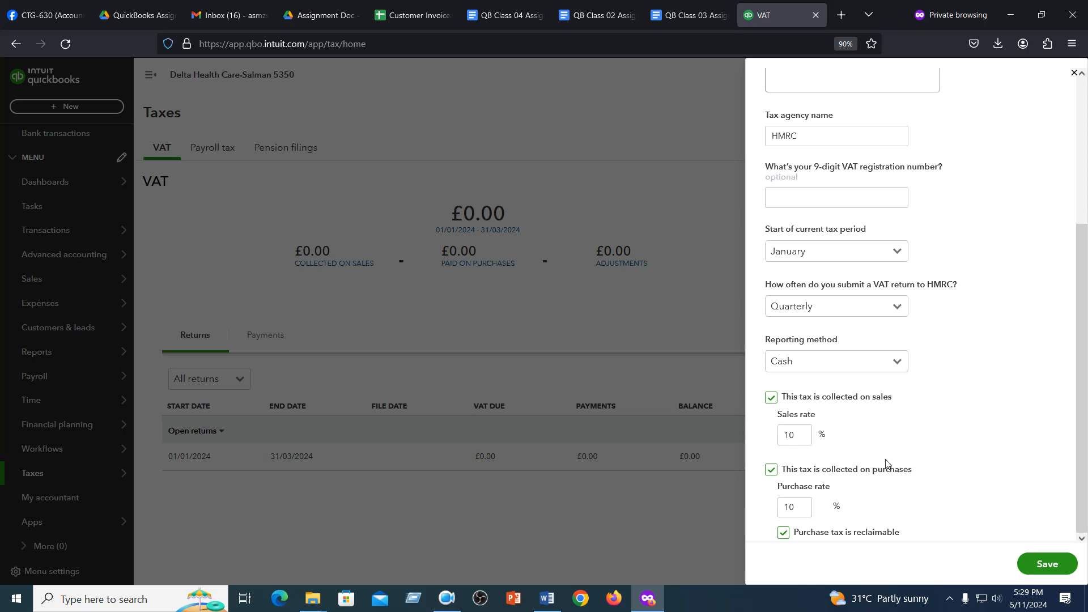
- Revisit the tax description and confirm the 10% sales rate
scroll(871, 426, "up", 3)
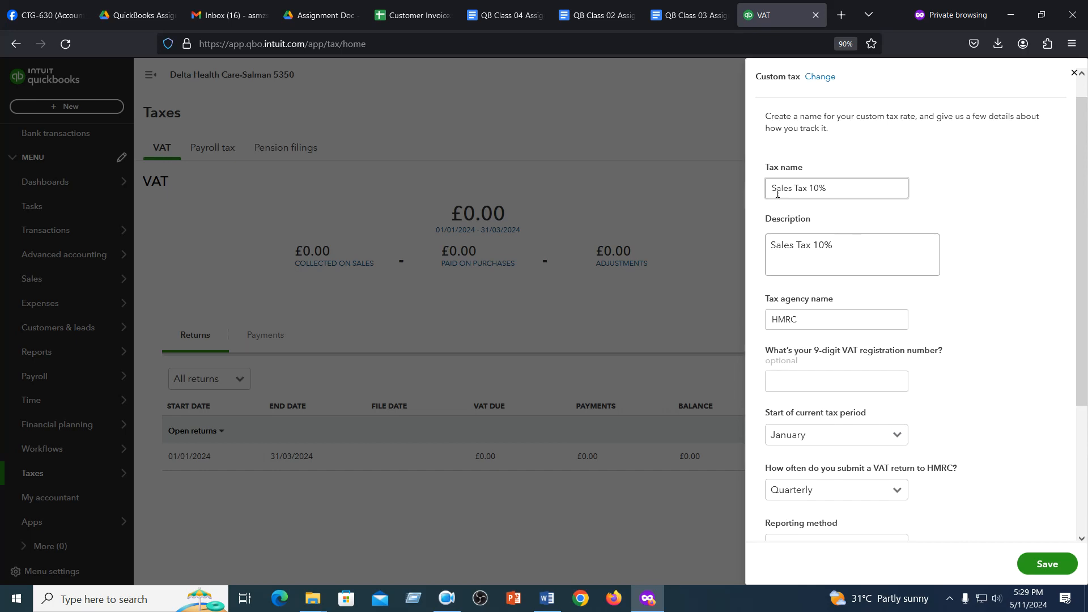
left_click(839, 244)
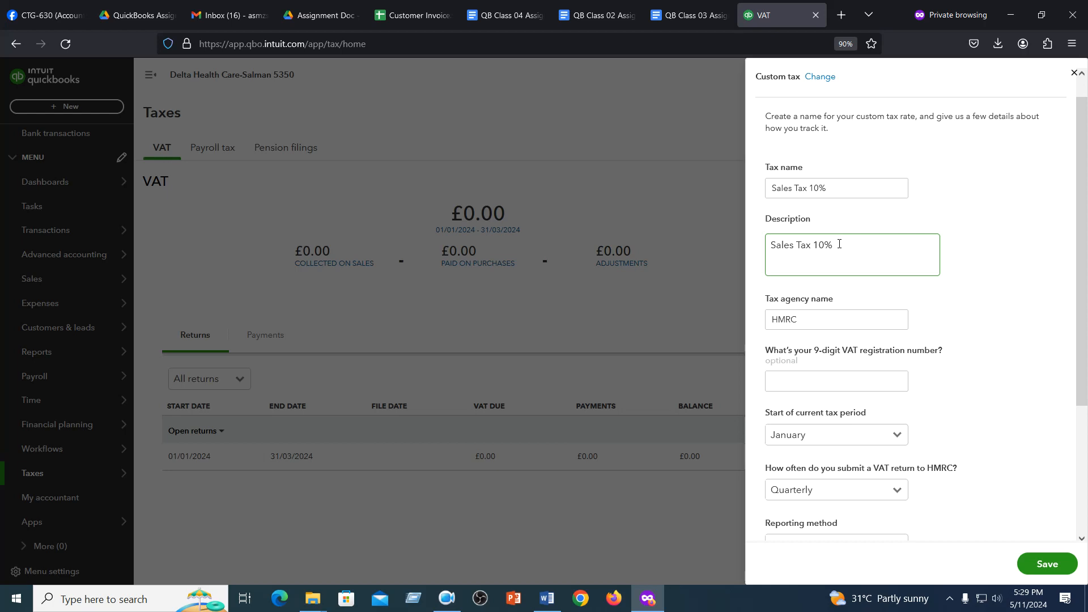
left_click(844, 346)
scroll(800, 347, "down", 2)
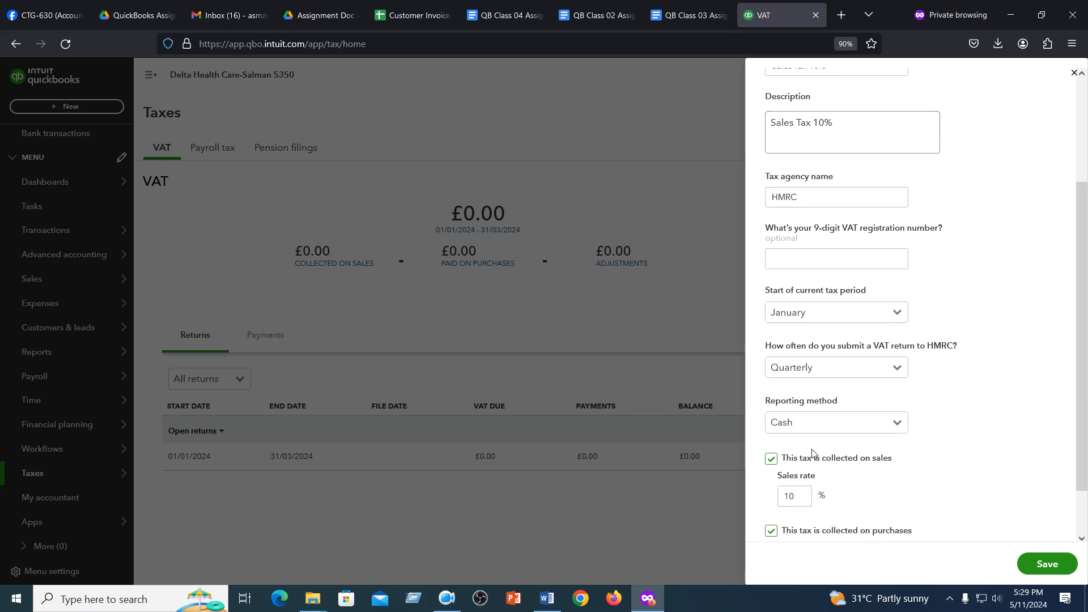
scroll(813, 445, "down", 1)
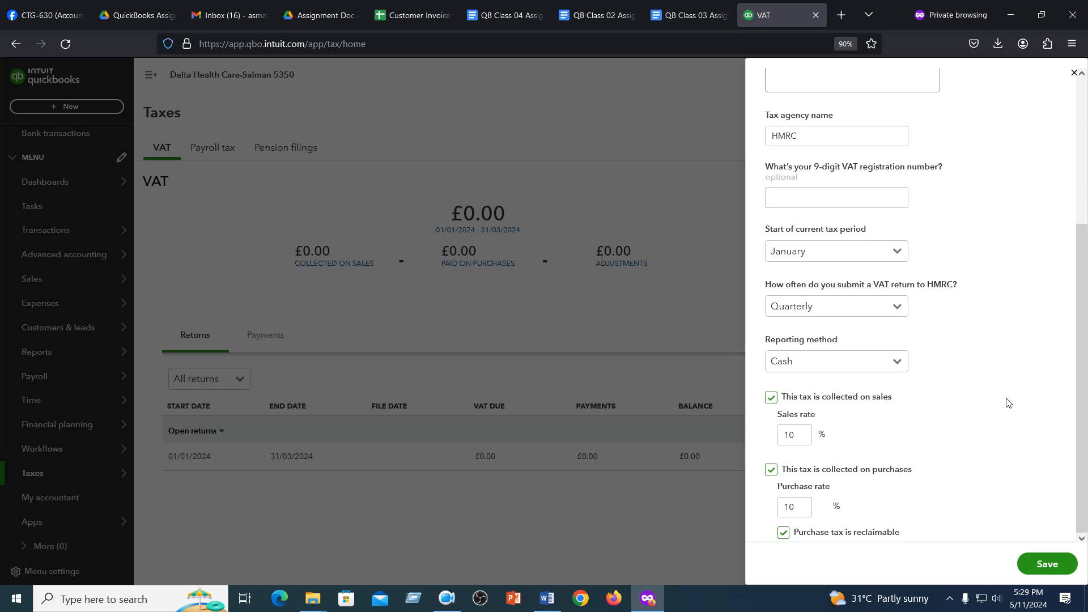
left_click(792, 436)
- Change the purchase rate to 5% and save the custom Sales Tax 10%
scroll(782, 363, "up", 3)
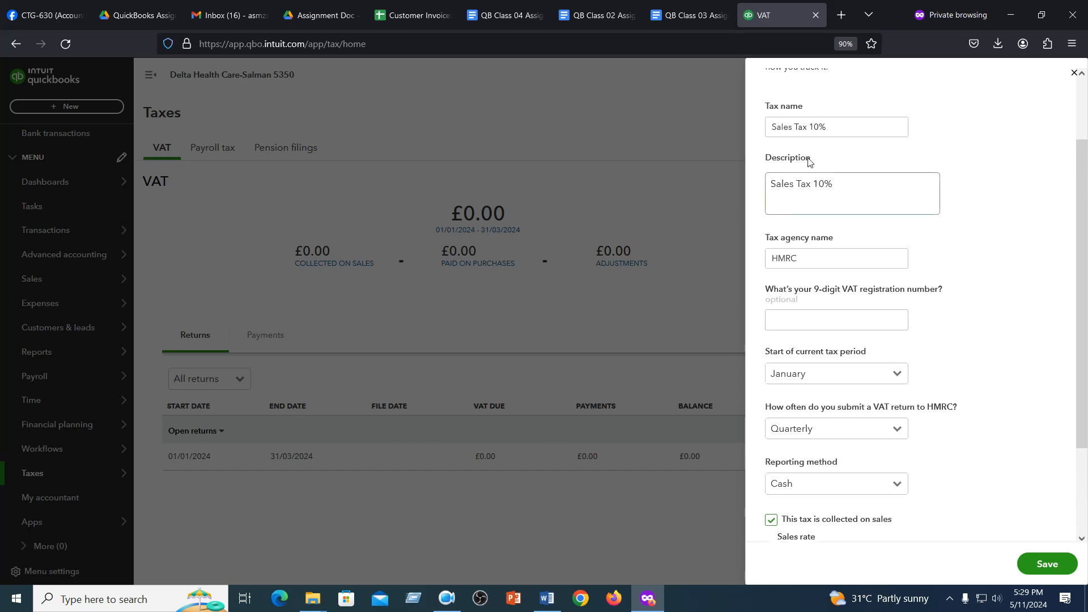
scroll(777, 380, "down", 3)
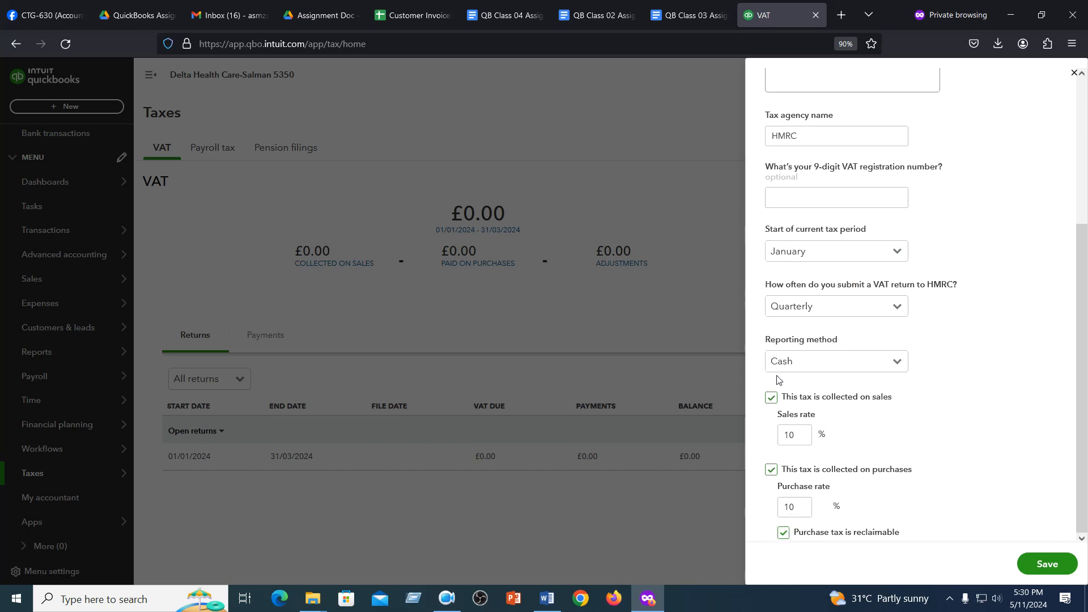
left_click(793, 501)
double_click(796, 507)
type("5")
left_click(951, 504)
left_click(1047, 566)
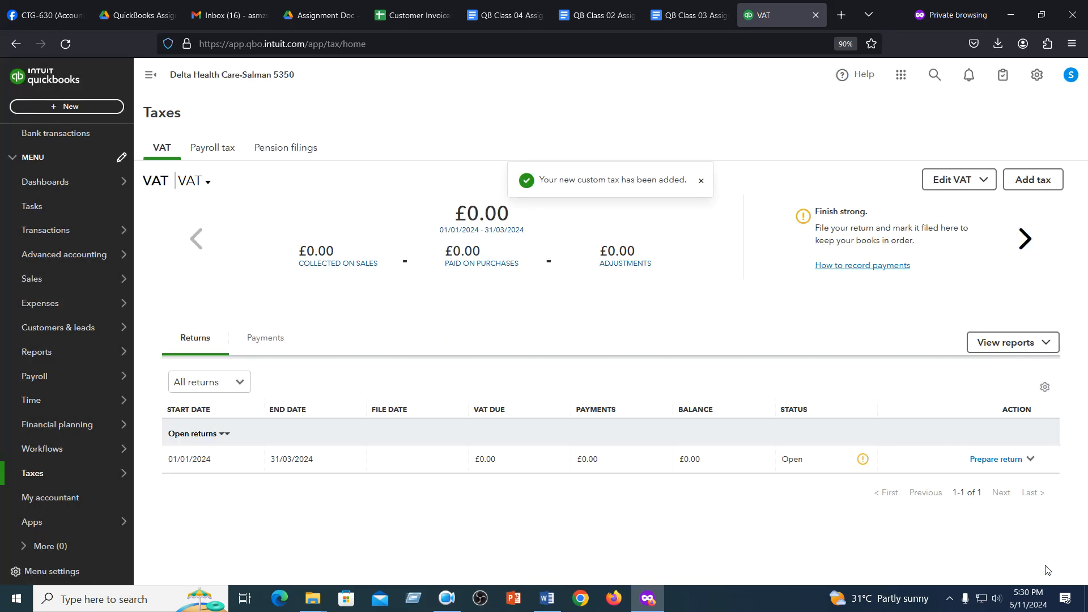
- Flip the tax summary carousel to VAT and back, ending on Sales Tax 10%
left_click(1023, 237)
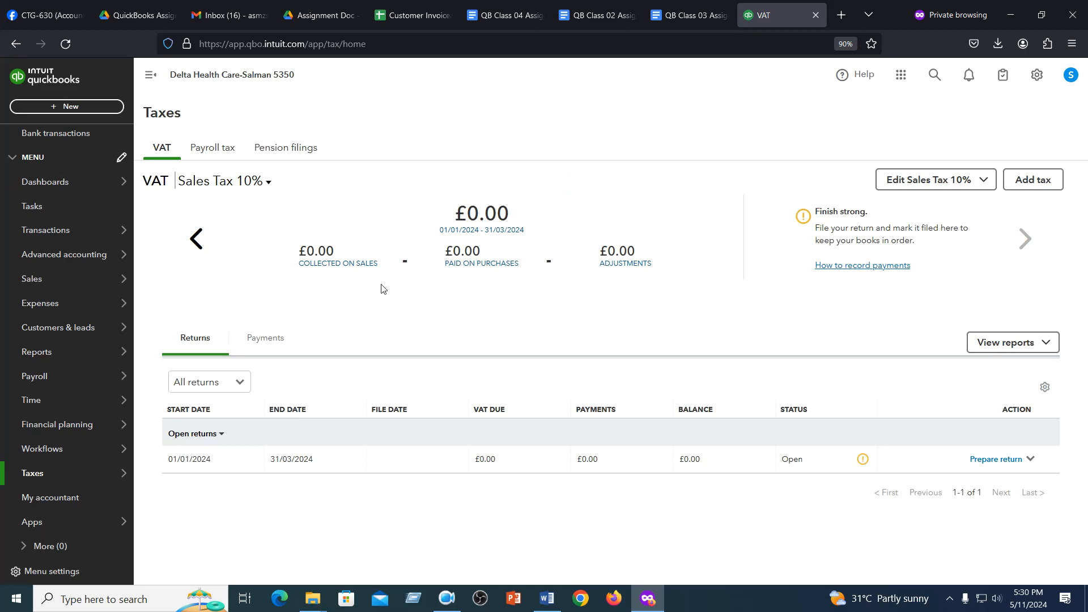
left_click(196, 238)
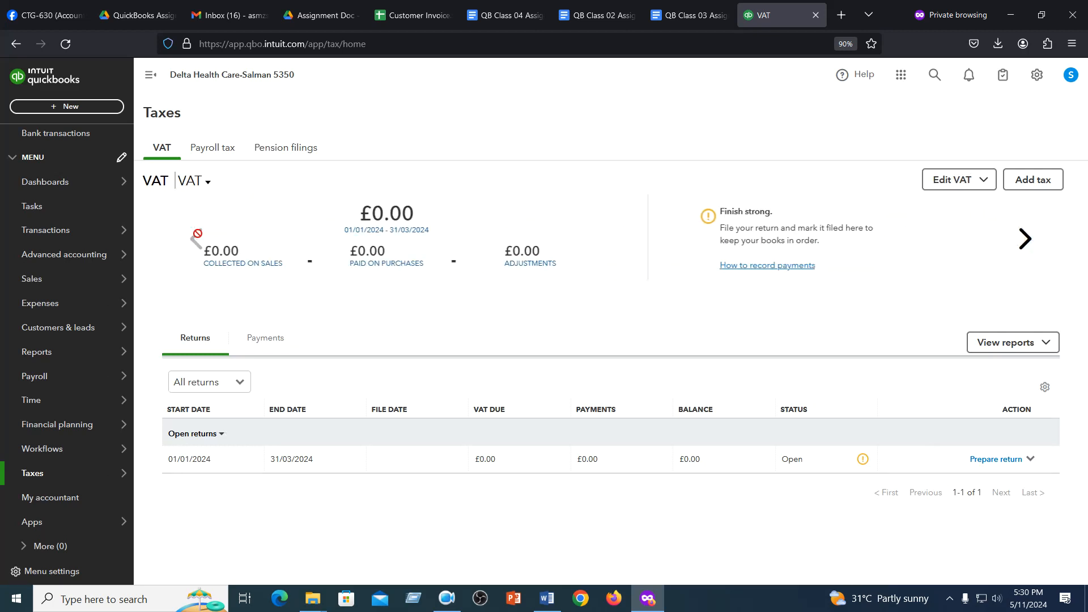
left_click(1024, 238)
mouse_move(101, 258)
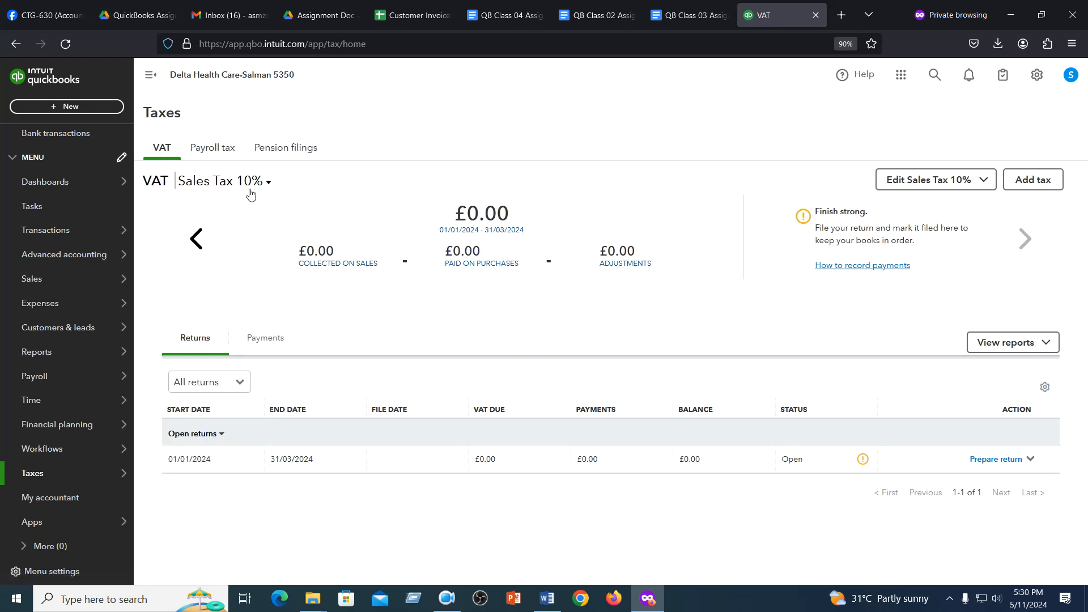
- Expand the VAT and Sales Tax 10% breakdown and bring up the Edit Sales Tax 10% options
left_click(268, 181)
left_click(986, 181)
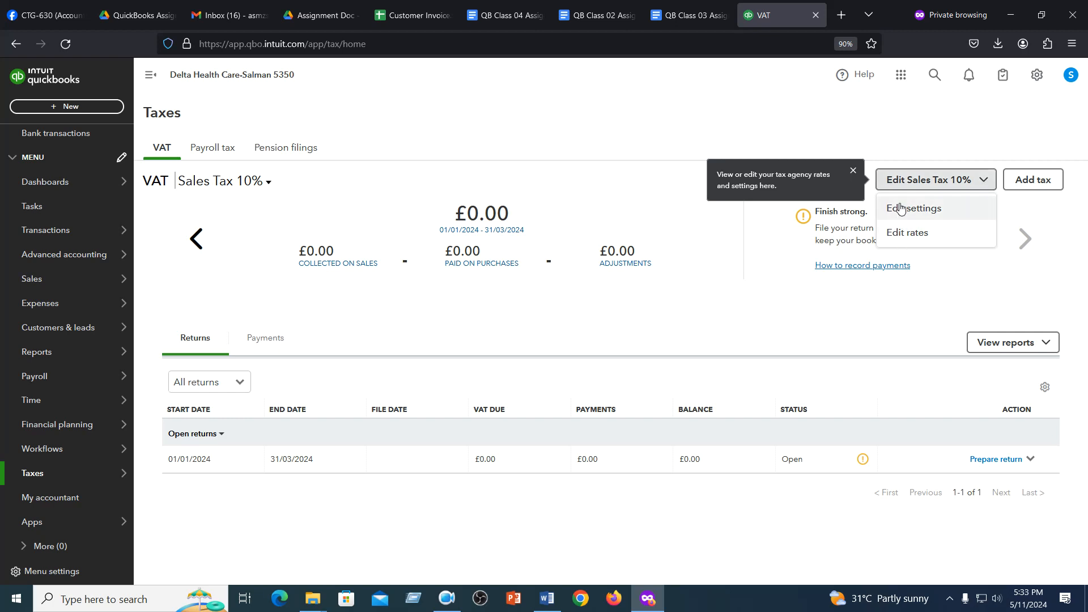
- Open the Sales Tax 10% rates and toggle the rate off and back on
left_click(904, 239)
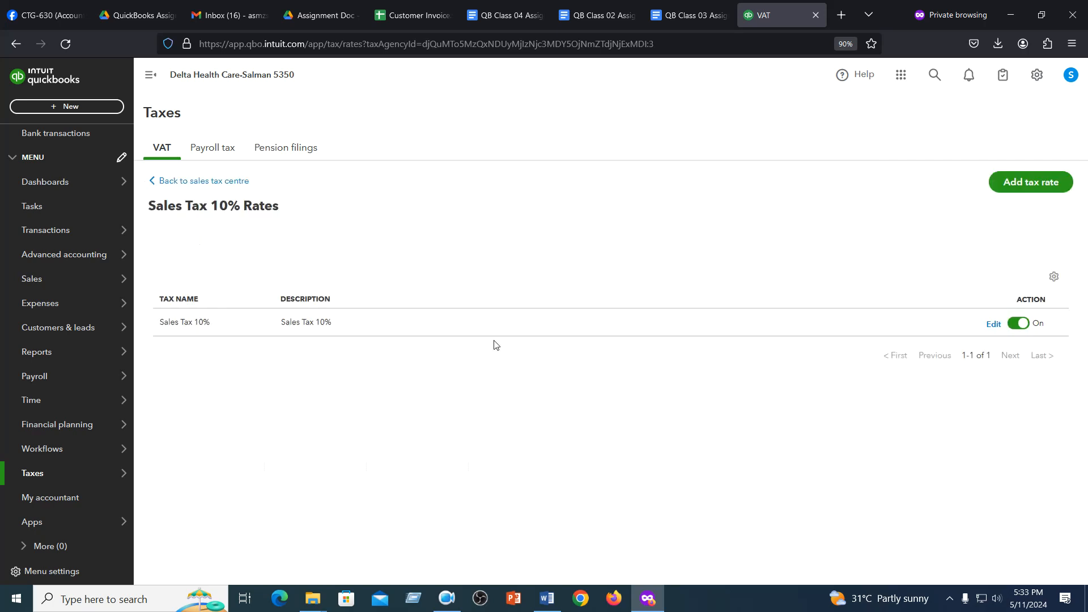
left_click(296, 328)
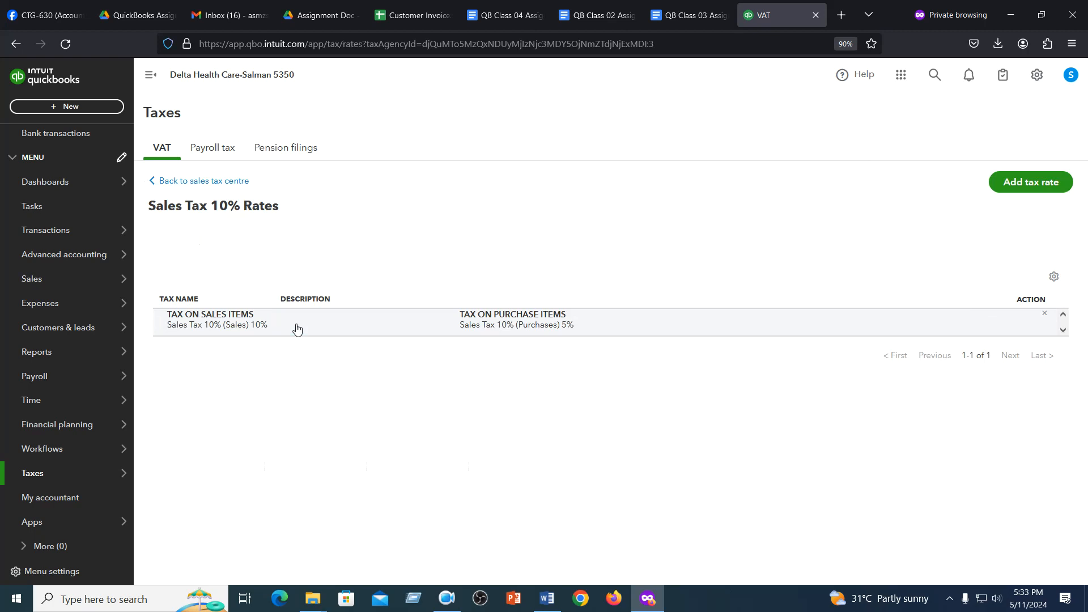
left_click(1044, 314)
left_click(1020, 326)
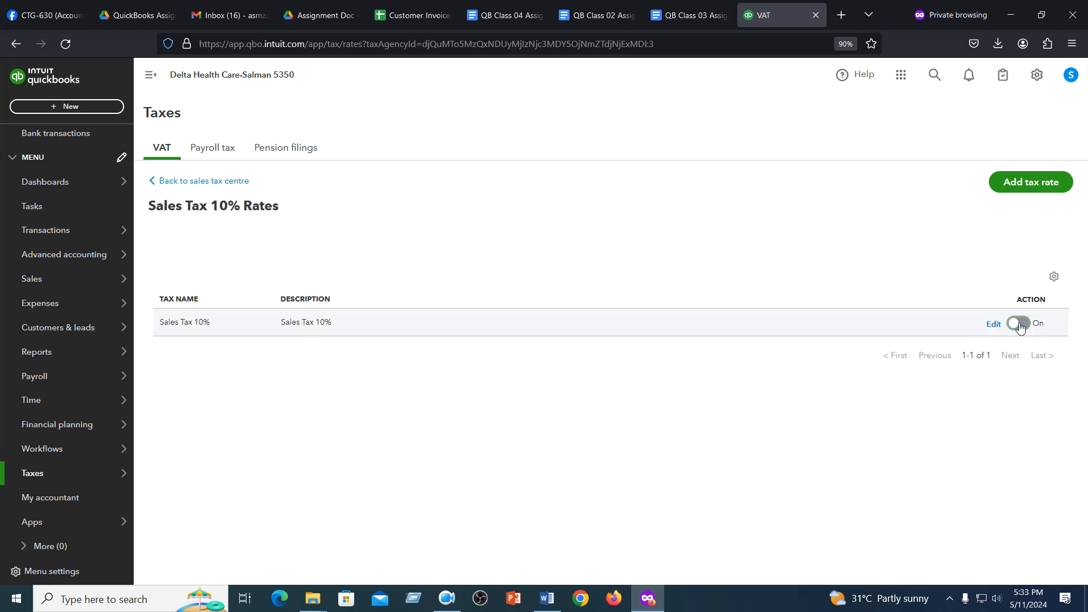
left_click(1020, 325)
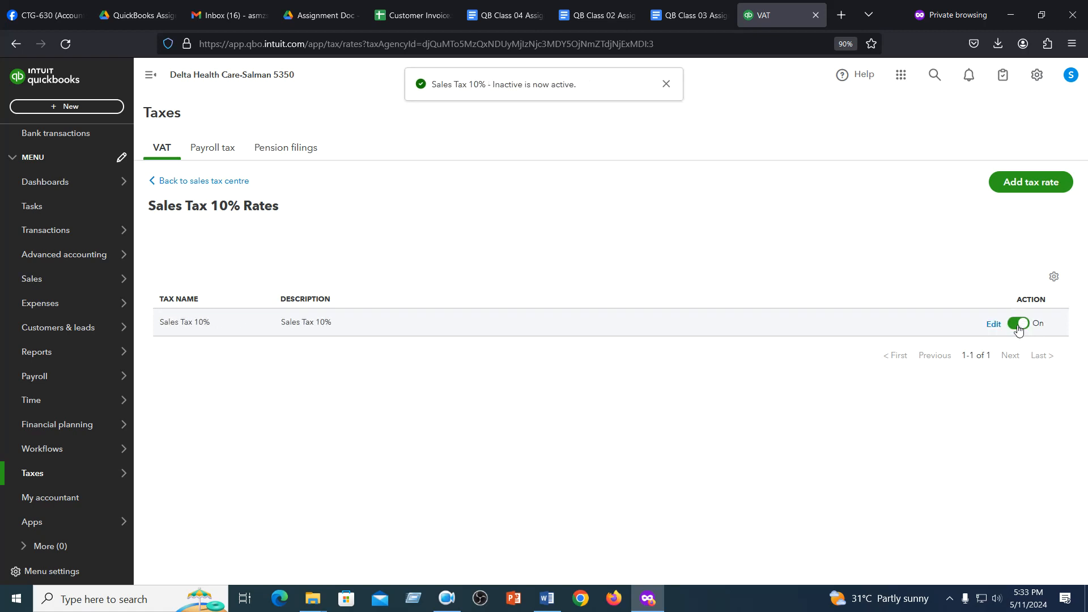
- Re-save the rate with 10% sales and 5% purchase, then go back to the sales tax centre
left_click(993, 324)
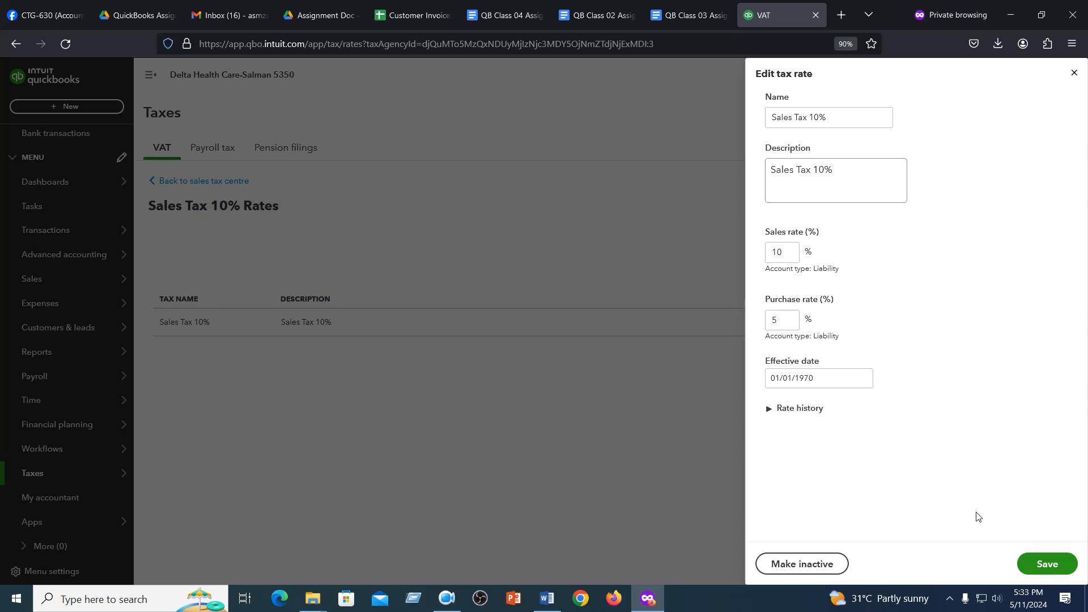
left_click(1057, 568)
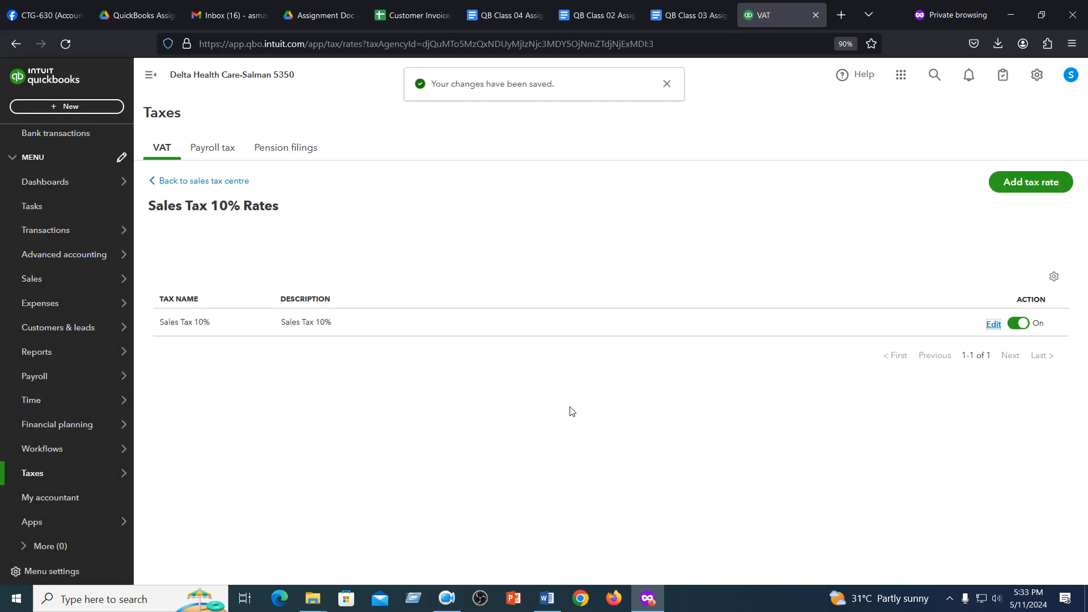
left_click(168, 181)
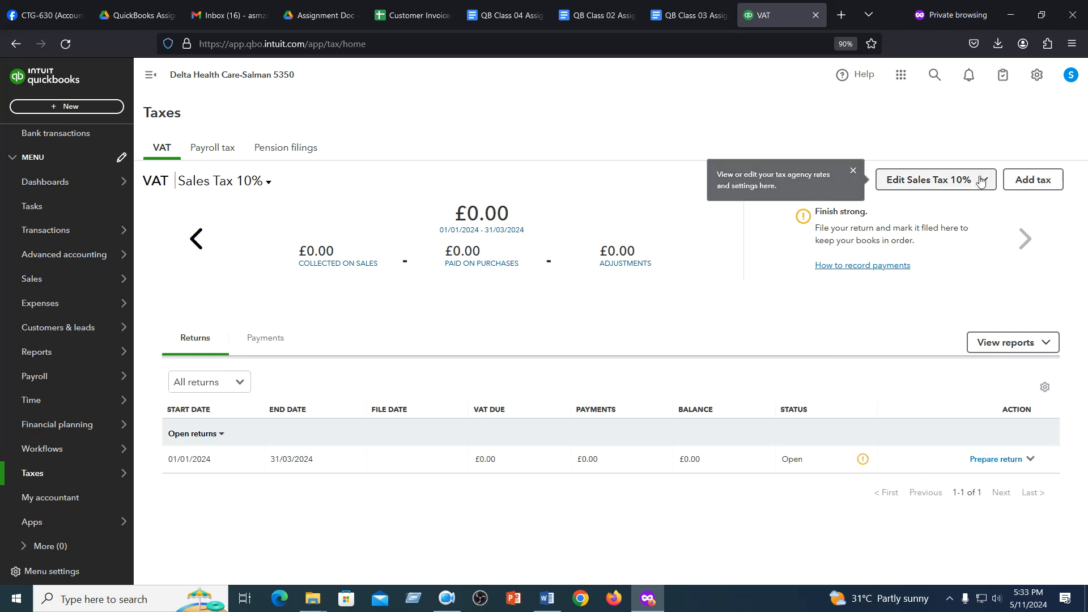
left_click(912, 179)
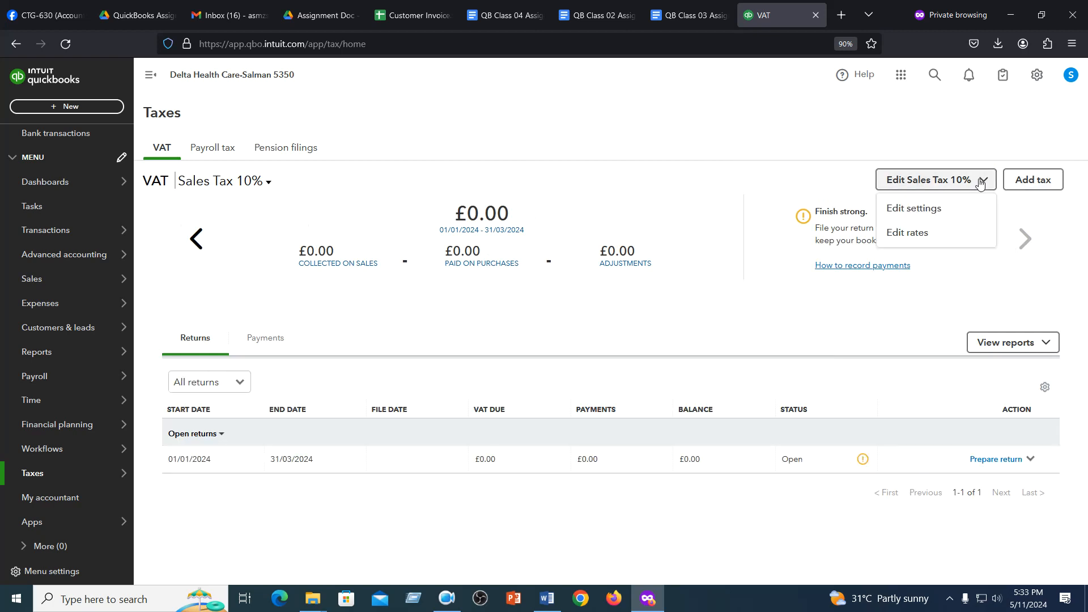
left_click(913, 209)
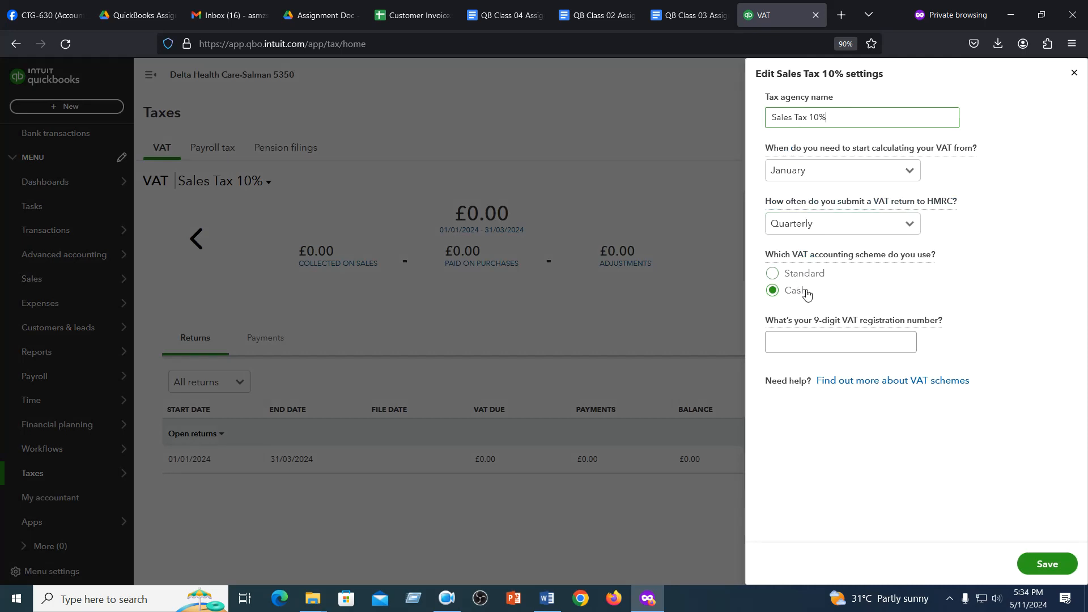
left_click(1073, 73)
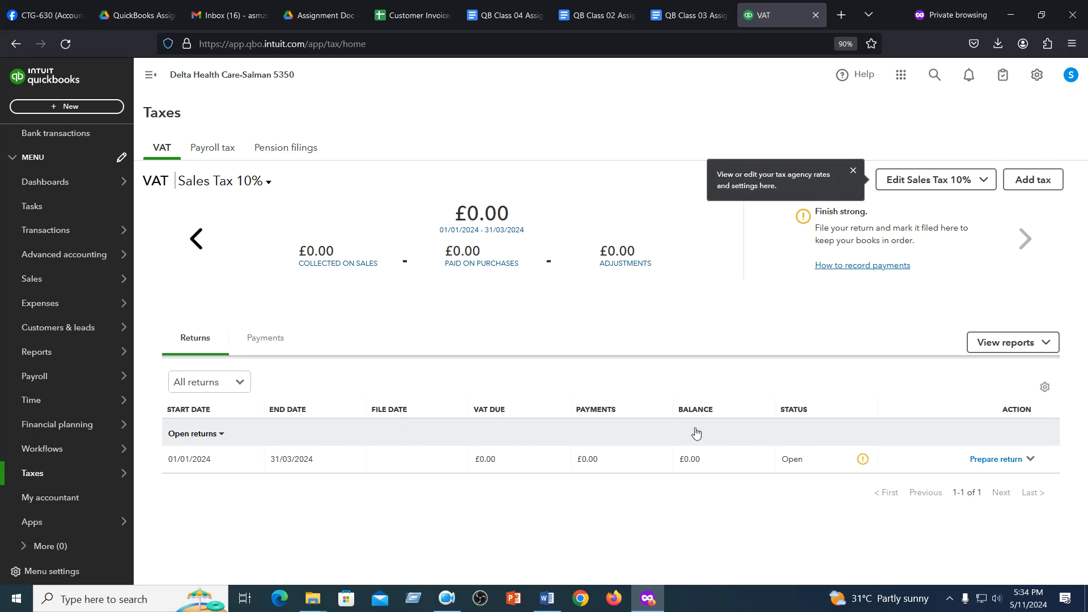
left_click(1033, 180)
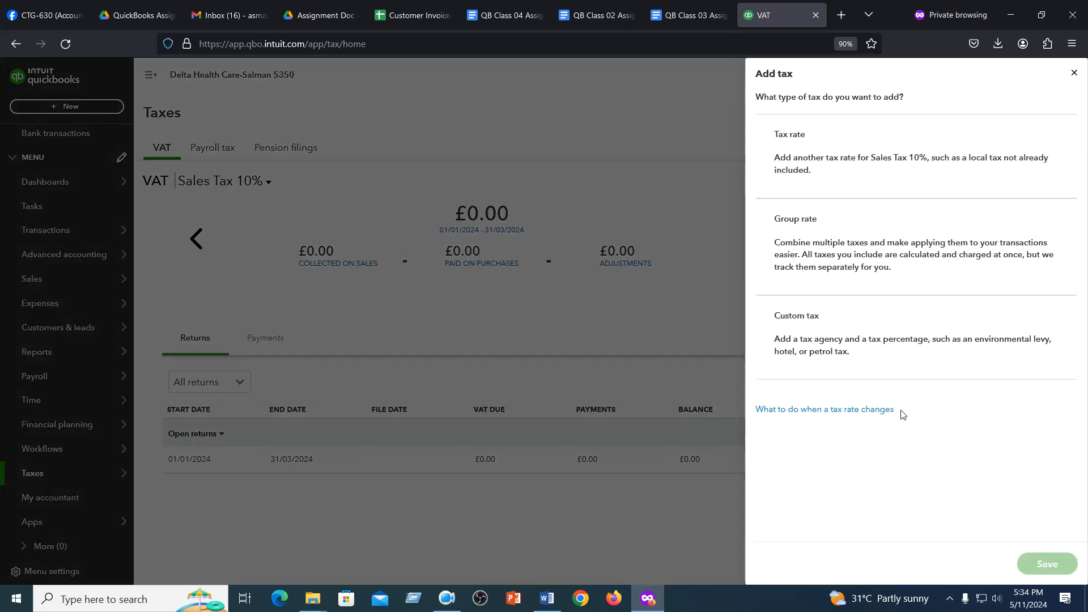
left_click(1074, 73)
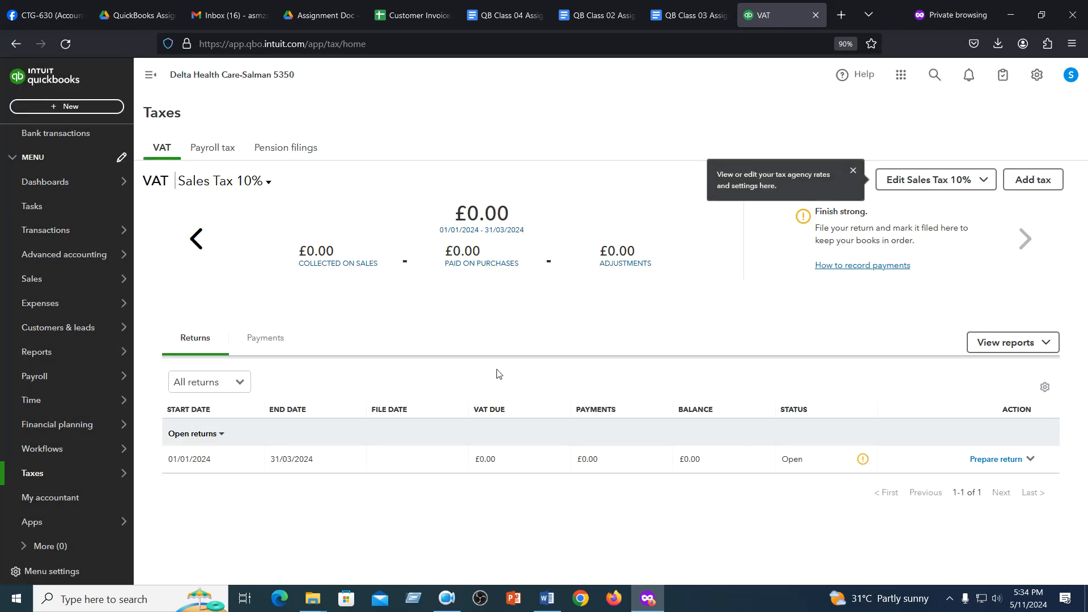
left_click(163, 148)
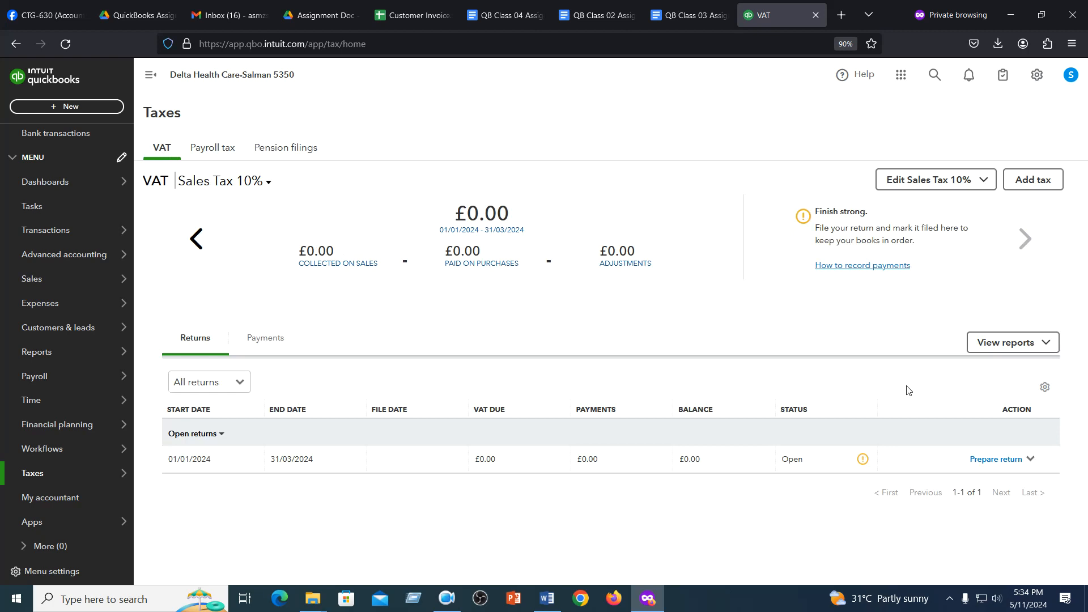
left_click(1046, 344)
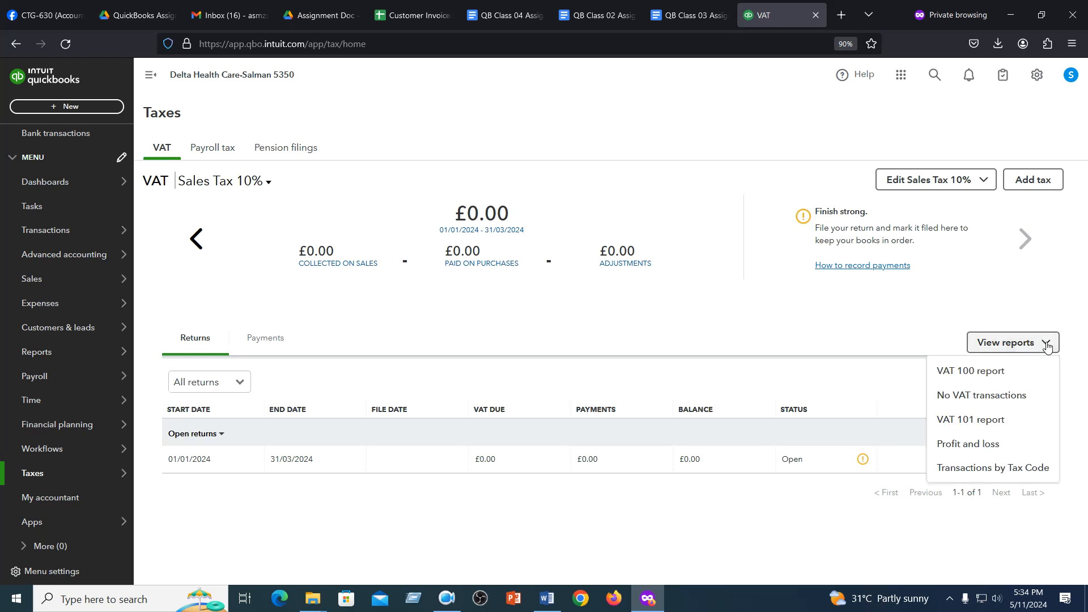
left_click(949, 318)
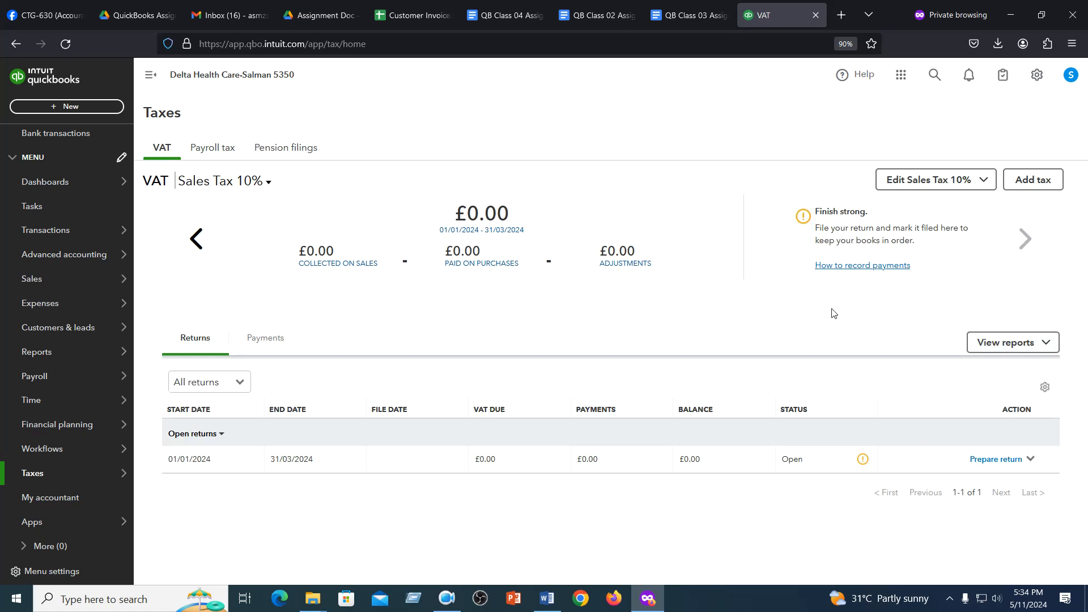
left_click(984, 187)
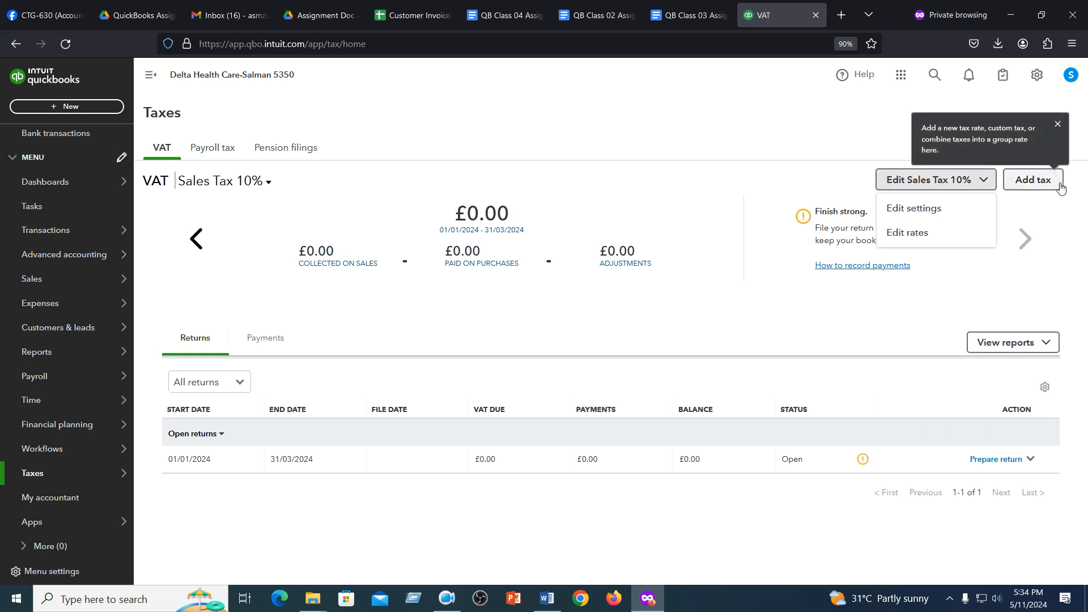
left_click(937, 209)
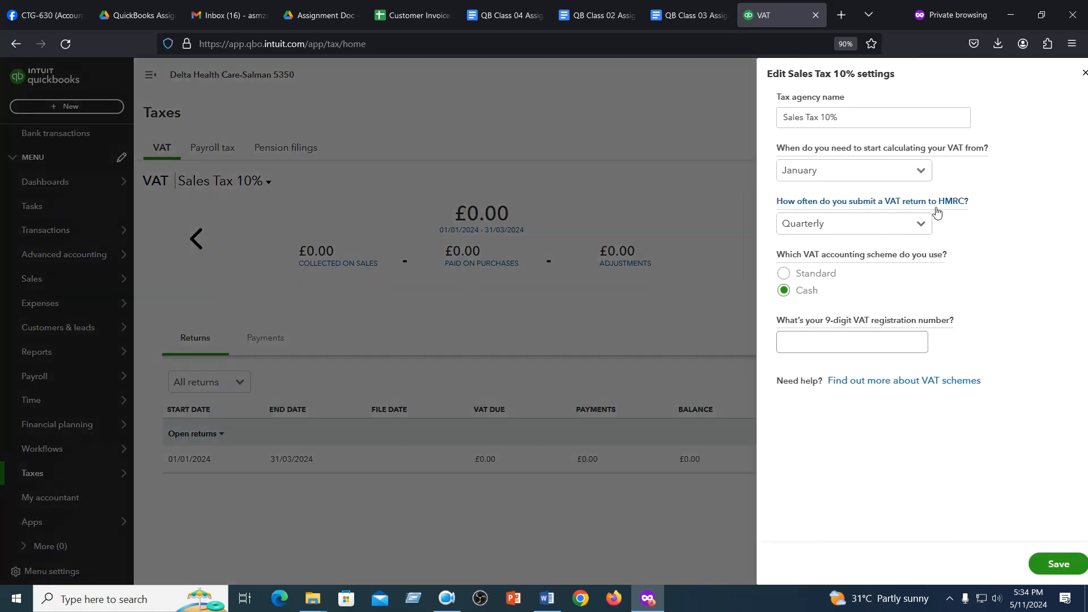
left_click(1072, 74)
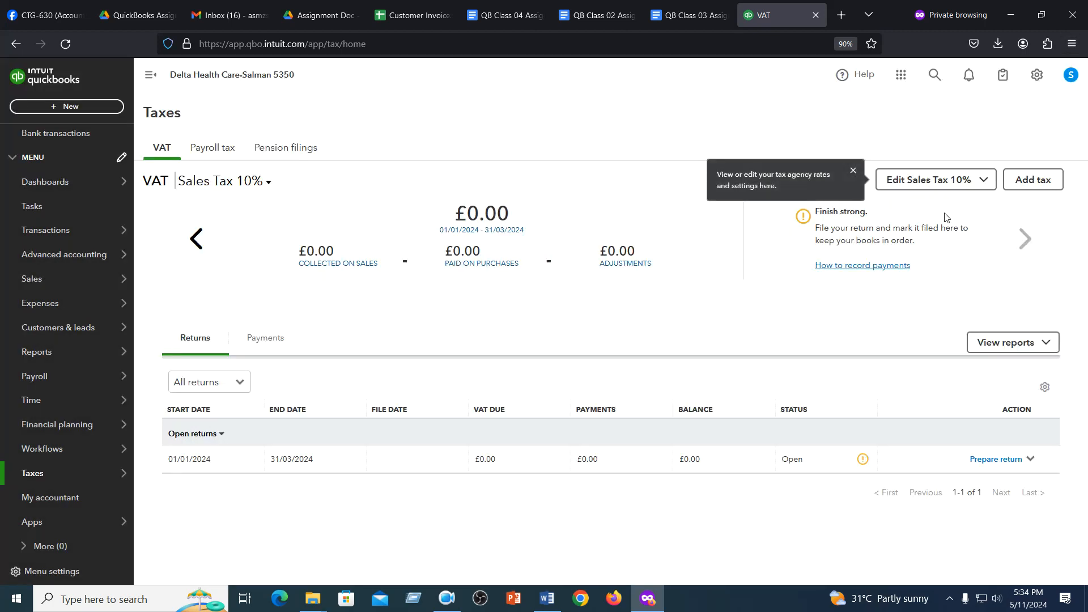
left_click(952, 181)
left_click(944, 234)
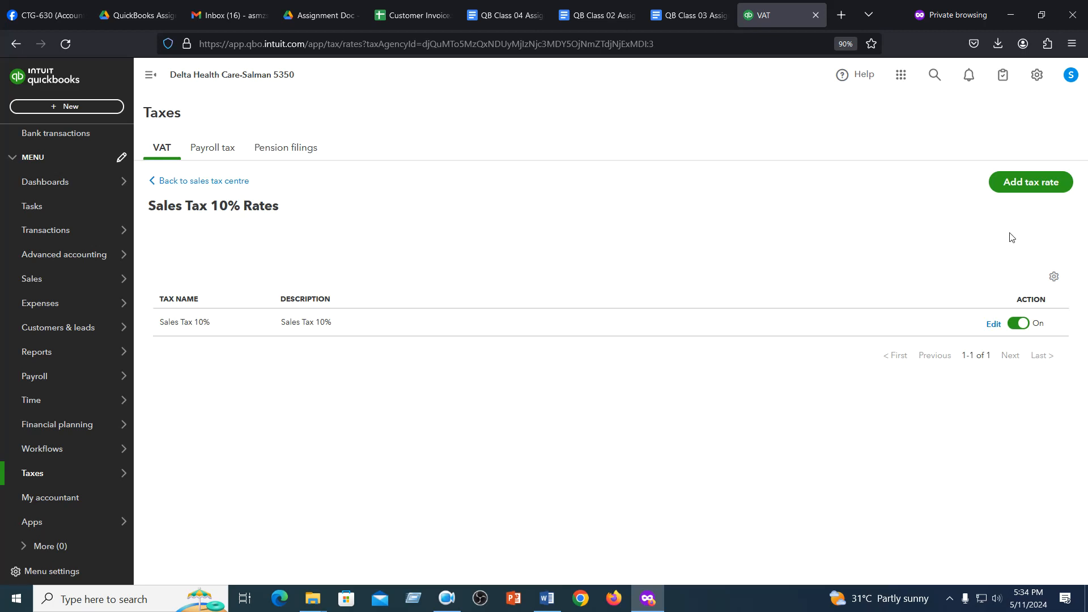
left_click(162, 149)
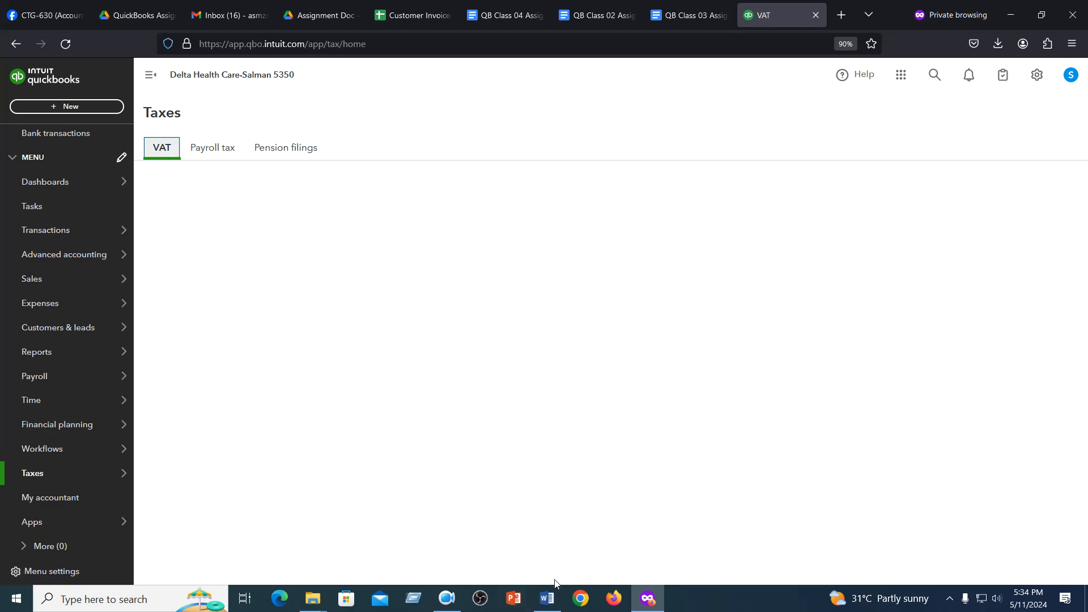
- Switch to Word and scroll Delta Pharma.docx to the Q-1 and Q-2 instructions
left_click(549, 596)
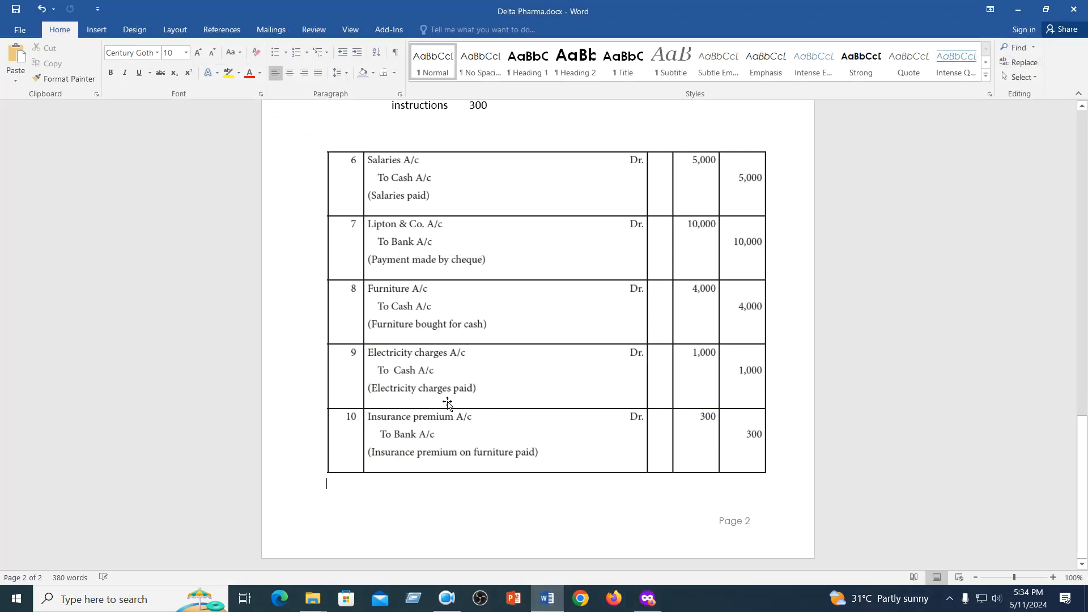
scroll(447, 402, "up", 20)
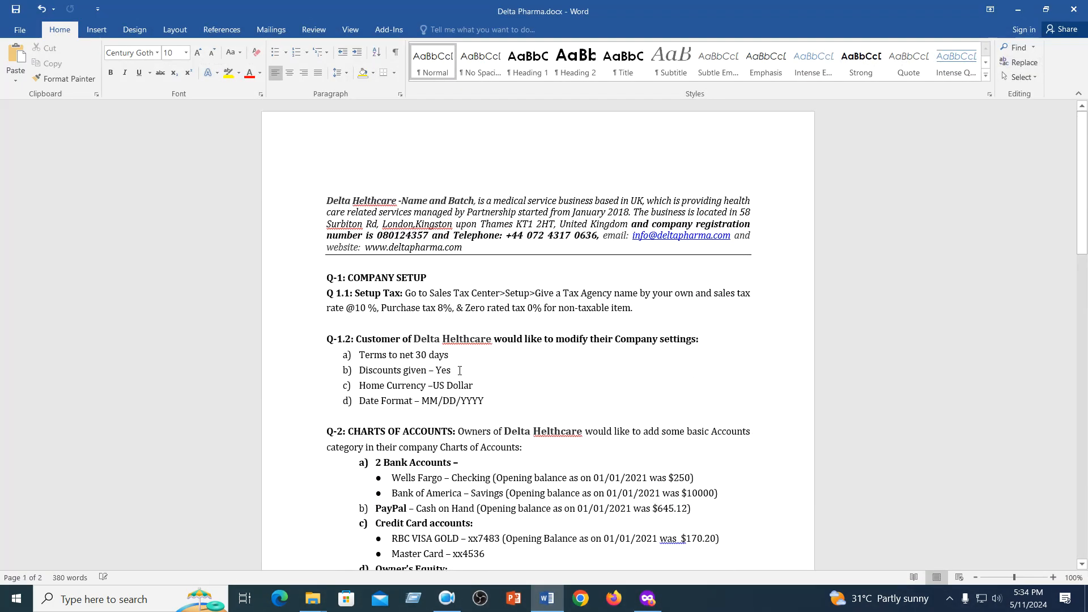
scroll(457, 374, "down", 1)
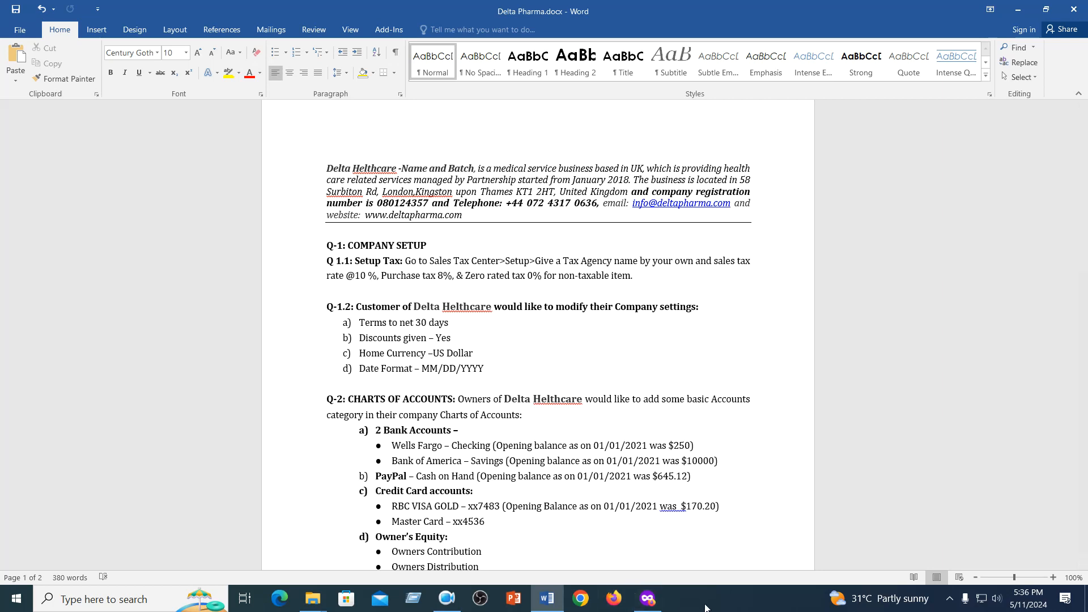
- Back in Firefox, open Taxes > VAT, move to the Sales Tax 10% summary, and choose Add tax
left_click(646, 600)
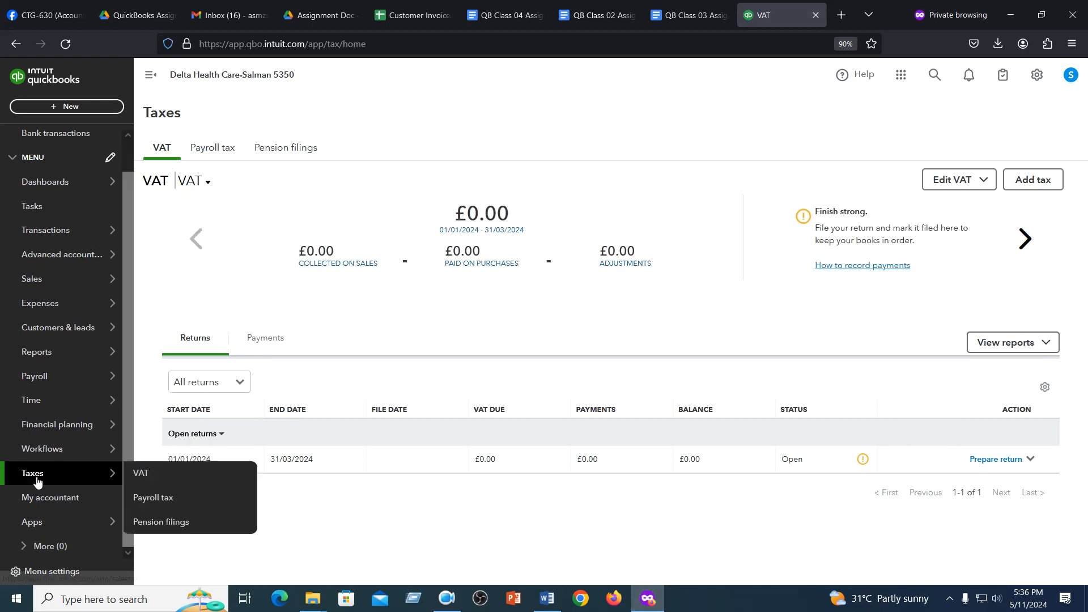
mouse_move(42, 470)
left_click(159, 474)
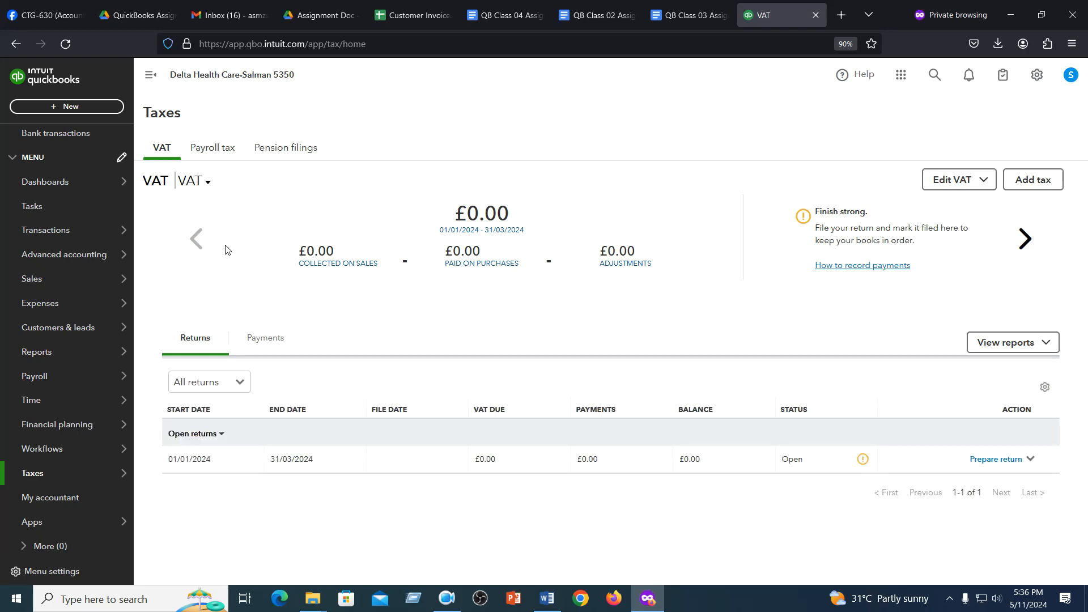
left_click(1023, 240)
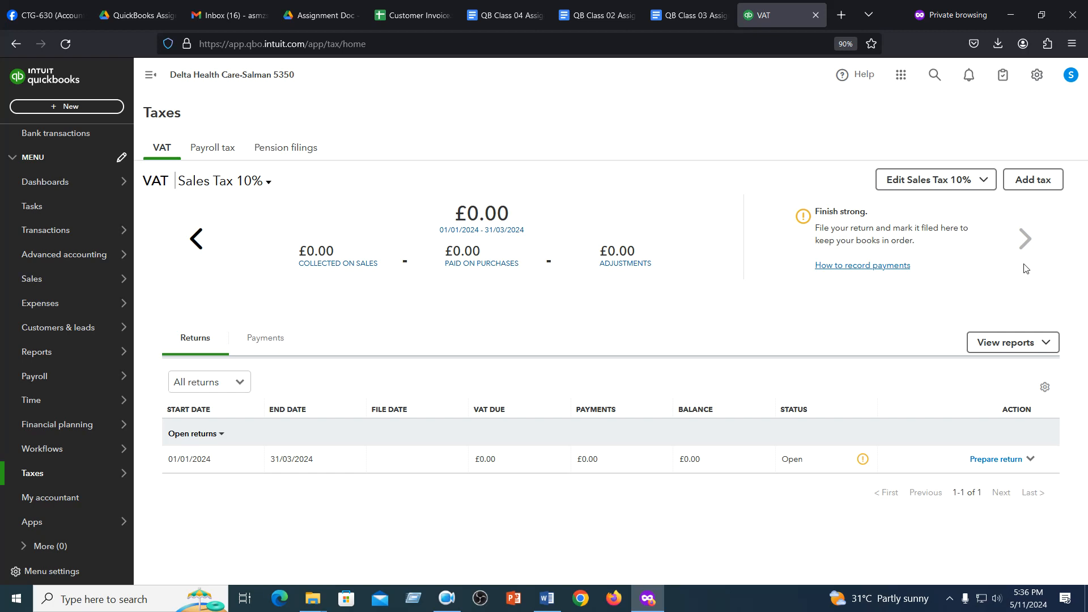
left_click(1018, 185)
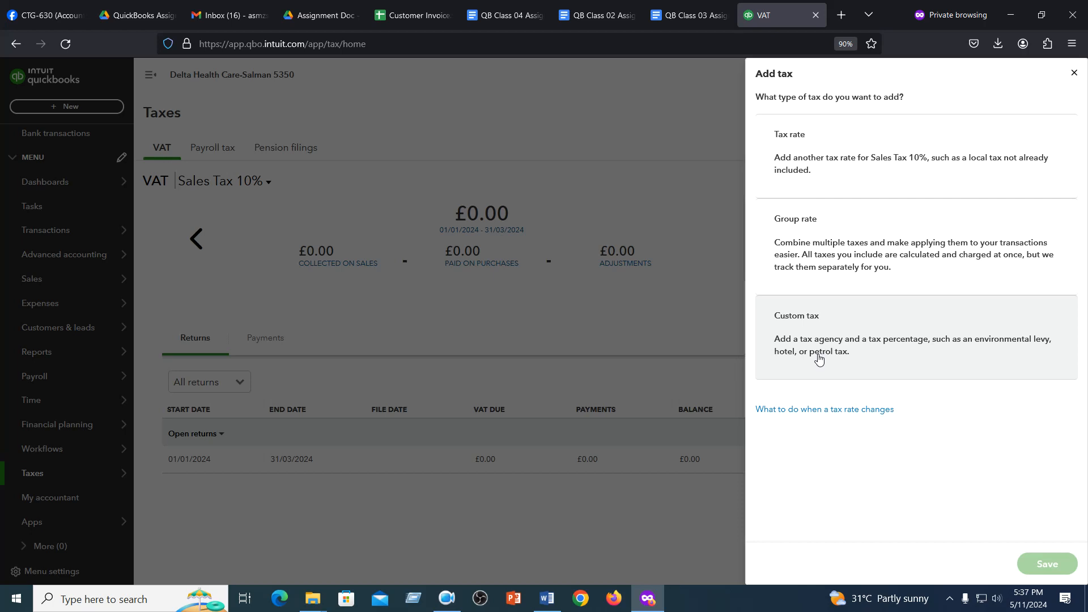
left_click(818, 358)
scroll(836, 267, "down", 3)
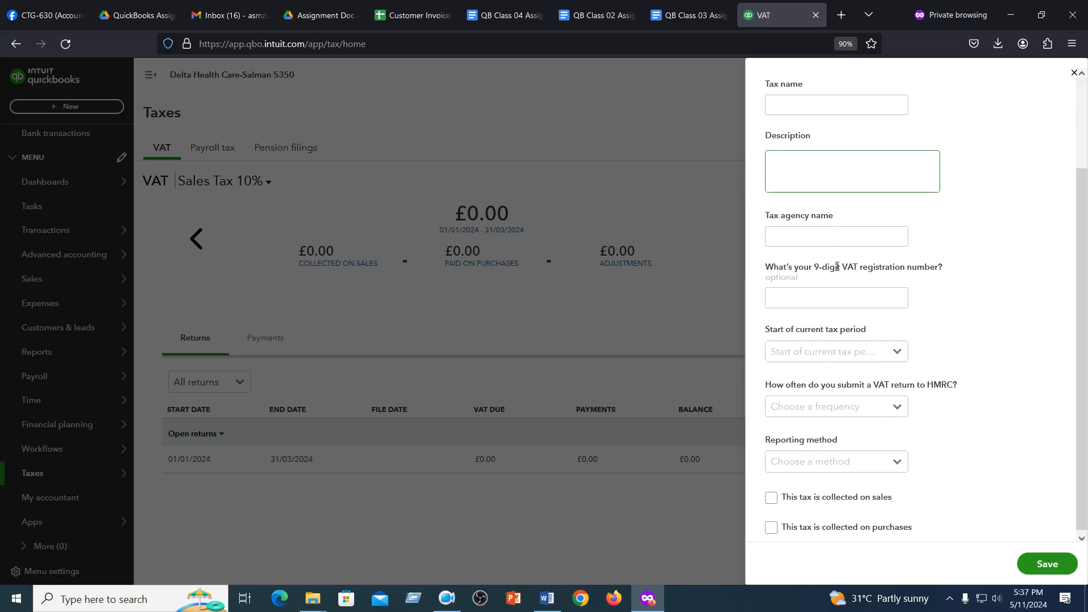
scroll(790, 234, "up", 3)
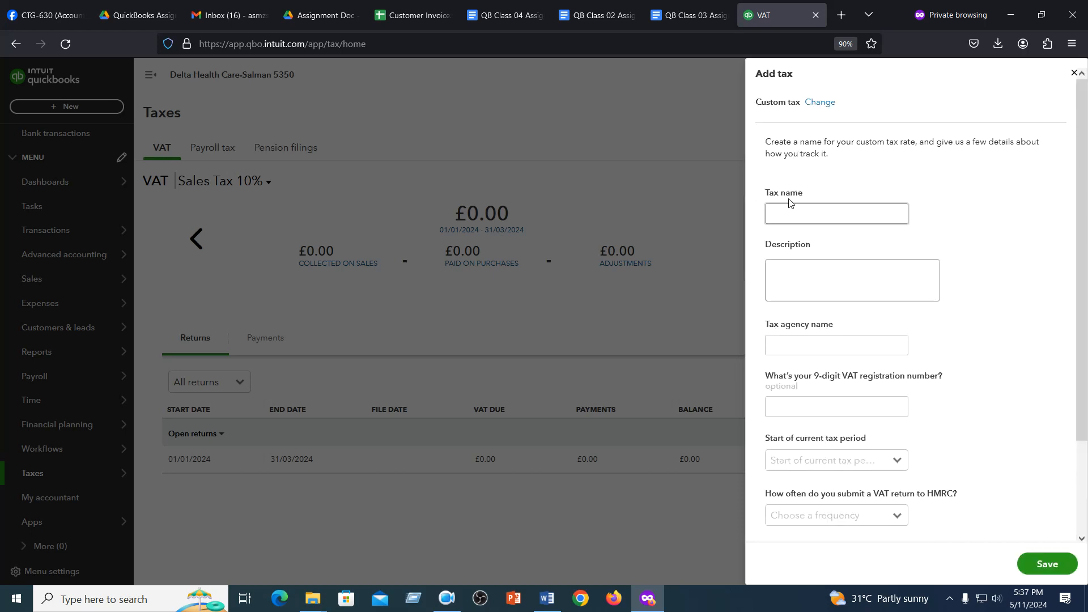
scroll(810, 425, "down", 3)
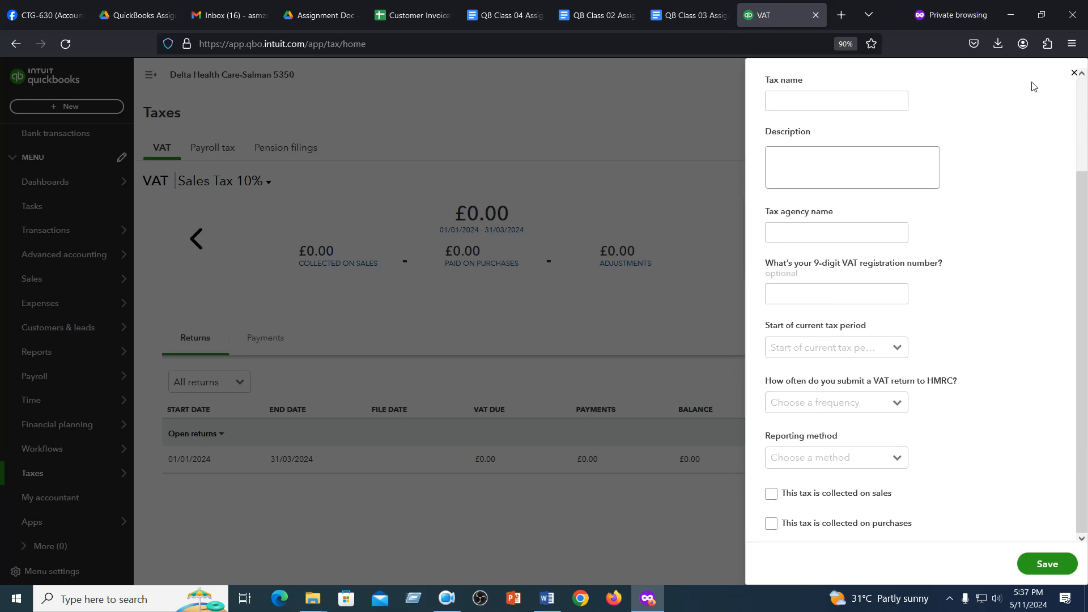
left_click(1074, 73)
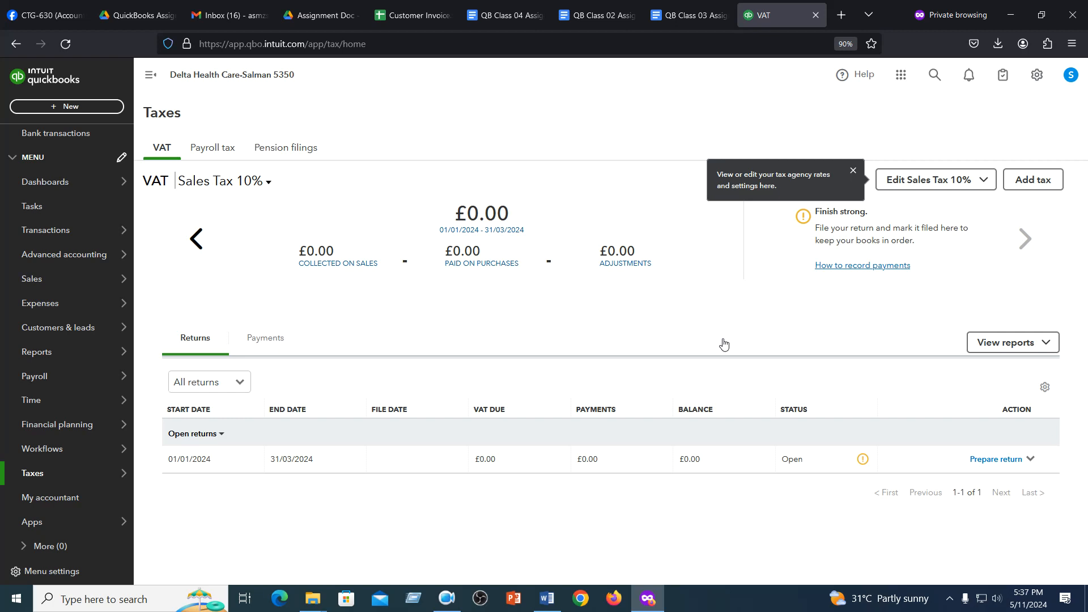
left_click(266, 185)
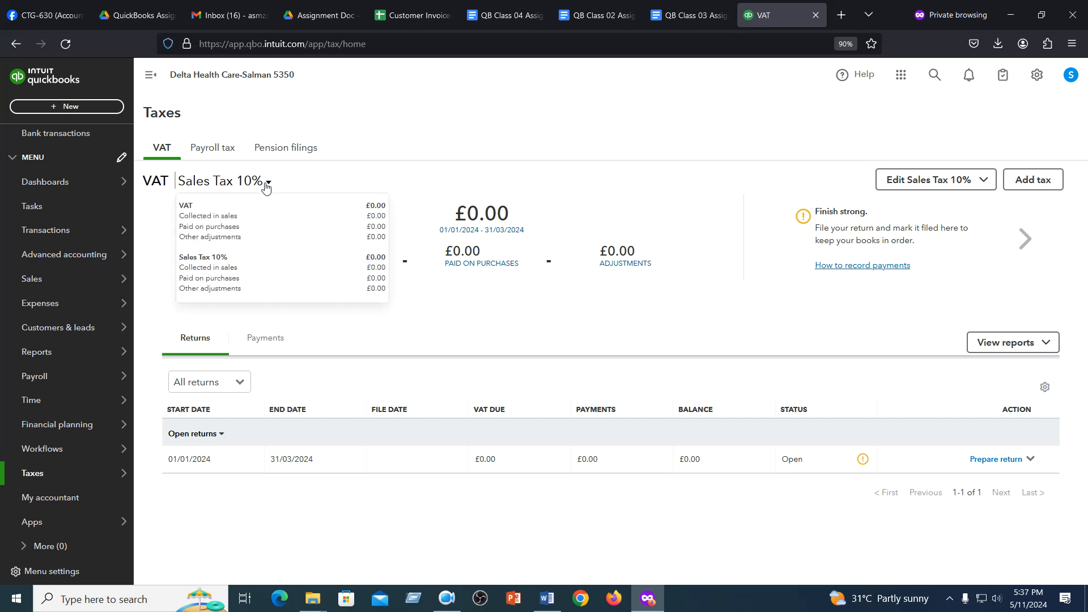
left_click(266, 185)
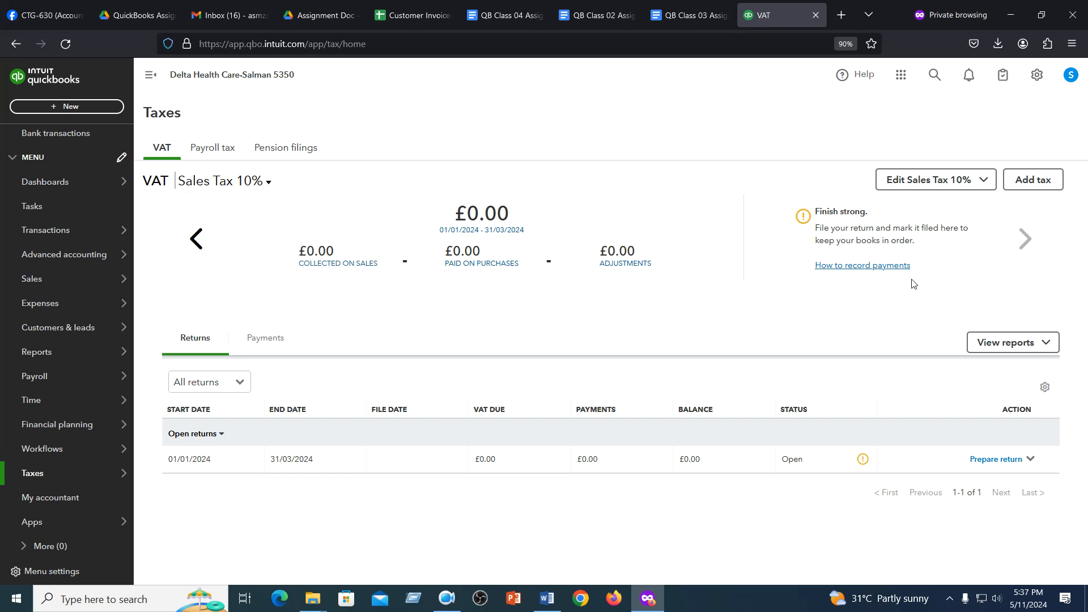
left_click(1019, 180)
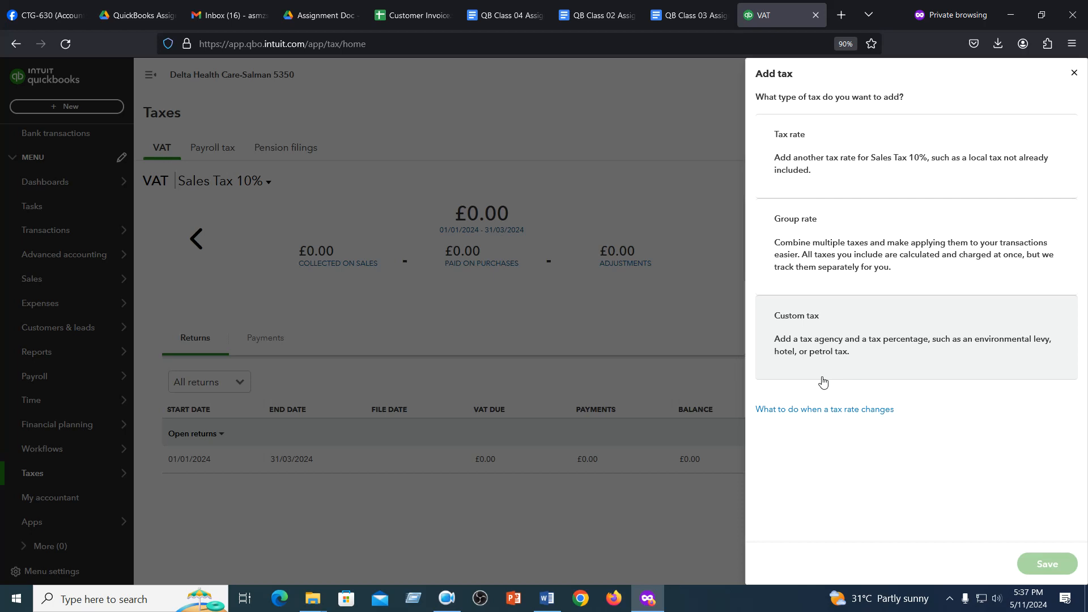
- Start a Tax rate form, check the Tax agency choices, then close it unsaved
left_click(855, 167)
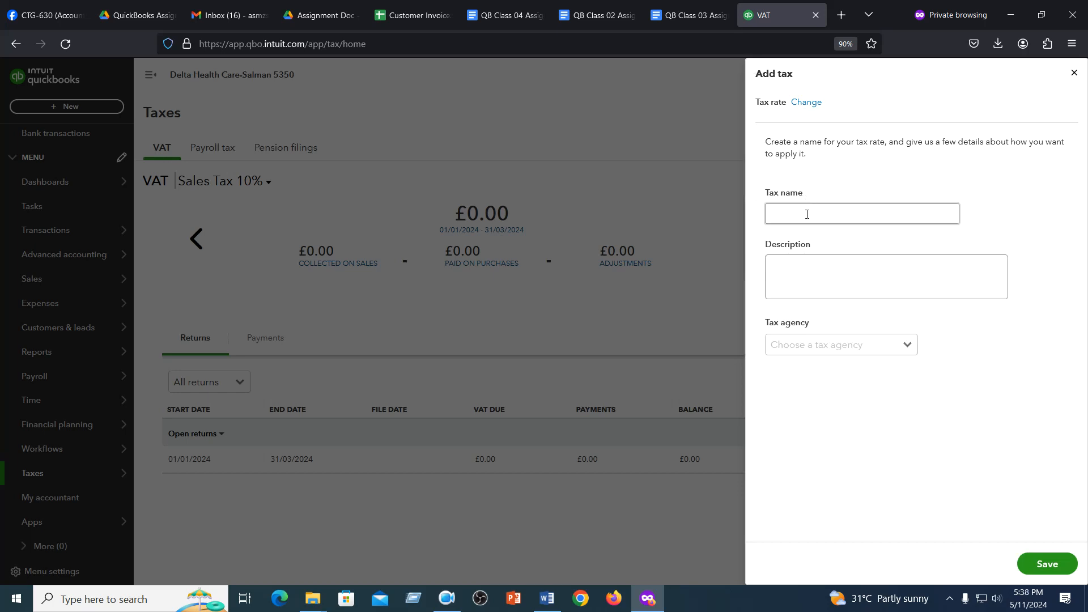
left_click(903, 347)
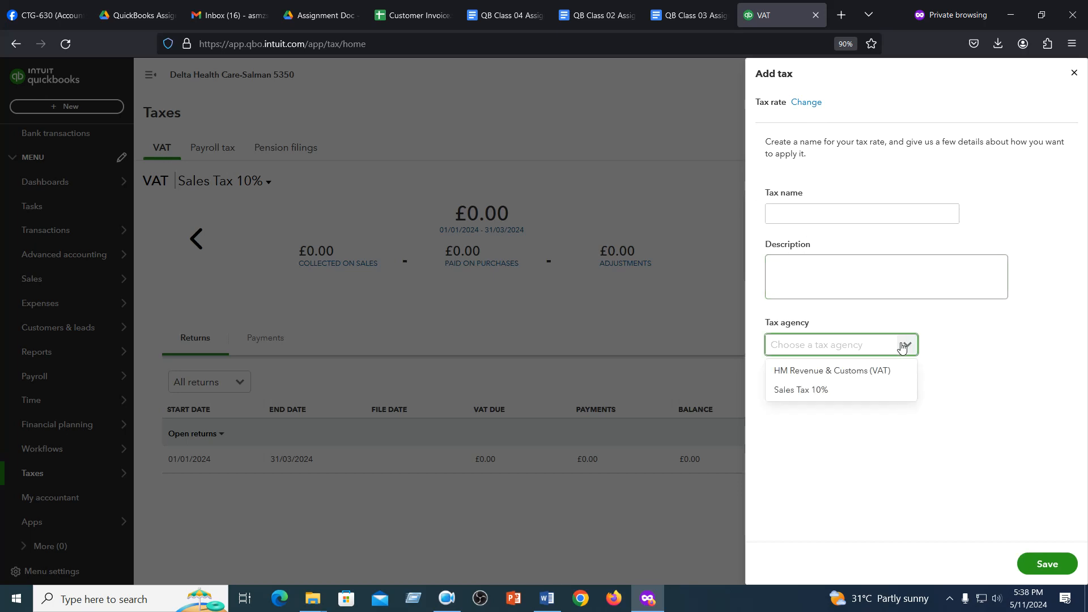
left_click(997, 414)
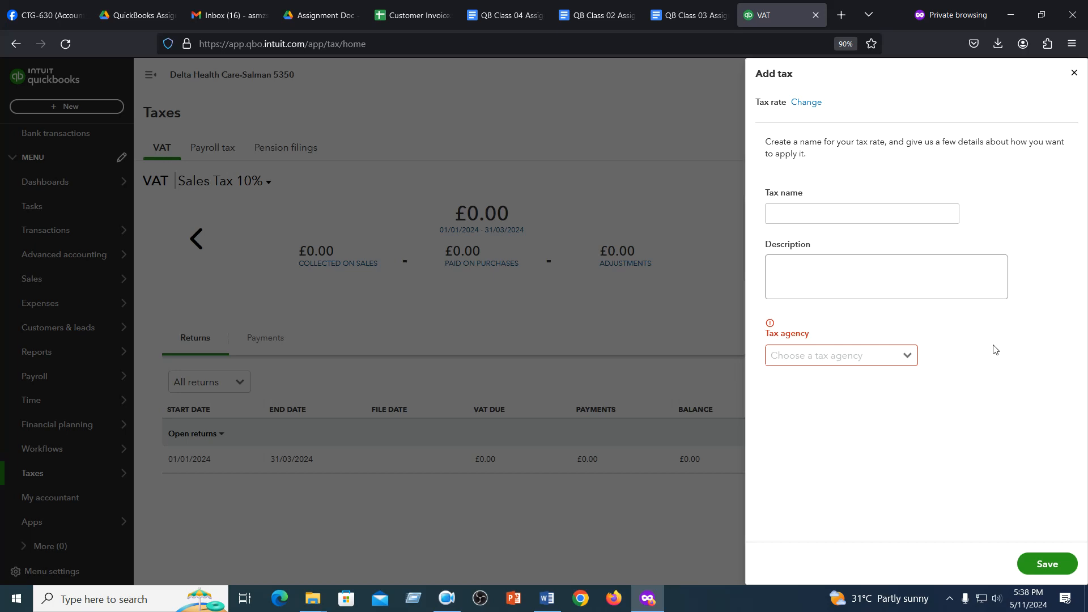
left_click(1074, 74)
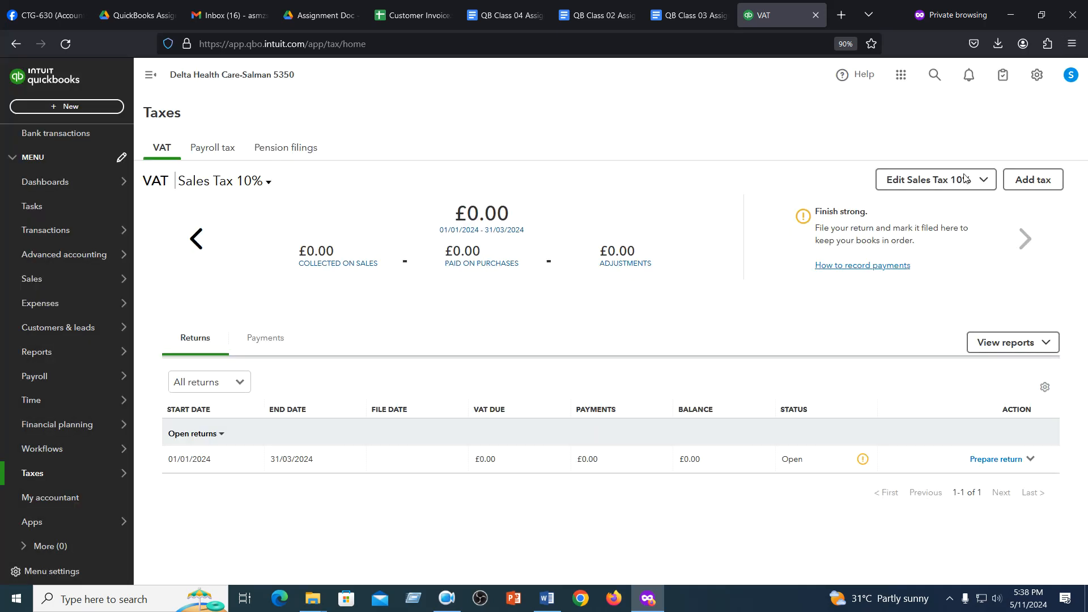
left_click(1033, 180)
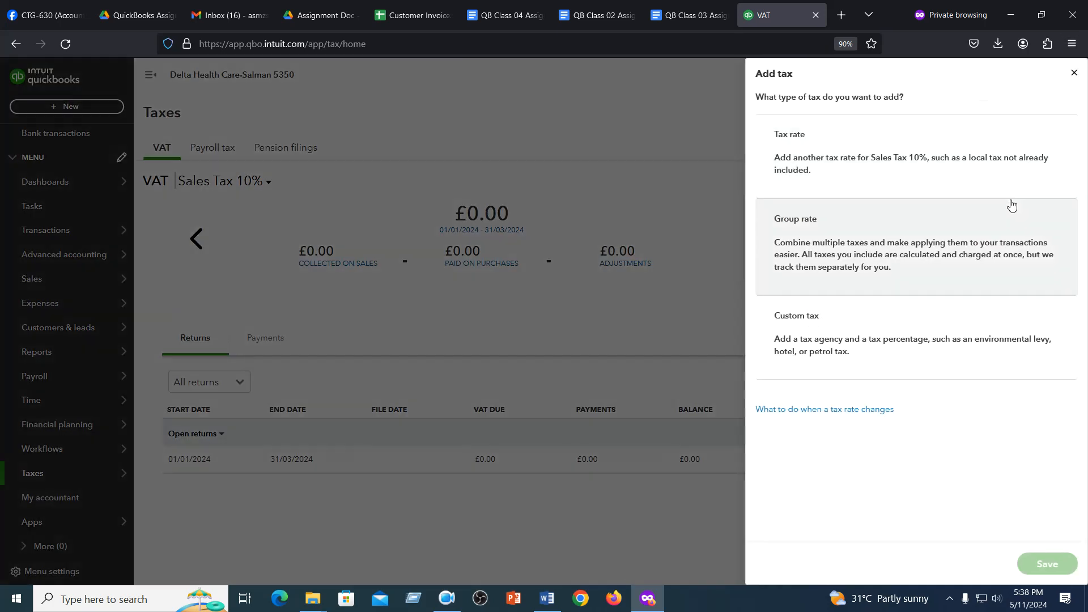
left_click(799, 246)
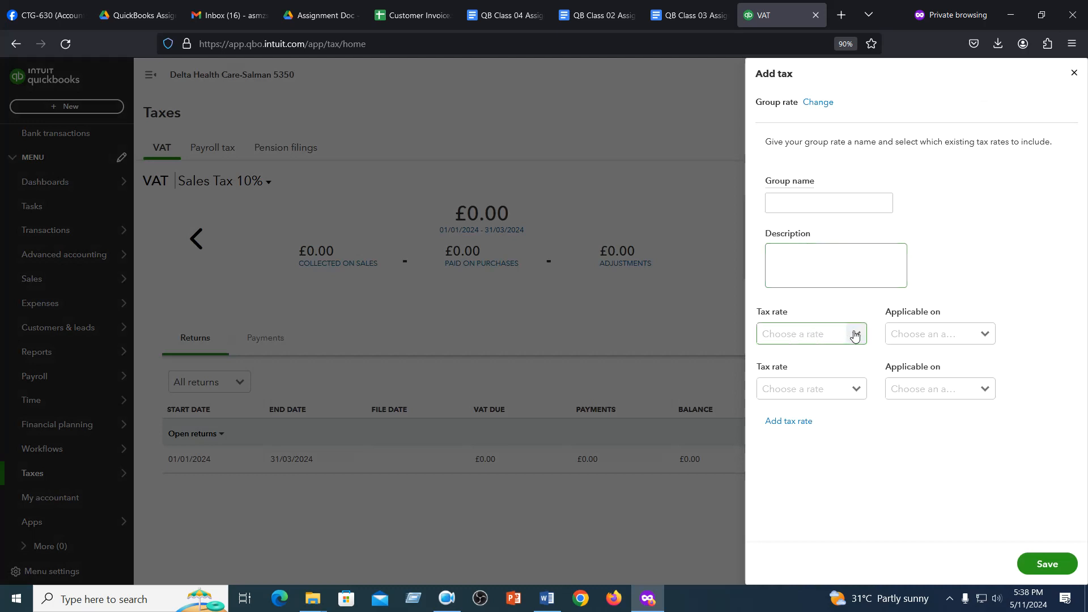
left_click(992, 335)
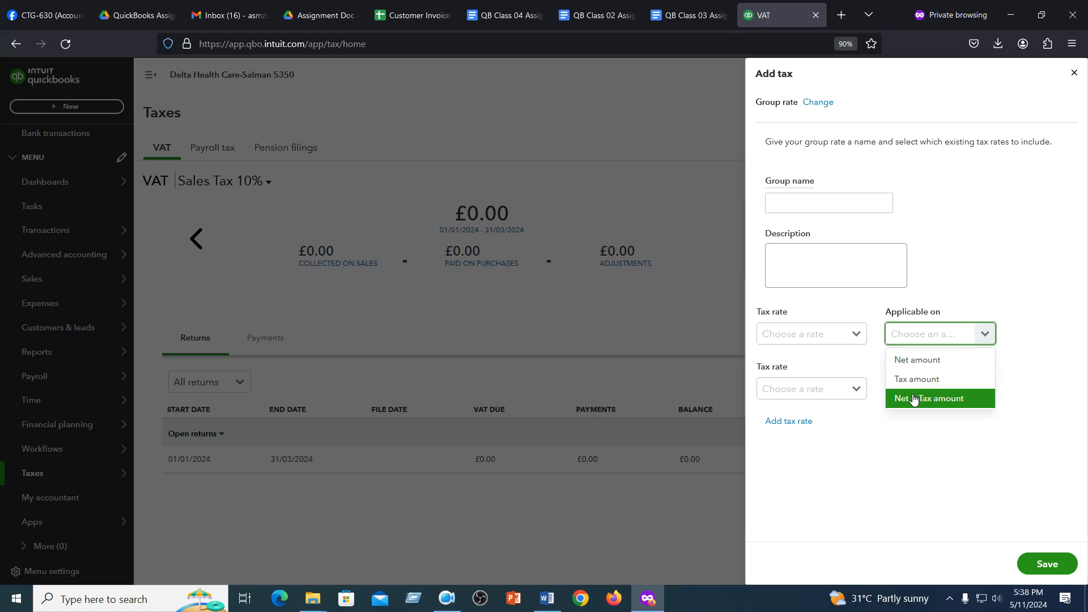
left_click(840, 500)
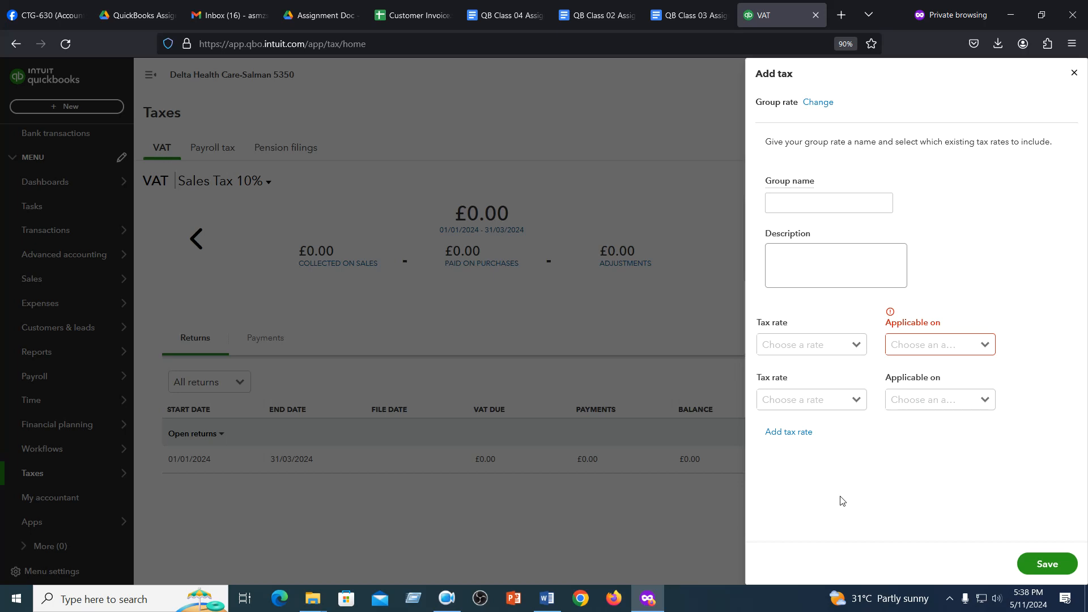
left_click(1074, 73)
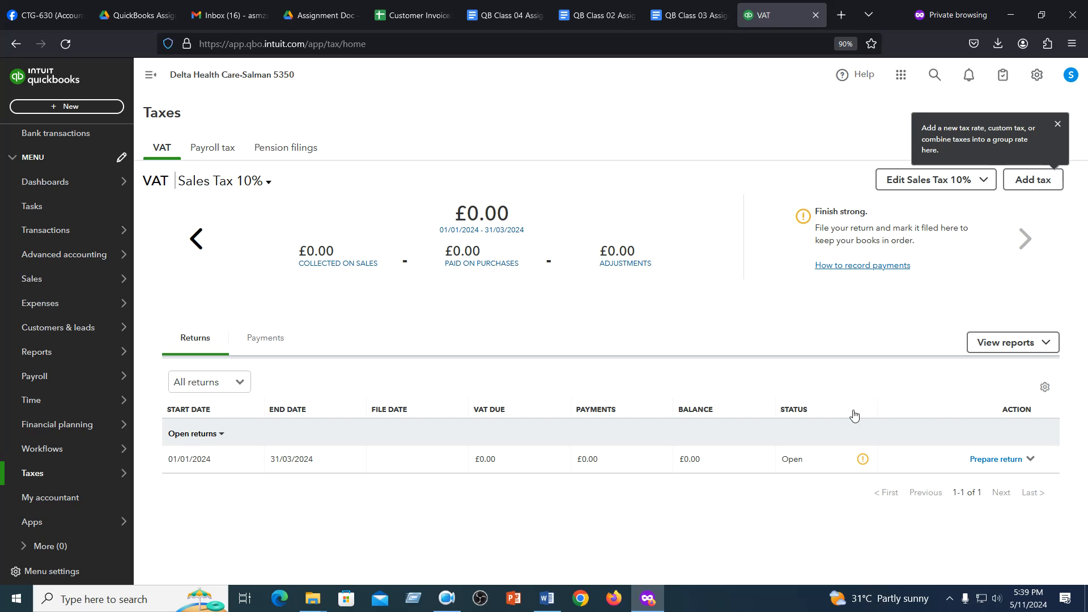
- Choose Group rate under Add tax, closing and reopening the form once
left_click(1024, 184)
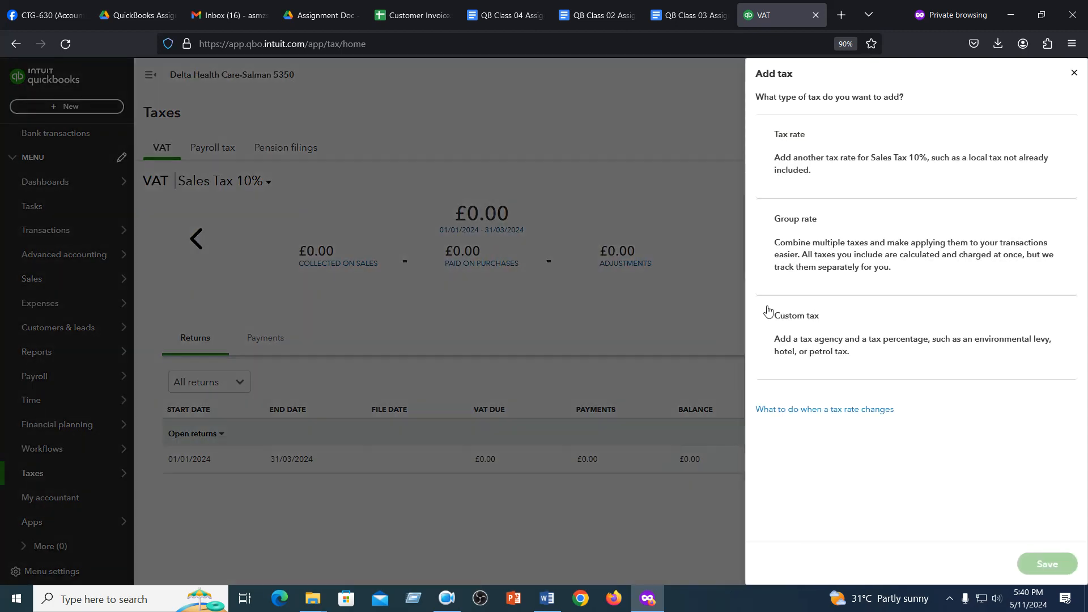
left_click(810, 268)
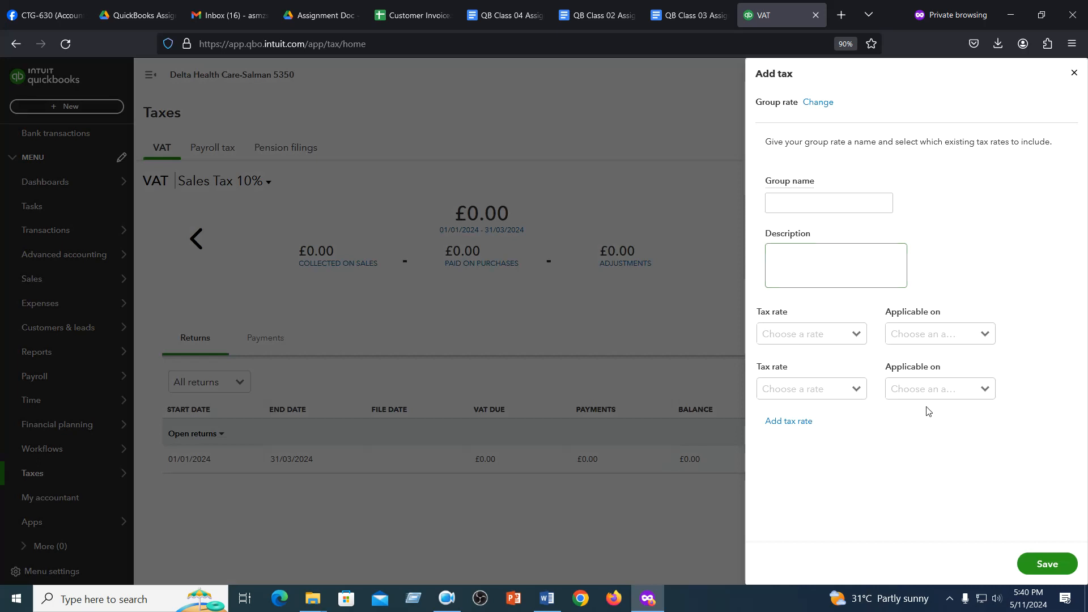
left_click(1073, 72)
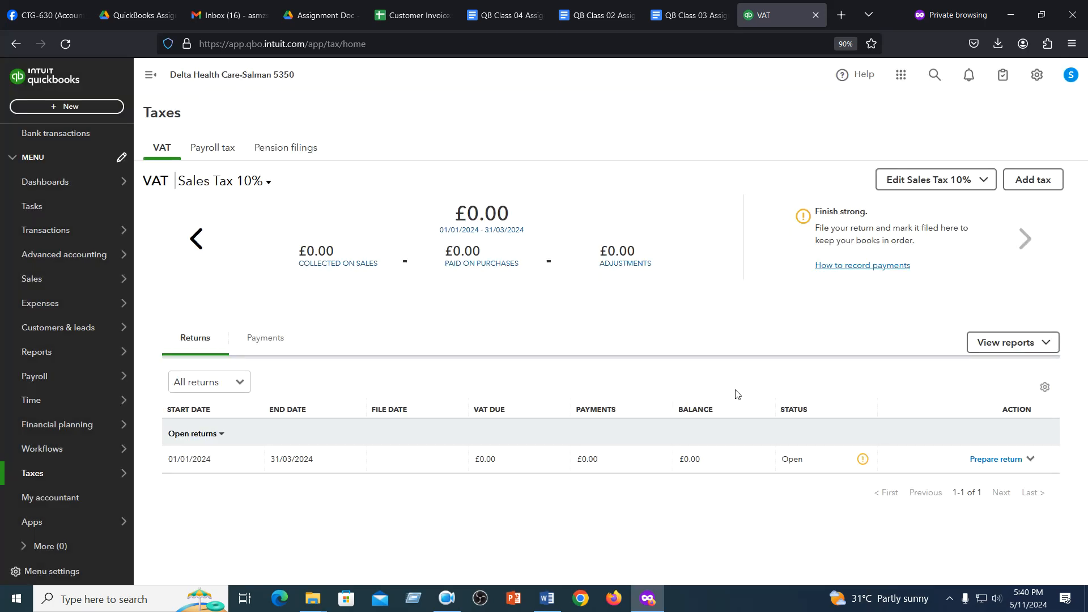
left_click(1034, 179)
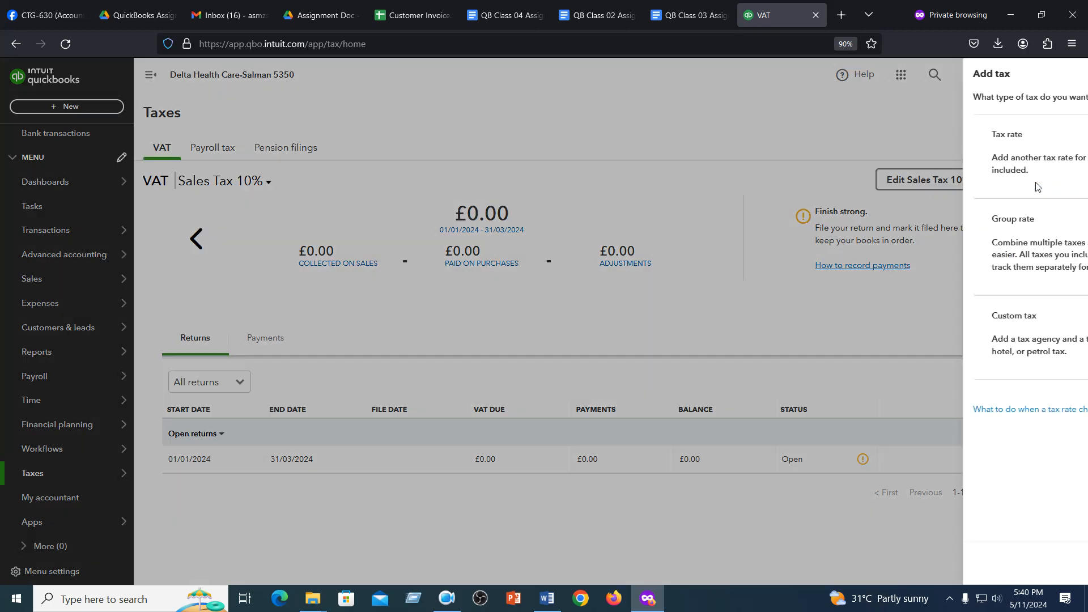
left_click(816, 265)
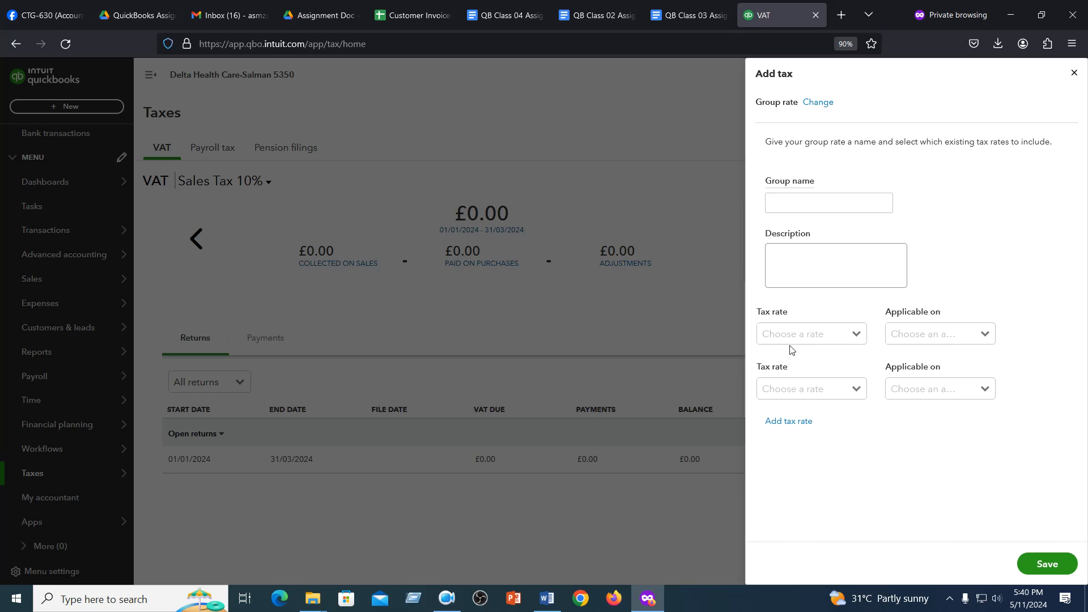
- Check the Applicable on choices for the first rate, then close the group rate form unsaved
left_click(985, 335)
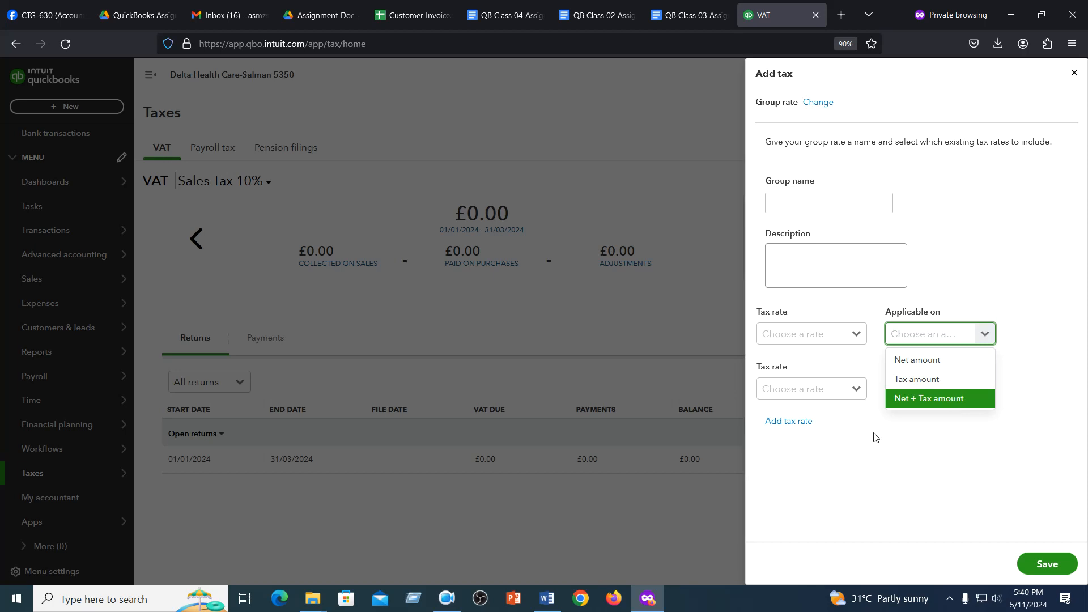
left_click(860, 445)
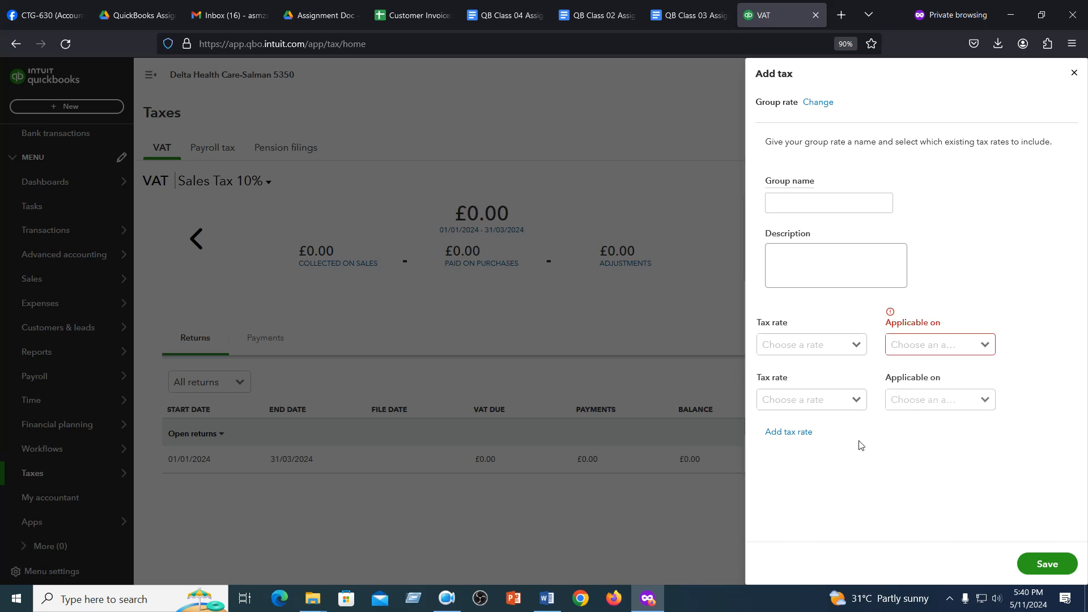
left_click(1074, 72)
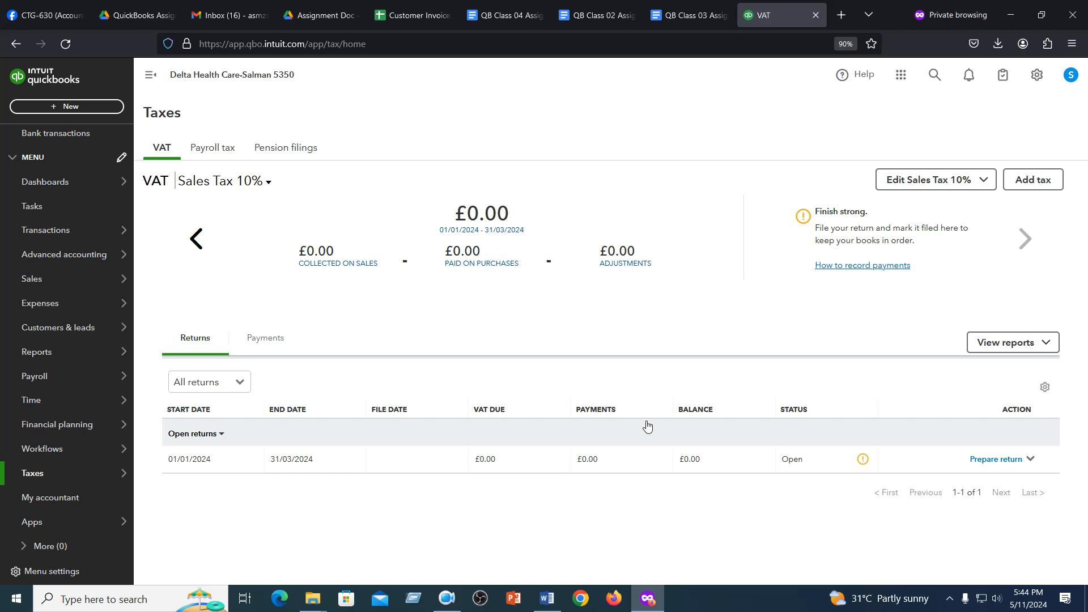
- In Delta Pharma.docx, scroll to Q-2 Charts of Accounts and highlight the 2 Bank Accounts and PayPal items
left_click(652, 600)
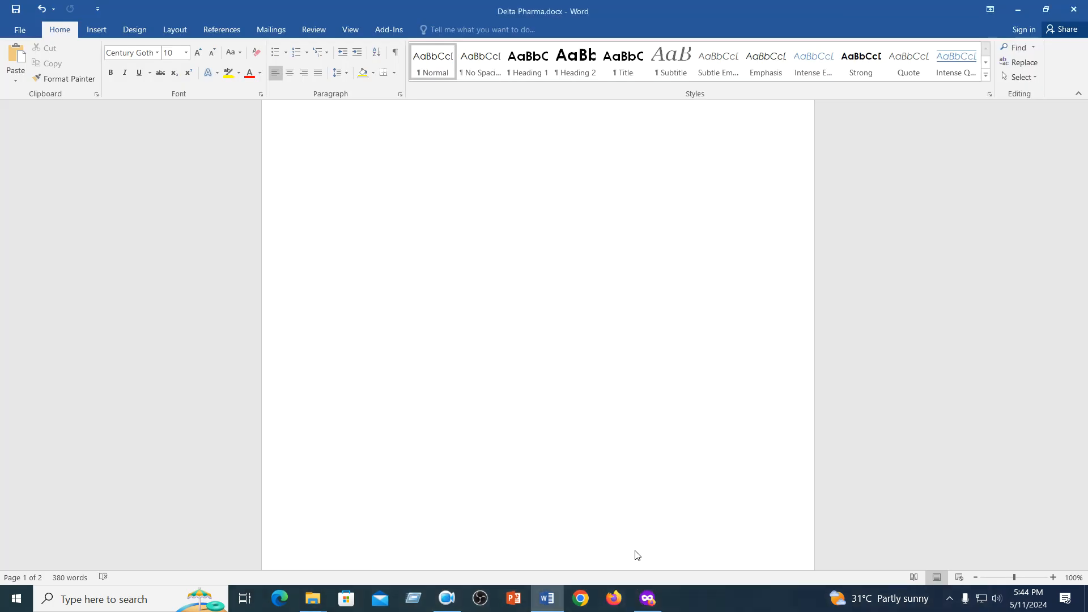
scroll(584, 380, "down", 3)
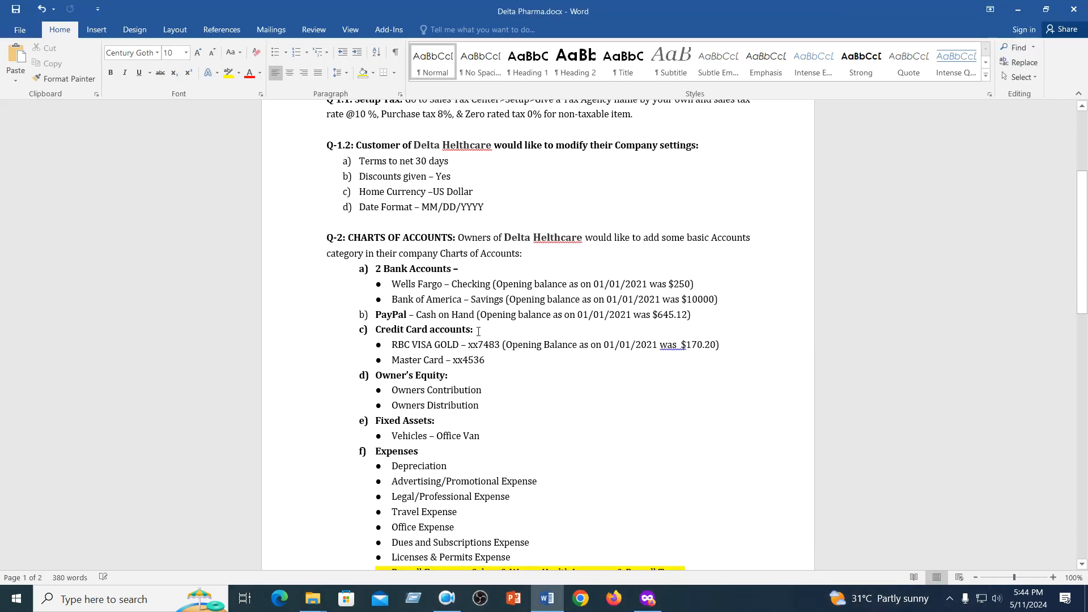
left_click_drag(346, 237, 527, 255)
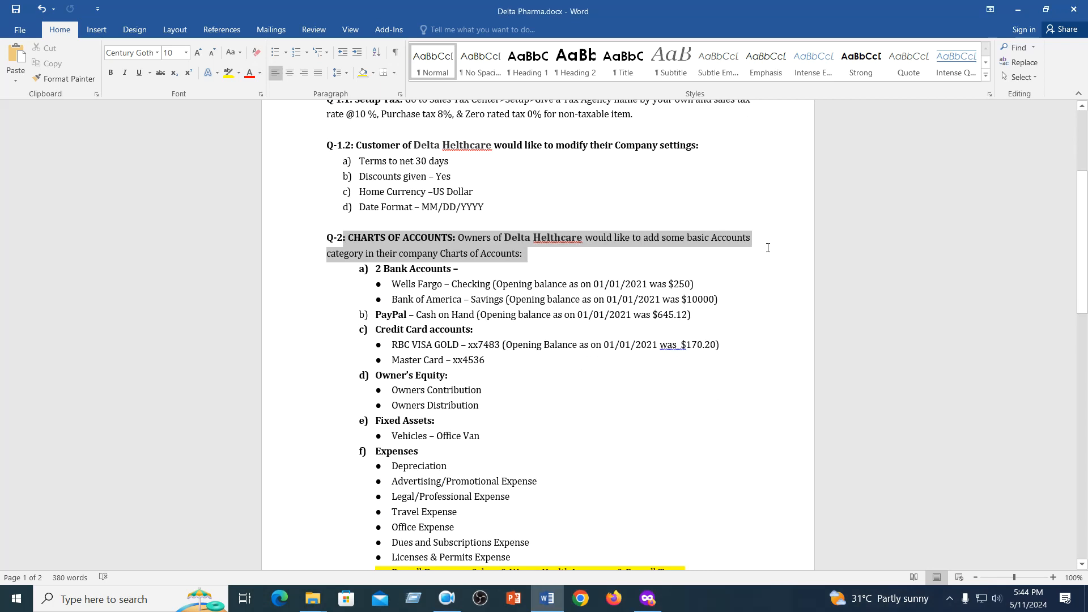
left_click(452, 313)
scroll(456, 301, "down", 1)
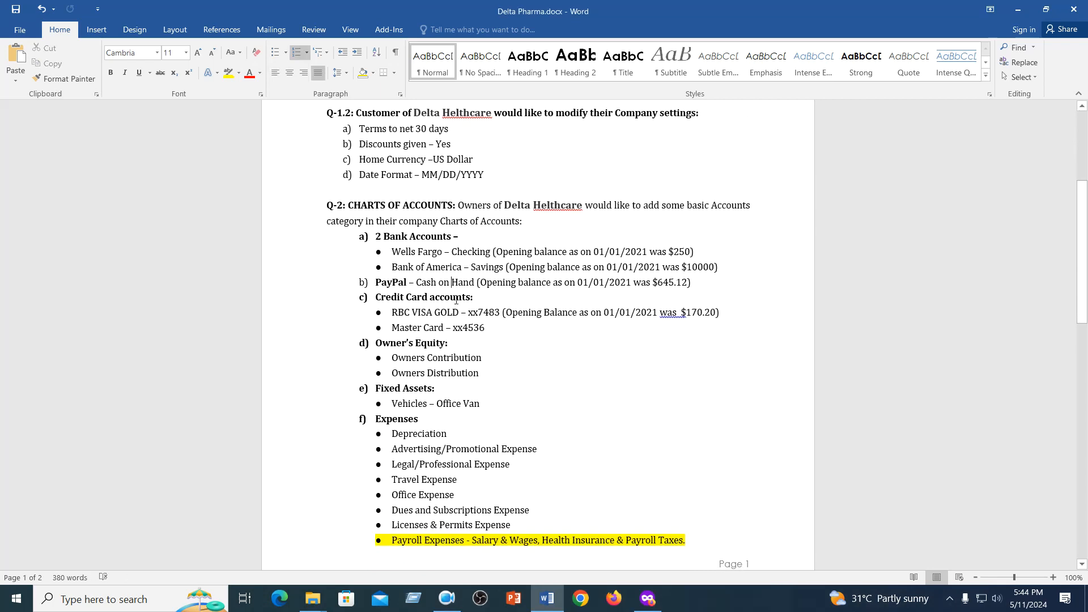
left_click_drag(464, 237, 374, 237)
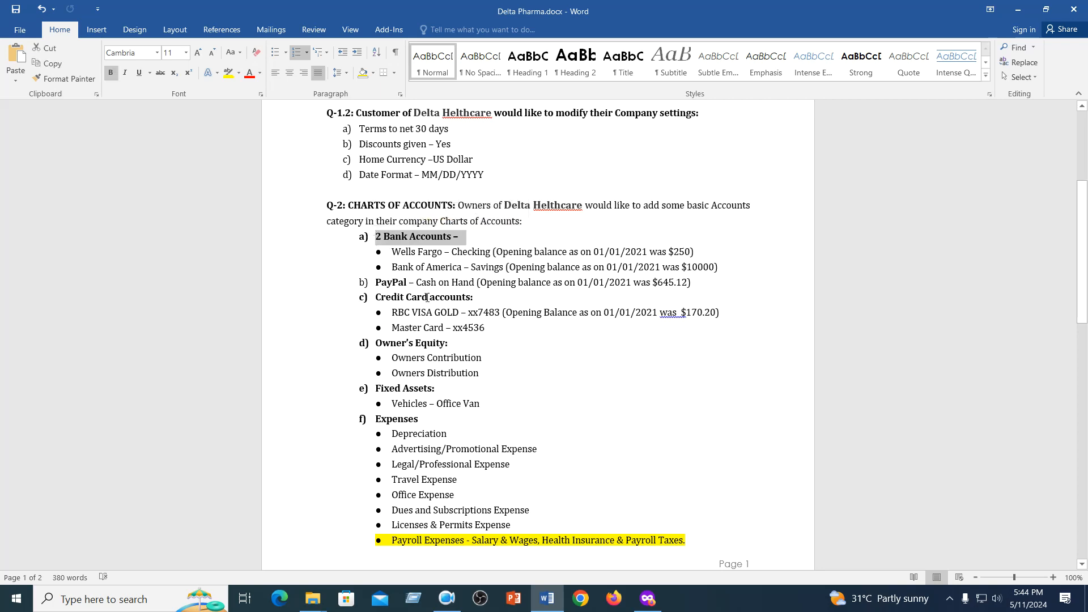
left_click_drag(408, 285, 376, 285)
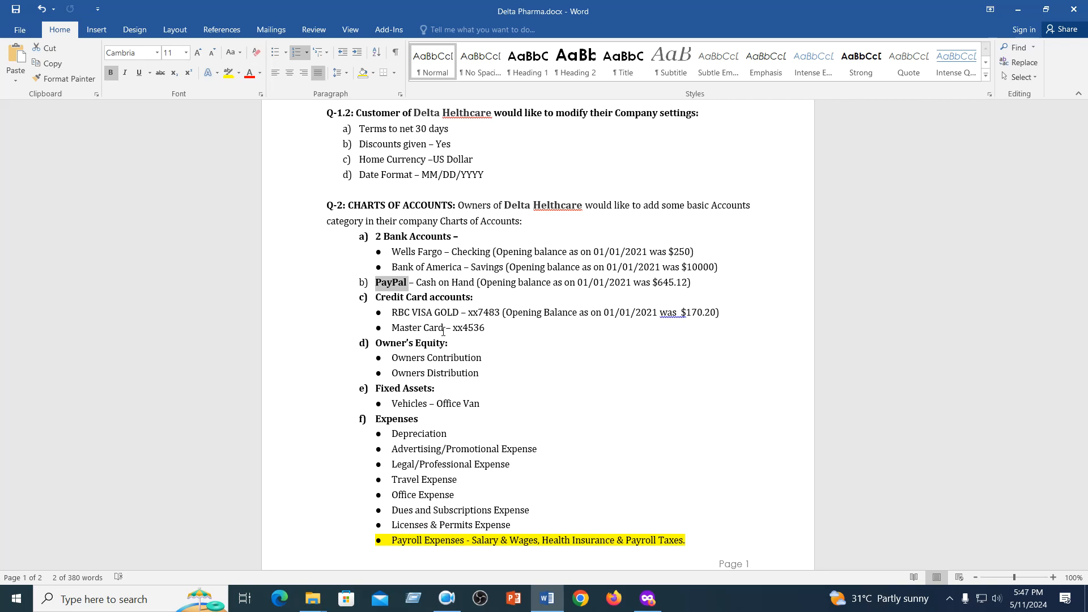
left_click_drag(479, 297, 376, 299)
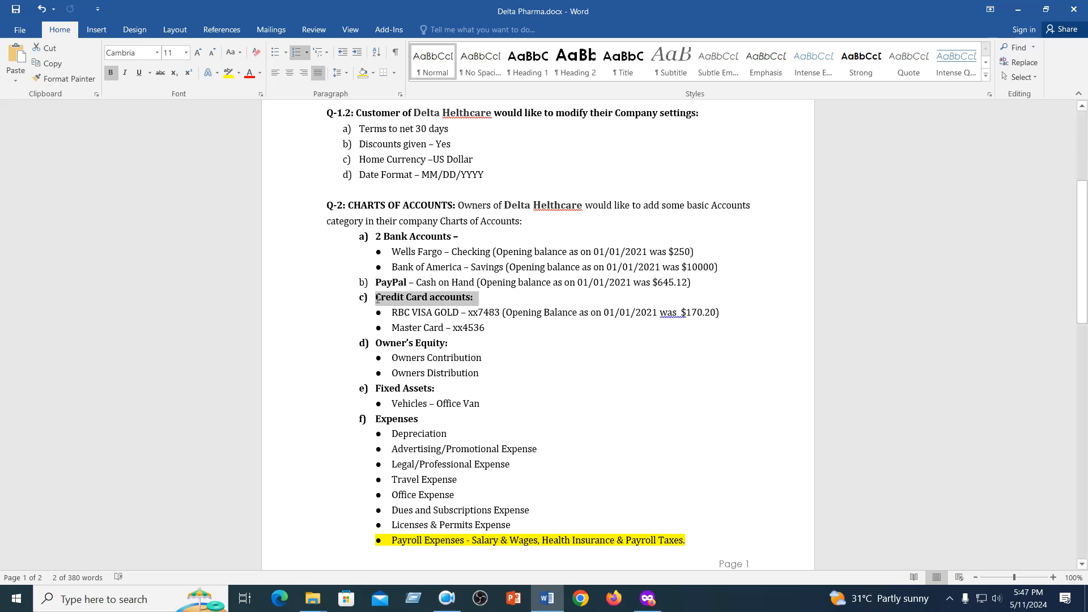
left_click(306, 298)
key("Right")
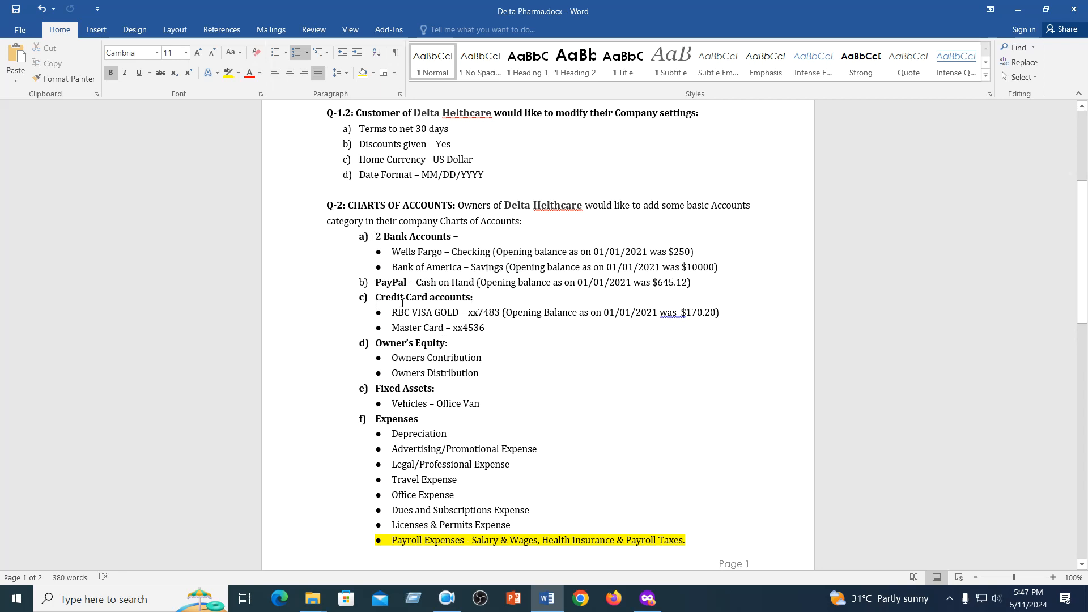
scroll(402, 303, "down", 1)
left_click_drag(464, 278, 369, 285)
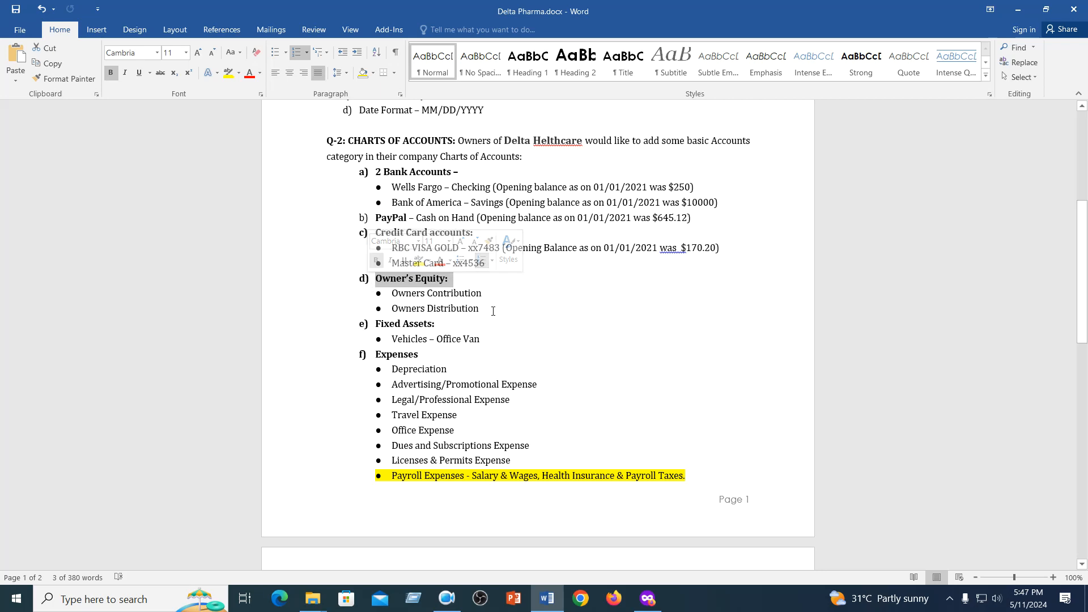
left_click(487, 308)
triple_click(384, 279)
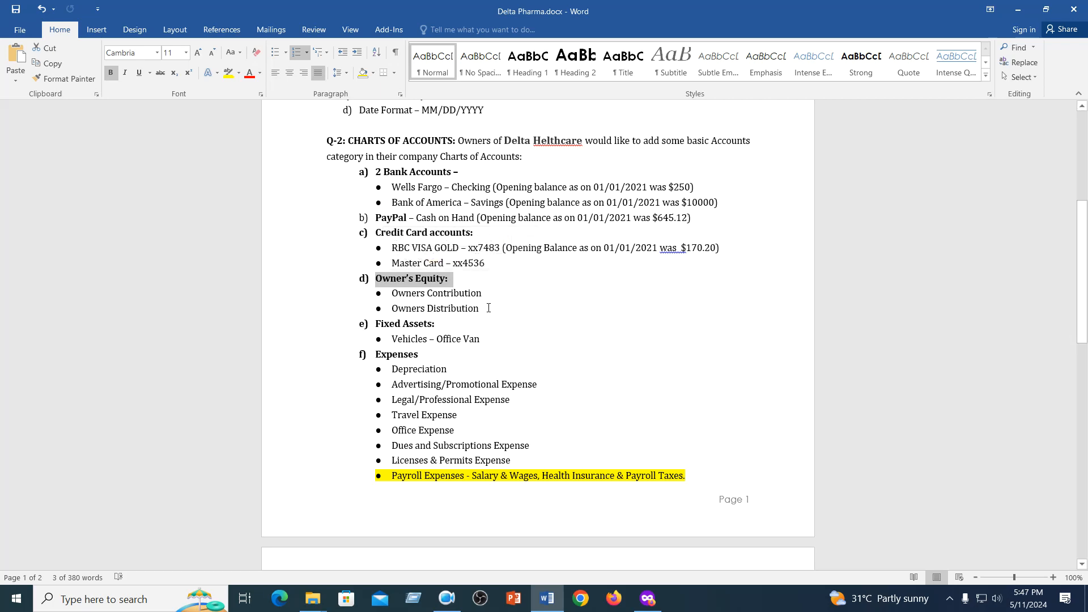
left_click_drag(486, 295, 389, 294)
left_click_drag(490, 308, 392, 312)
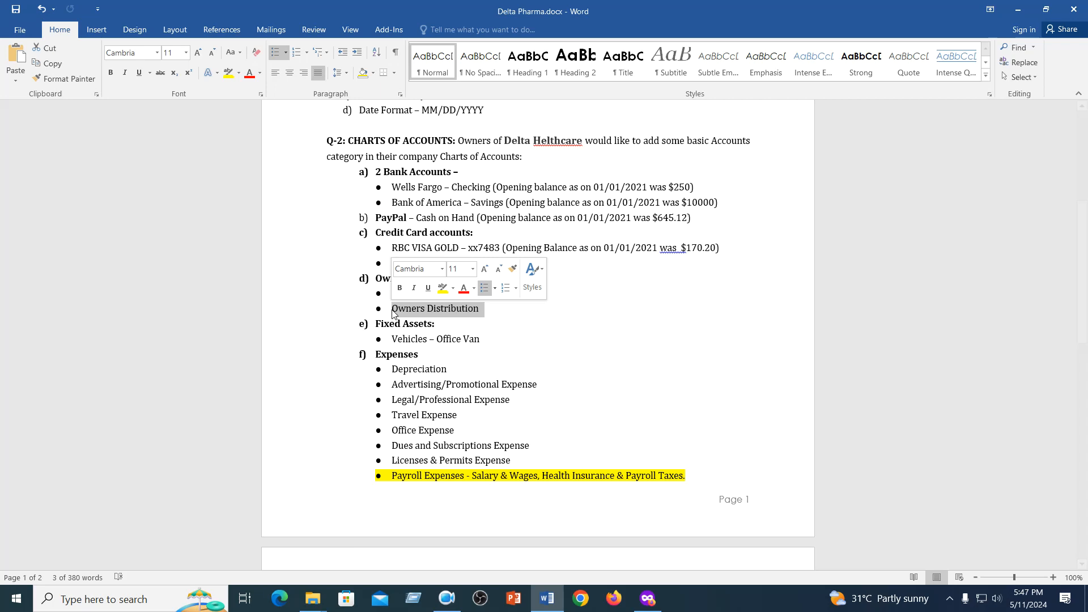
left_click(592, 345)
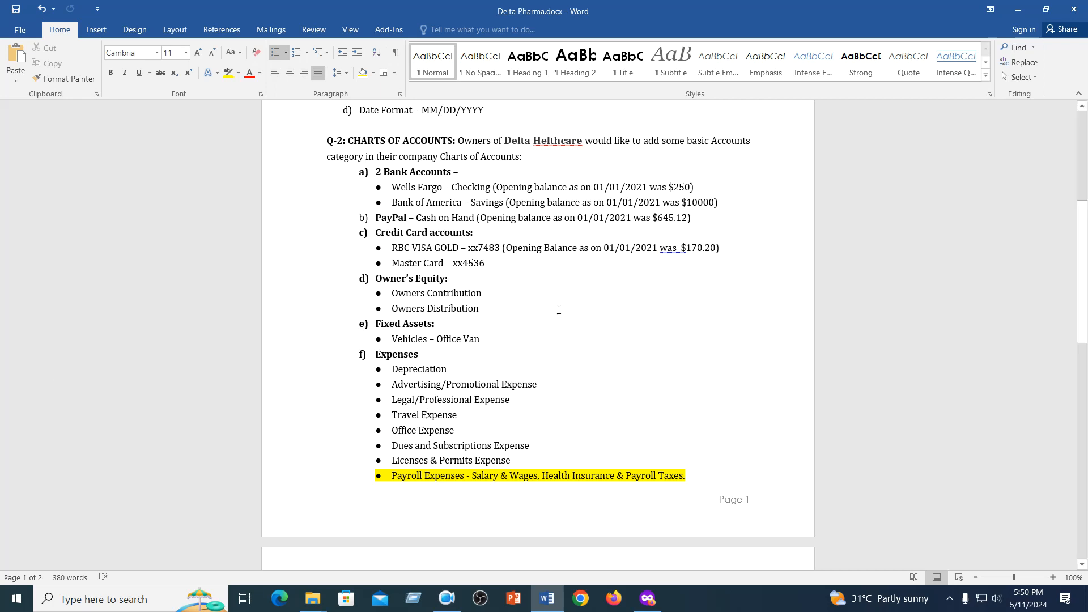
scroll(558, 310, "down", 1)
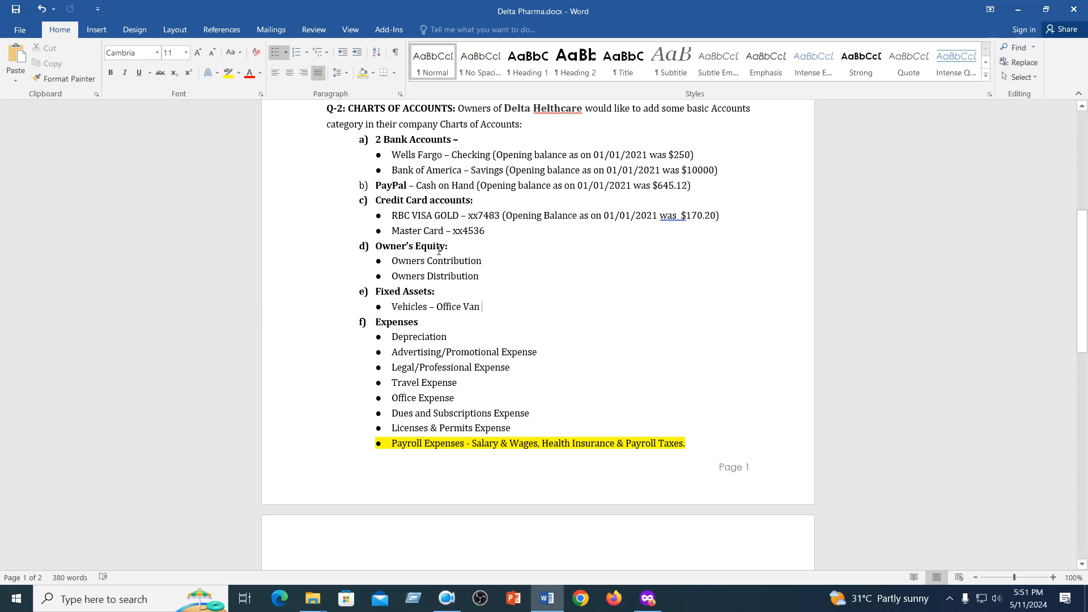
scroll(437, 246, "down", 2)
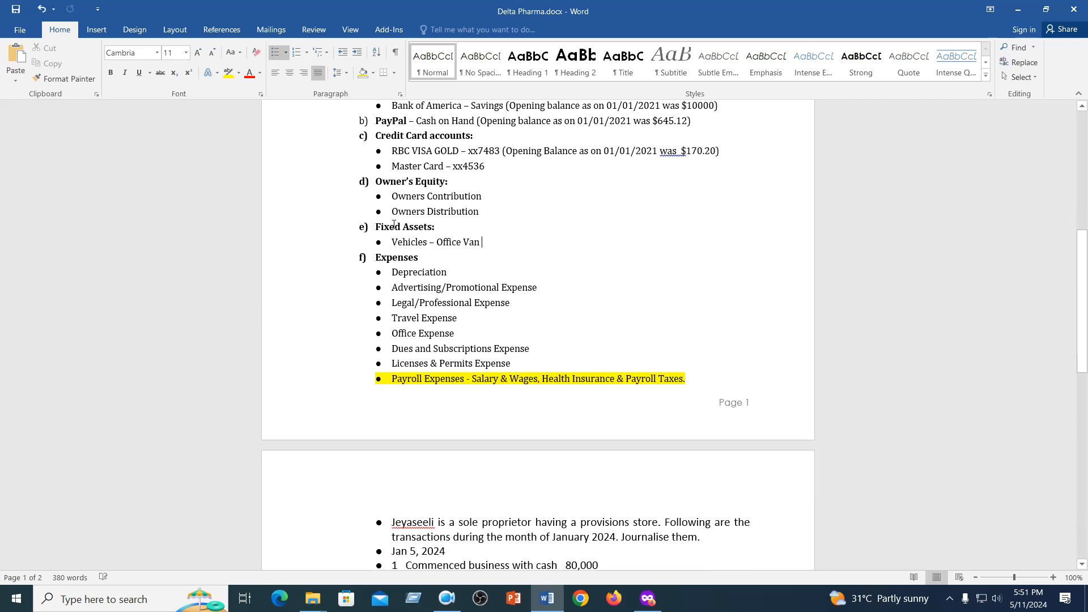
left_click(351, 228)
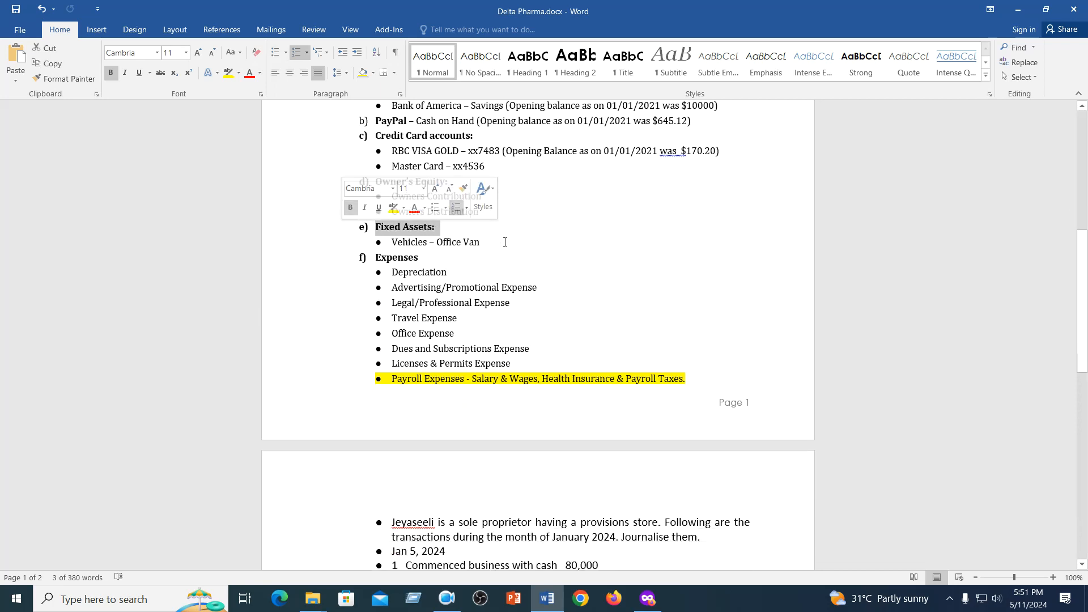
left_click(485, 242)
left_click_drag(485, 242, 417, 245)
left_click(722, 294)
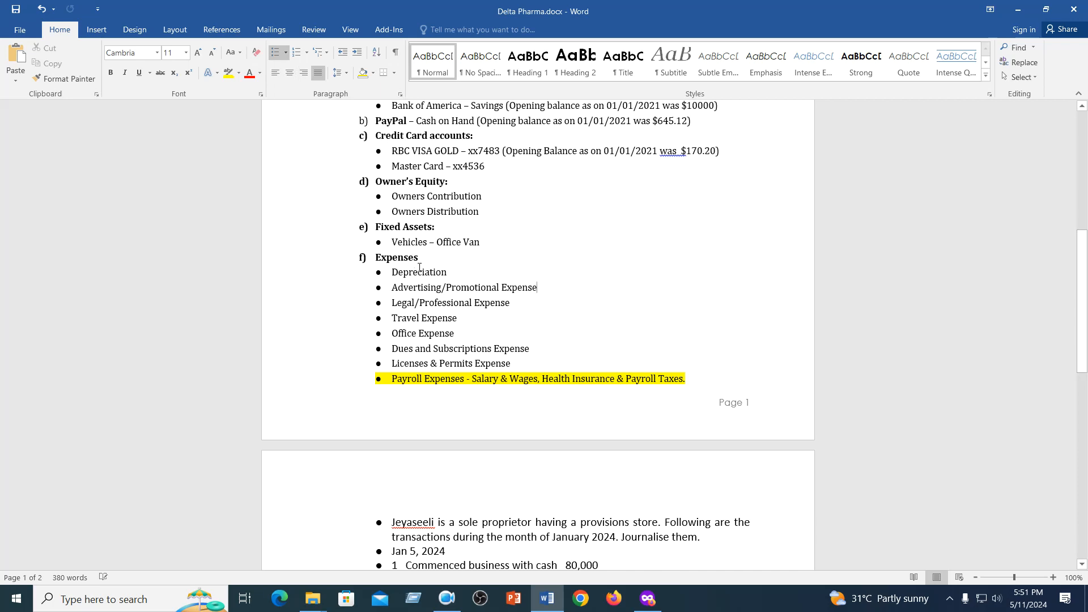
scroll(418, 267, "down", 2)
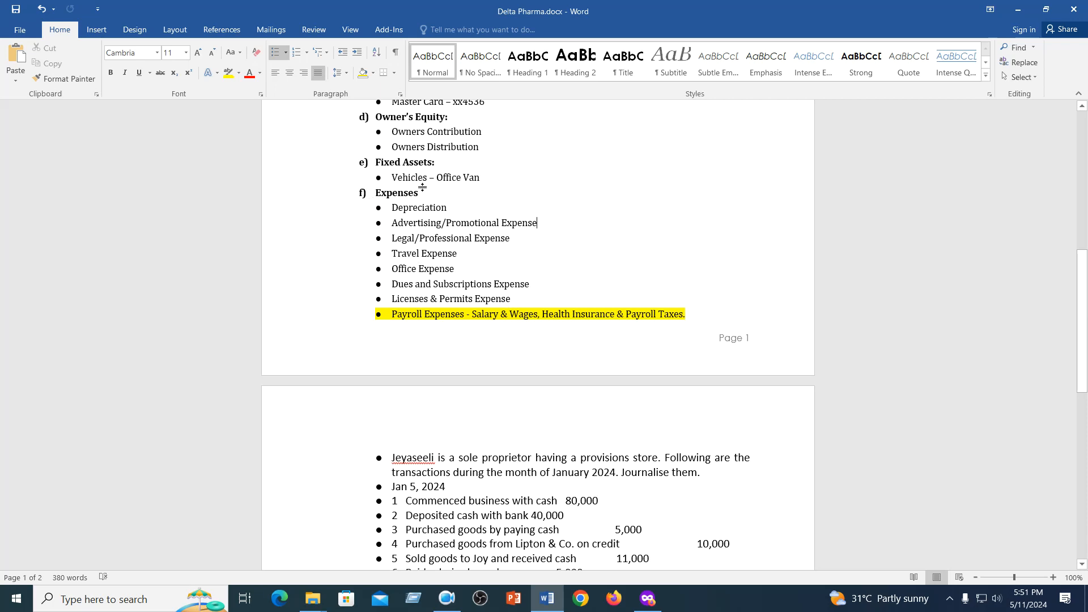
left_click_drag(435, 162, 374, 163)
left_click_drag(488, 177, 375, 193)
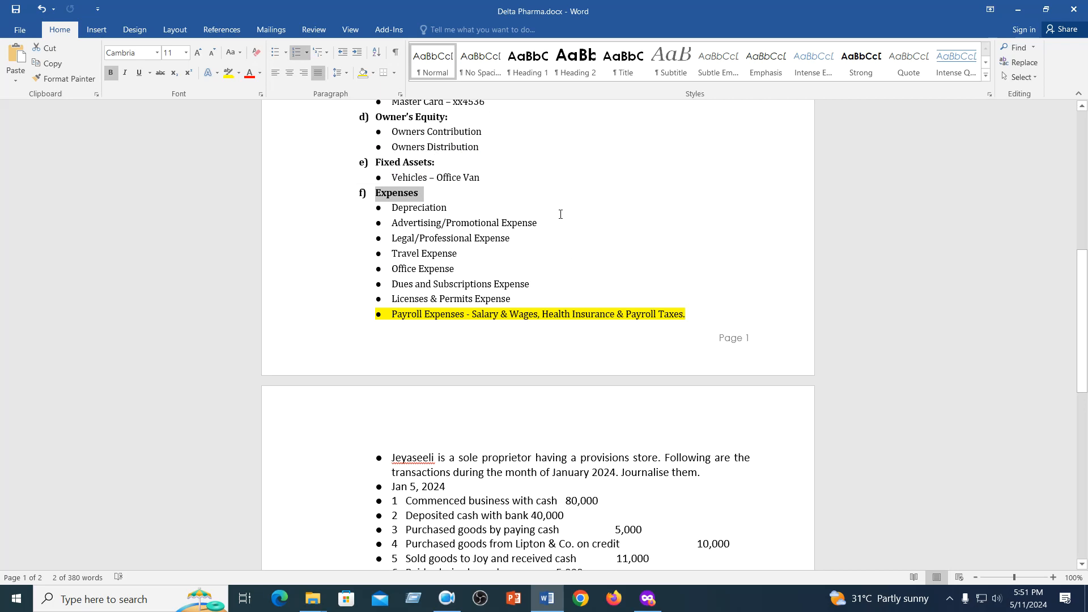
scroll(517, 204, "down", 1)
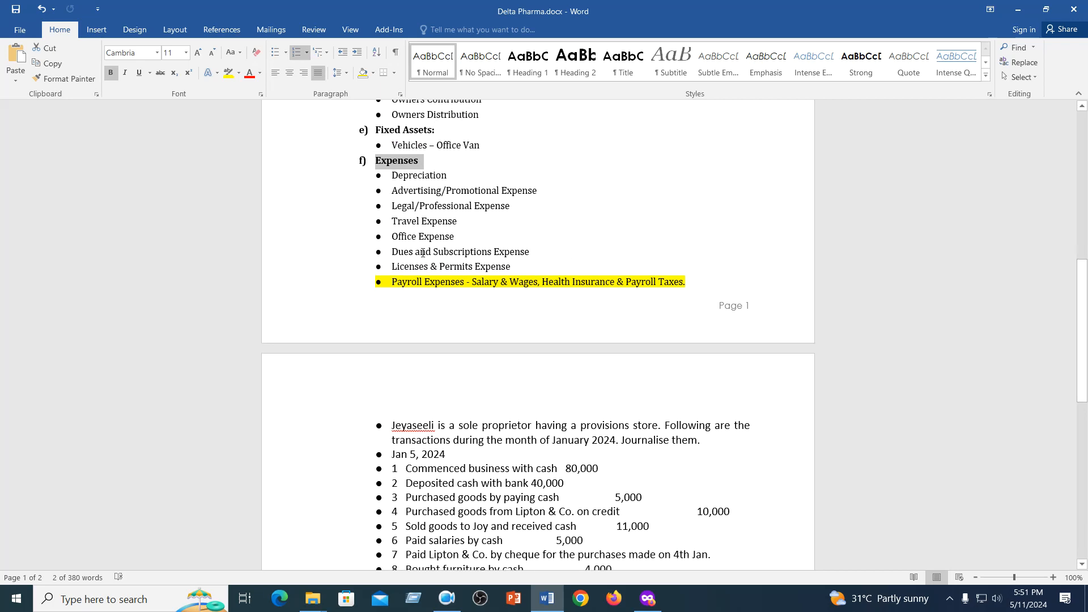
left_click_drag(700, 281, 566, 160)
left_click(654, 244)
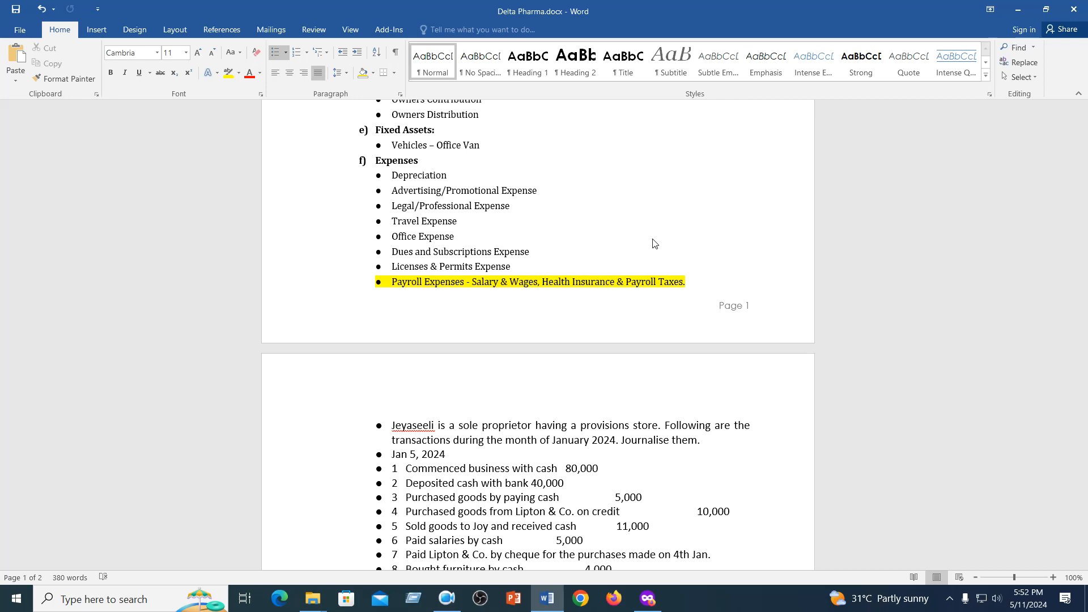
scroll(497, 218, "up", 5)
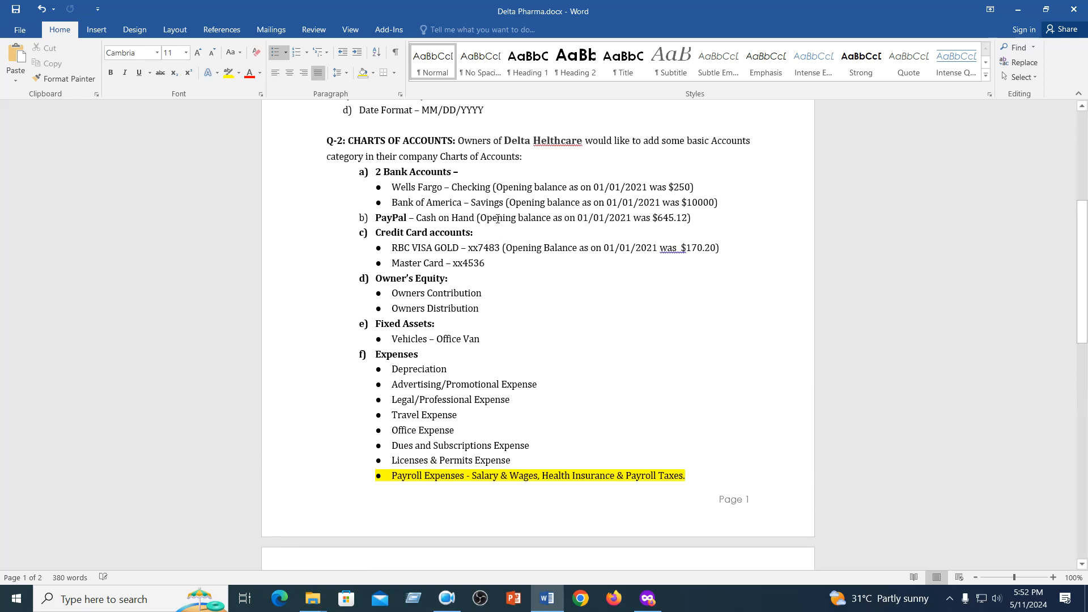
scroll(490, 251, "down", 3)
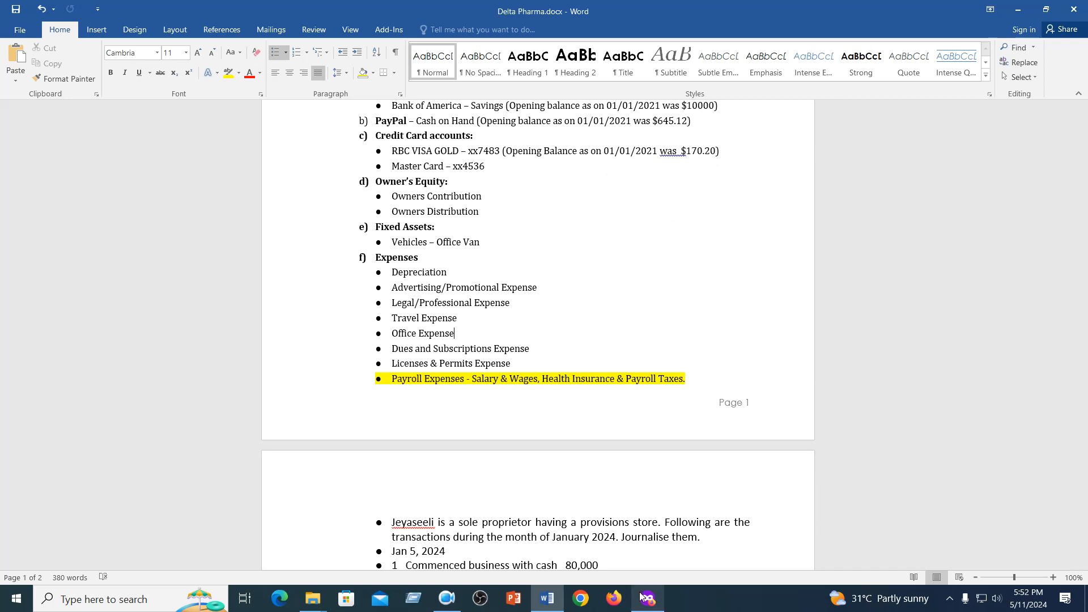
scroll(443, 317, "up", 2)
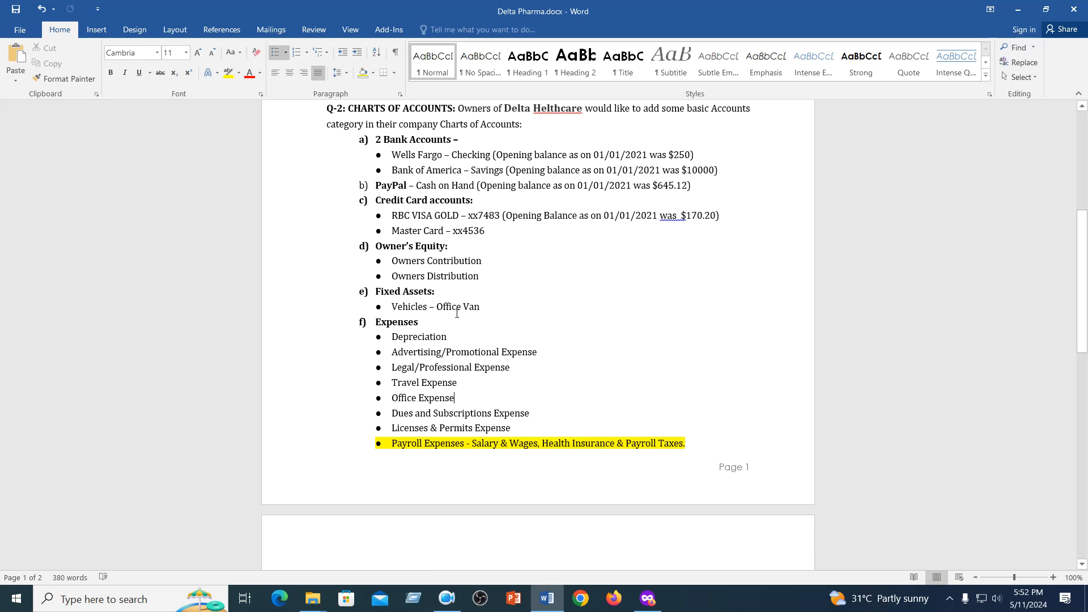
scroll(562, 438, "down", 1)
scroll(562, 438, "down", 1)
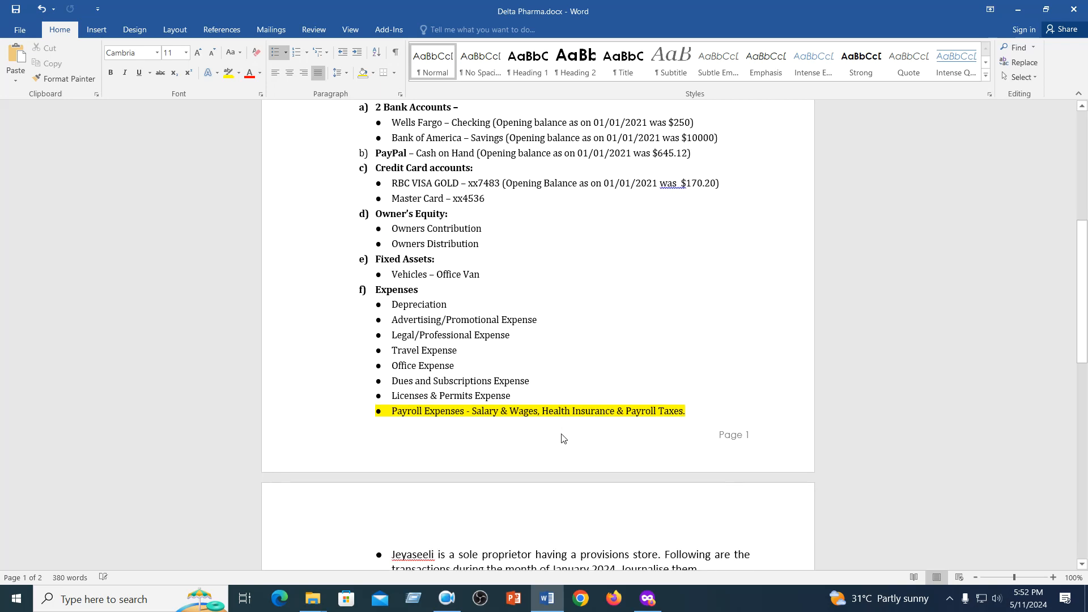
- Switch back to QuickBooks' Taxes page with the Sales Tax 10% return and show the Transactions sidebar menu
left_click(647, 598)
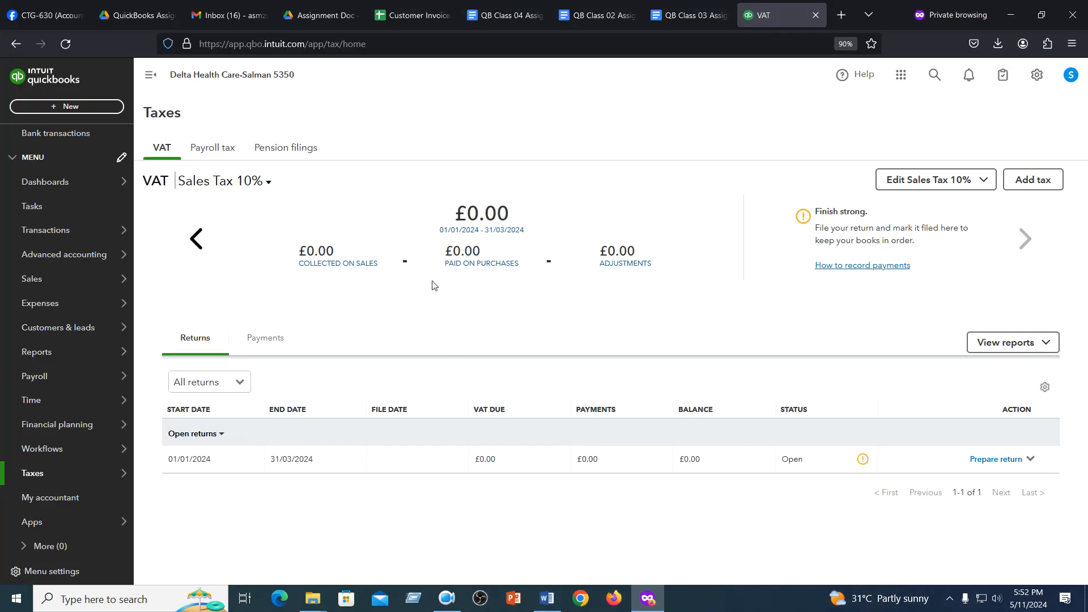
mouse_move(81, 259)
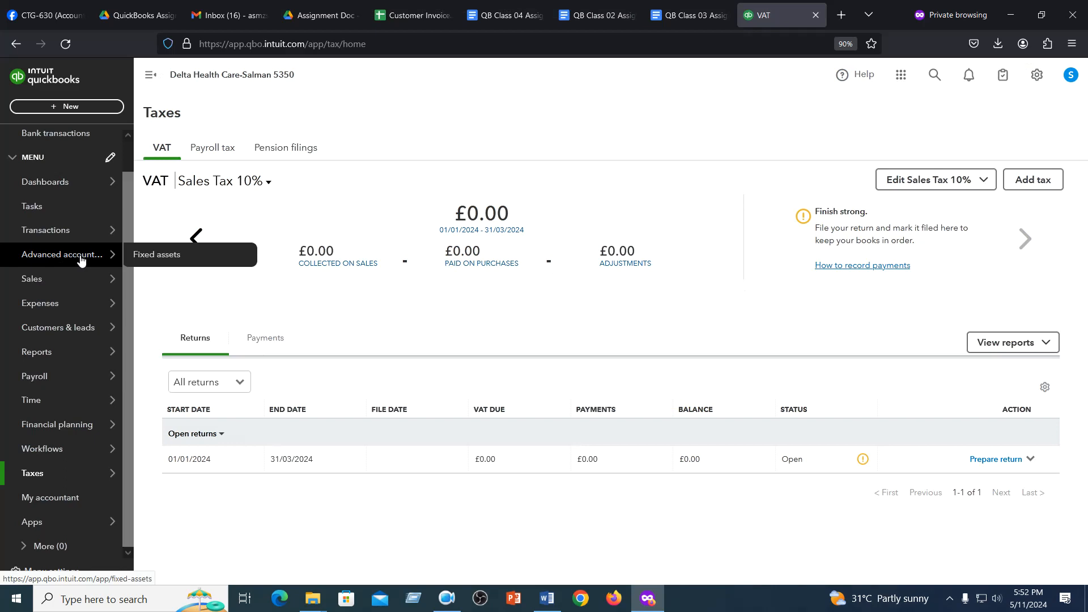
mouse_move(50, 237)
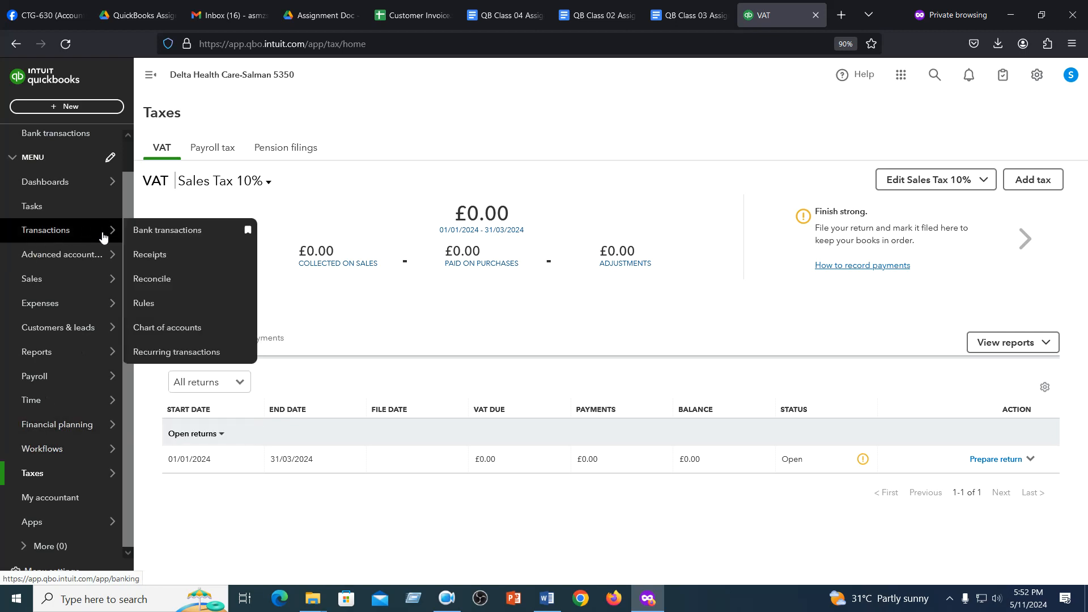
- Open the Chart of accounts and review all 73 accounts, from City Bank Current 1234567 down and back to the top
left_click(178, 329)
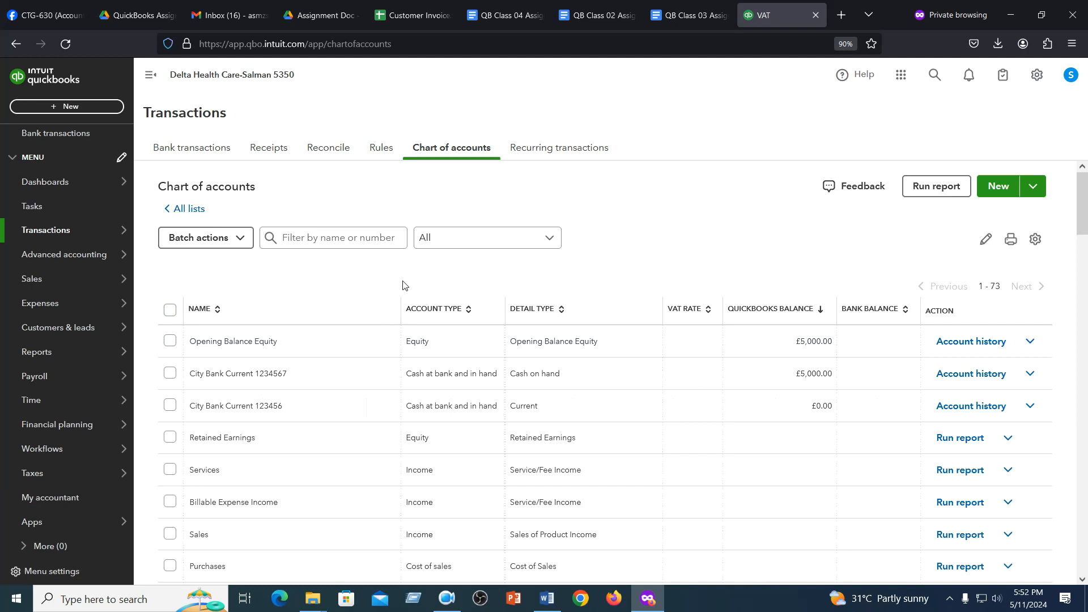
scroll(402, 285, "down", 10)
scroll(402, 285, "down", 20)
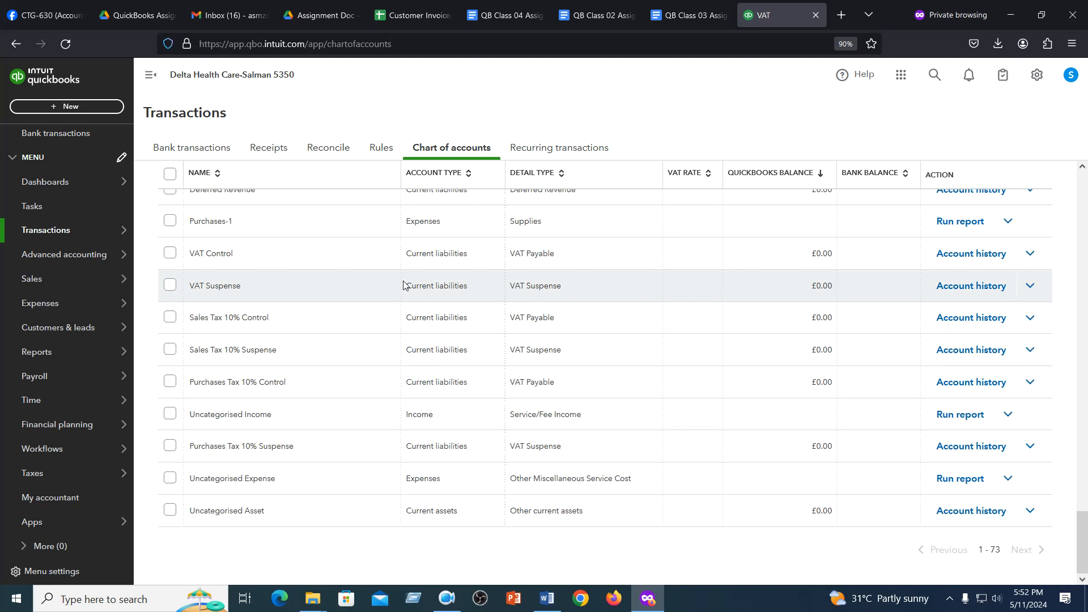
scroll(403, 285, "up", 10)
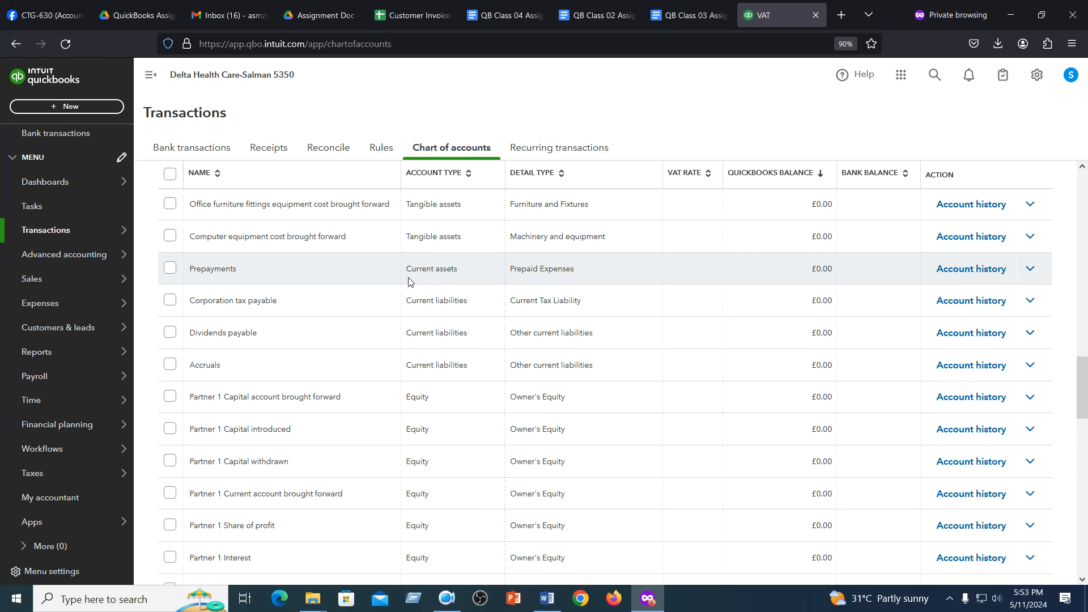
scroll(408, 282, "up", 15)
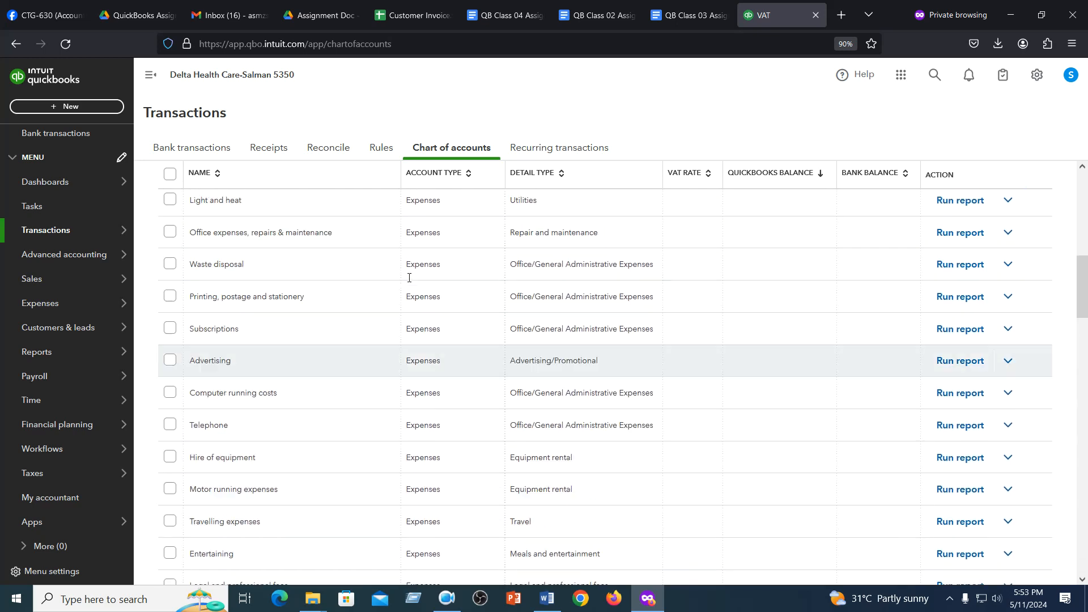
scroll(408, 278, "up", 4)
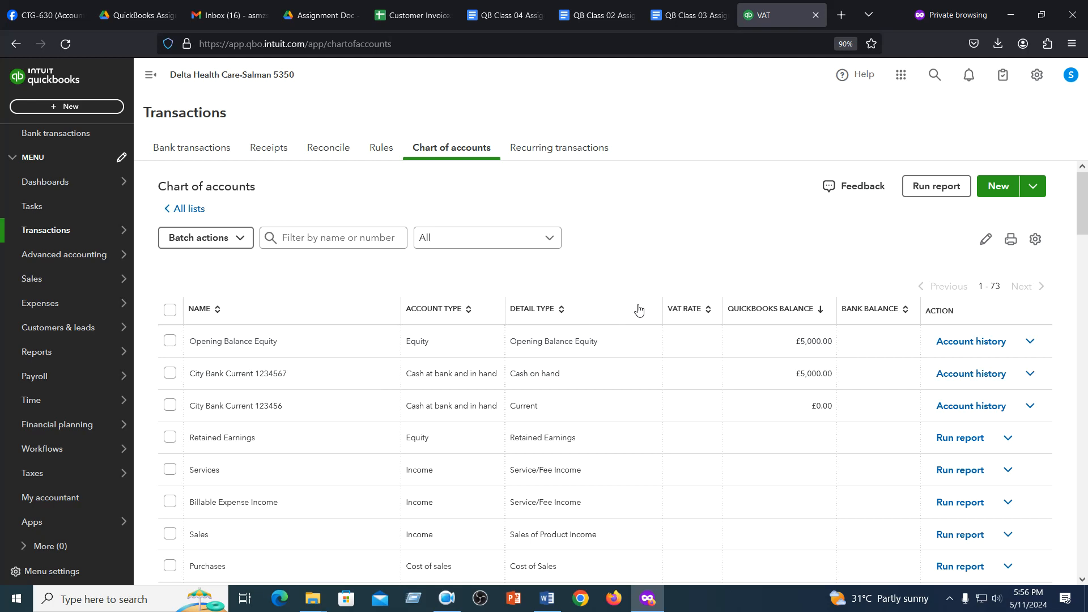
- Open the gear settings menu over the chart of accounts list
scroll(733, 359, "down", 3)
scroll(734, 359, "up", 2)
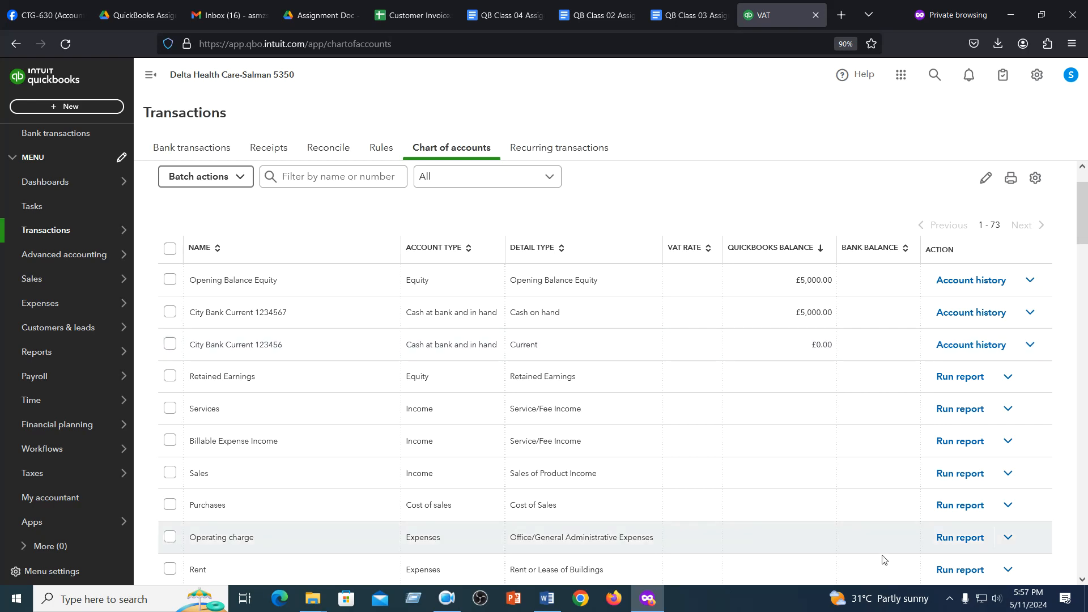
left_click(1039, 77)
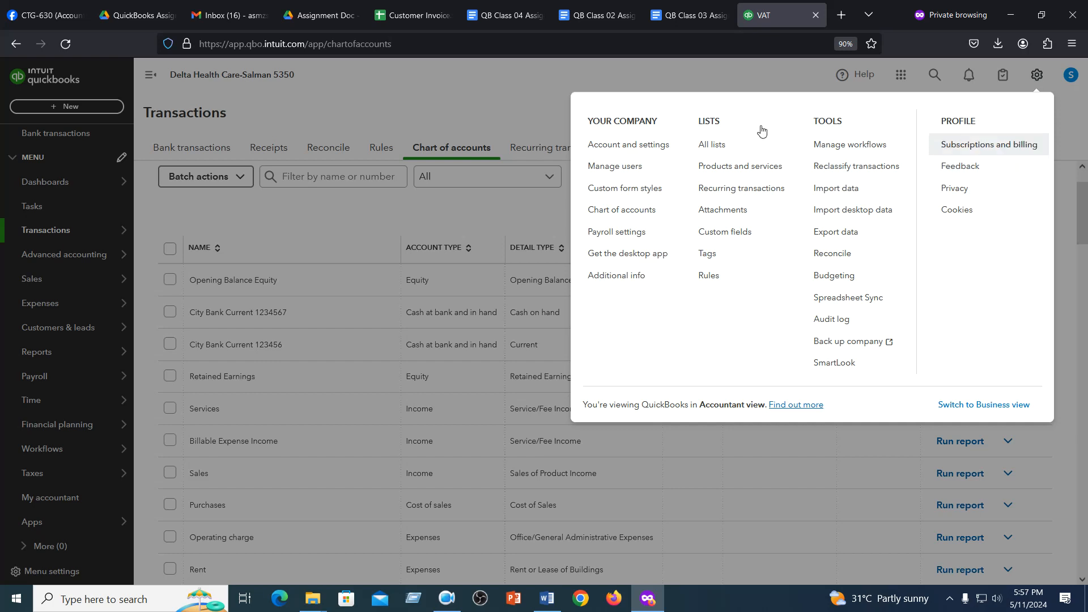
- Turn on Enable account numbers and Show account numbers in Advanced chart of accounts settings, and save
left_click(466, 94)
left_click(1037, 75)
left_click(611, 145)
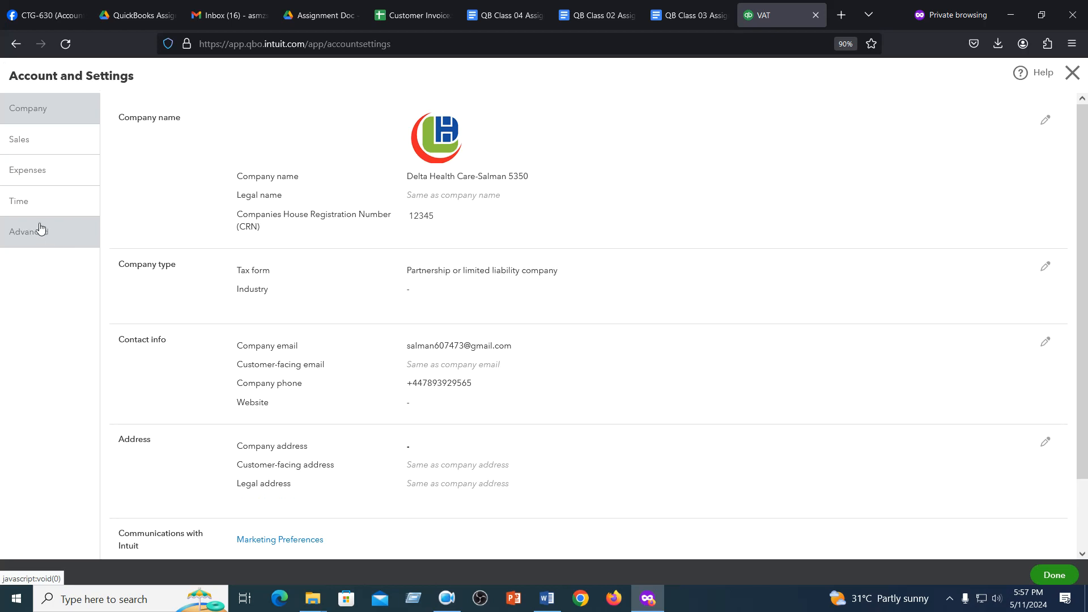
left_click(41, 232)
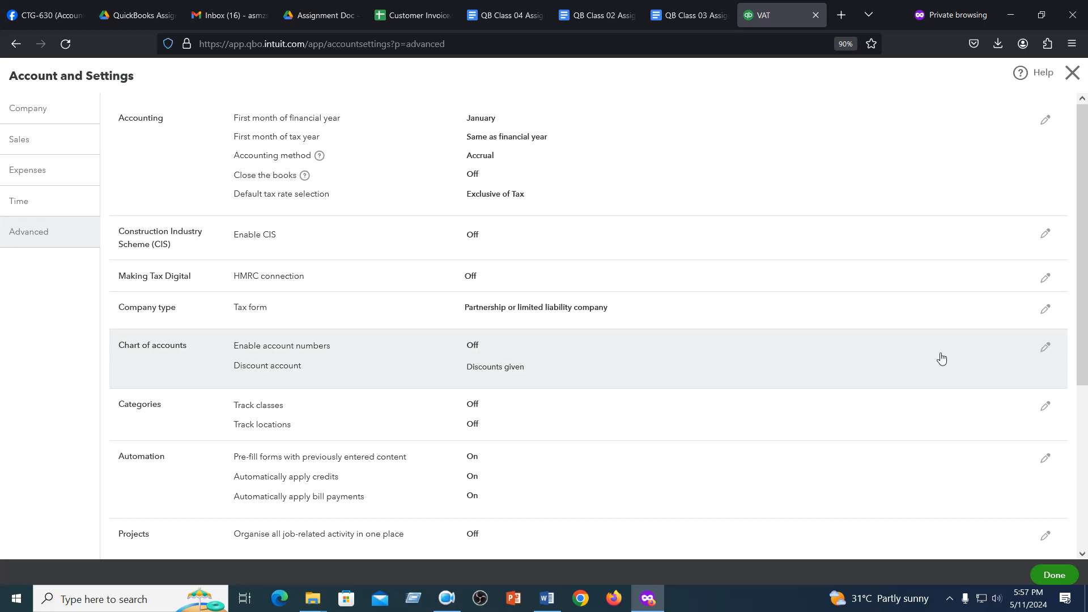
left_click(1046, 349)
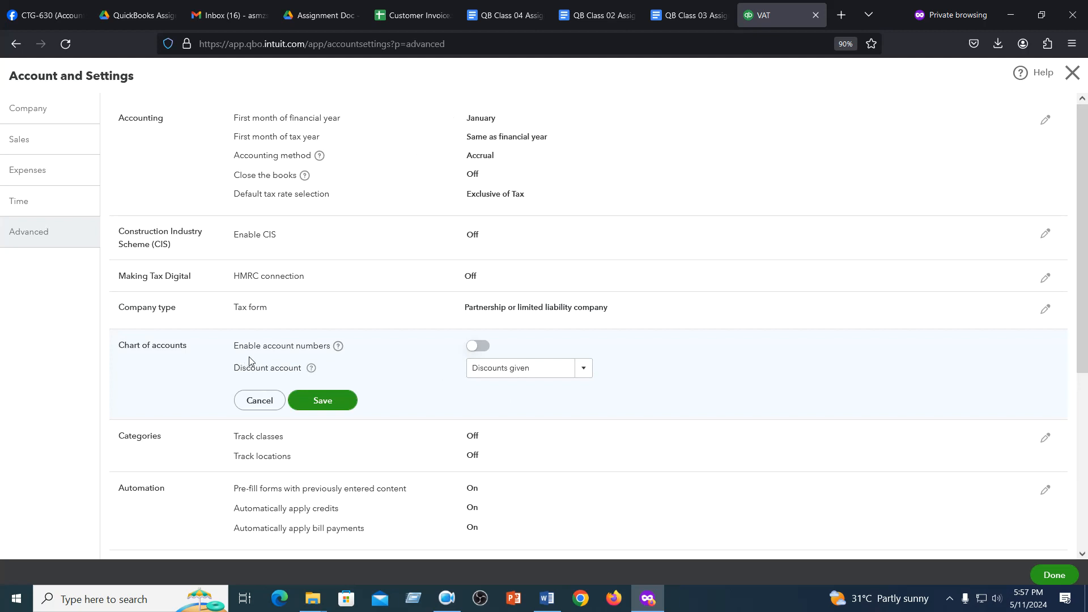
left_click(478, 345)
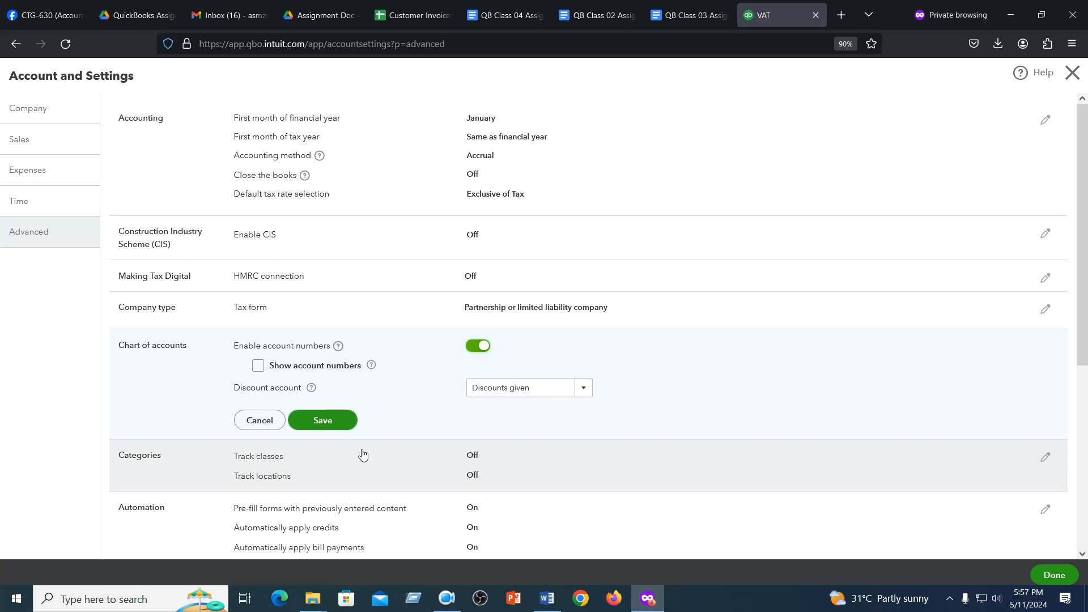
left_click(257, 365)
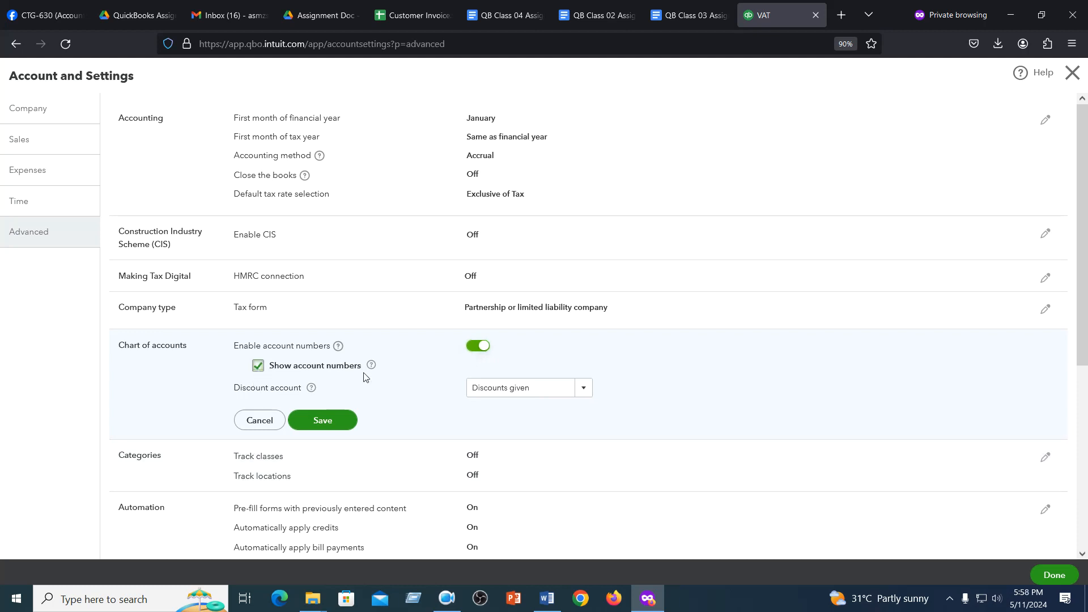
left_click(322, 422)
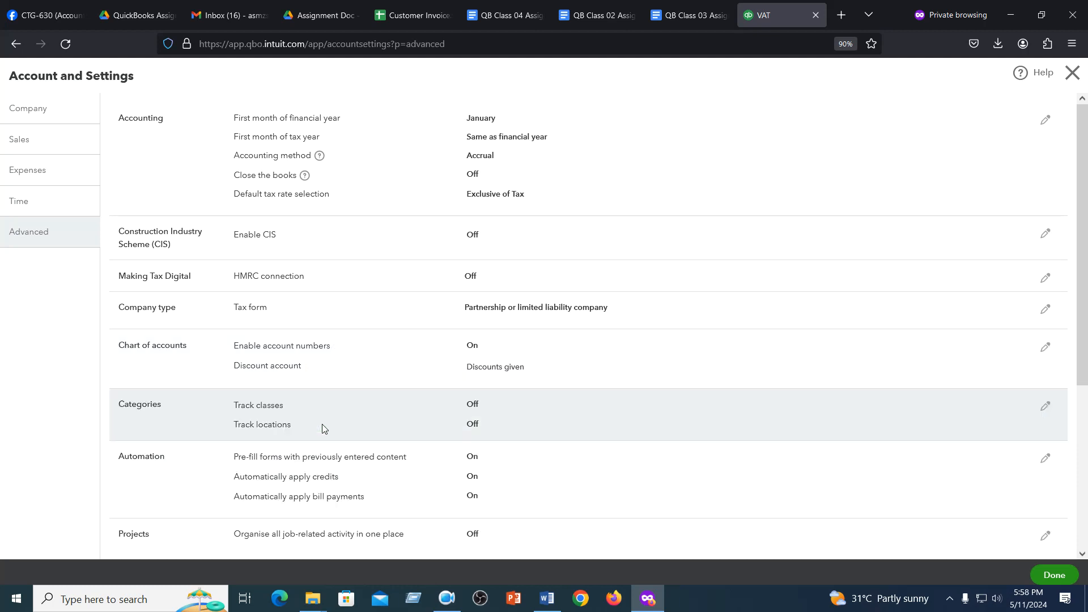
left_click(1073, 73)
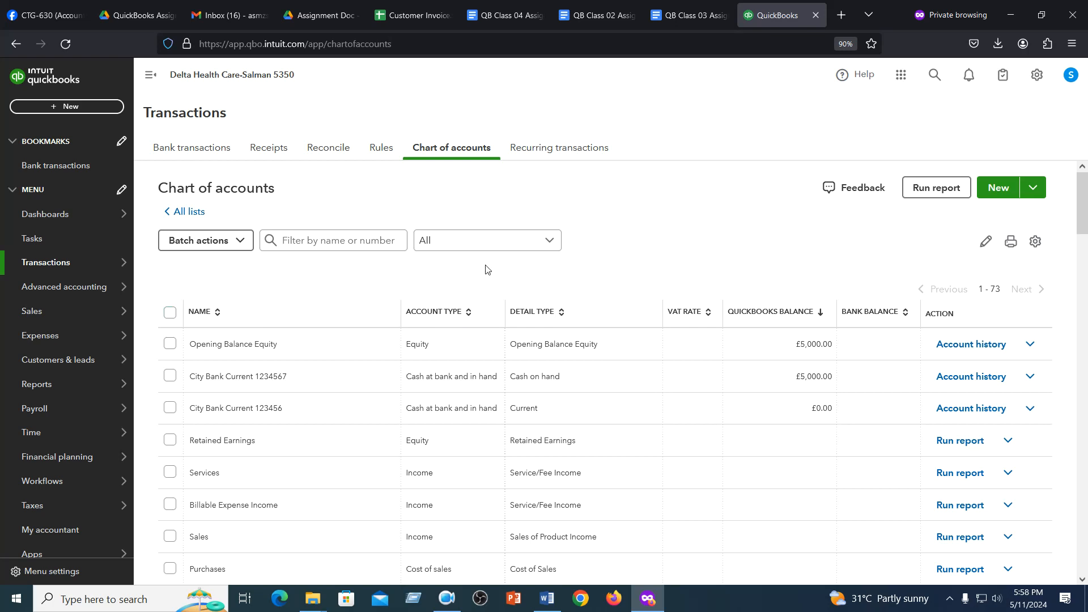
- Reload, reopen Chart of accounts and open the New account form, then switch to Word
left_click(63, 47)
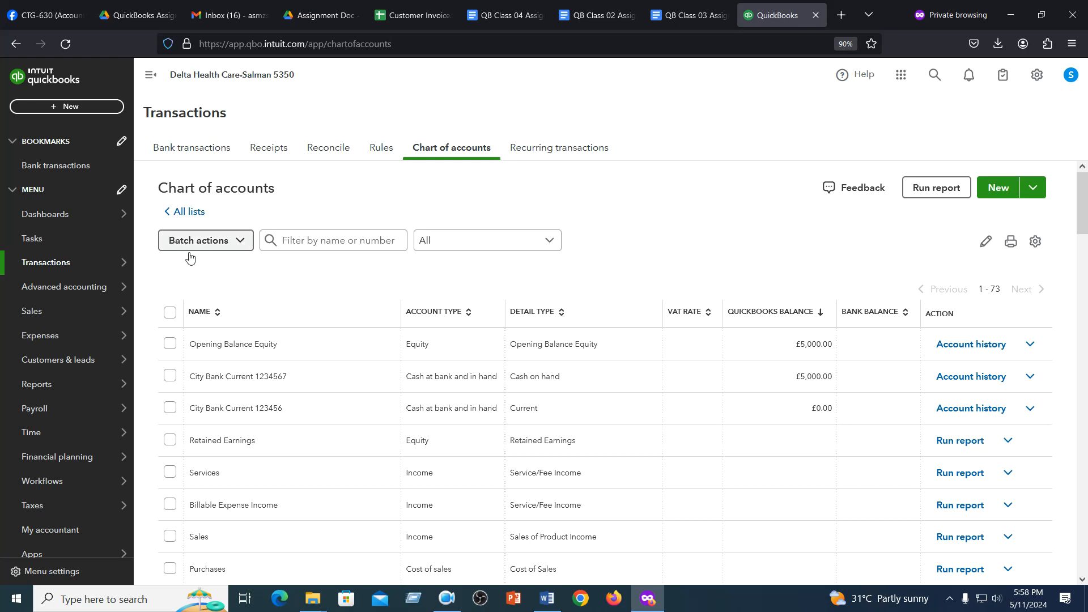
mouse_move(46, 262)
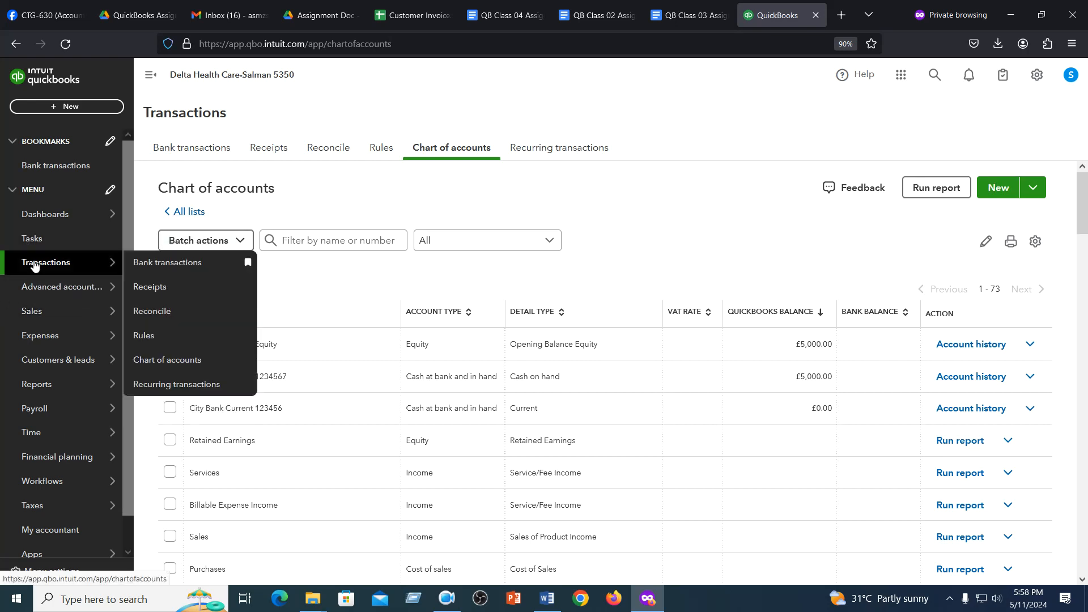
left_click(166, 361)
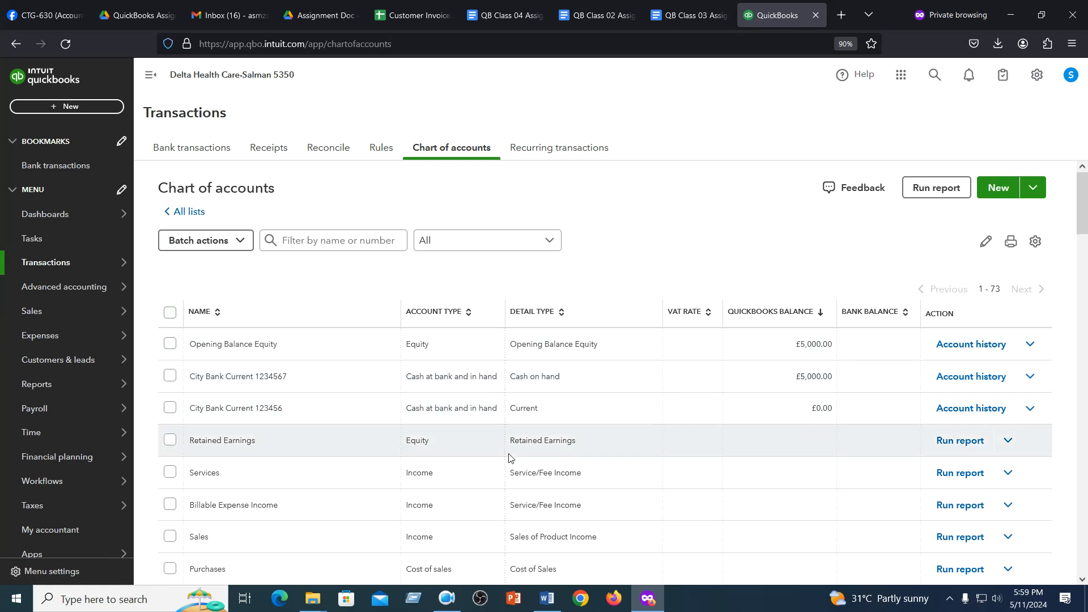
scroll(506, 457, "down", 8)
scroll(507, 457, "down", 6)
scroll(505, 455, "up", 14)
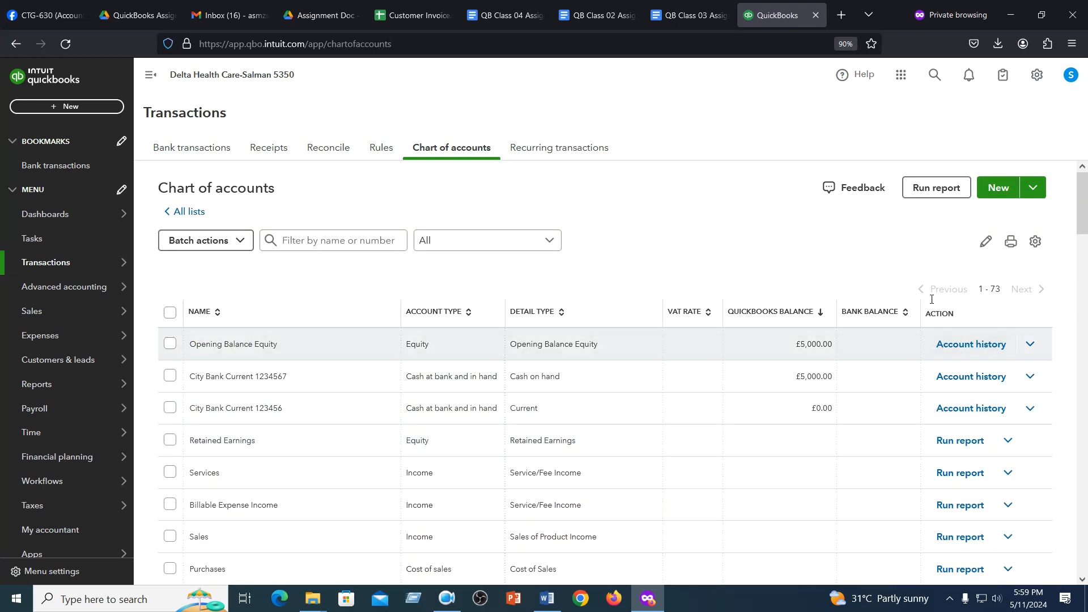
left_click(1001, 191)
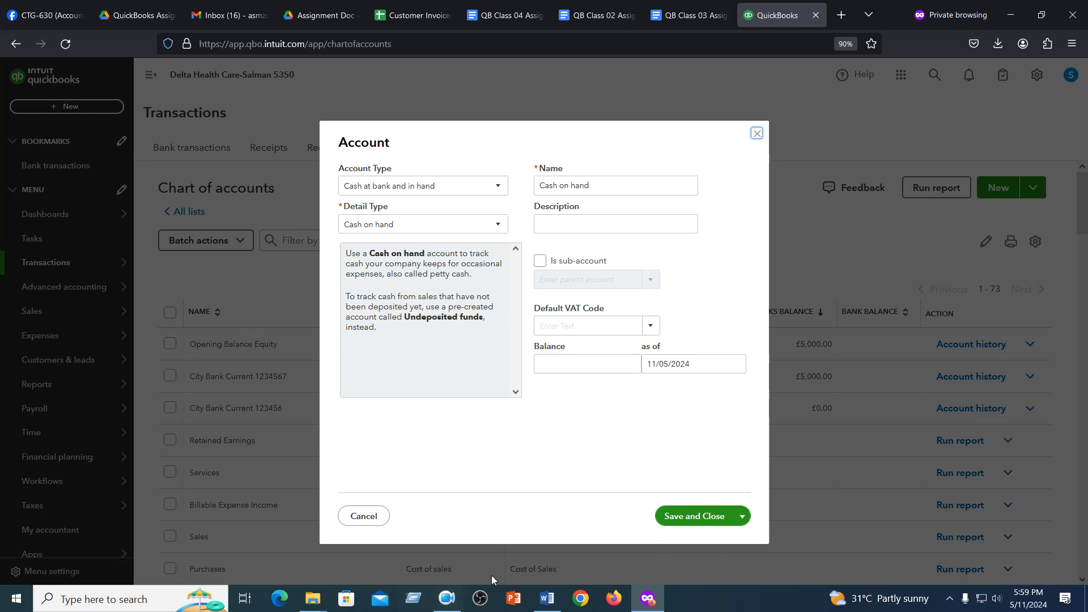
left_click(547, 599)
- Select 'Wells Fargo – Checking' in the Q-2 list and return to QuickBooks
scroll(500, 334, "up", 2)
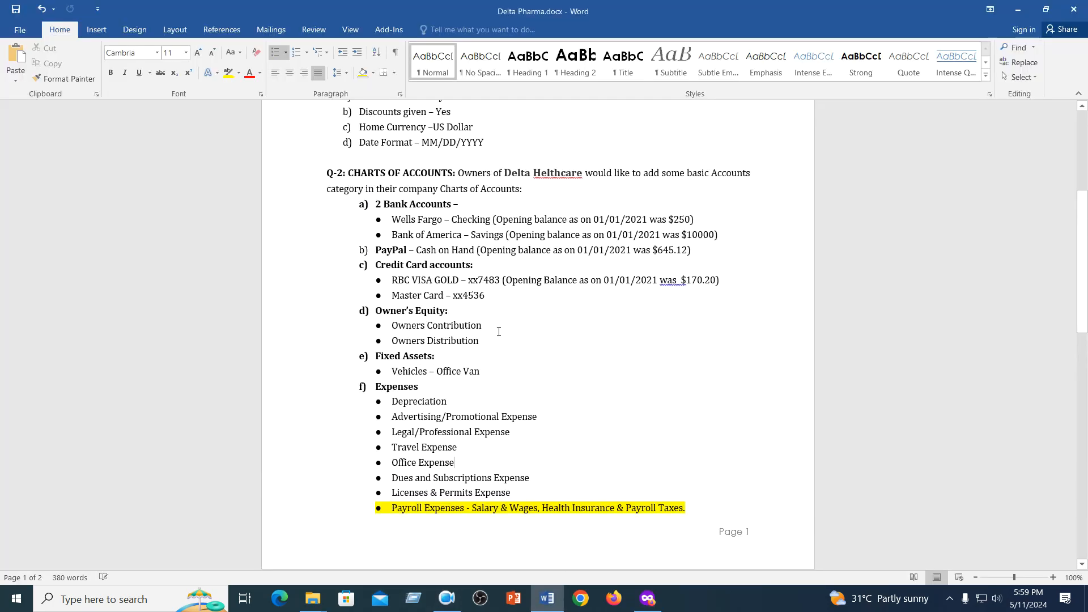
left_click_drag(700, 219, 392, 219)
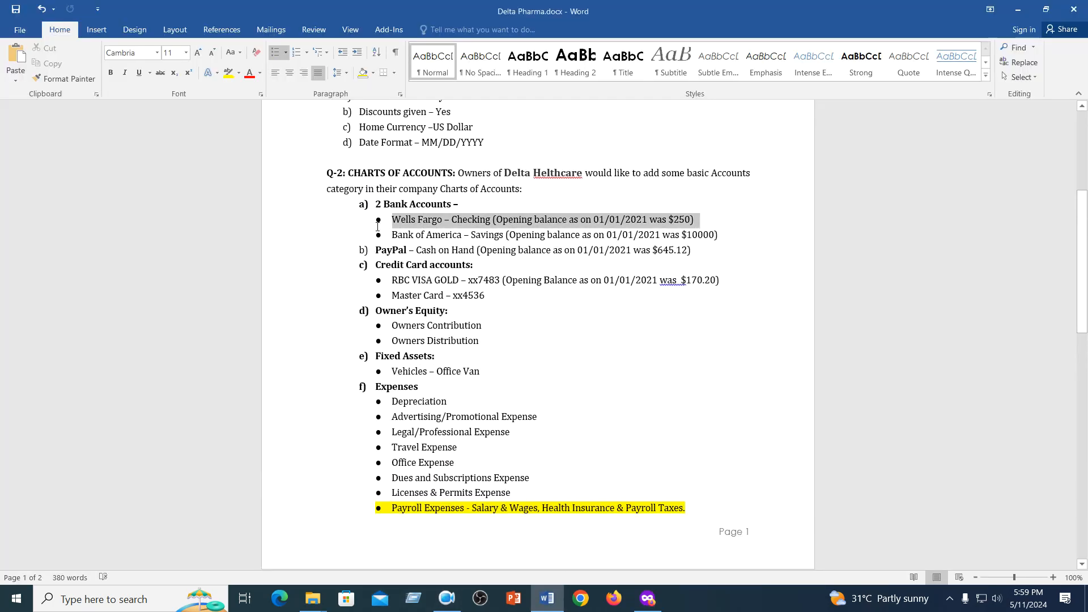
left_click(473, 264)
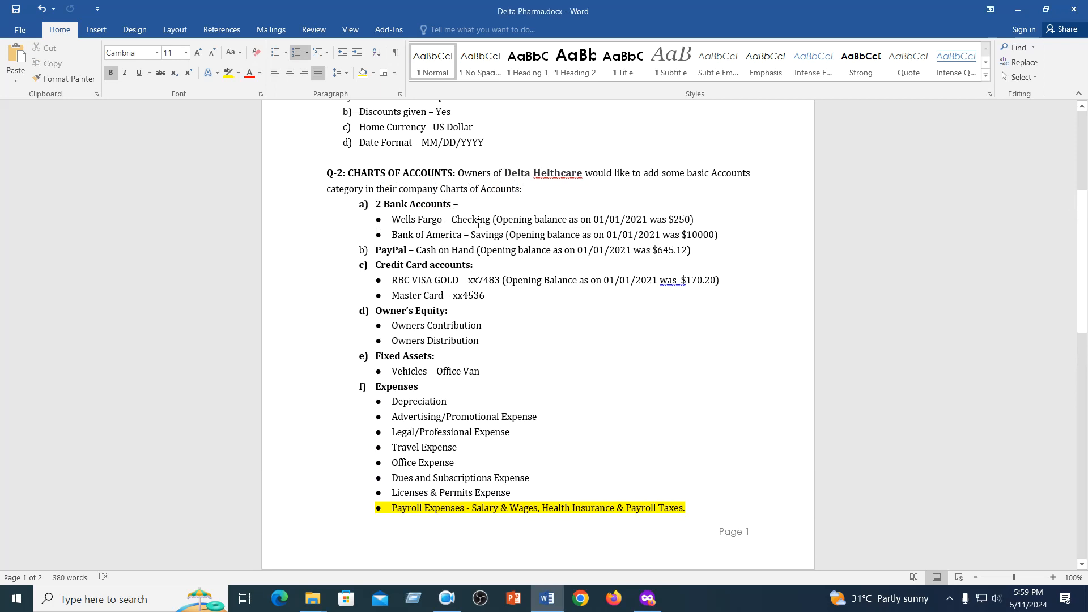
left_click_drag(491, 220, 392, 222)
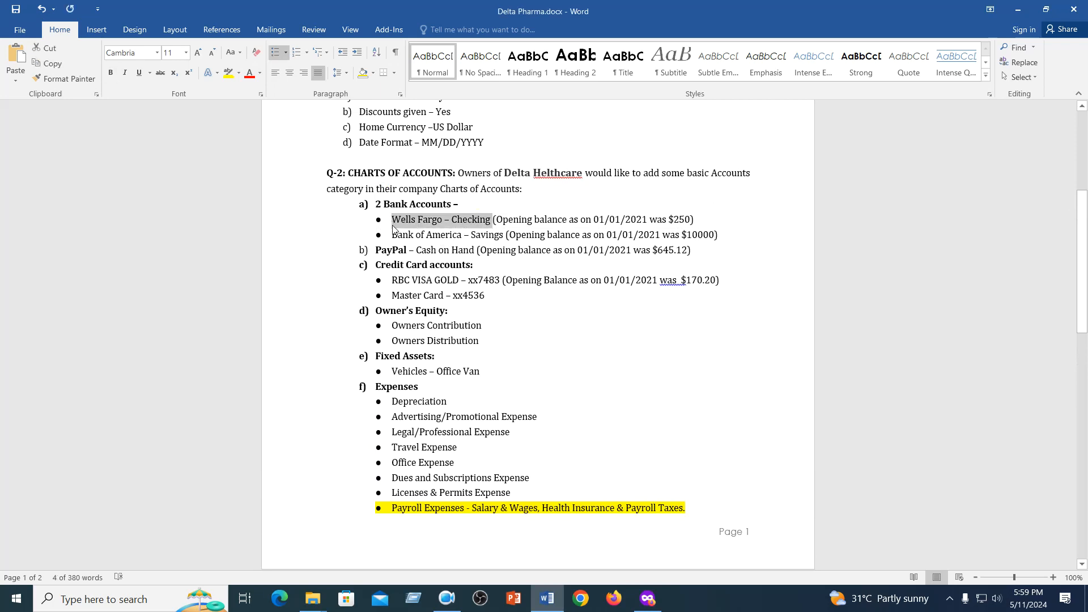
left_click(1018, 10)
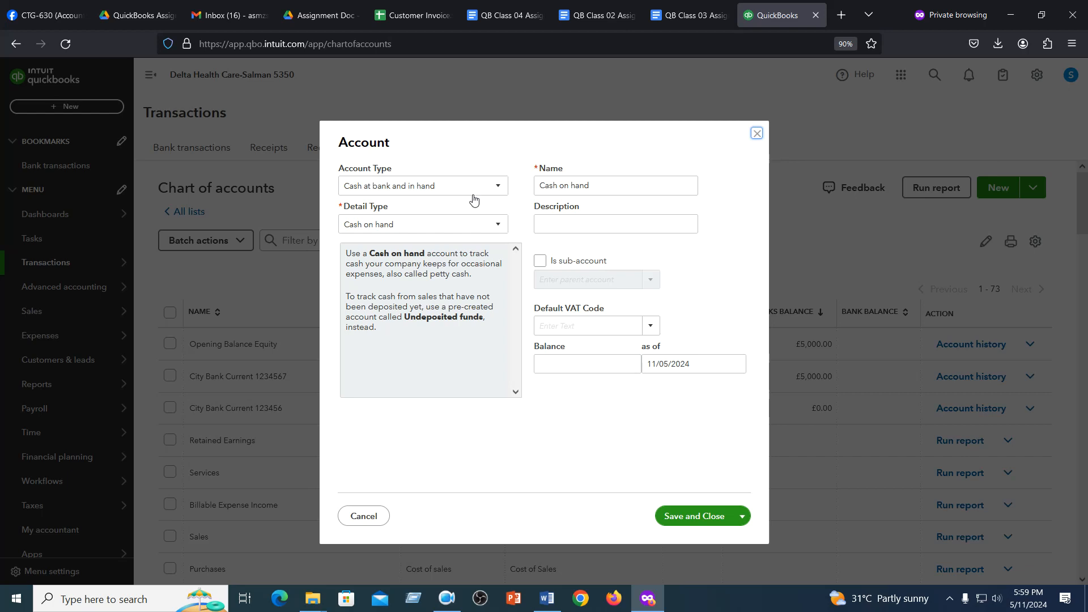
- Set account type Cash at bank and in hand and detail type Current
left_click(493, 227)
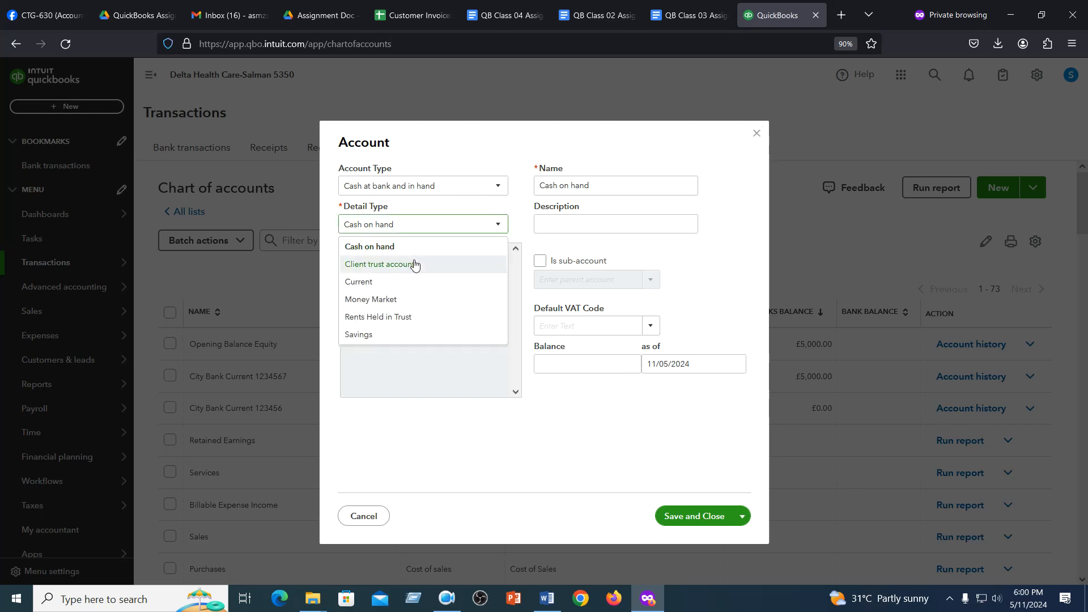
left_click(497, 190)
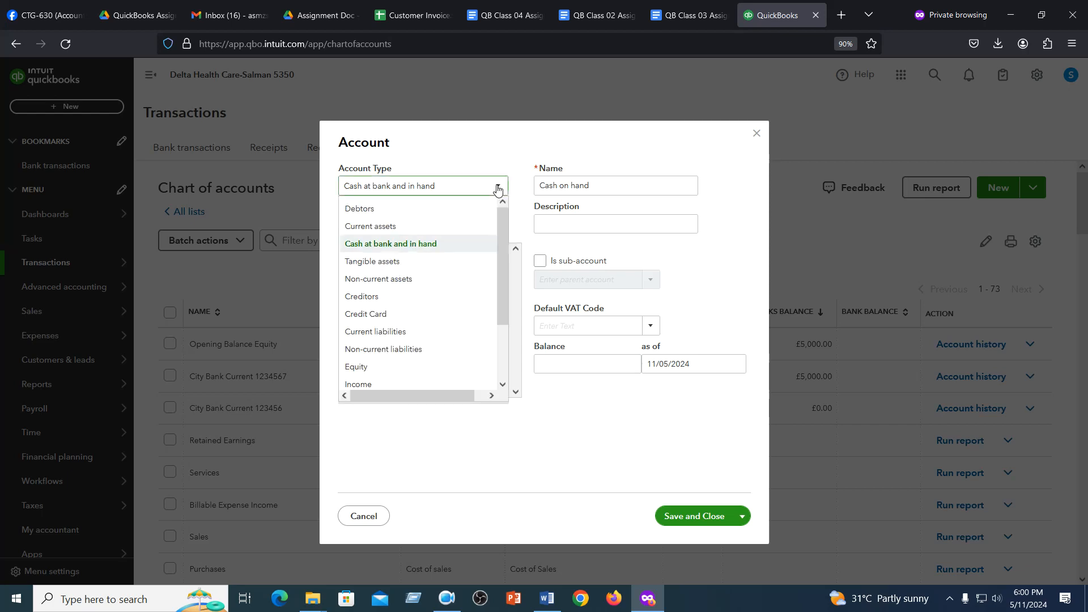
left_click(440, 250)
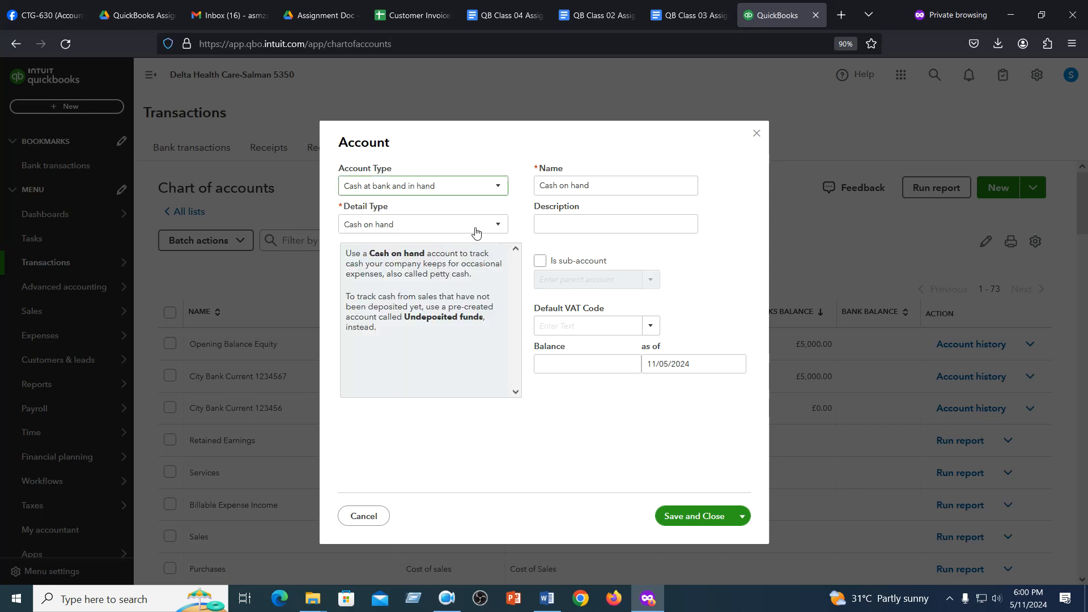
left_click(495, 226)
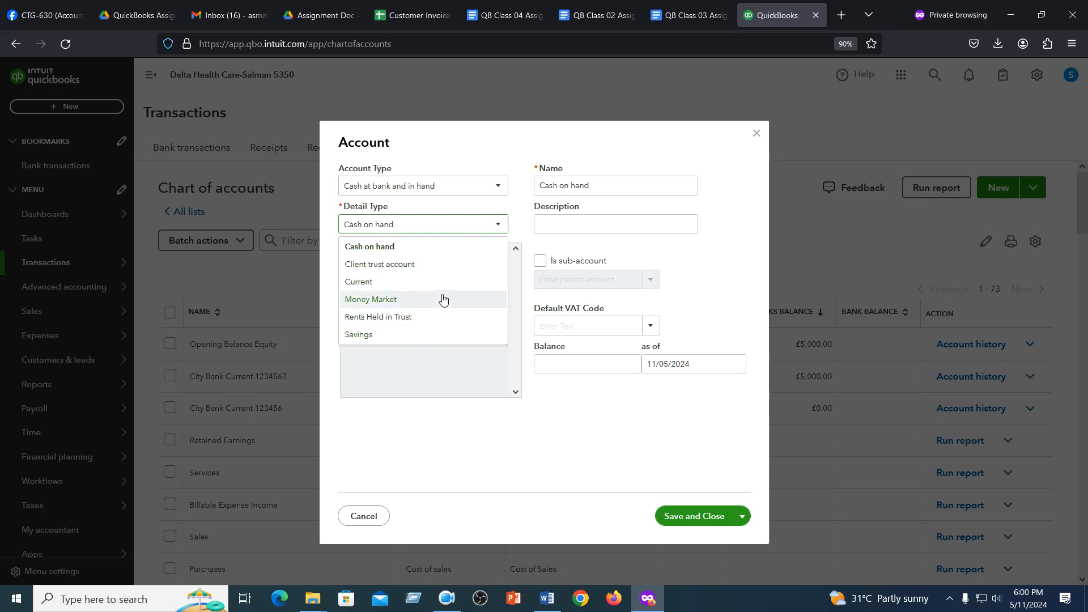
left_click(499, 187)
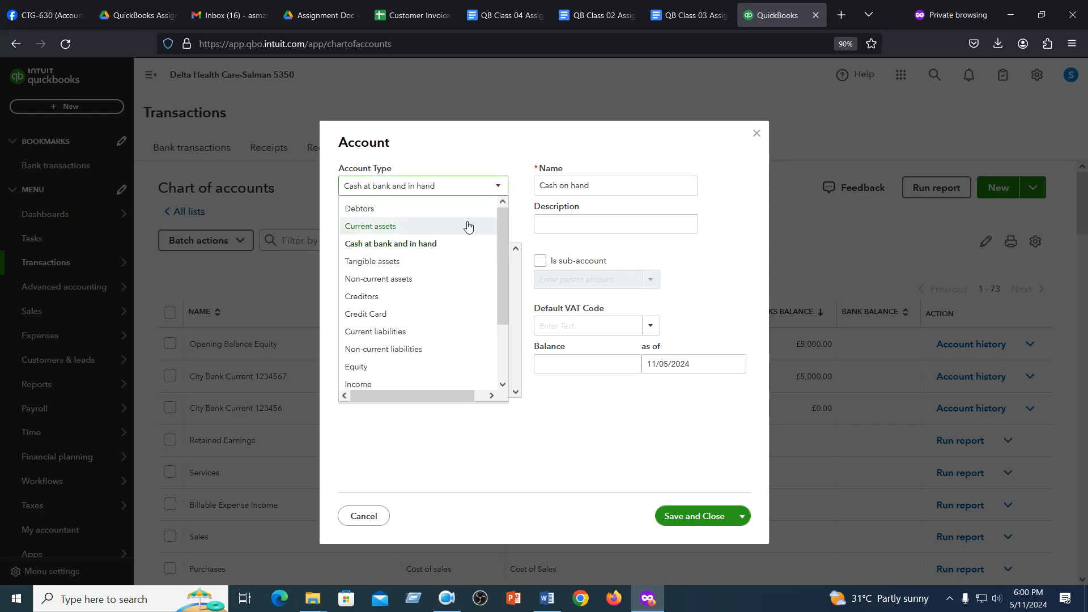
scroll(467, 226, "down", 2)
scroll(468, 227, "up", 2)
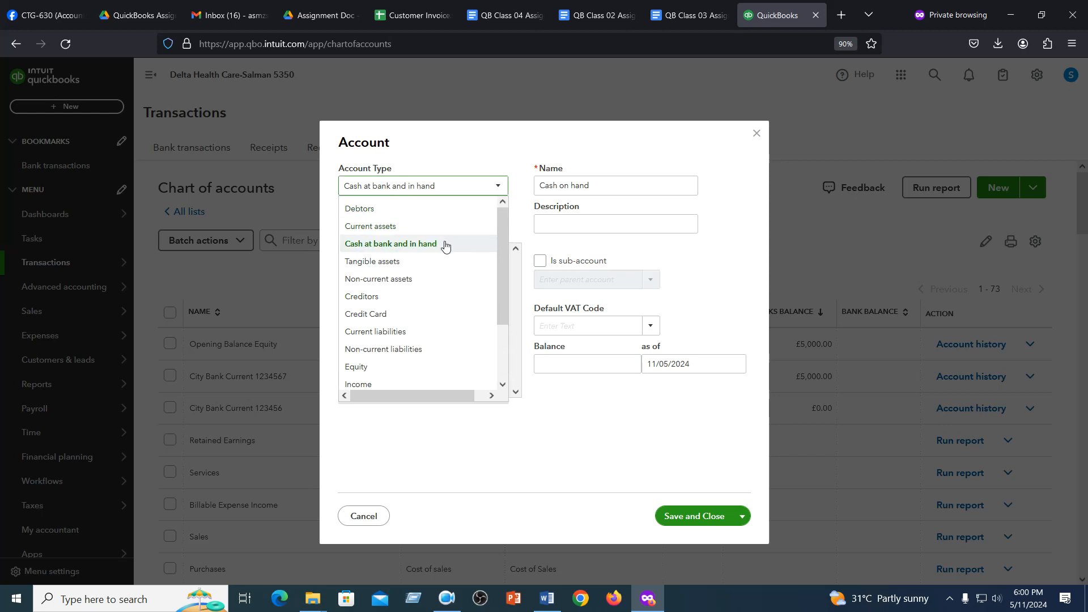
left_click(444, 245)
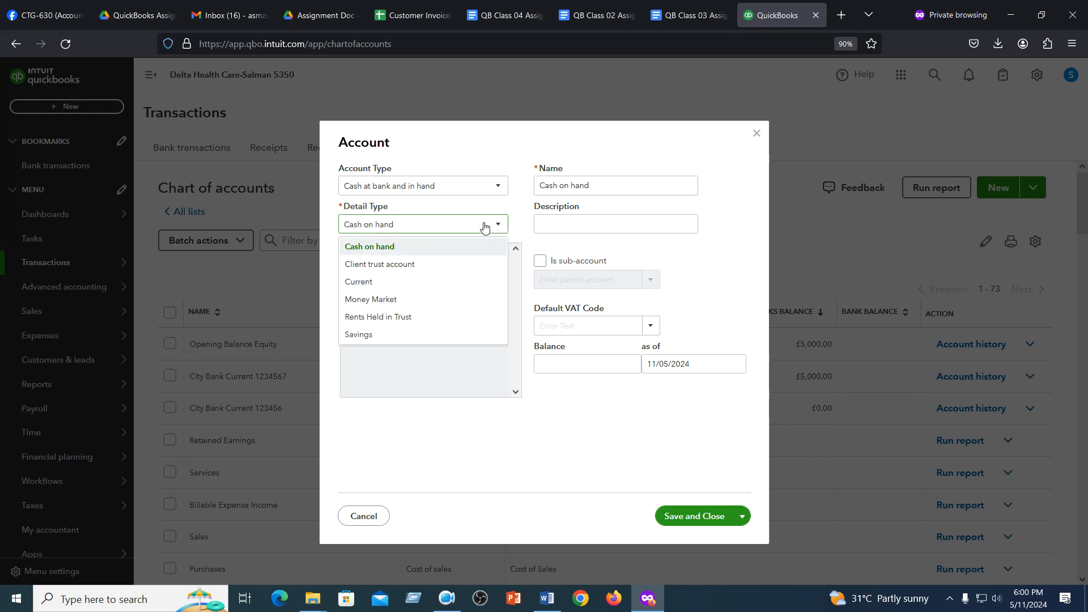
left_click(458, 284)
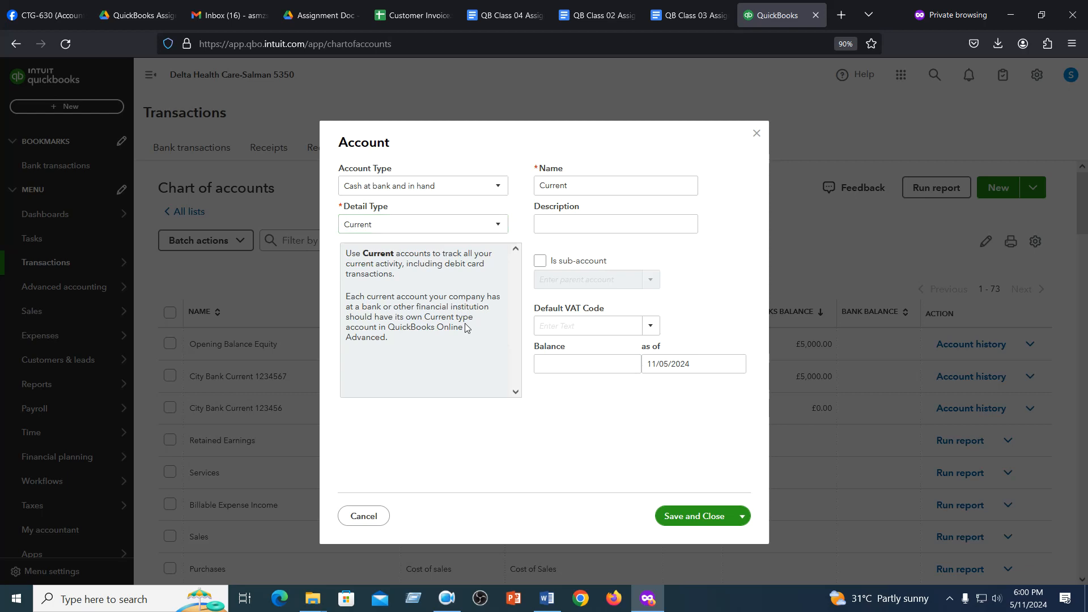
- Recheck both dropdowns, confirming Cash at bank and in hand with Current detail type
left_click(499, 186)
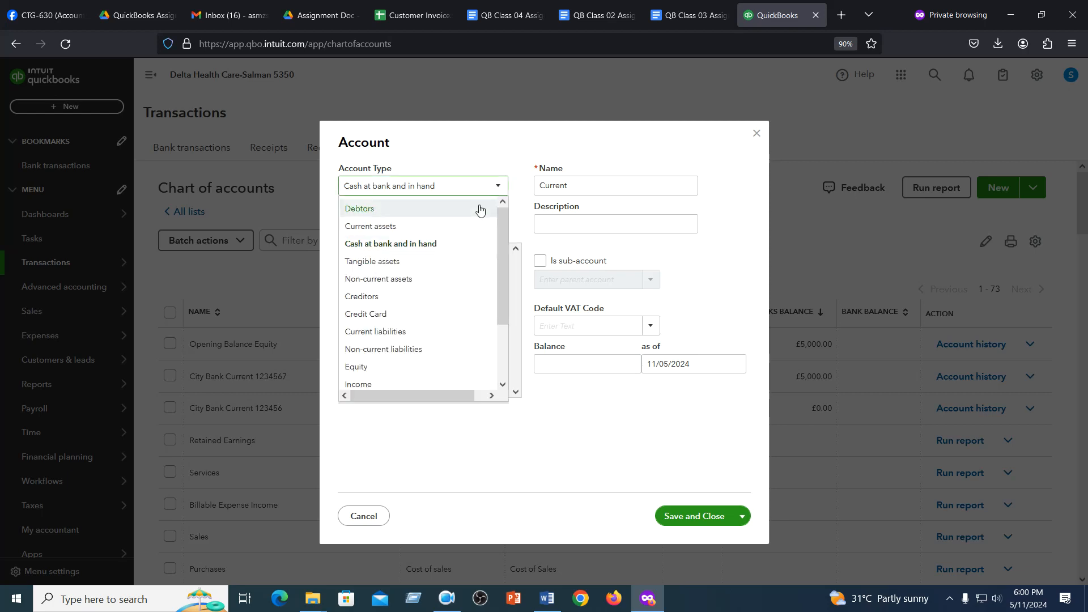
scroll(476, 218, "down", 2)
scroll(477, 217, "up", 2)
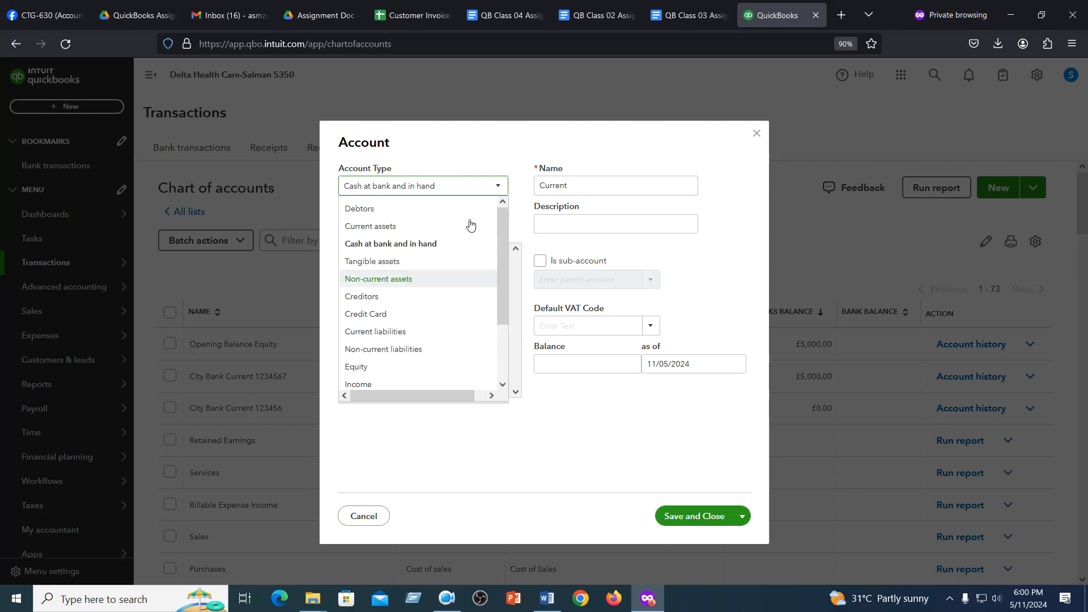
left_click(408, 244)
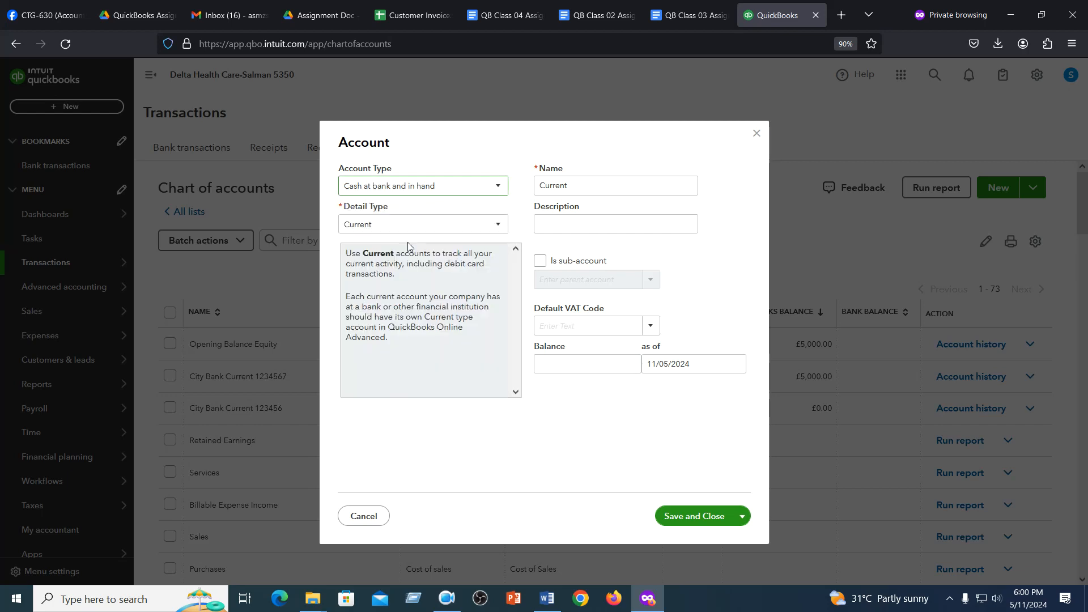
left_click(491, 224)
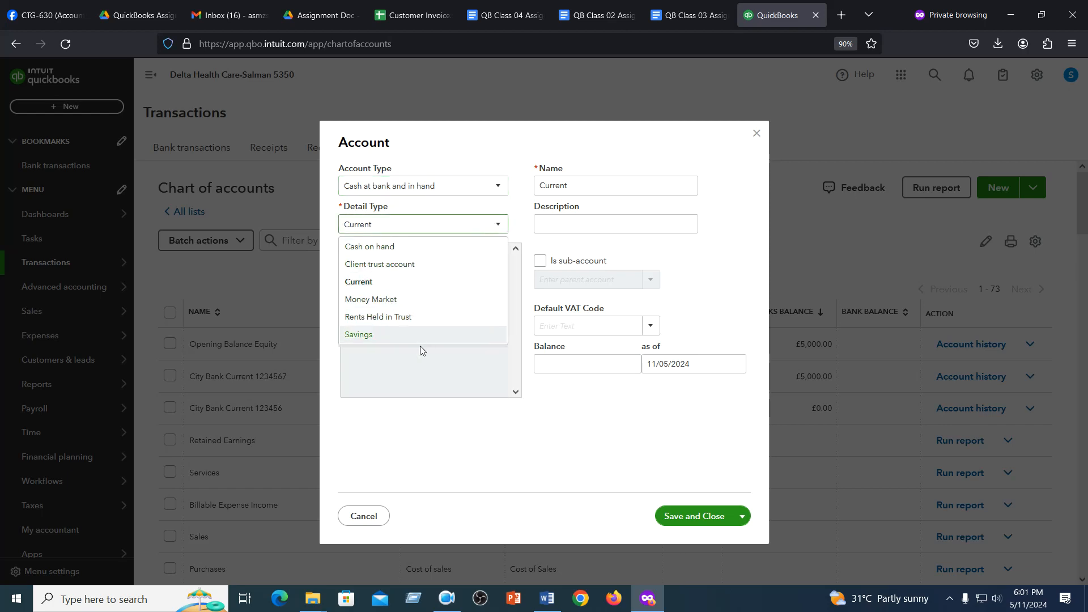
left_click(436, 288)
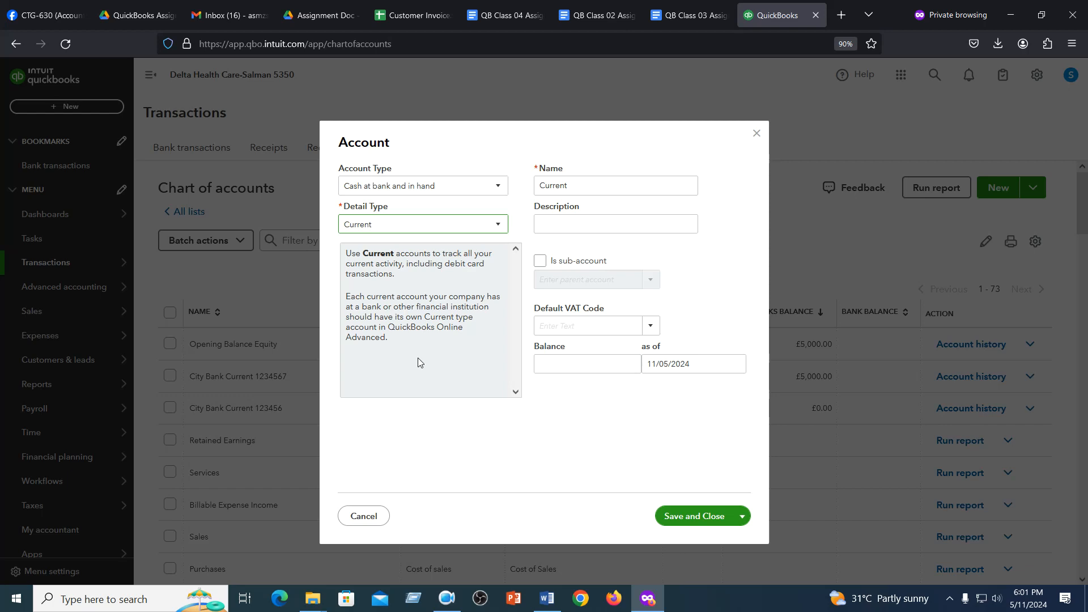
left_click(453, 223)
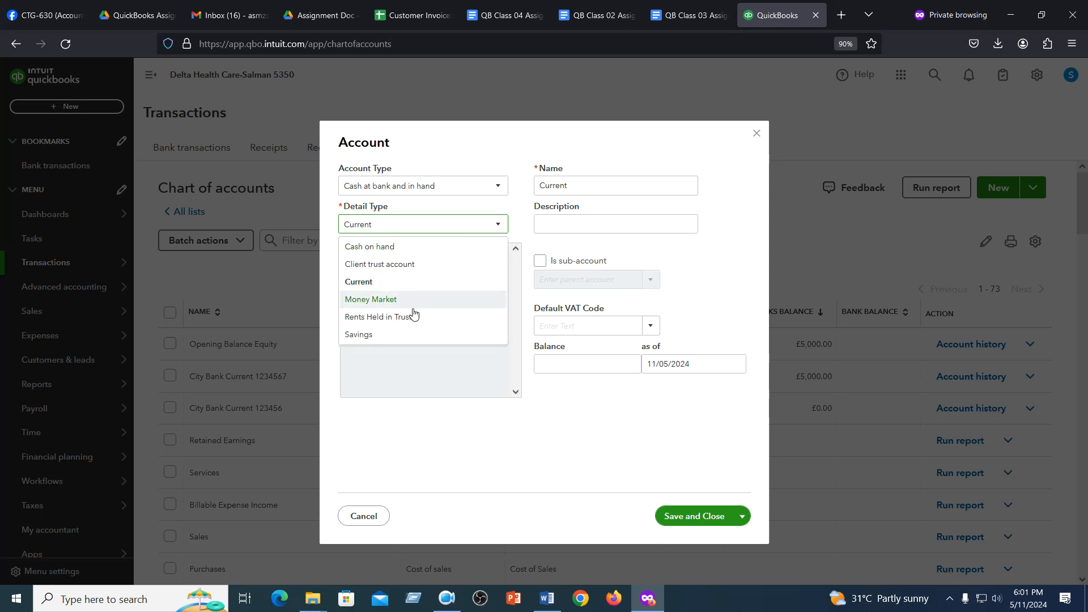
left_click(453, 233)
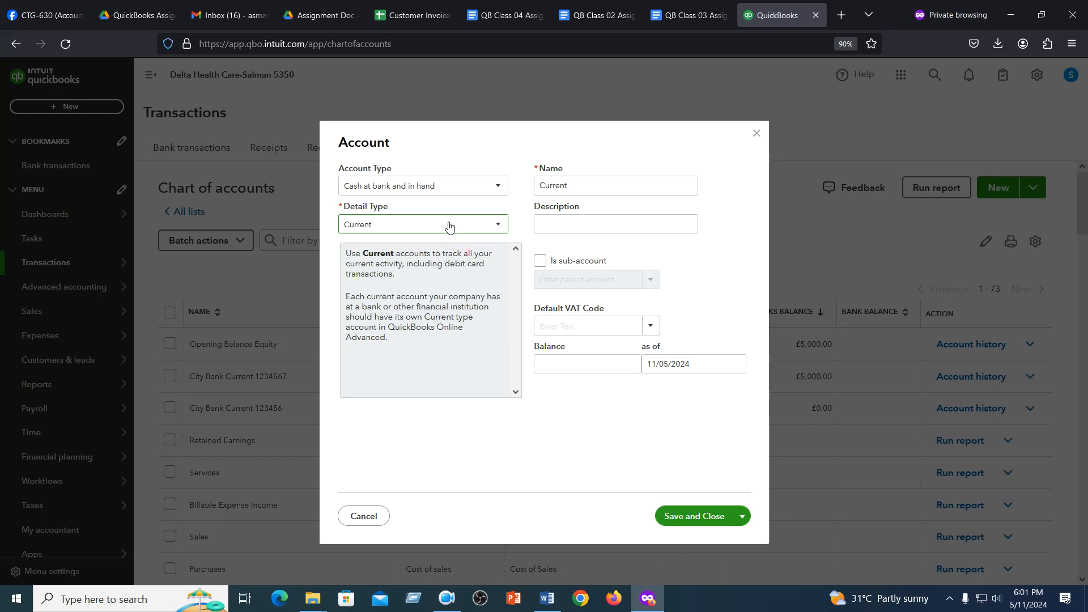
left_click(449, 226)
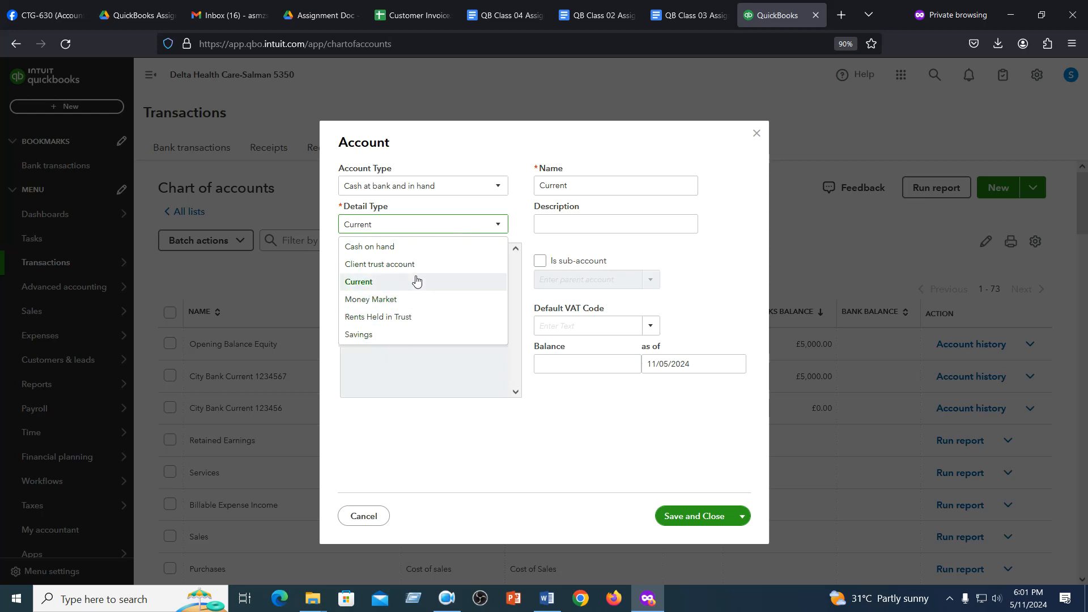
left_click(416, 281)
left_click(434, 224)
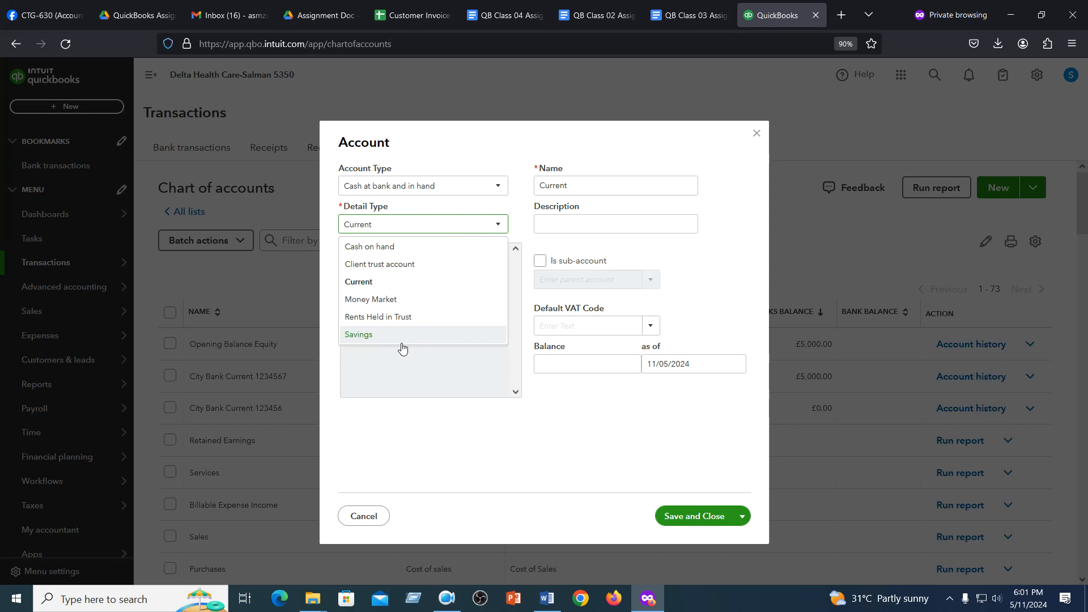
left_click(415, 282)
- Paste 'Wells Fargo – Checking' into Name and change Checking to Current
double_click(589, 183)
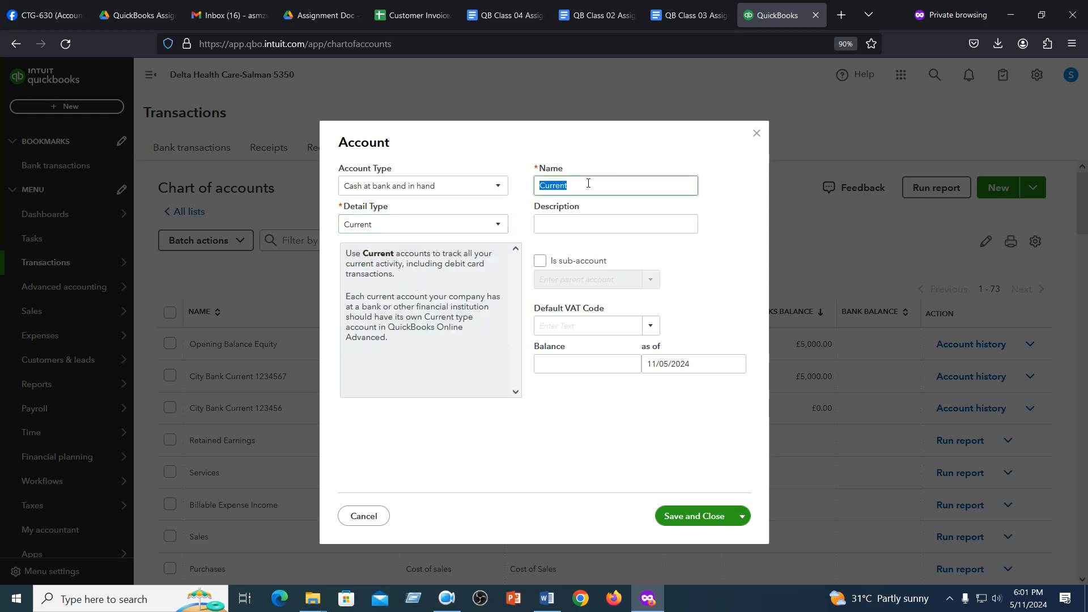
type("•\tWells Fargo - Checking")
key("BackSpace")
key("BackSpace")
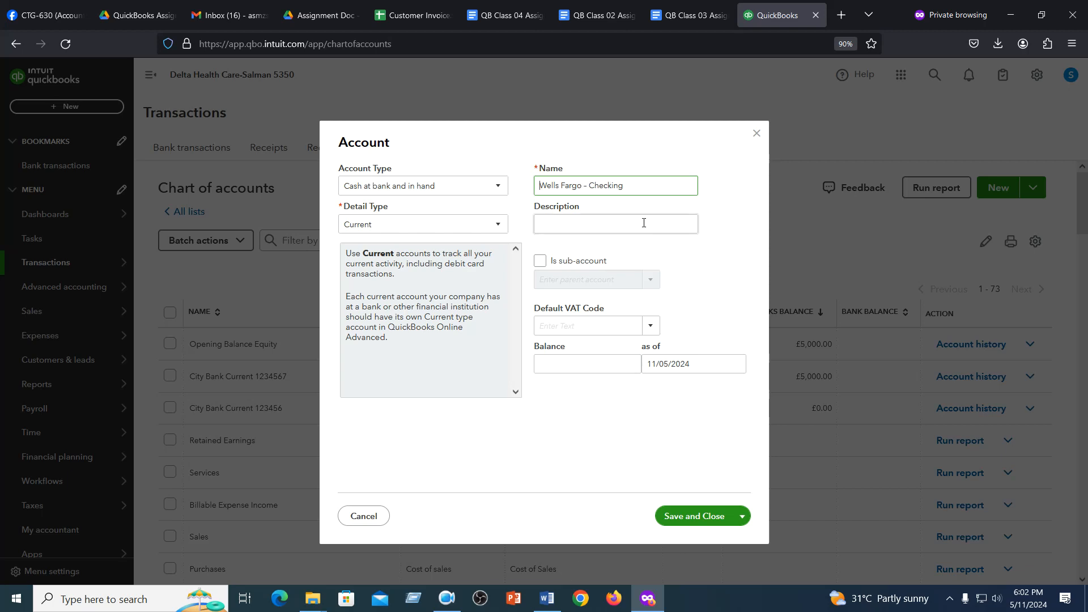
left_click_drag(626, 186, 590, 188)
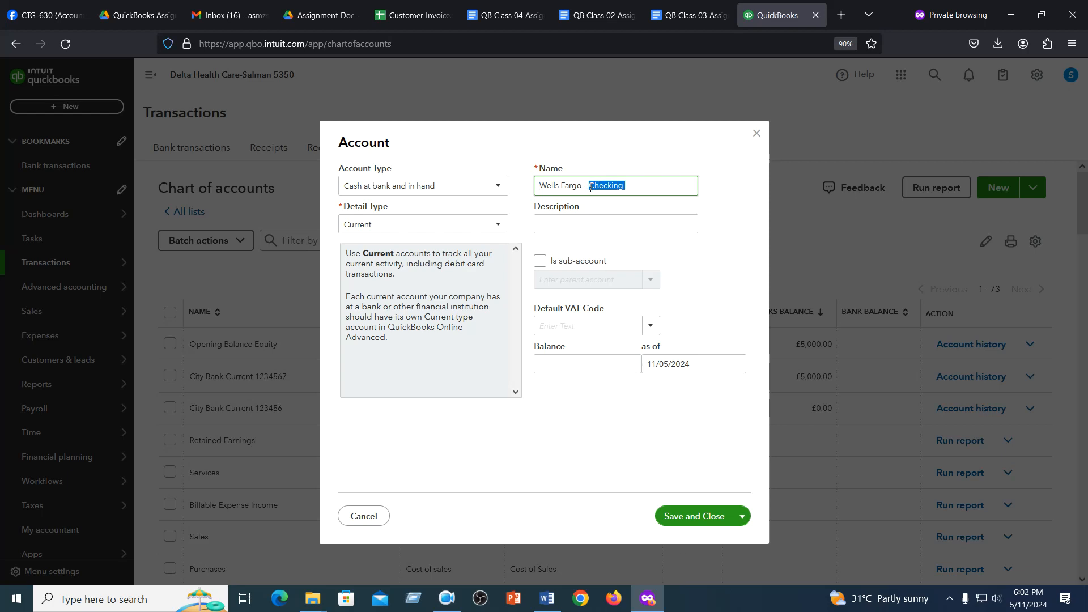
type("Urrent")
left_click(591, 186)
key("BackSpace")
type("Cu")
- Check the document and append 1458, making the name 'Wells Fargo - Current-1458'
left_click(545, 597)
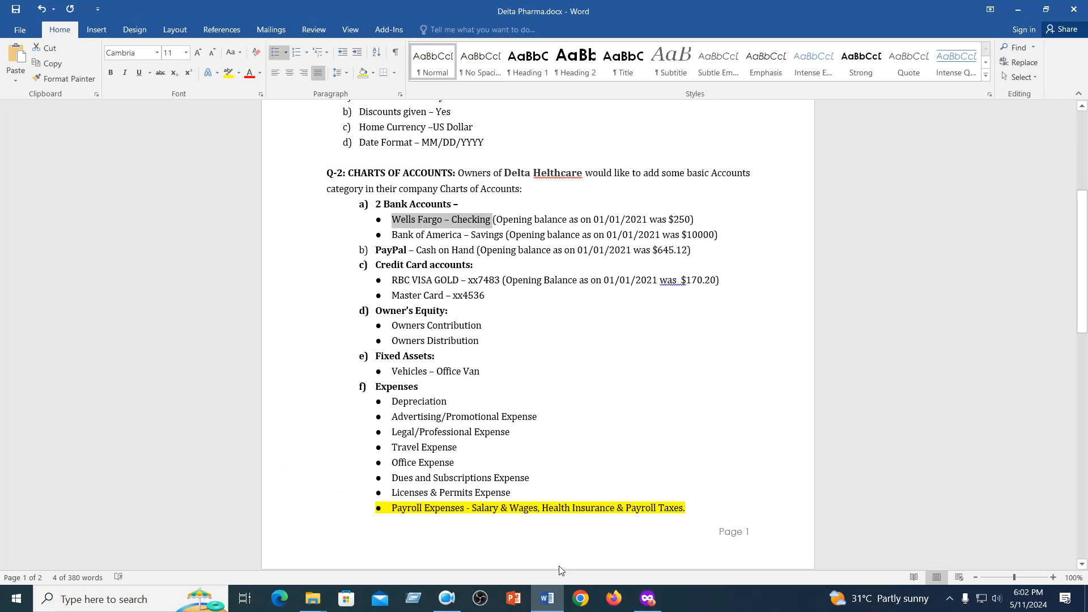
left_click(1017, 9)
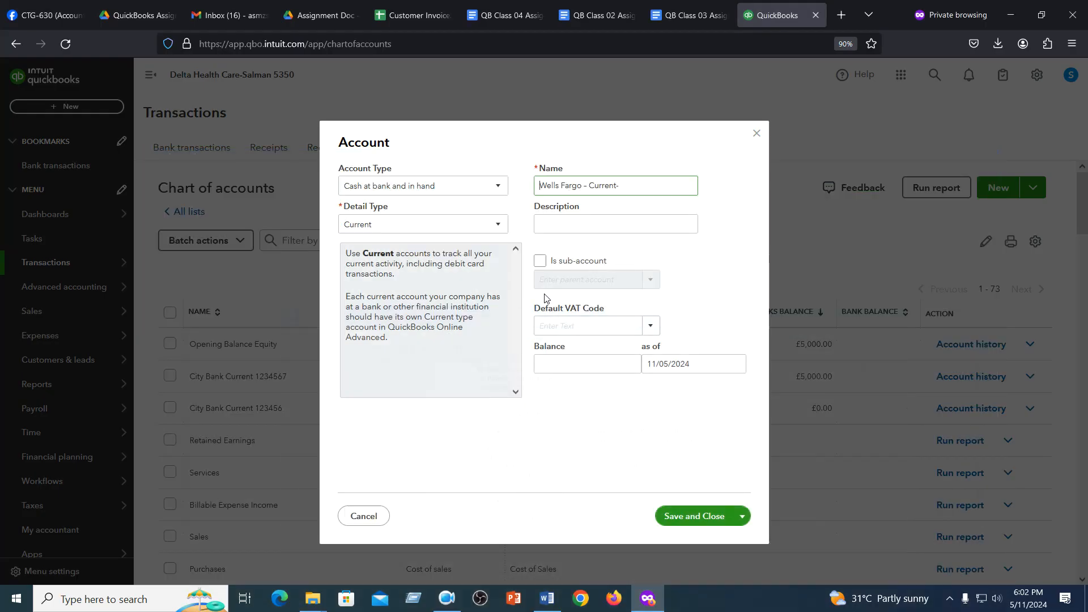
left_click(629, 185)
type("14587")
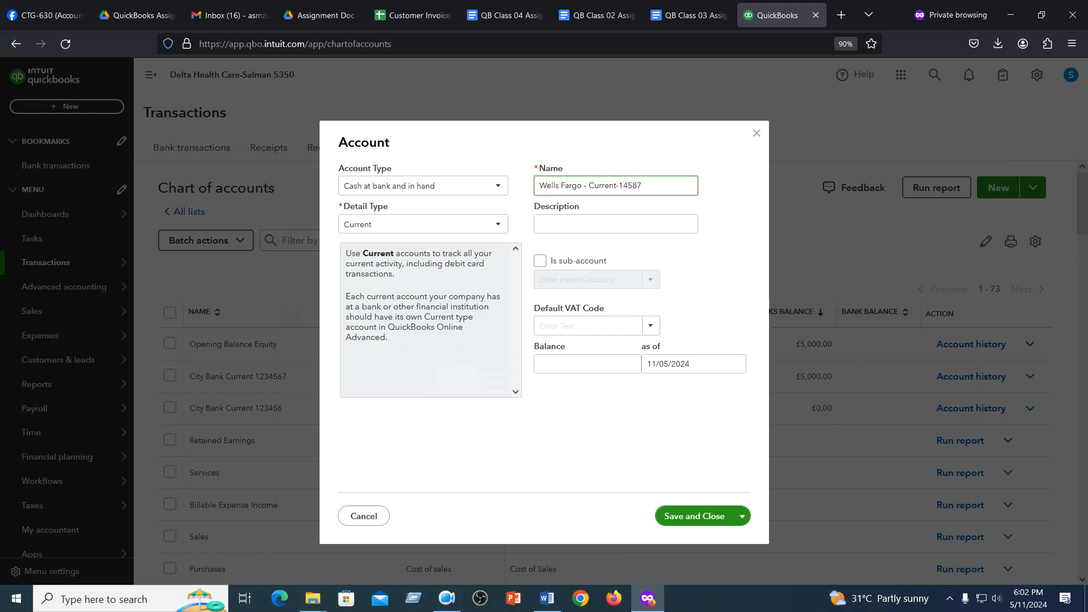
key("BackSpace")
- Tick Is sub-account for the Wells Fargo - Current-1458 account
left_click(585, 228)
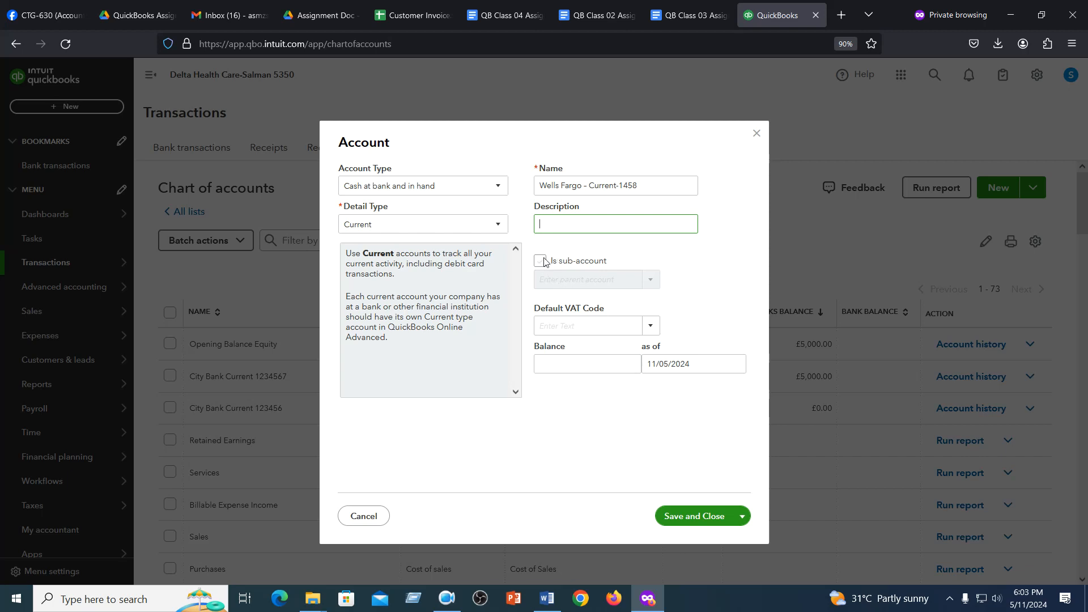
left_click(543, 261)
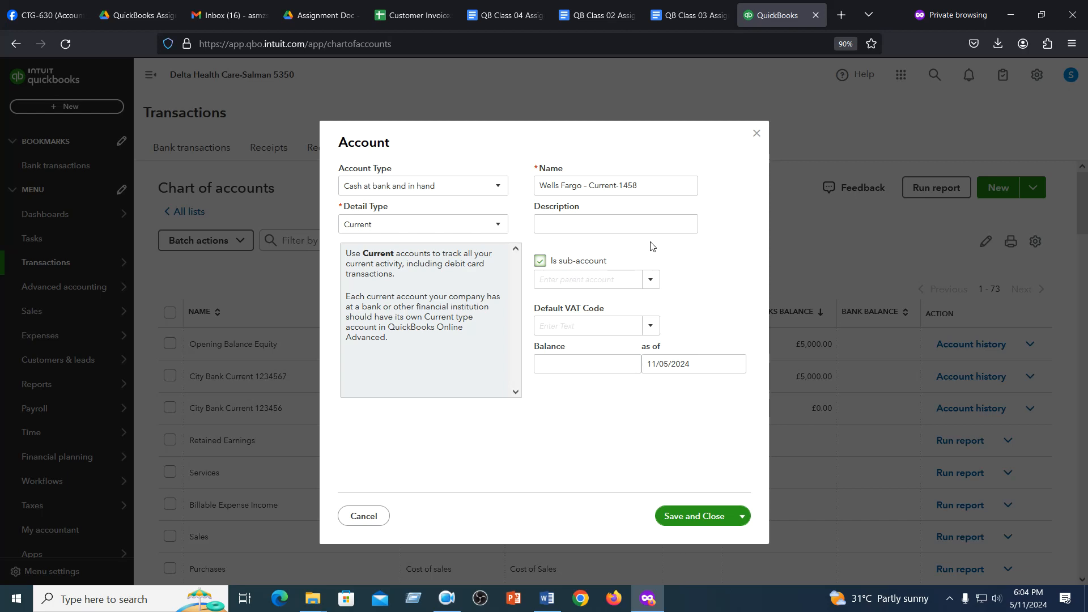
- Untick Is sub-account so Wells Fargo - Current-1458 is a standalone account
left_click(630, 367)
left_click(540, 261)
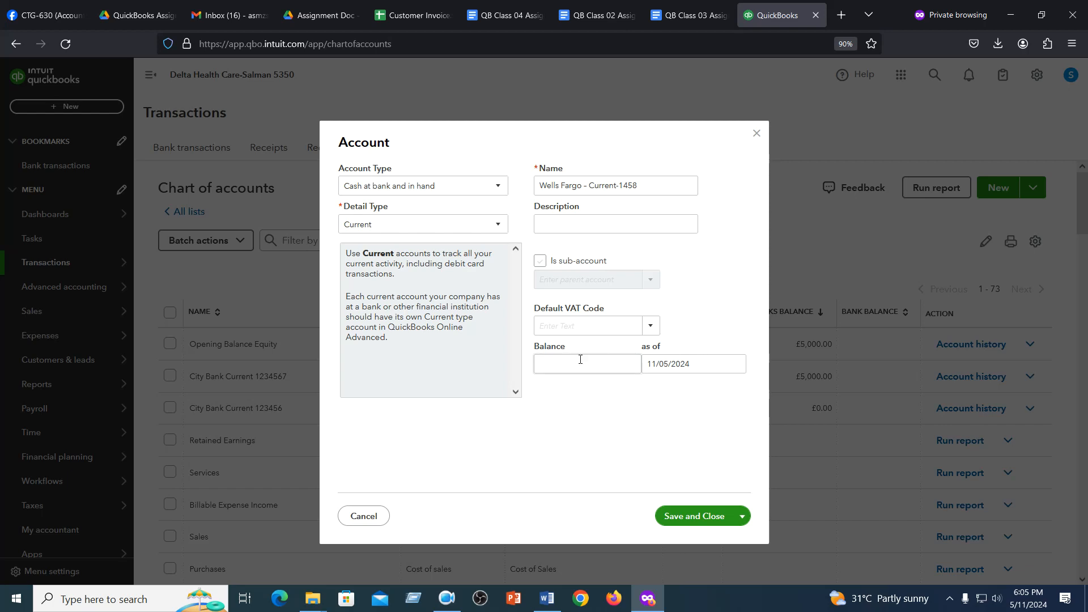
- Try Sales Tax 10% as default VAT code, clear it, then switch to Word
left_click(651, 327)
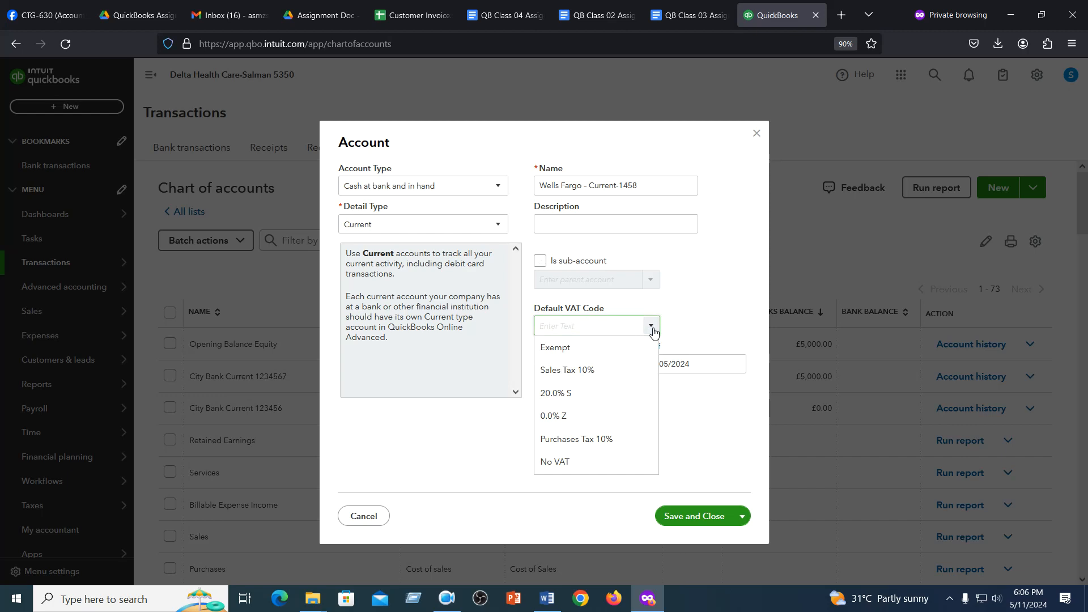
left_click(617, 371)
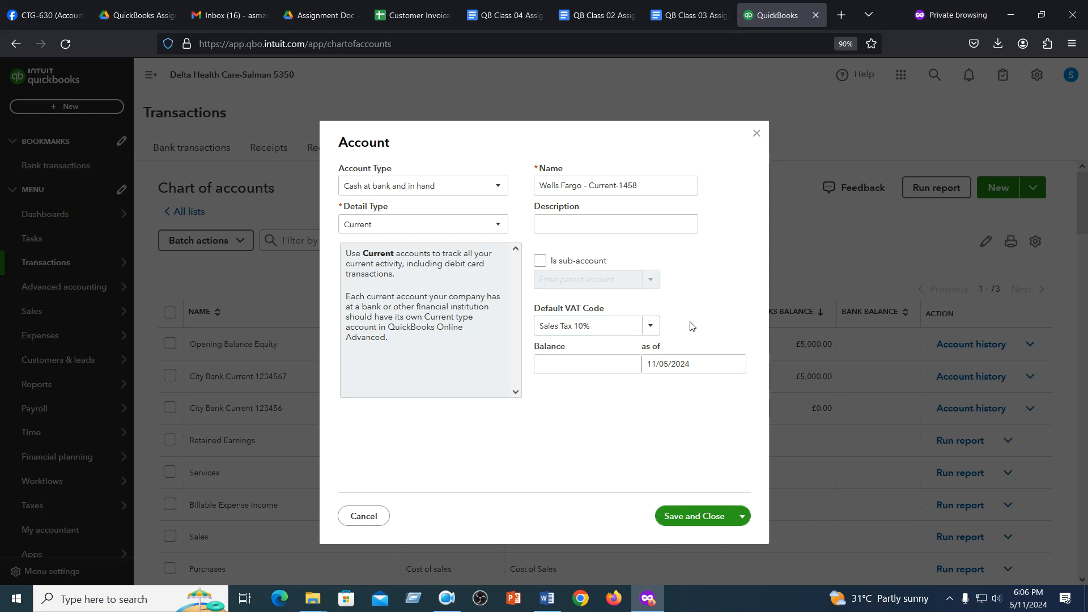
left_click(651, 324)
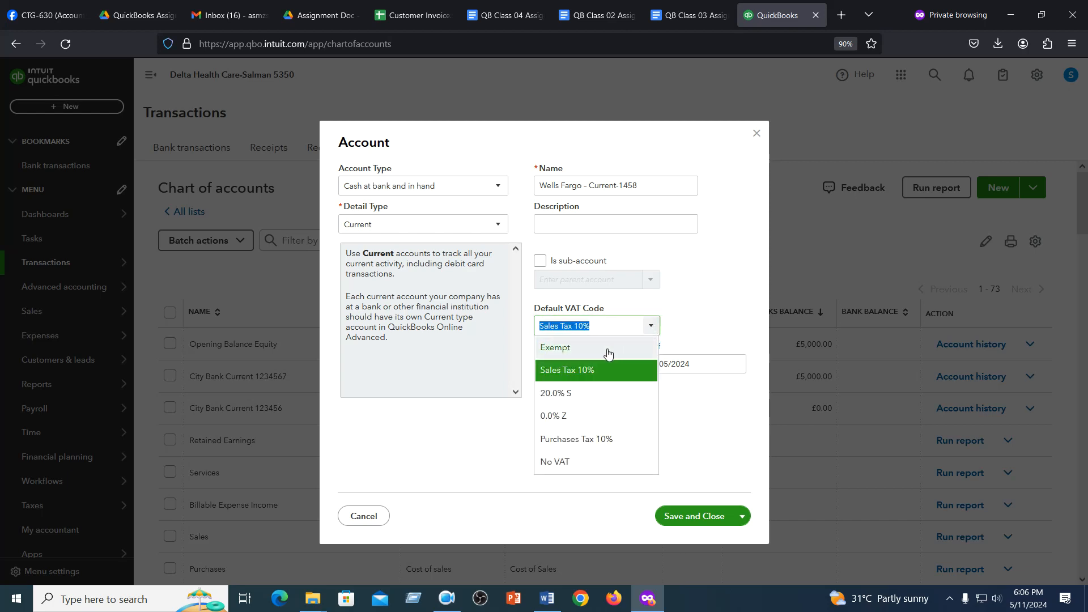
left_click(705, 322)
left_click(635, 327)
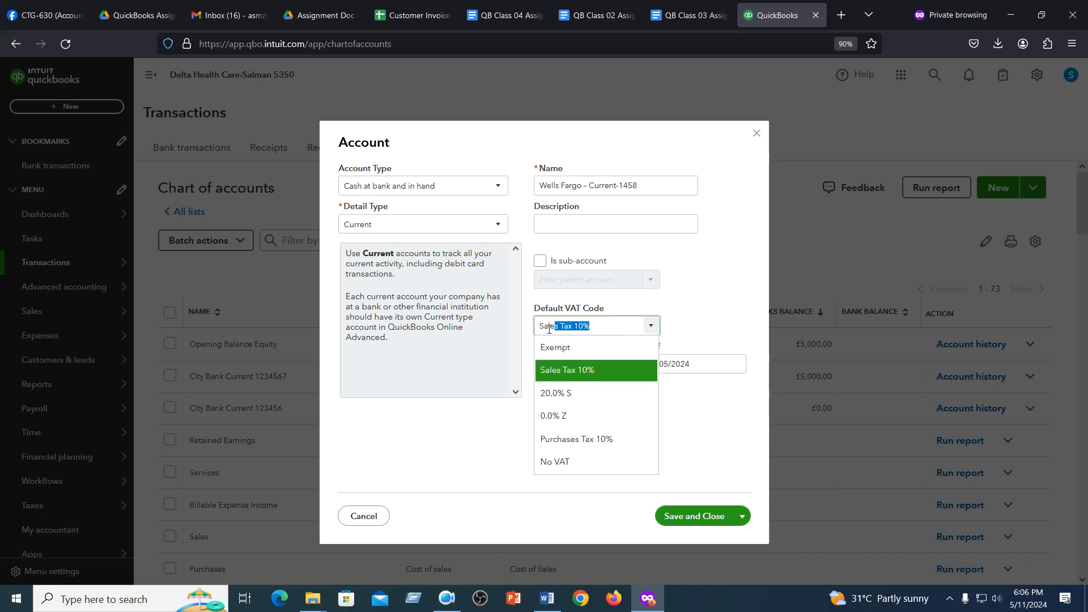
key("BackSpace")
left_click(722, 306)
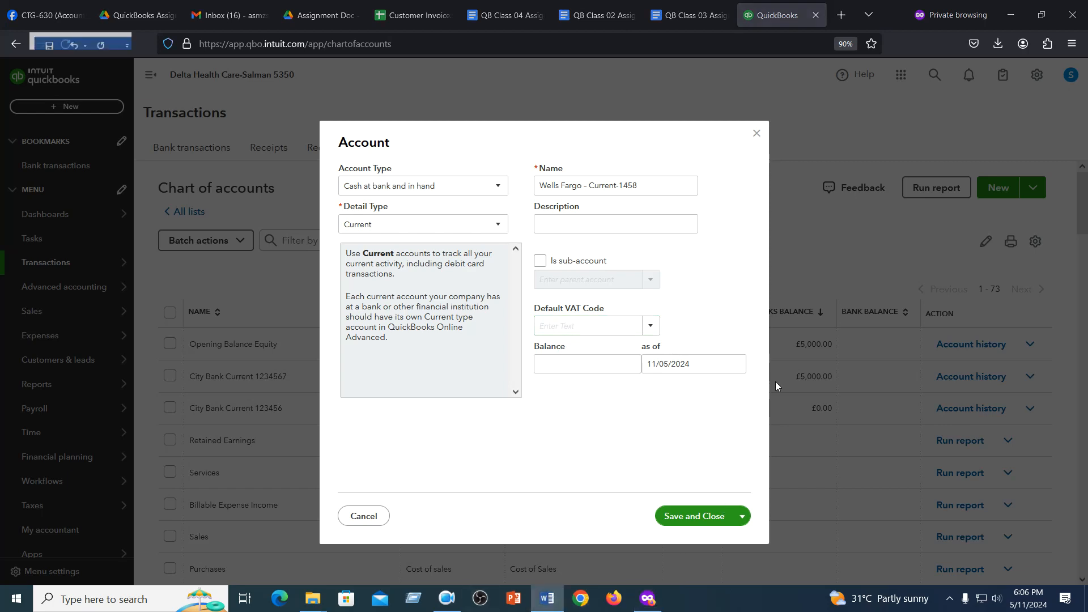
key("alt+Tab")
- Enter the 250 opening balance taken from the Wells Fargo line in the document
left_click_drag(691, 219, 580, 220)
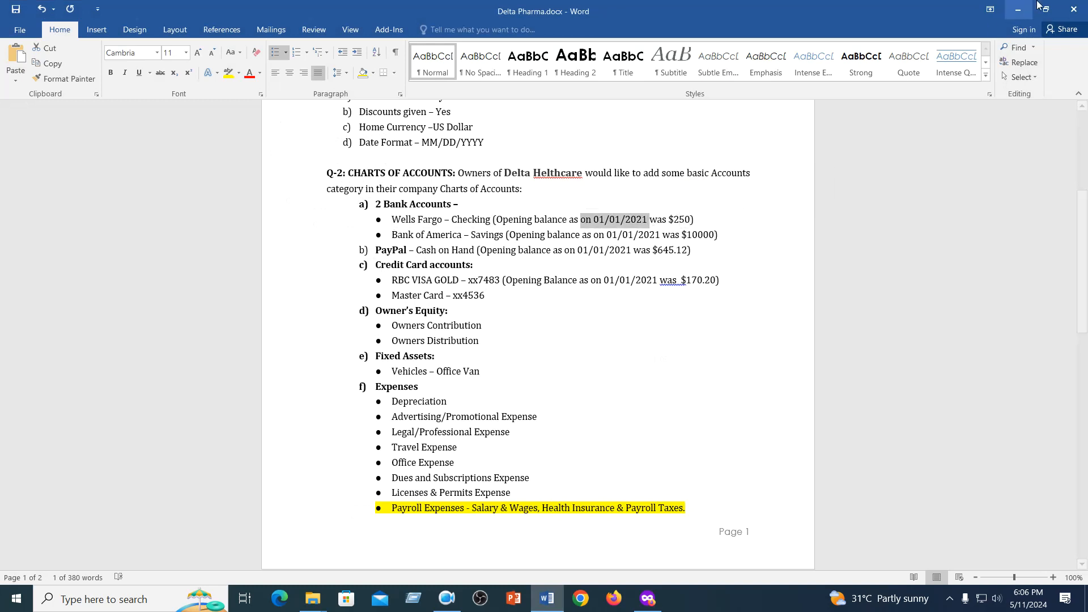
left_click(1031, 6)
left_click(605, 357)
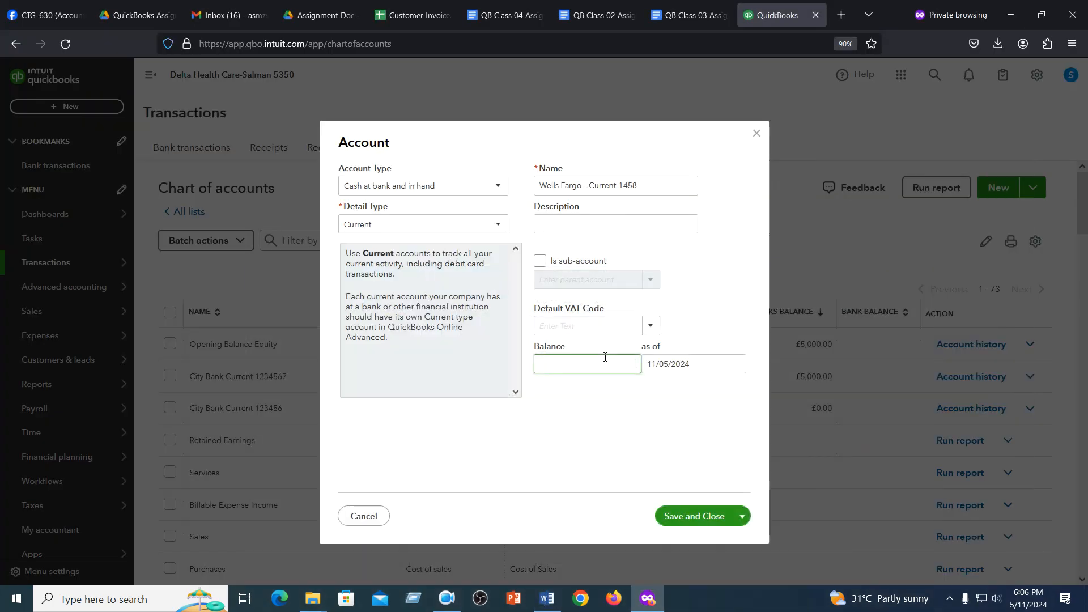
type("250")
- Set the opening balance date to 01/01/2021 using the calendar
left_click(735, 365)
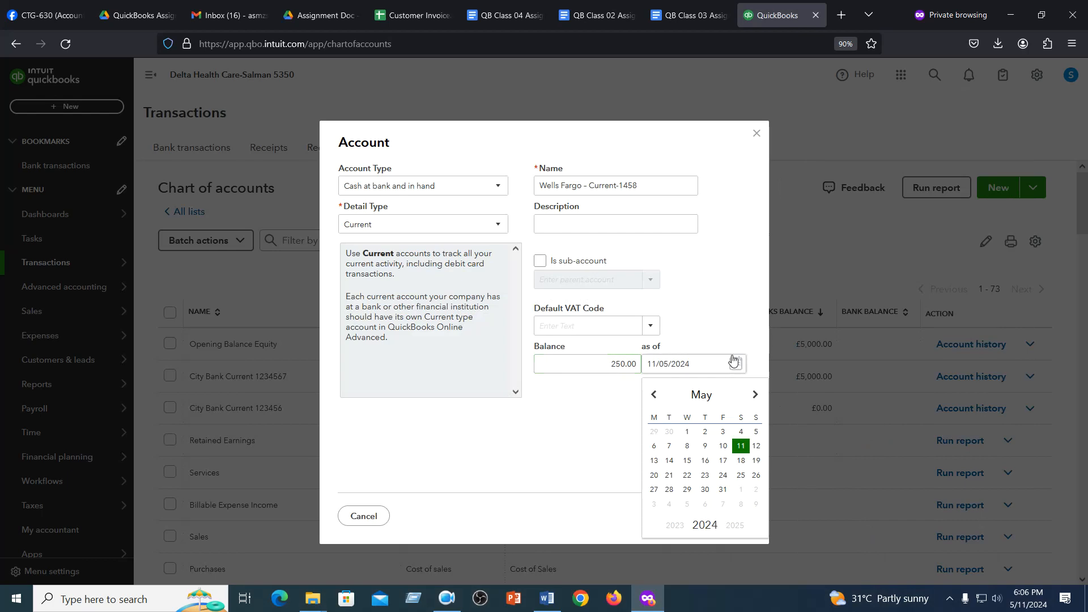
left_click(654, 397)
left_click(654, 397)
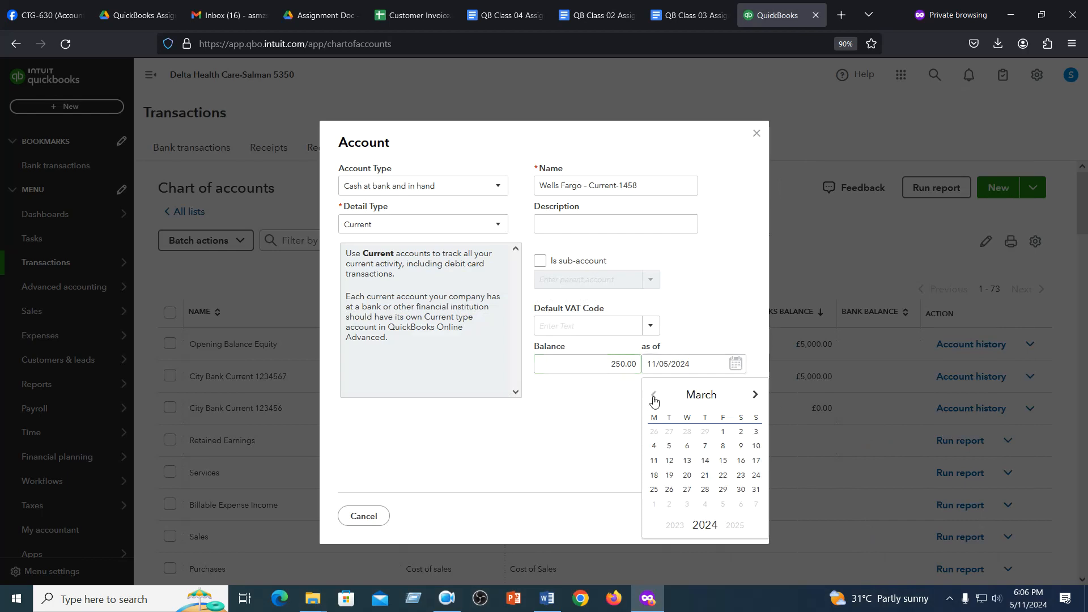
left_click(654, 397)
left_click(654, 396)
left_click(676, 526)
left_click(675, 526)
left_click(676, 527)
left_click(723, 432)
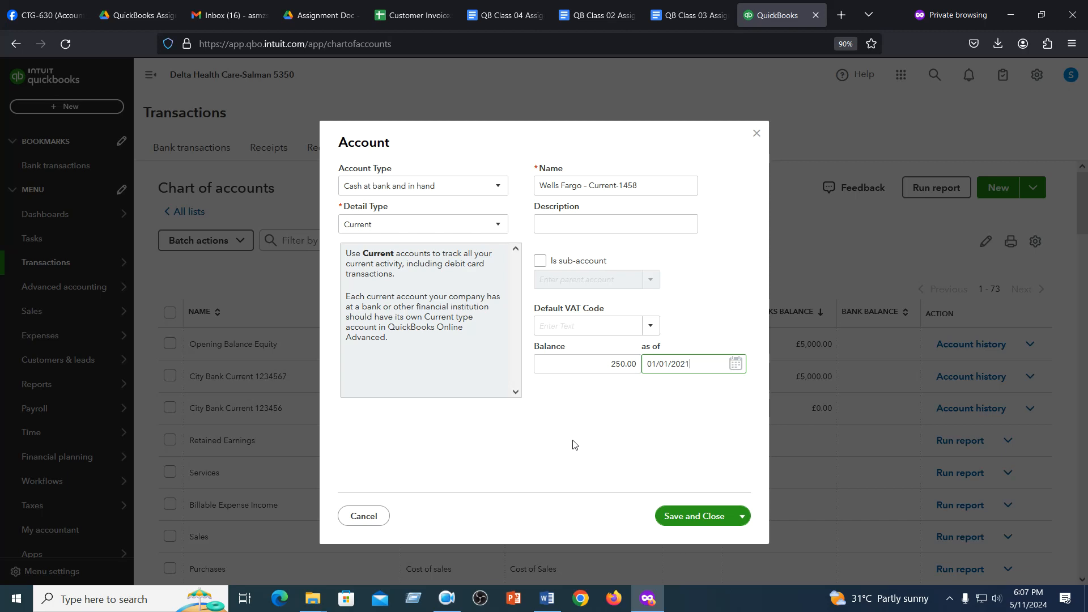
left_click(593, 365)
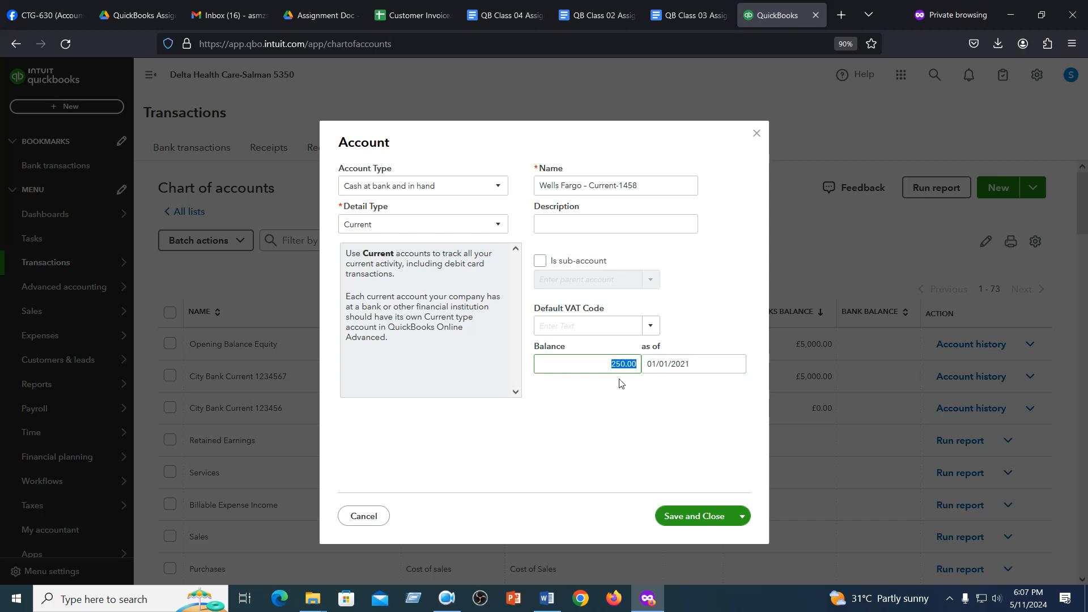
left_click(612, 364)
double_click(612, 363)
left_click(698, 361)
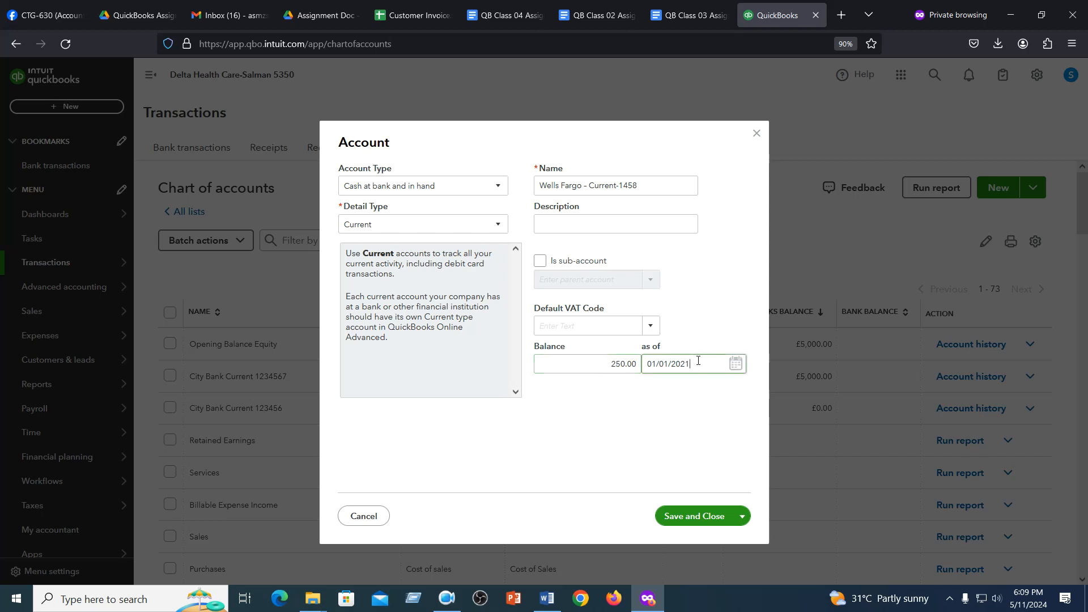
left_click_drag(698, 361, 635, 369)
key("shift+Tab")
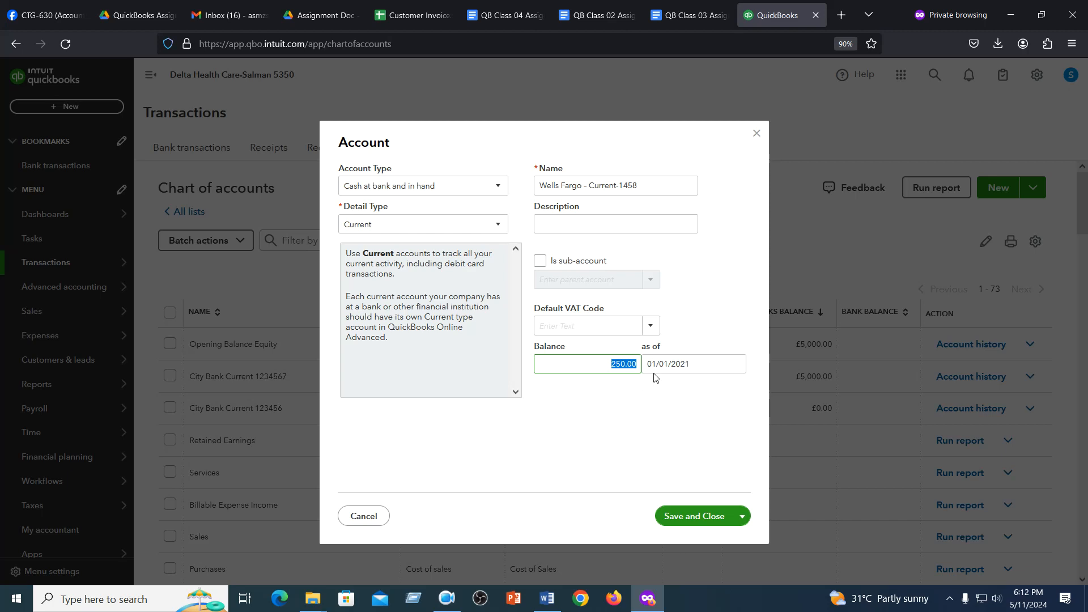
left_click(634, 363)
key("Tab")
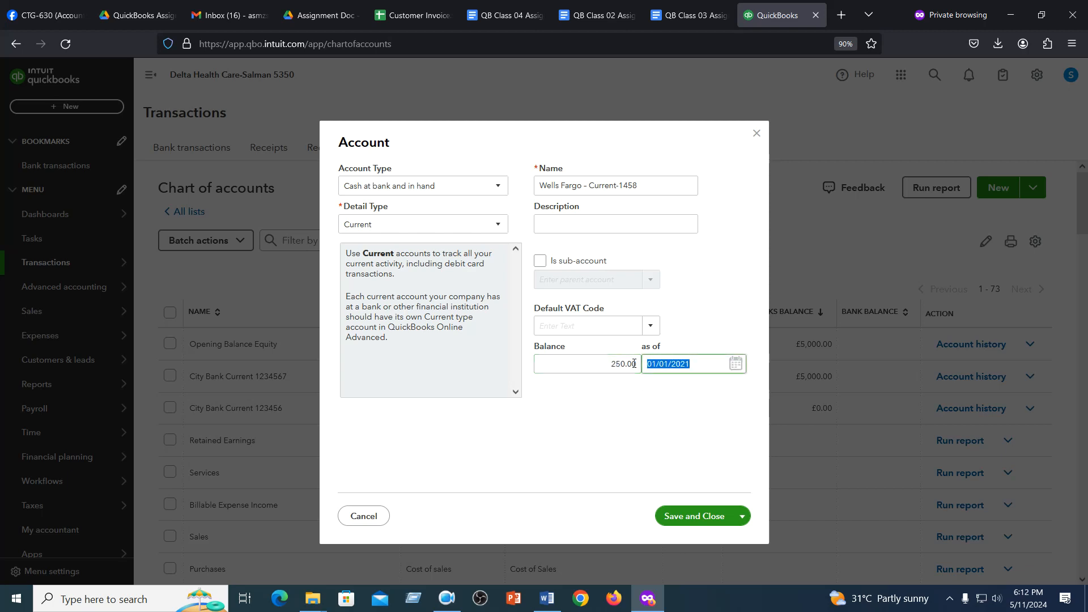
left_click(584, 368)
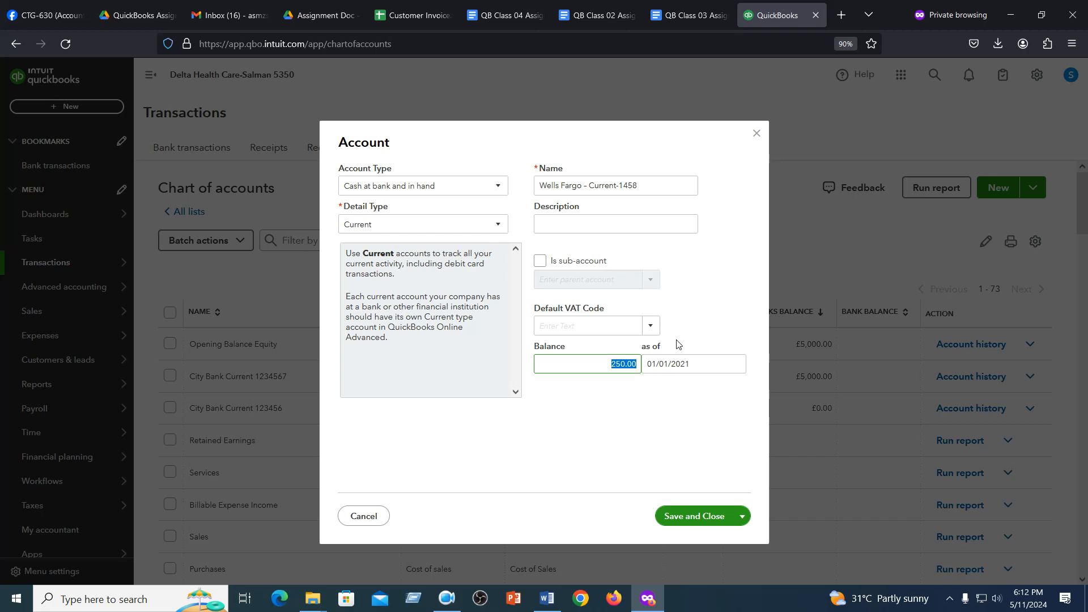
left_click(696, 363)
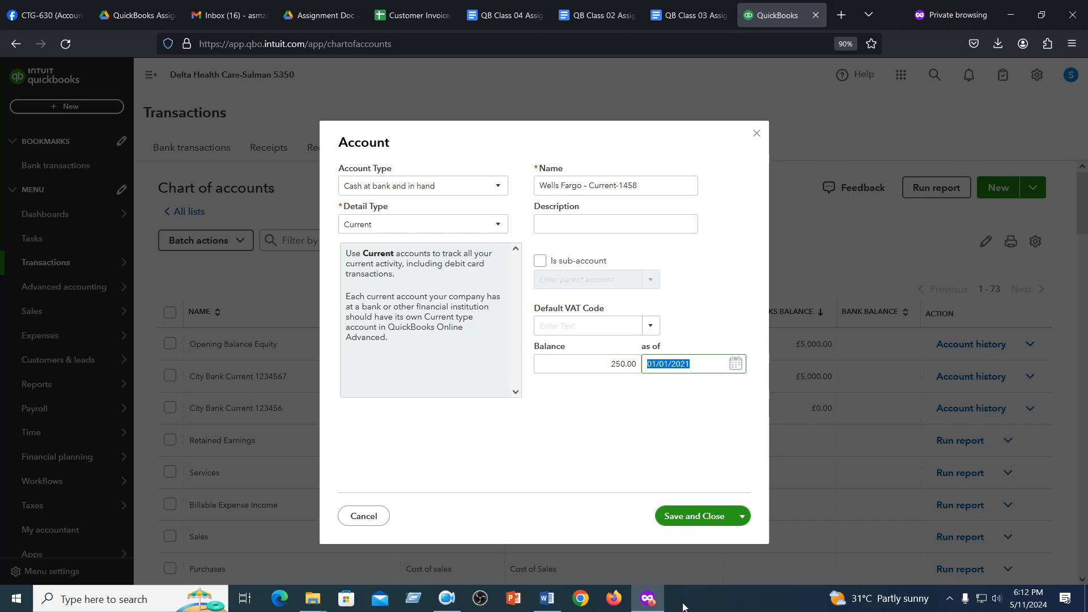
- Save the Wells Fargo - Current-1458 account at £250.00 and check its chart-of-accounts row and Action menu
left_click(680, 516)
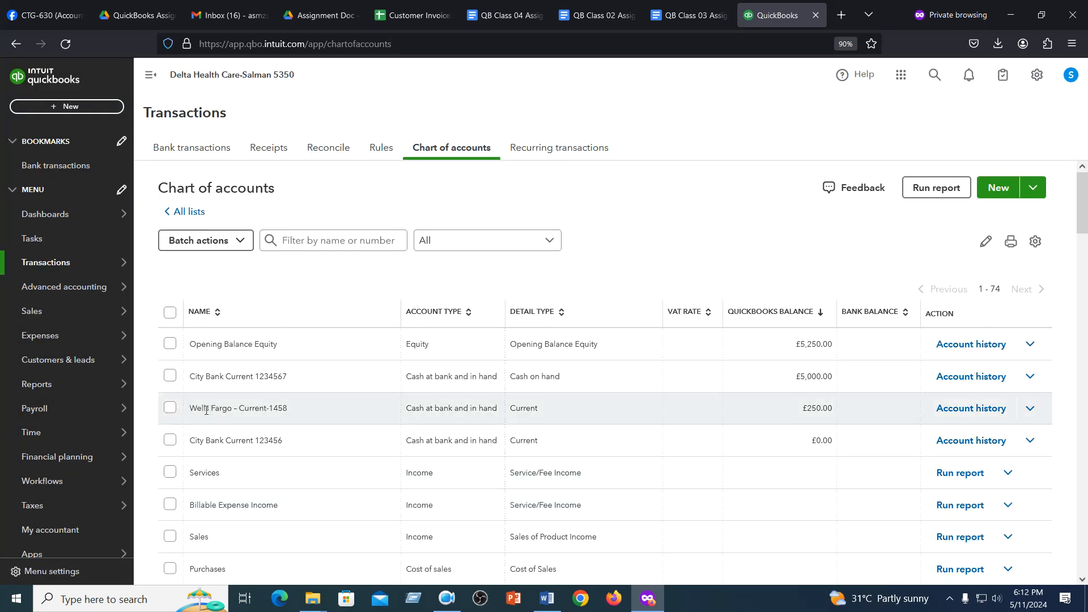
left_click_drag(191, 410, 885, 422)
left_click(774, 412)
left_click(1030, 408)
left_click(921, 462)
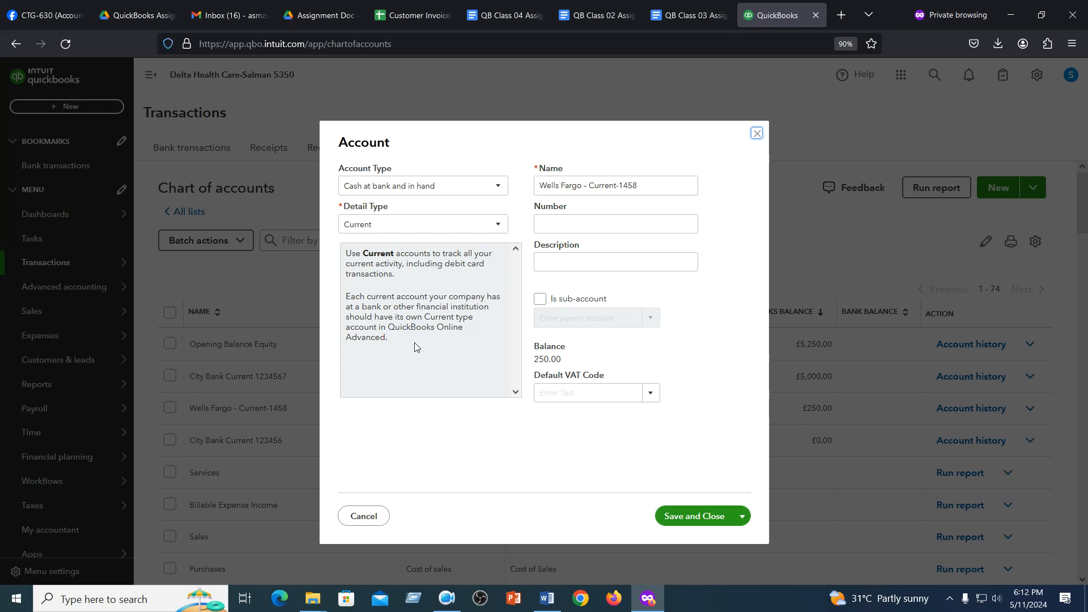
- Keep Cash at bank and in hand as the account type, review the details, and cancel without saving
left_click(419, 193)
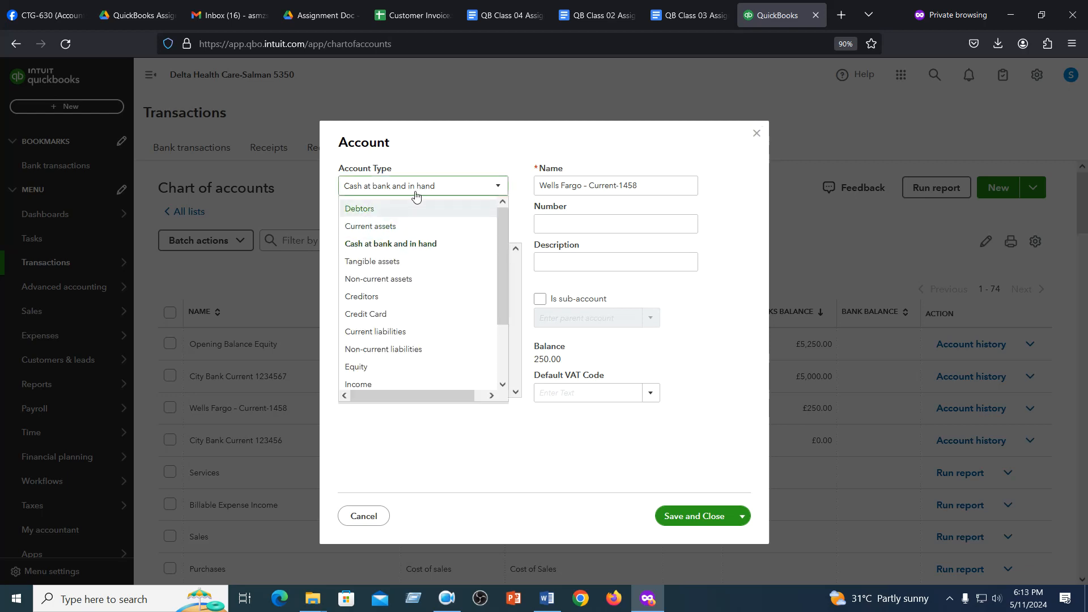
left_click(400, 243)
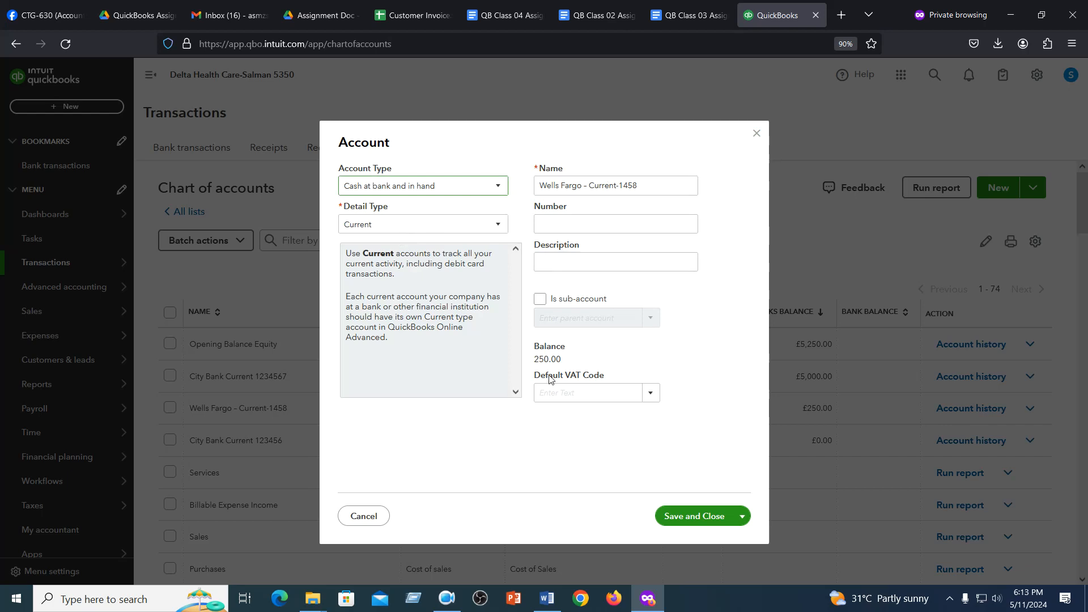
left_click_drag(565, 361, 536, 361)
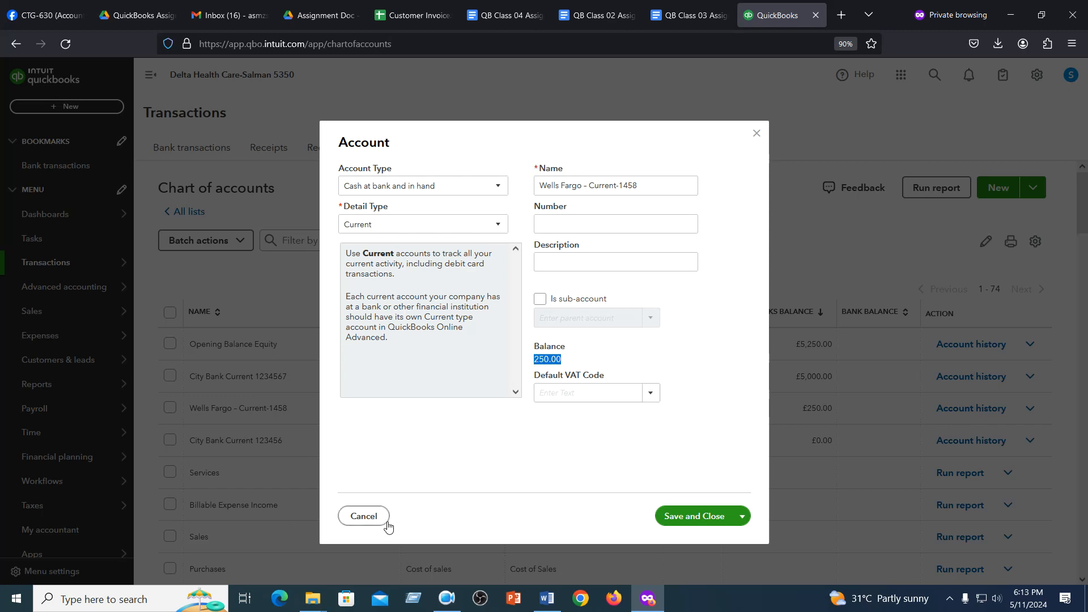
left_click(356, 518)
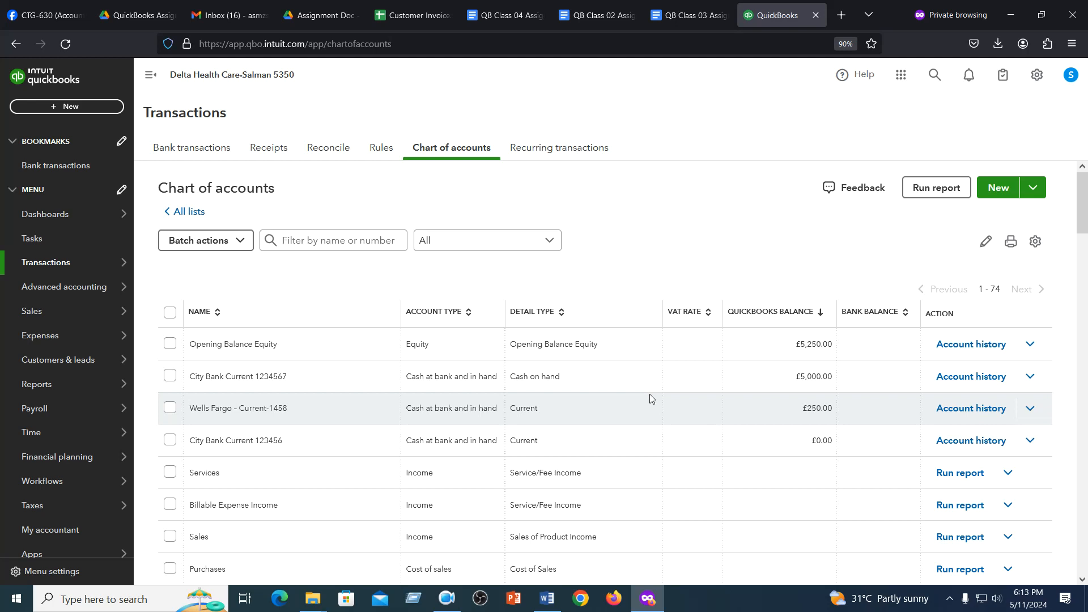
- Open the Wells Fargo account history and select the 250.00 opening deposit amount
left_click(968, 408)
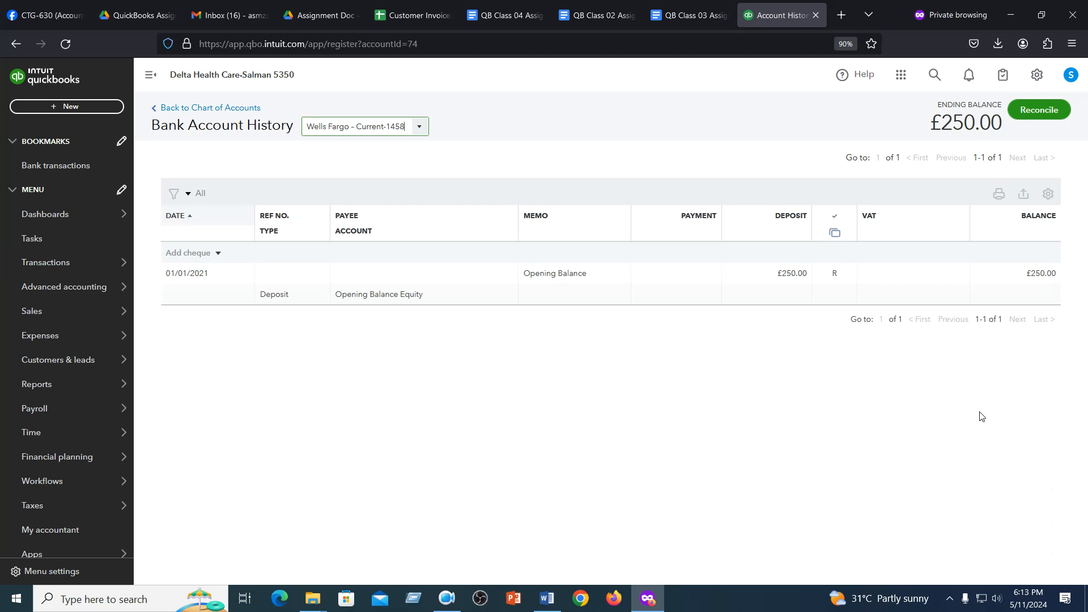
left_click(784, 274)
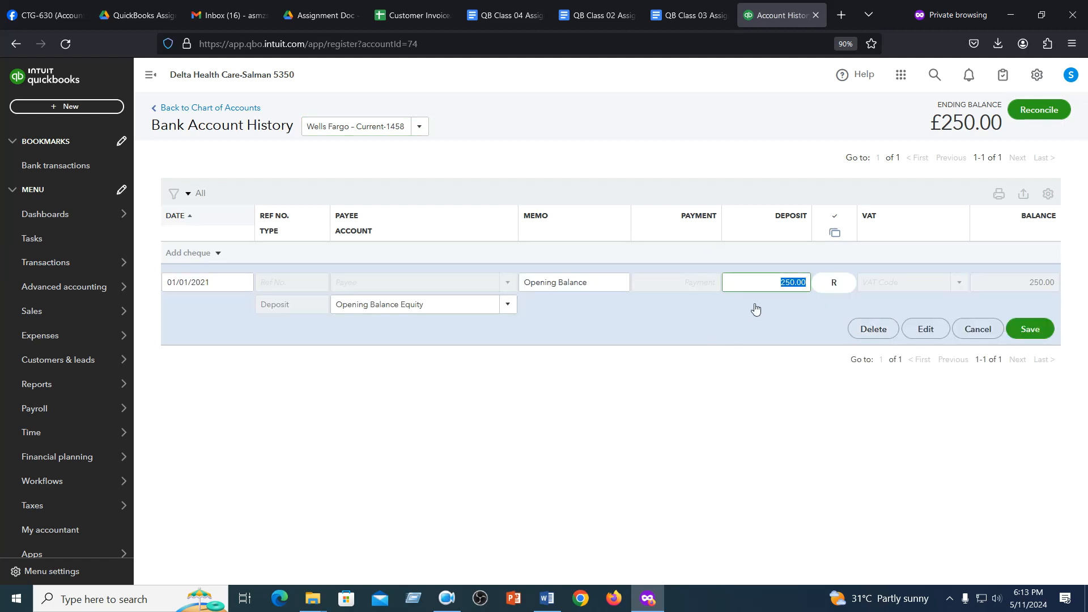
left_click(785, 283)
left_click_drag(774, 283, 814, 286)
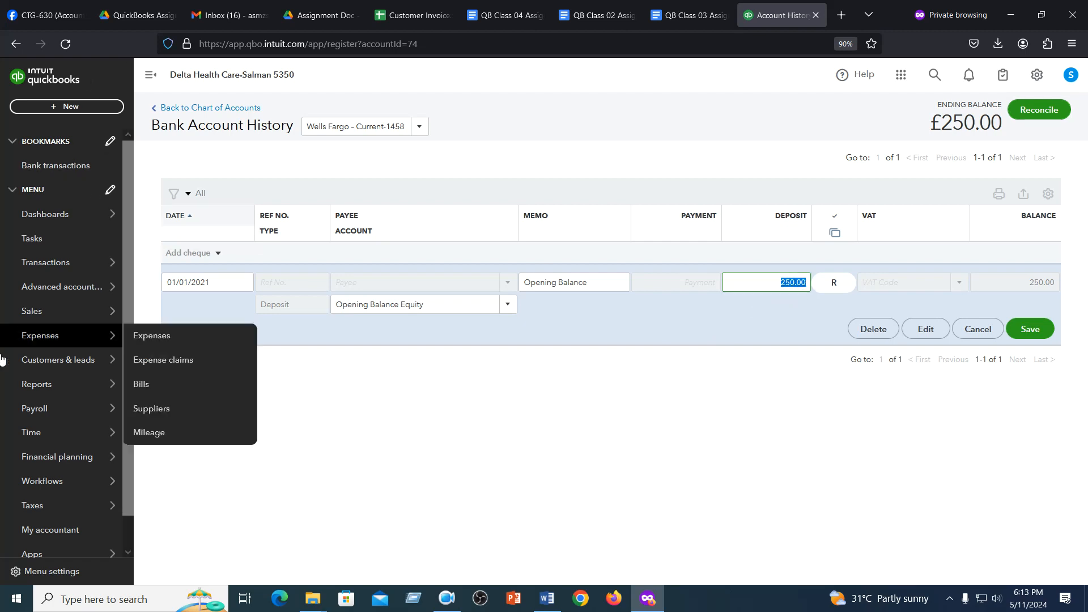
mouse_move(44, 321)
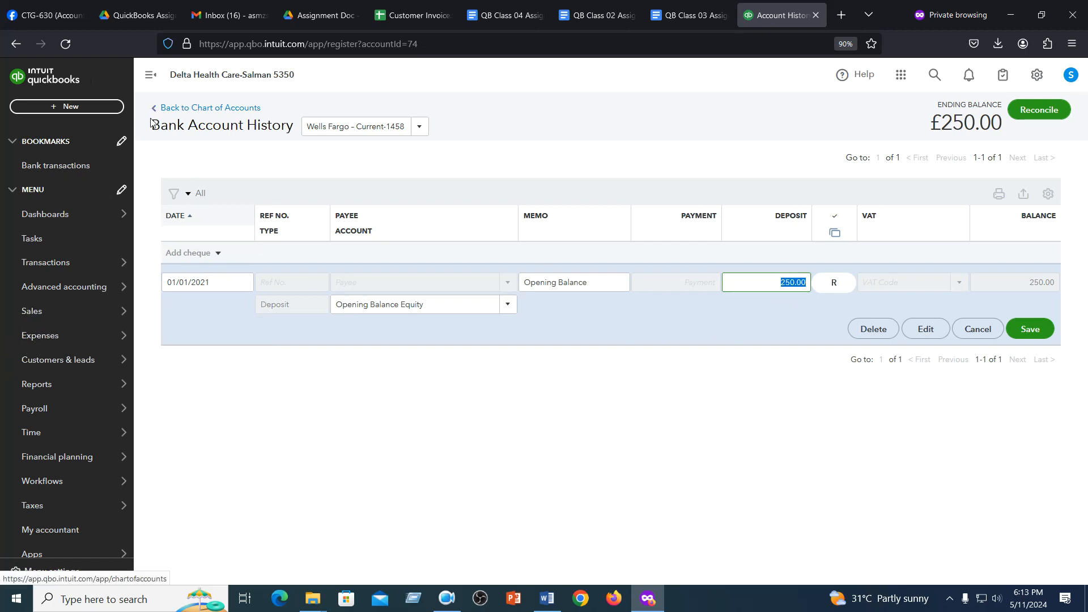
left_click(170, 108)
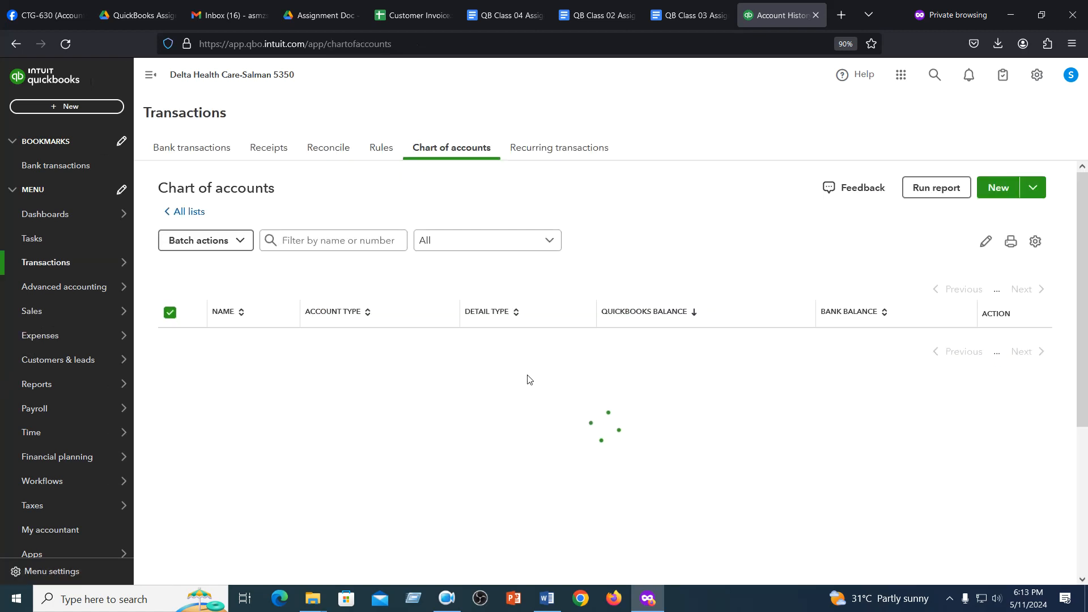
- Reopen the Wells Fargo register and edit the opening deposit from 250.00 to 210.00
scroll(569, 357, "down", 1)
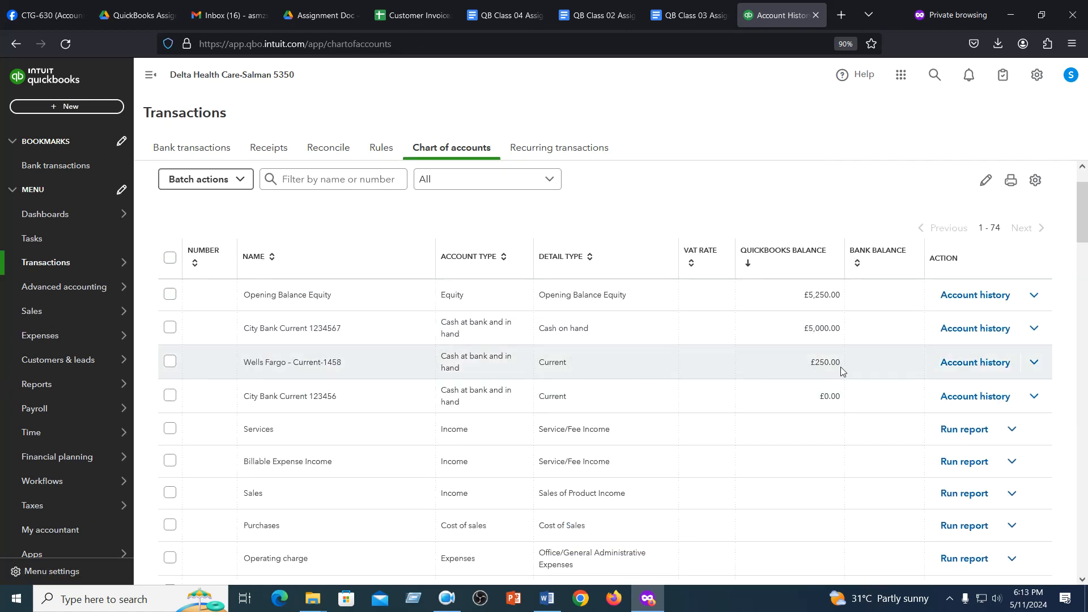
left_click(976, 363)
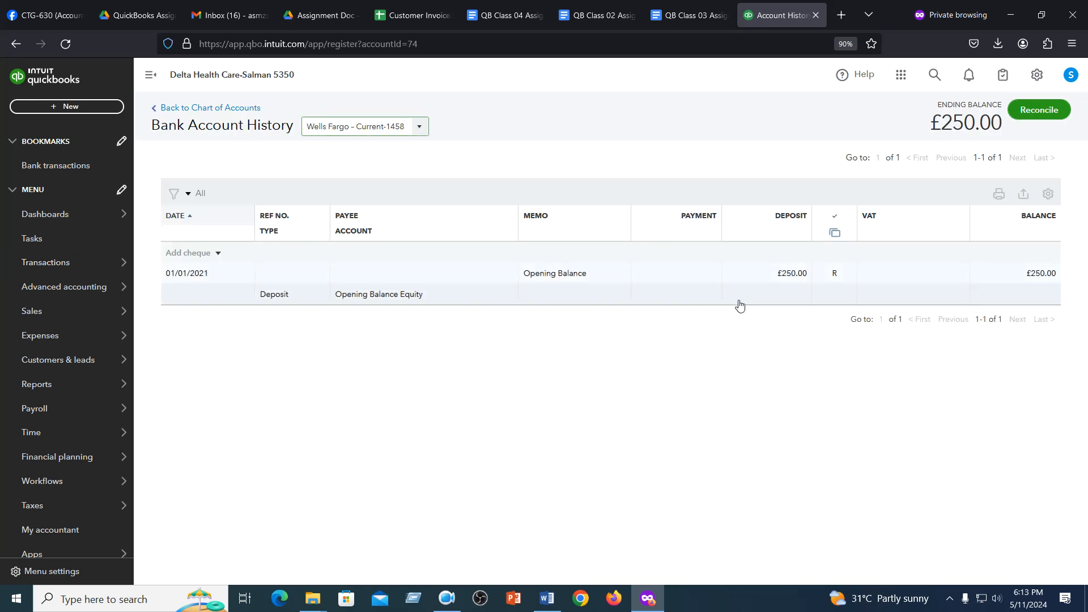
left_click(791, 274)
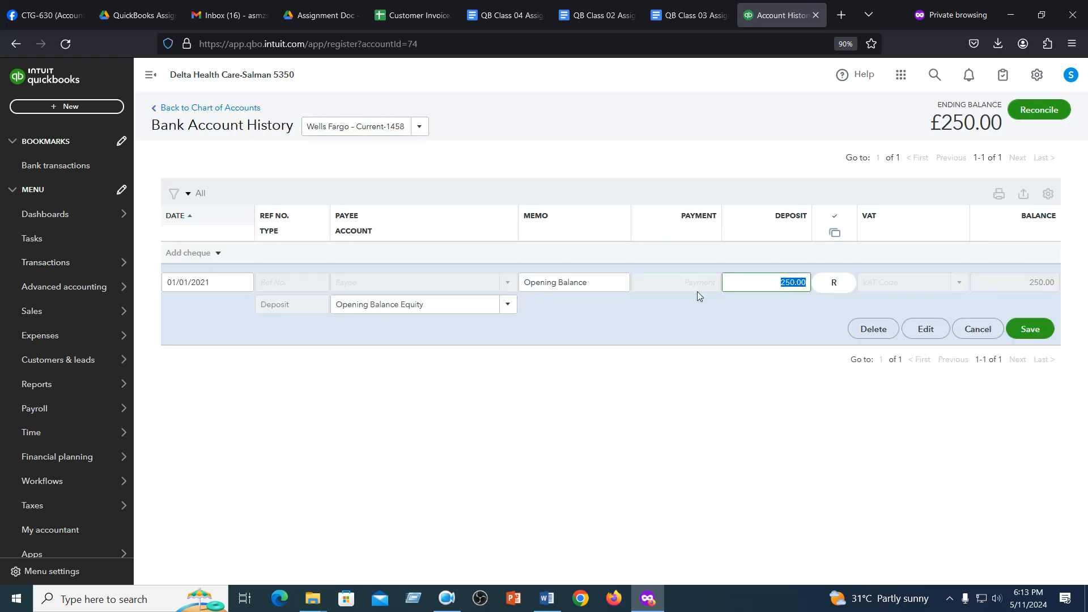
left_click(792, 285)
key("BackSpace")
type("10")
key("BackSpace")
- Save the opening deposit at £210.00, accepting the reconciled-transaction warning
left_click(1034, 331)
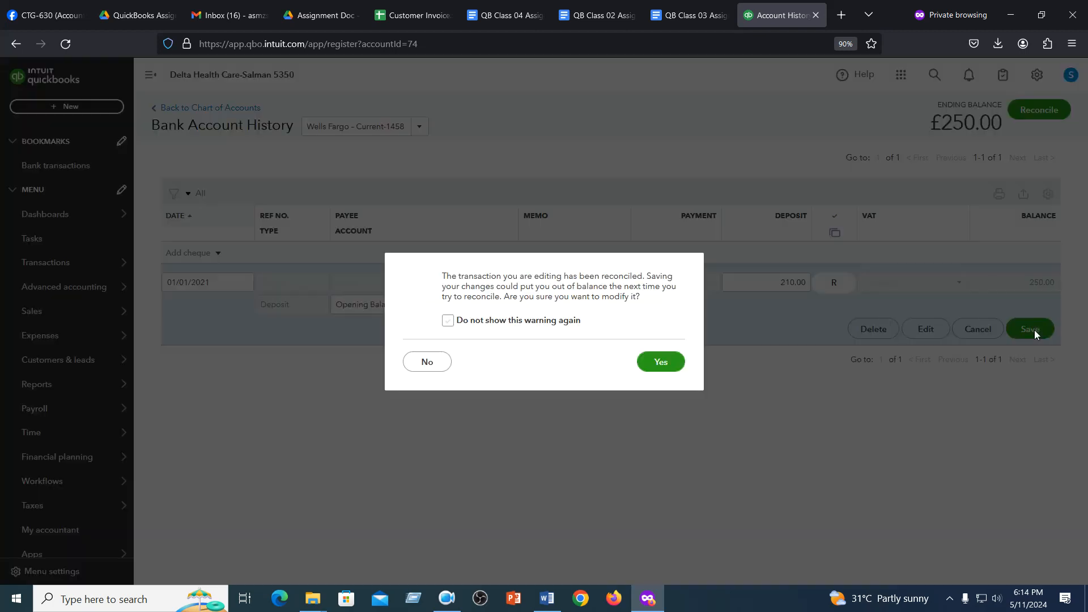
left_click(660, 364)
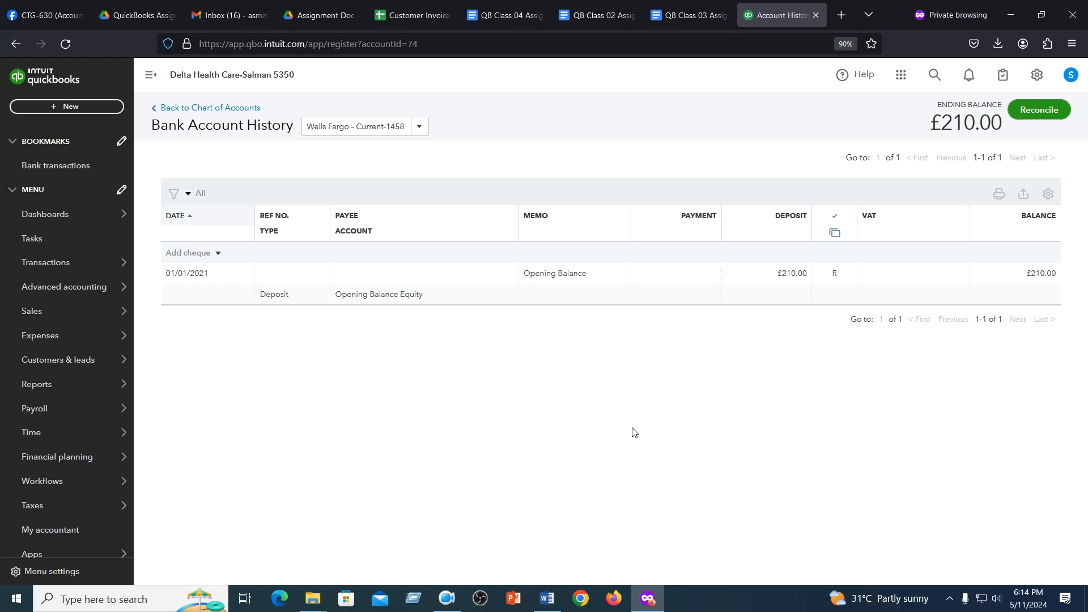
- Change the opening deposit from 210.00 back to 250.00 and save, accepting the reconciled-transaction warning
left_click(794, 278)
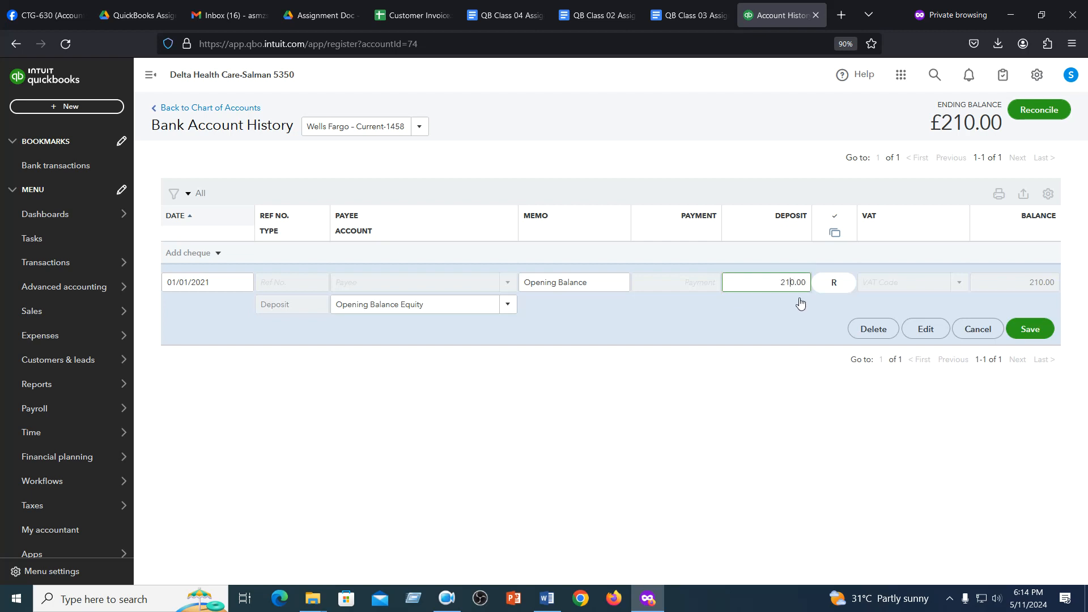
key("BackSpace")
type("5")
left_click(1037, 328)
left_click(661, 362)
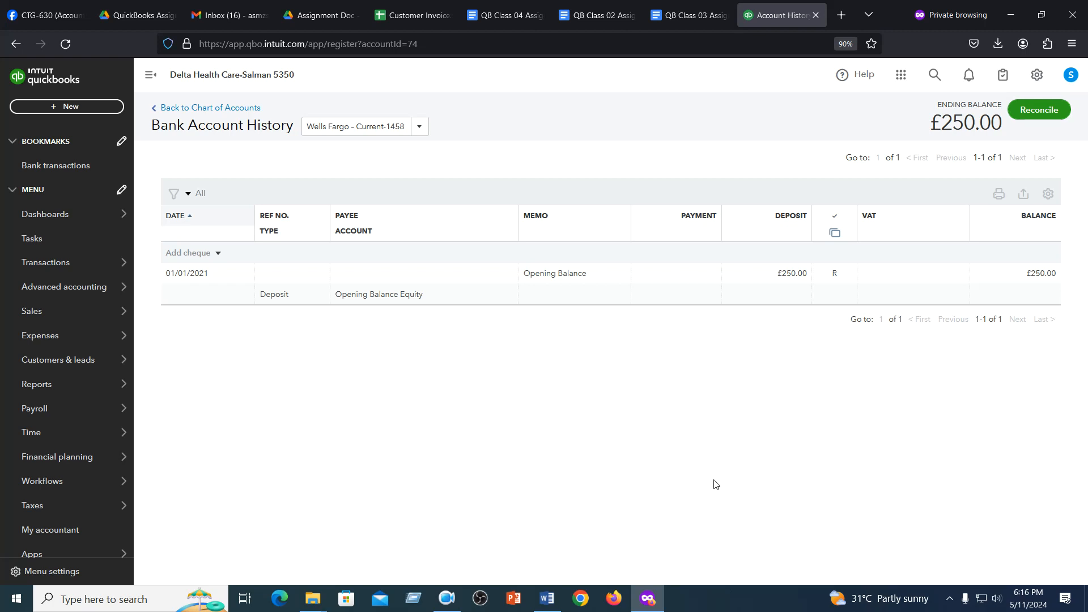
- Check Travel Expense in the Word assignment's expenses list, then return to QuickBooks in Firefox
left_click(547, 598)
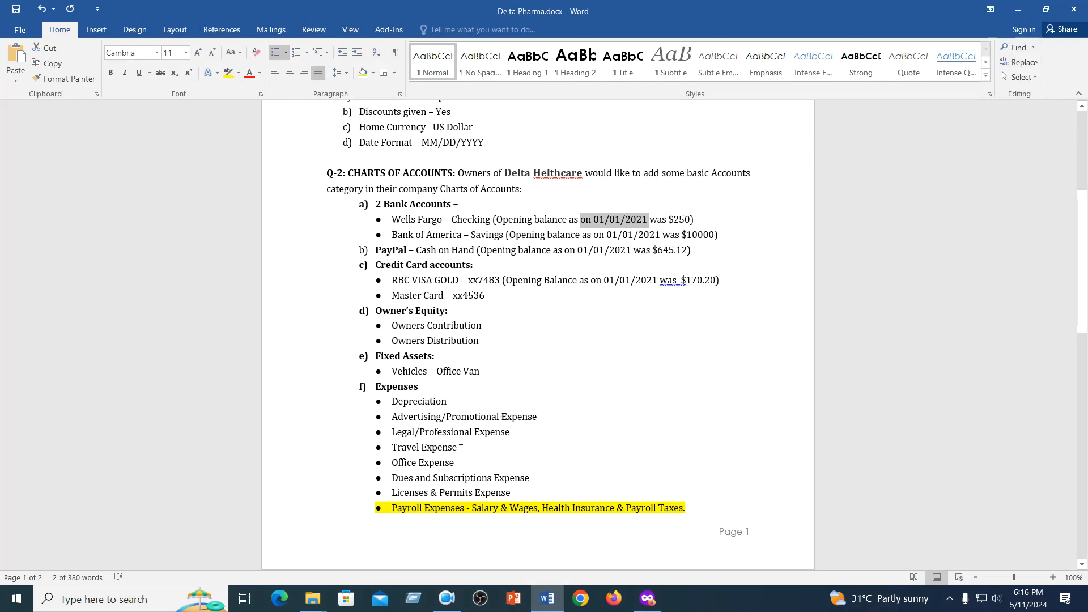
left_click_drag(462, 447, 395, 449)
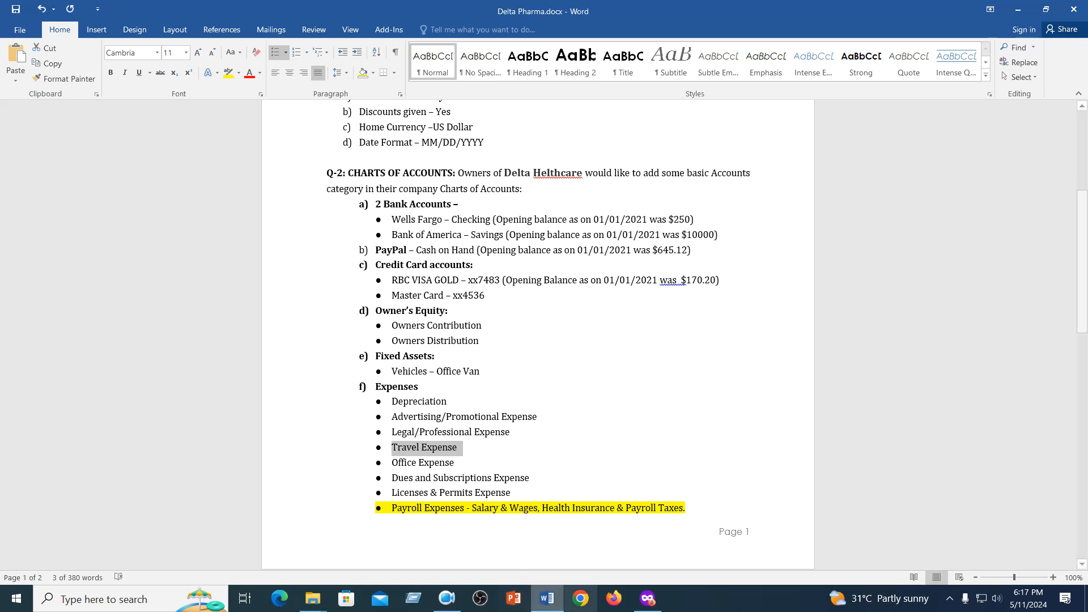
left_click(648, 598)
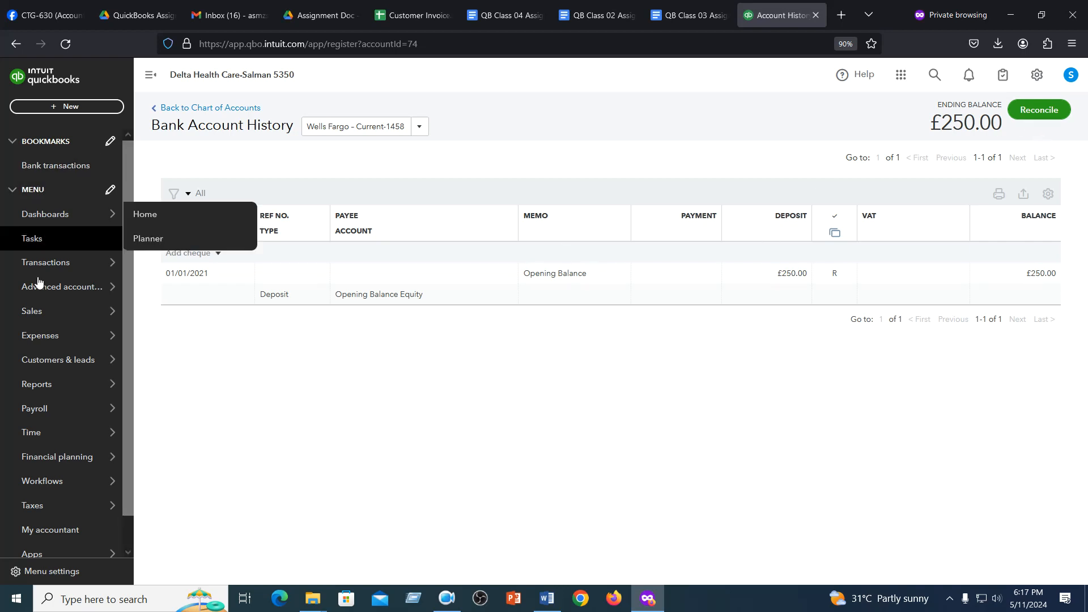
- Go to the chart of accounts and set the new account's type to Expenses
mouse_move(68, 262)
left_click(171, 365)
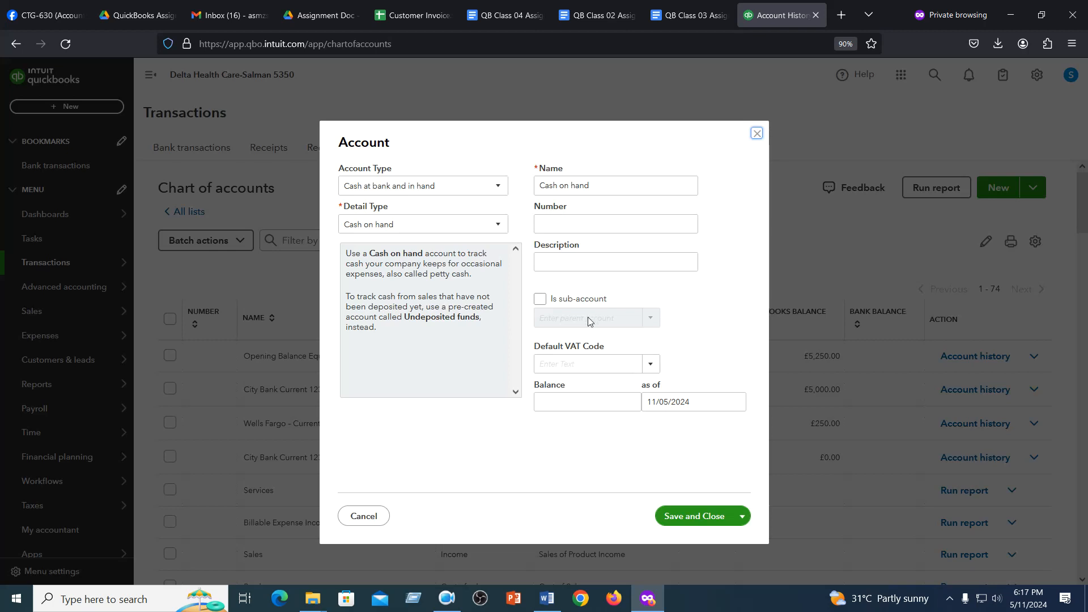
left_click(498, 192)
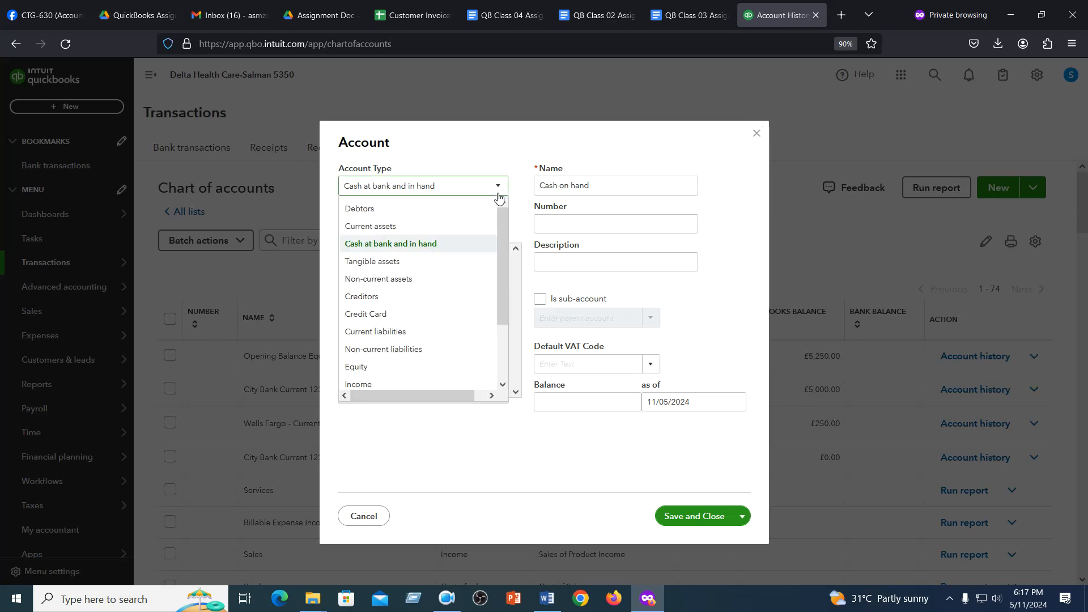
scroll(461, 238, "down", 3)
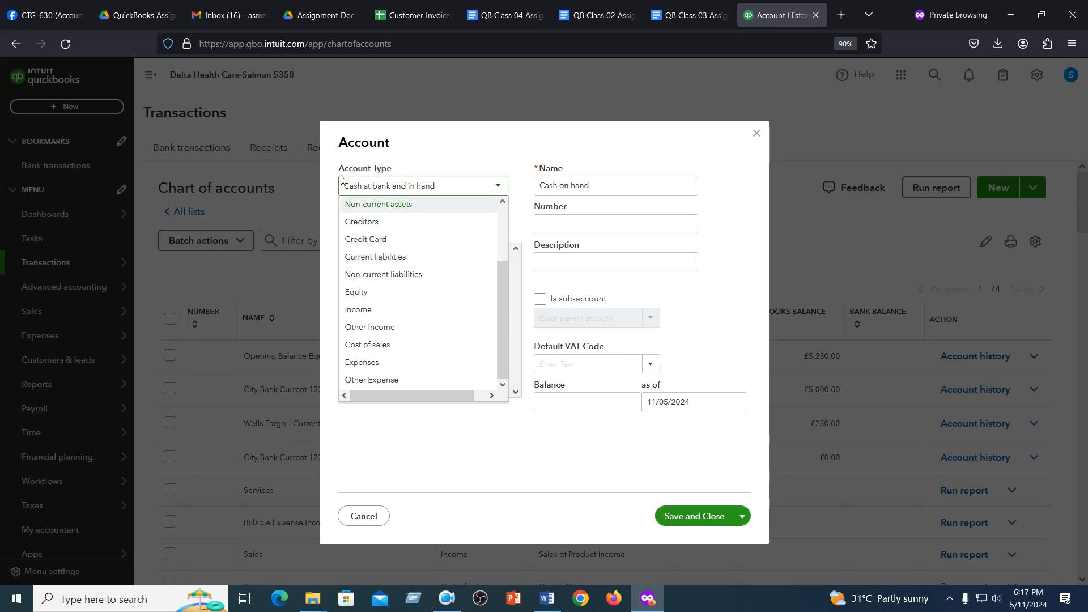
left_click(365, 362)
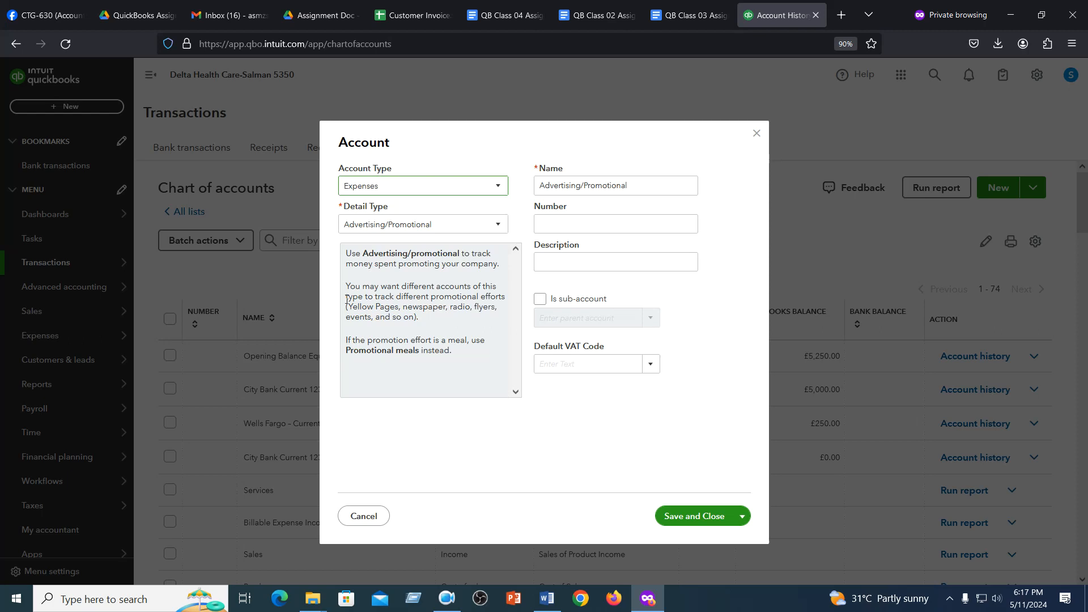
- Set the detail type to Travel and select the auto-filled account name for replacement
left_click(499, 226)
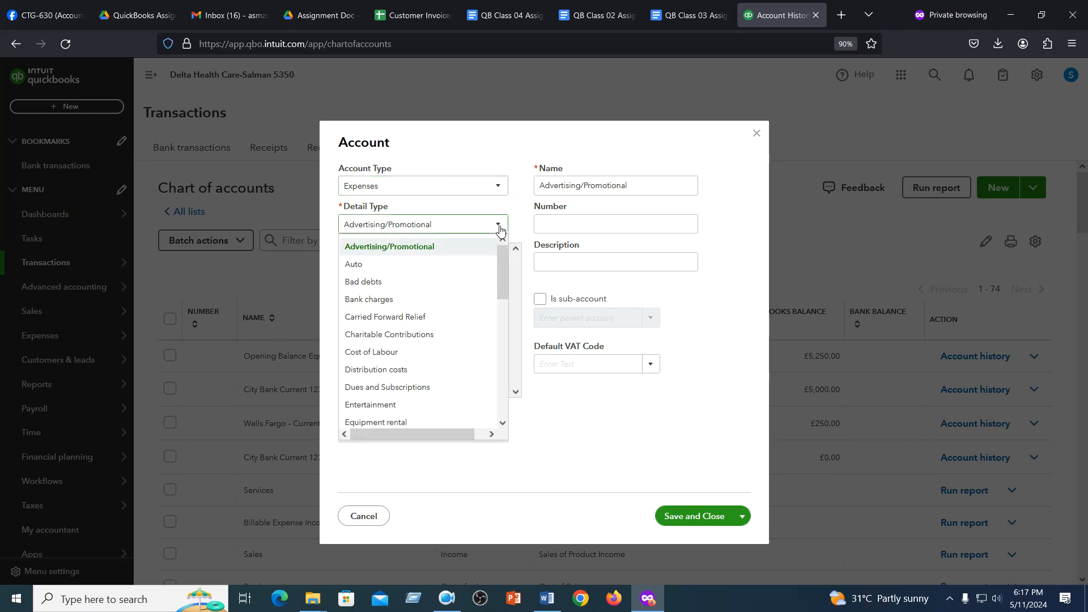
scroll(476, 286, "down", 3)
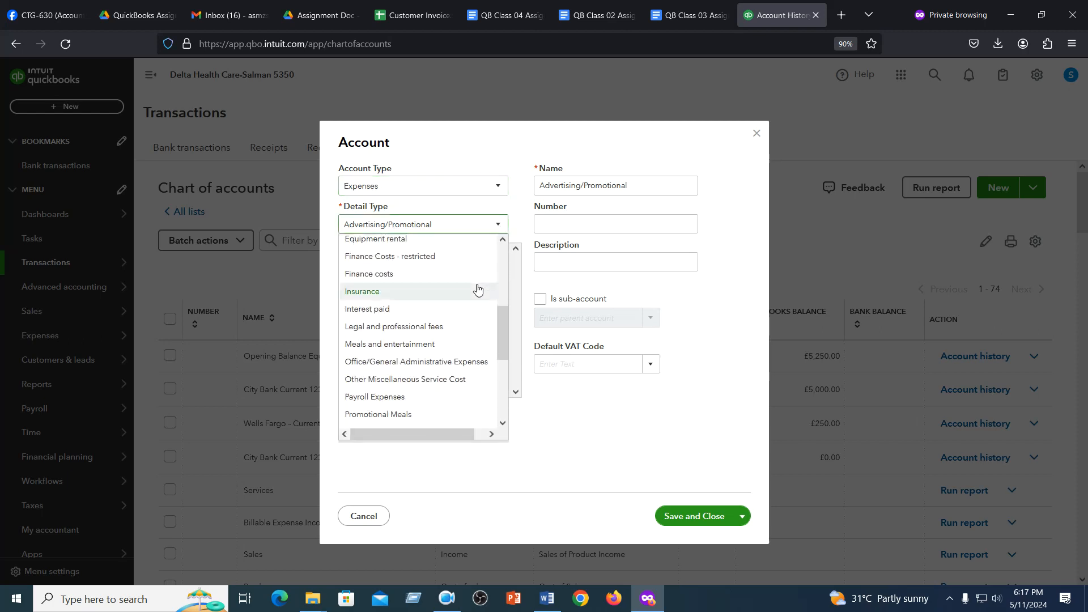
scroll(475, 289, "down", 5)
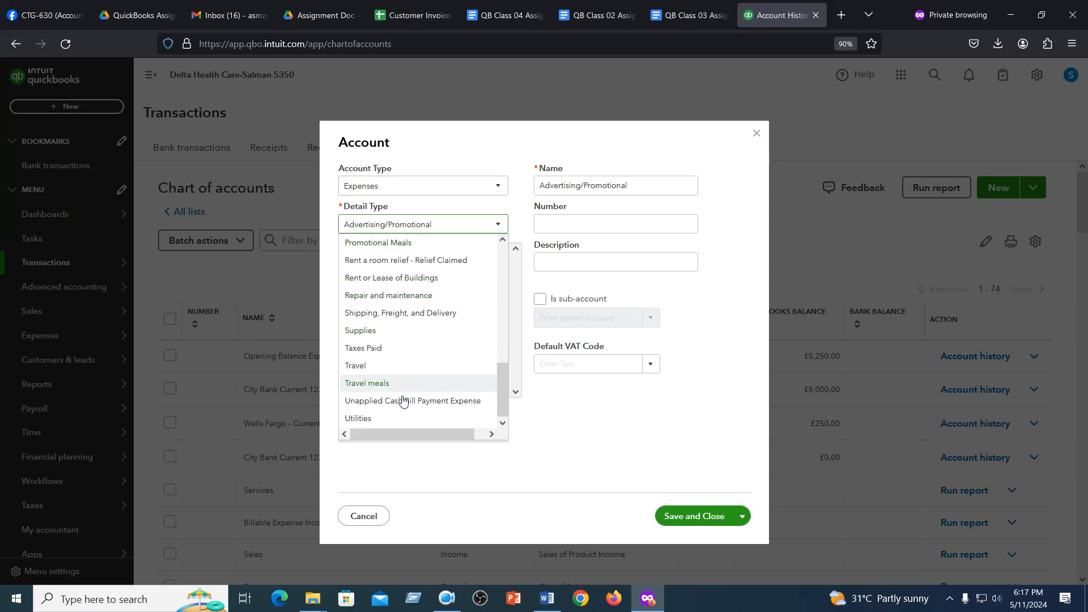
scroll(400, 429, "up", 1)
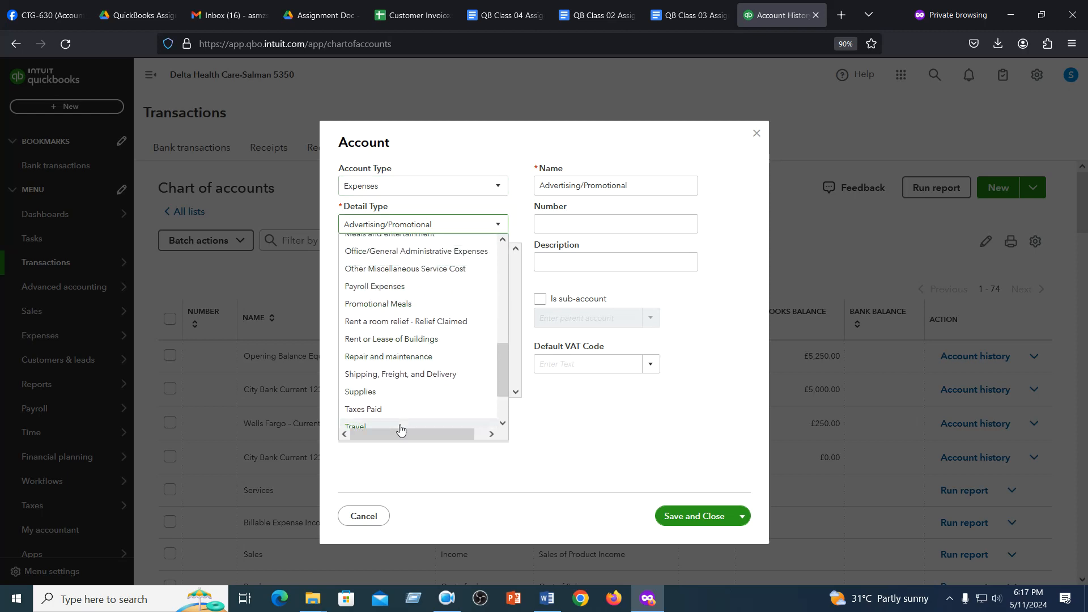
scroll(400, 429, "up", 1)
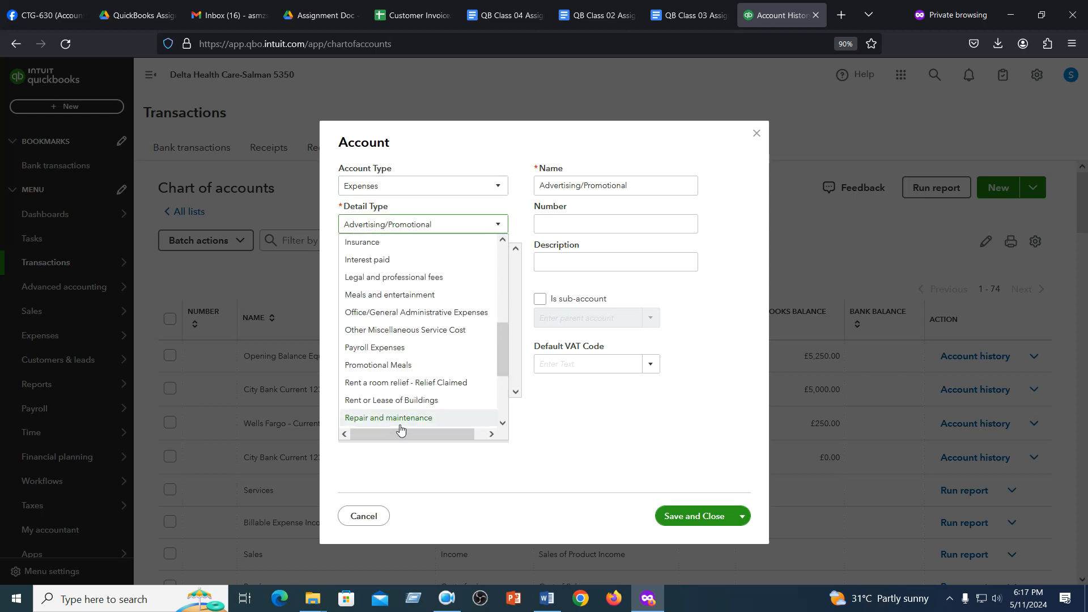
scroll(400, 429, "down", 2)
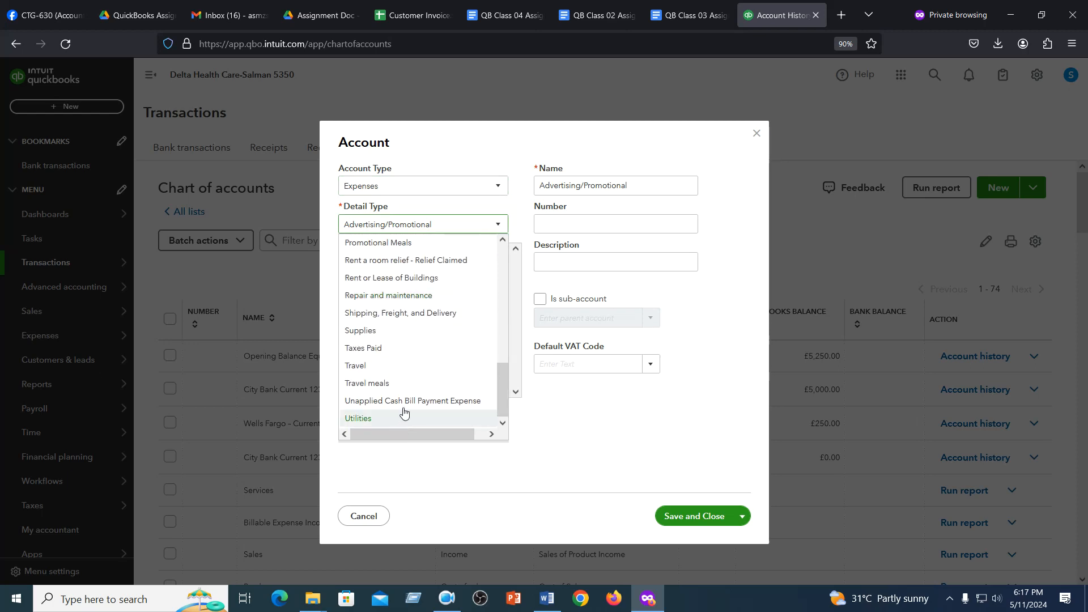
left_click(404, 365)
left_click_drag(583, 185, 451, 188)
- Enter Travel Expense as the name, then switch the detail type to Office/General Administrative Expenses
type("Travel Expense")
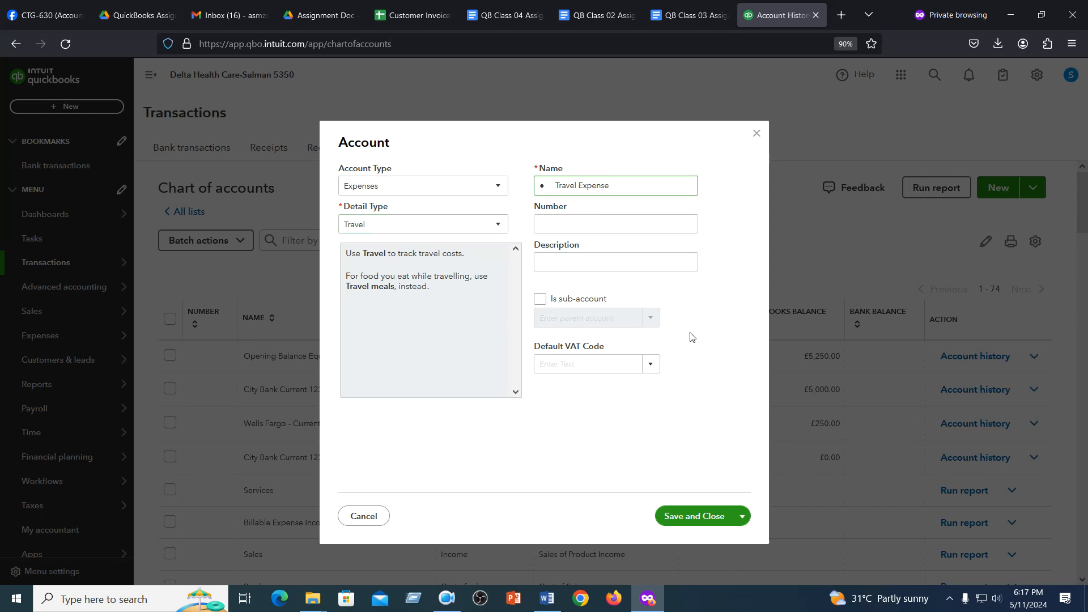
key("BackSpace")
key("BackSpace")
left_click(498, 225)
scroll(444, 308, "up", 10)
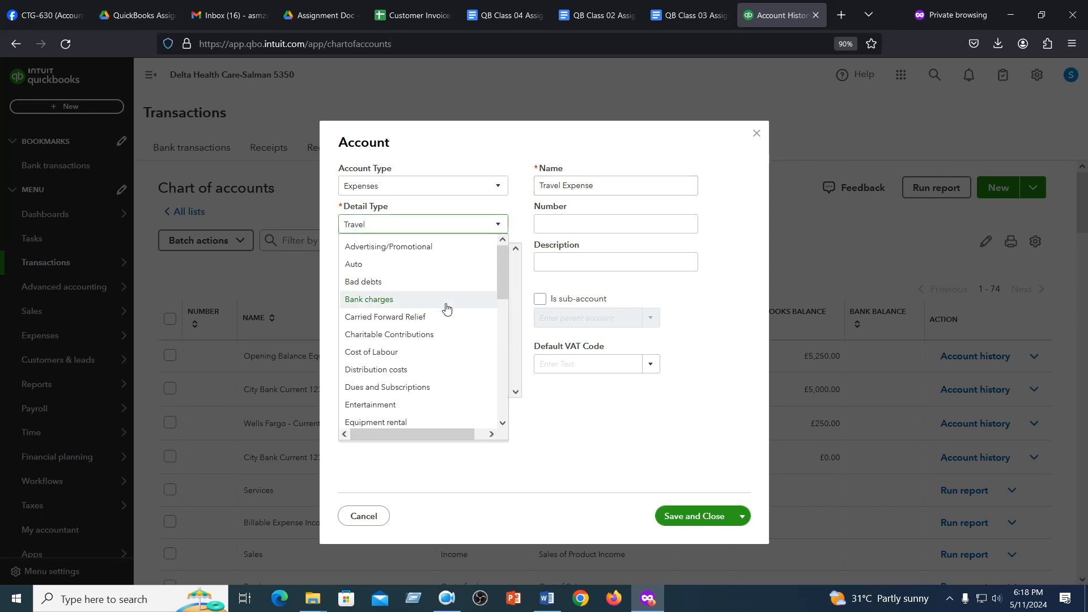
scroll(437, 316, "down", 3)
scroll(436, 316, "up", 1)
scroll(438, 315, "down", 2)
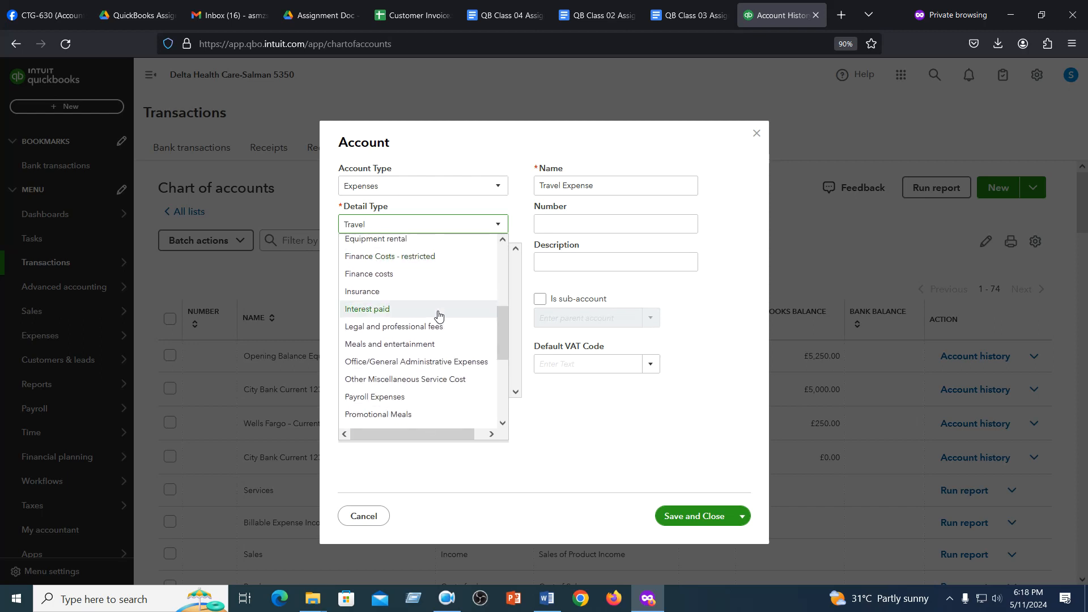
left_click(434, 361)
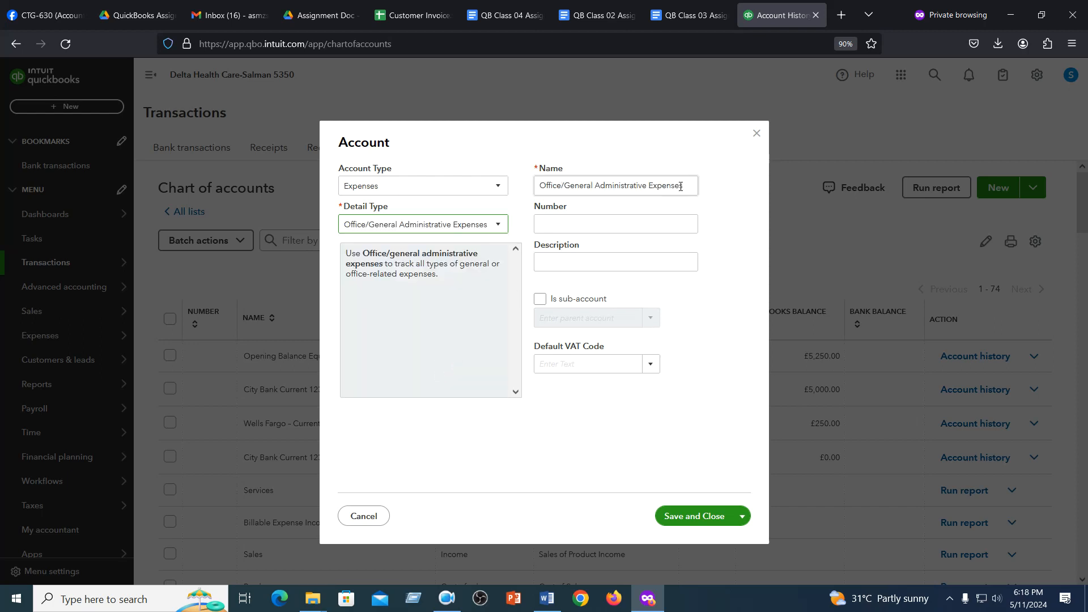
- Rename the account to Administrative Expenses and save it
left_click_drag(648, 186, 538, 187)
left_click(570, 191)
key("BackSpace")
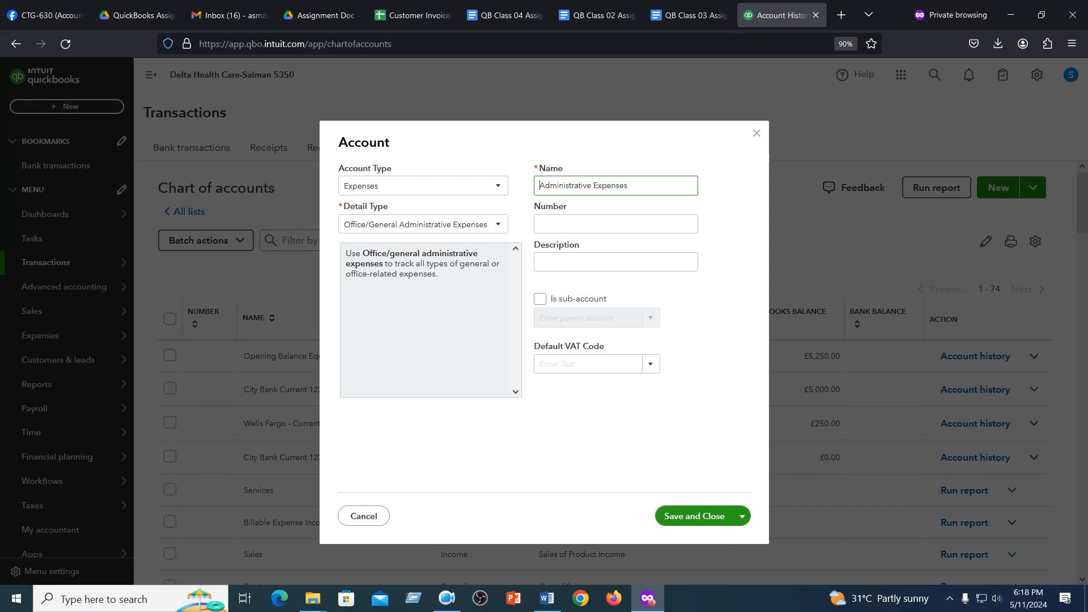
left_click(703, 516)
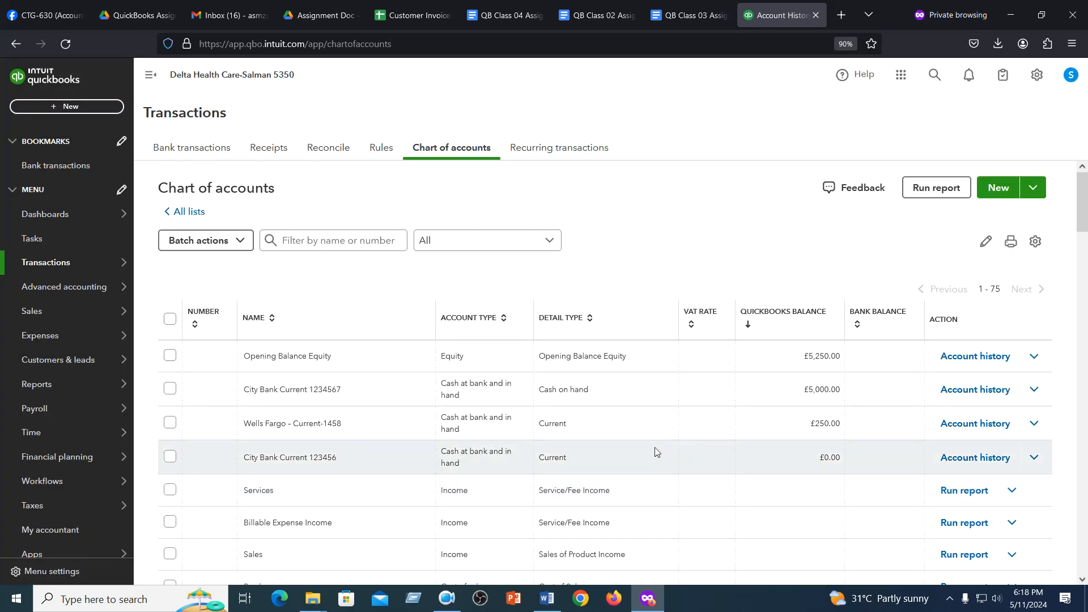
scroll(395, 409, "down", 3)
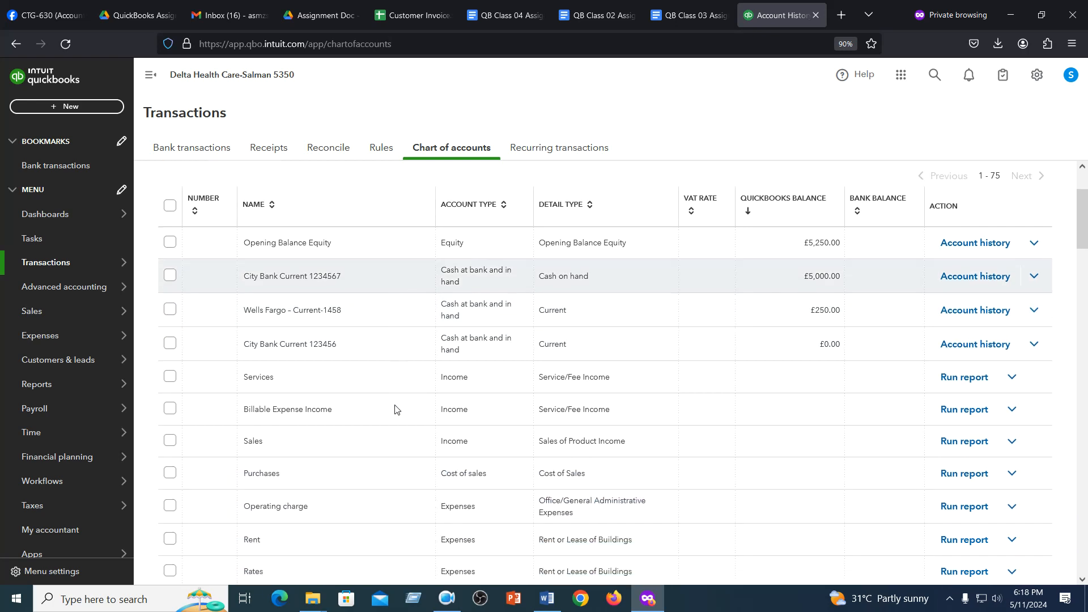
scroll(395, 409, "down", 1)
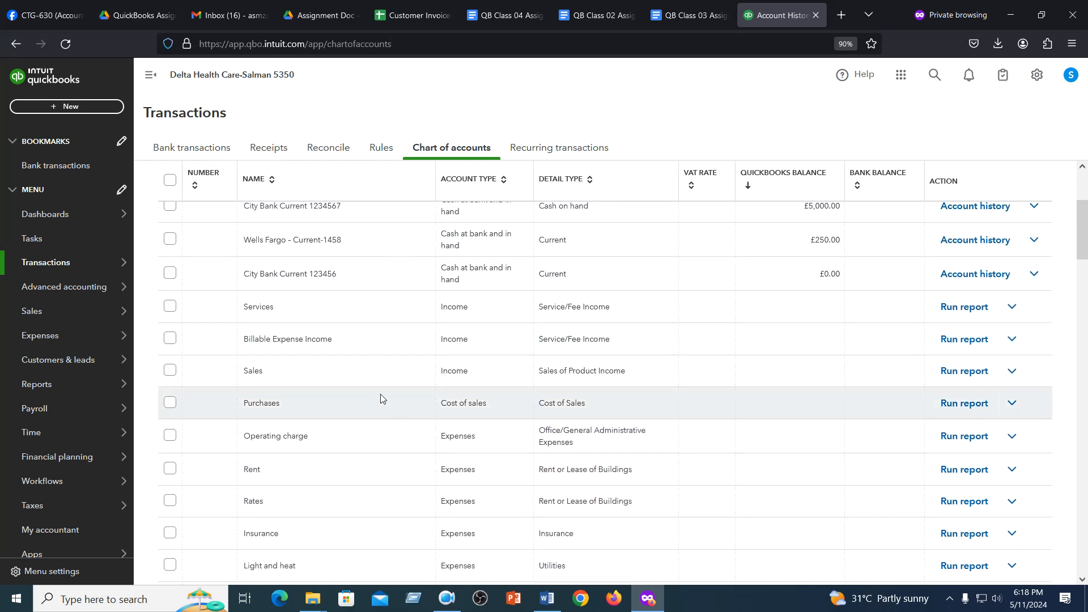
scroll(379, 393, "down", 2)
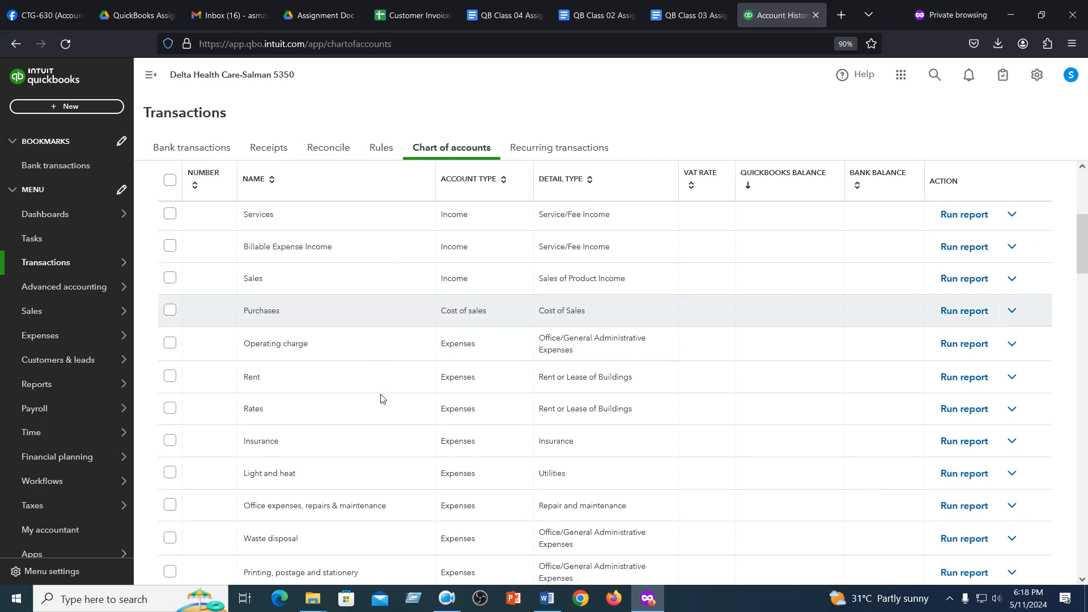
scroll(378, 403, "down", 4)
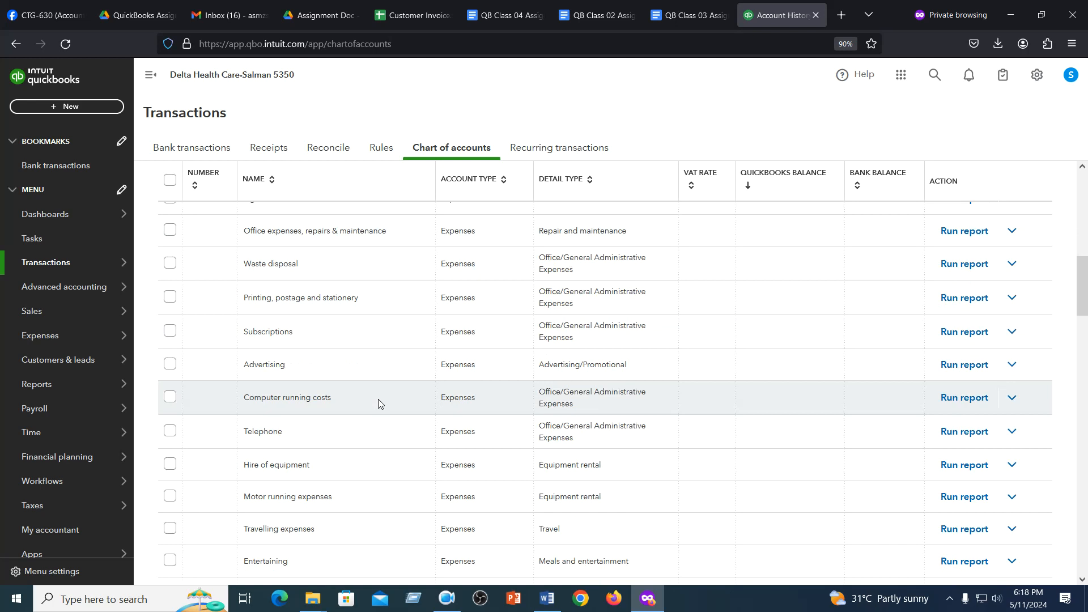
scroll(378, 399, "down", 2)
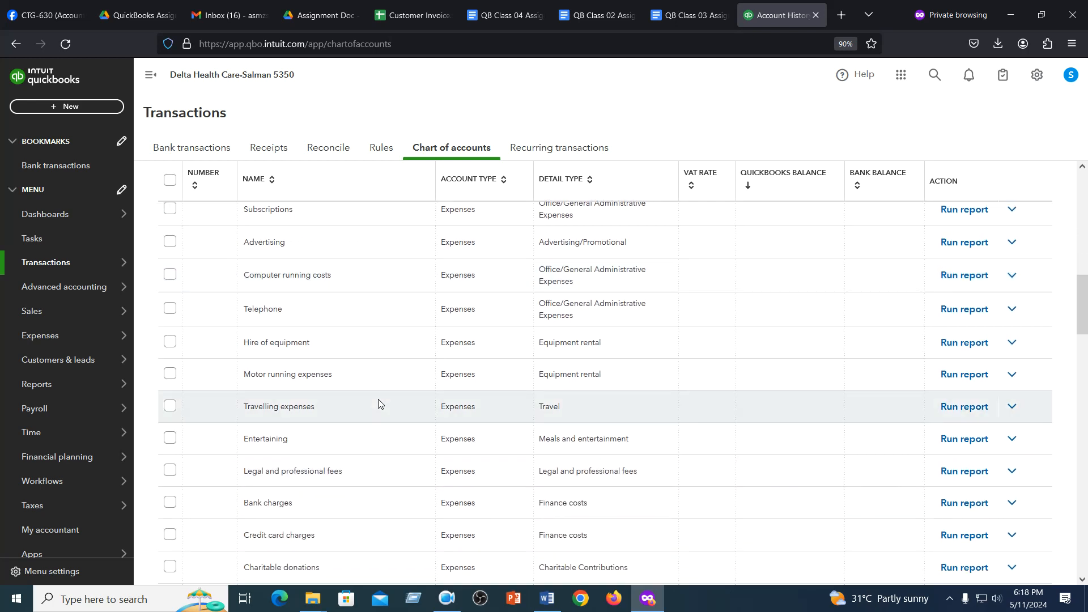
scroll(378, 399, "up", 4)
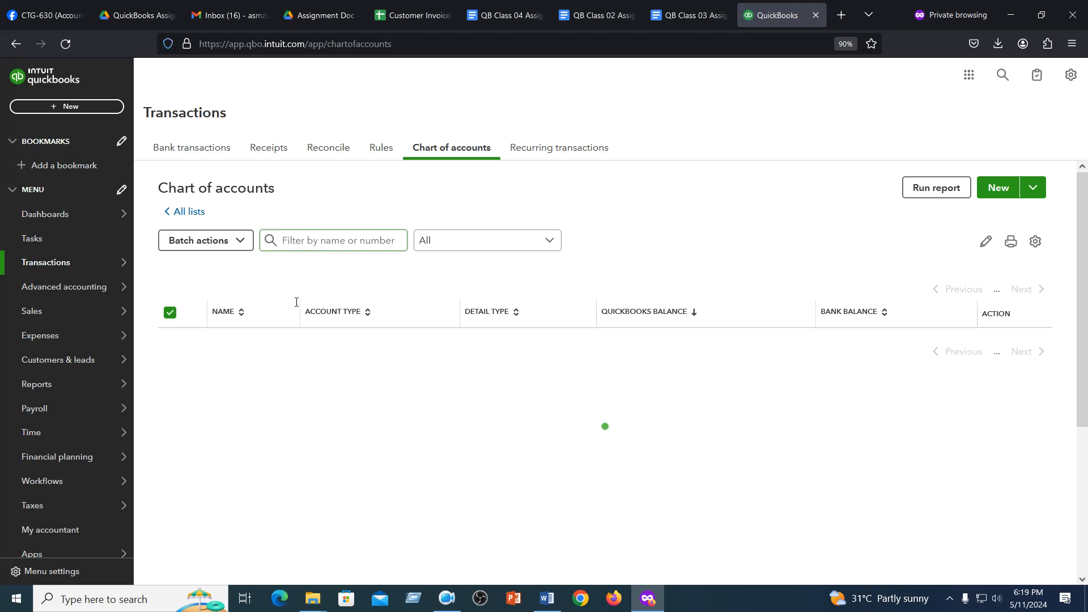
scroll(296, 306, "down", 3)
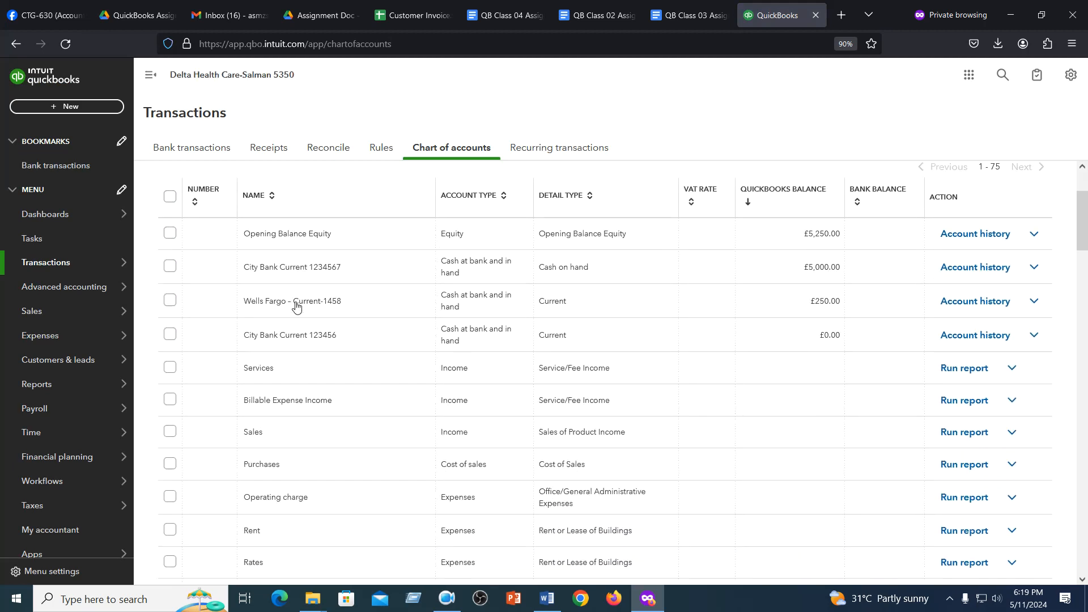
scroll(296, 306, "down", 5)
scroll(295, 306, "down", 5)
scroll(296, 306, "down", 5)
scroll(296, 306, "down", 5)
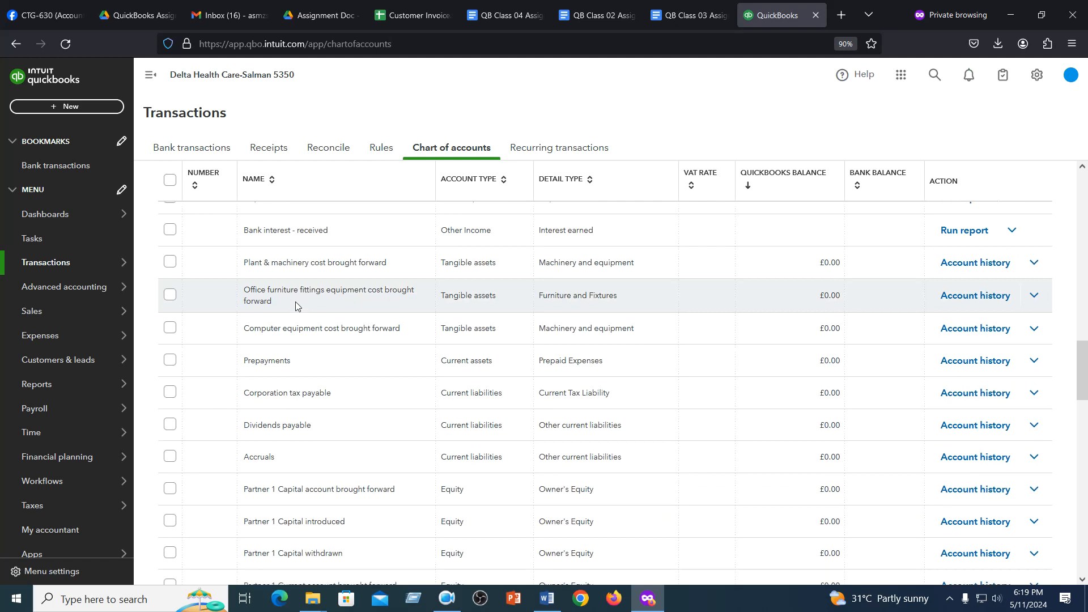
scroll(295, 306, "down", 2)
scroll(296, 306, "down", 5)
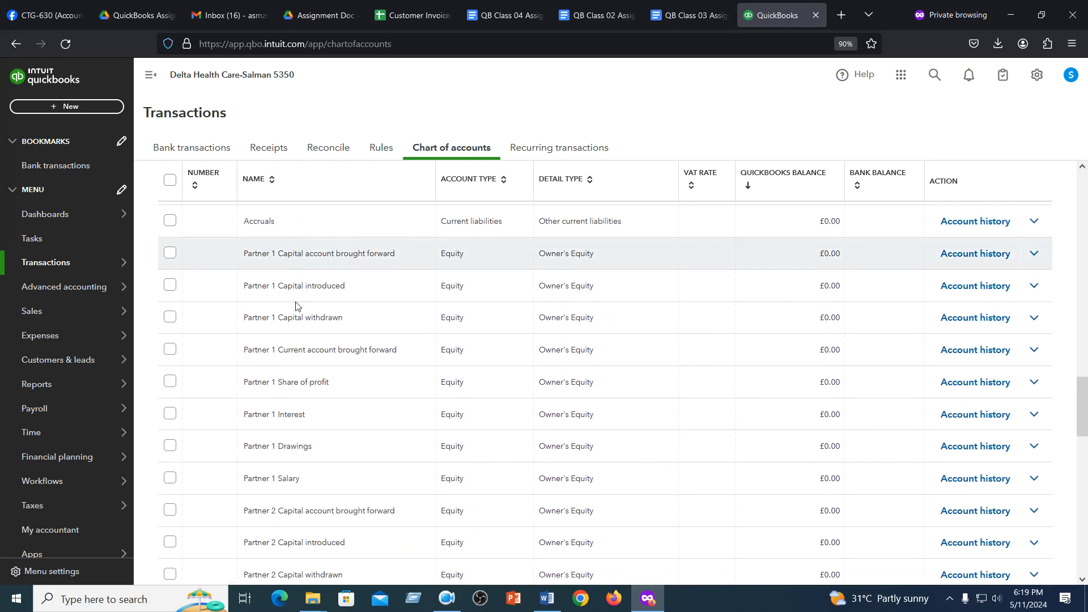
scroll(295, 306, "down", 4)
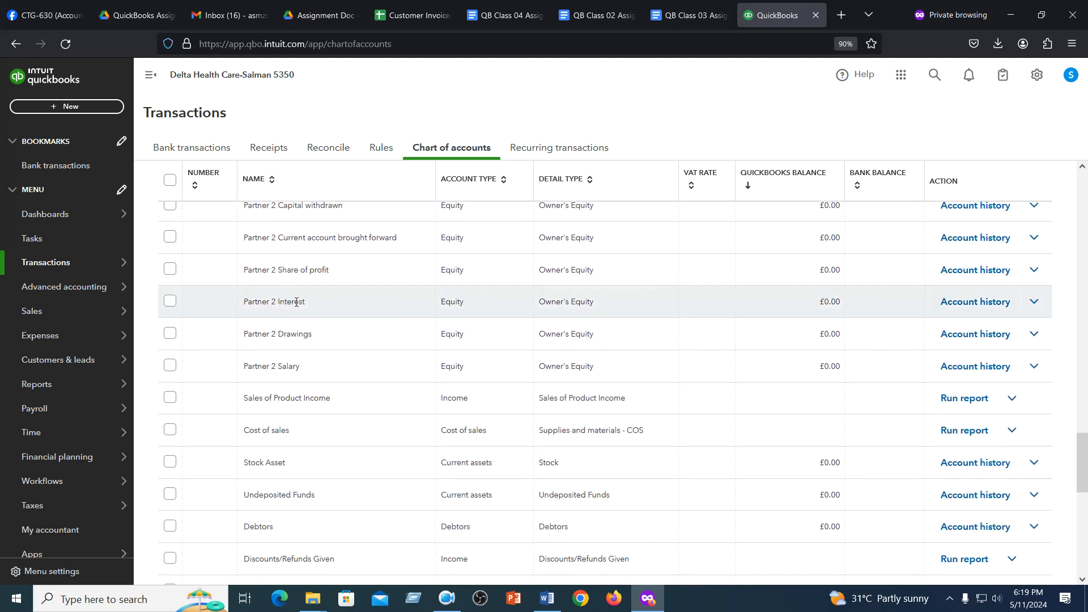
scroll(296, 303, "down", 4)
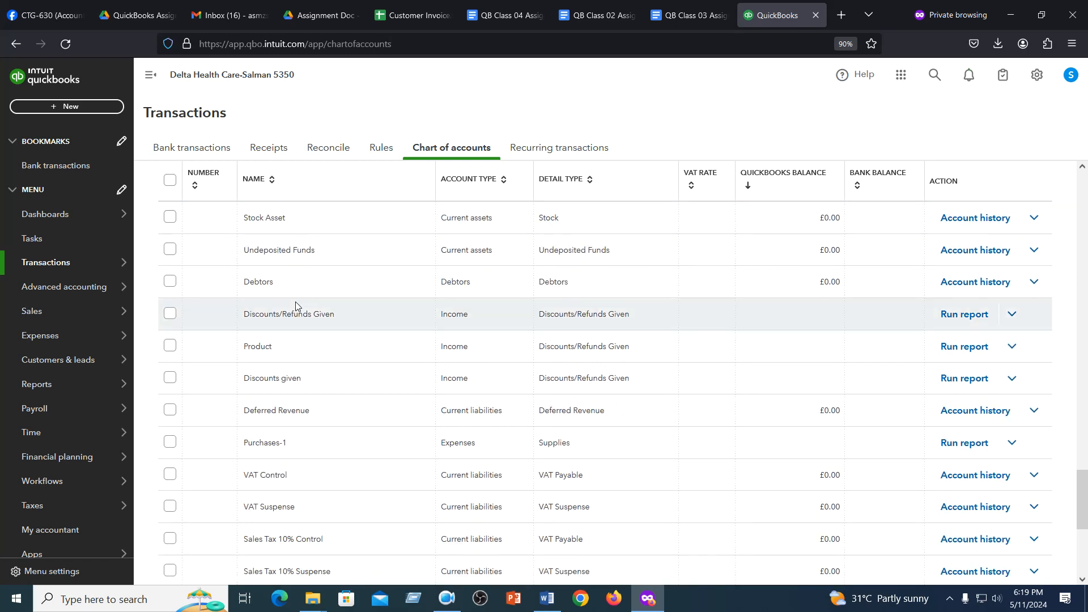
scroll(296, 306, "down", 4)
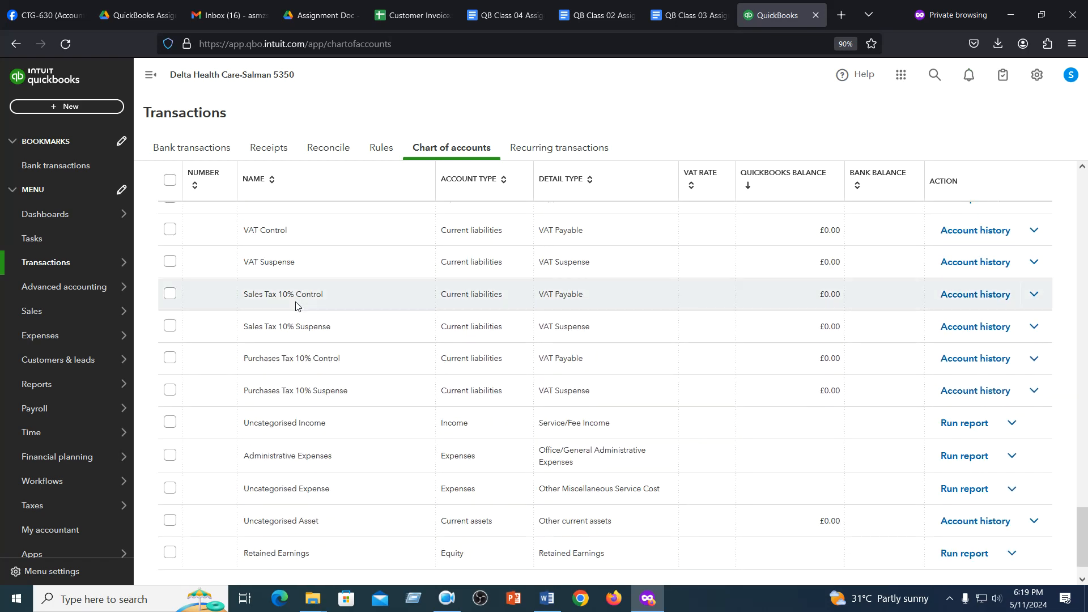
scroll(295, 306, "down", 1)
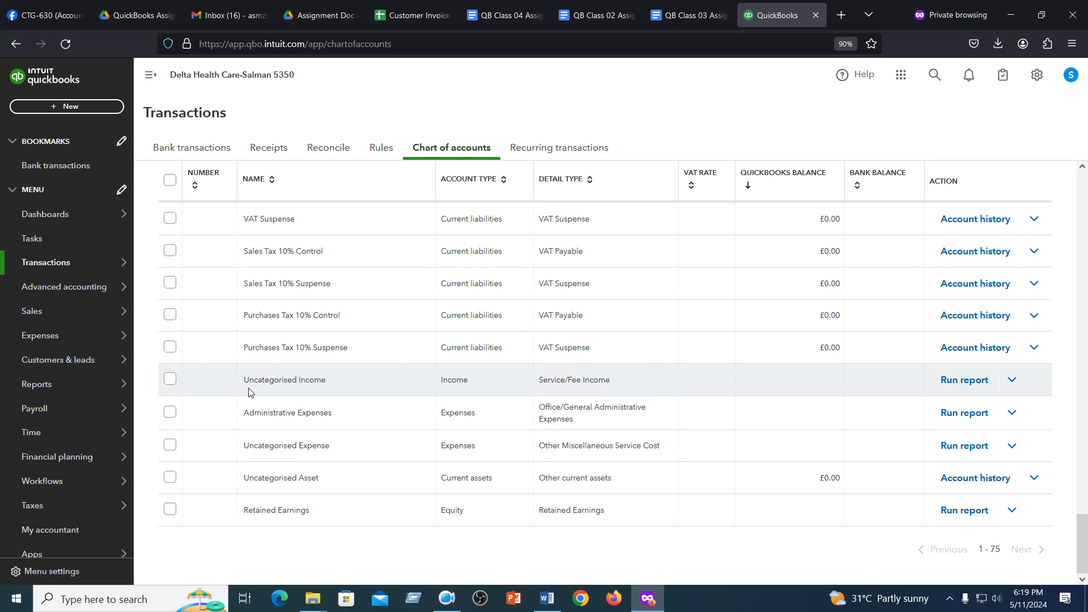
scroll(720, 308, "up", 20)
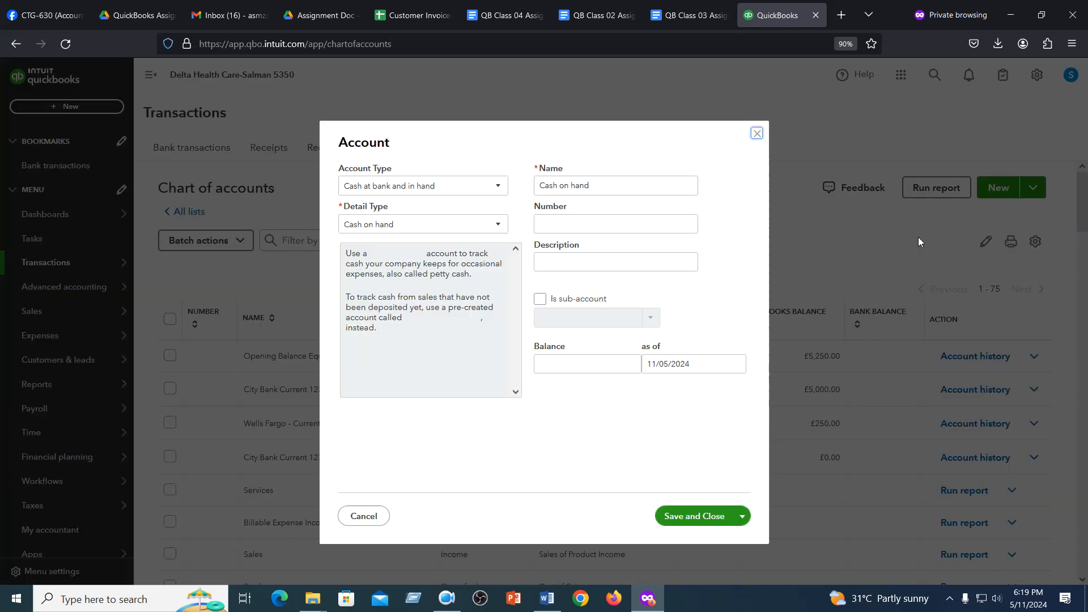
- Make the new account Expenses with Office/General Administrative Expenses detail type and paste in Travel Expense as its name
left_click(497, 187)
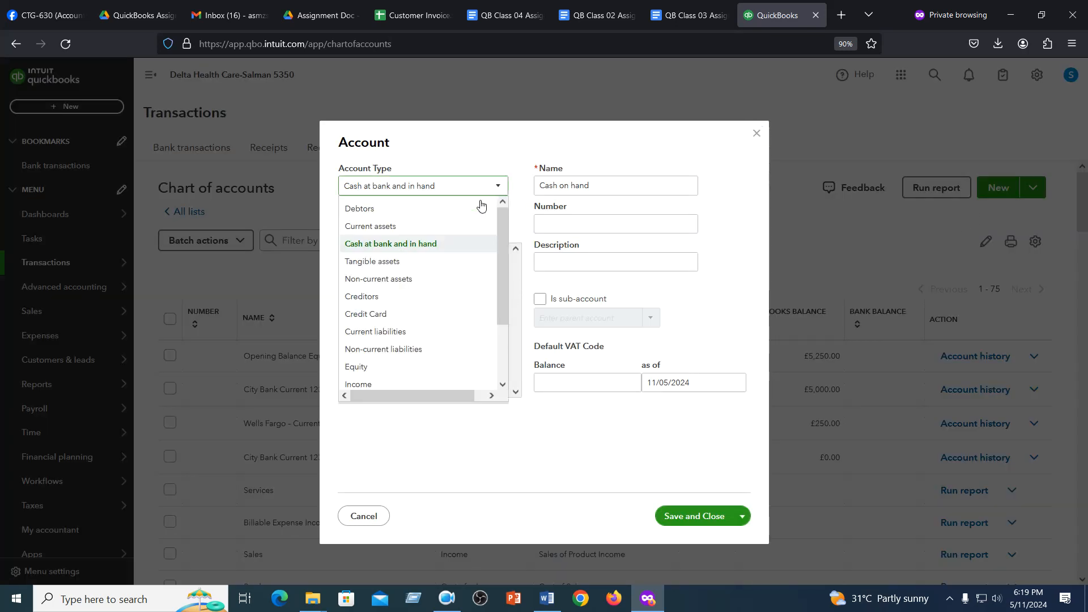
scroll(409, 355, "down", 3)
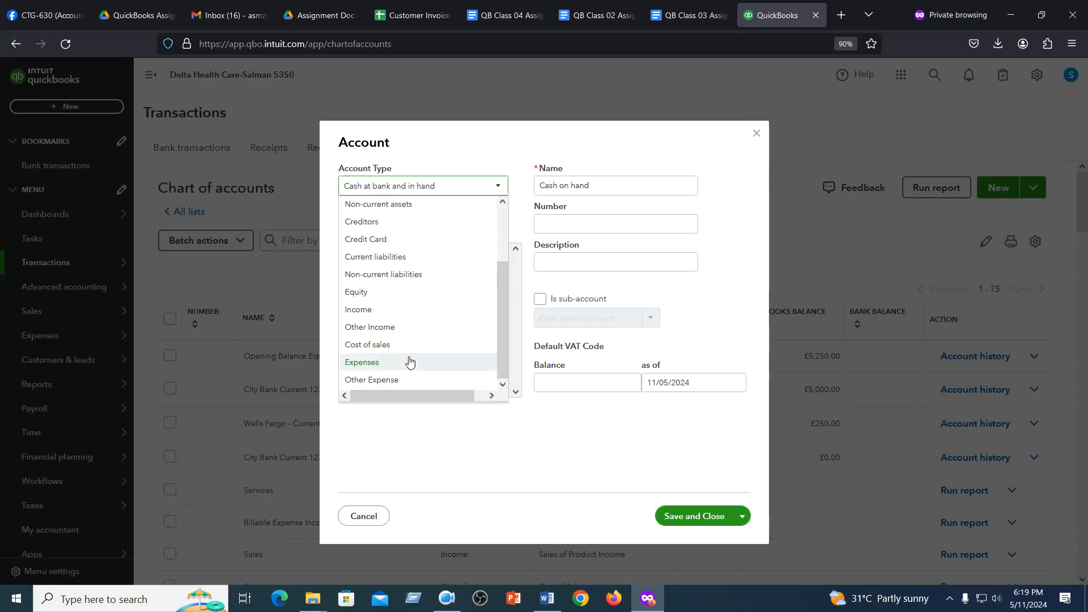
left_click(409, 360)
left_click(501, 223)
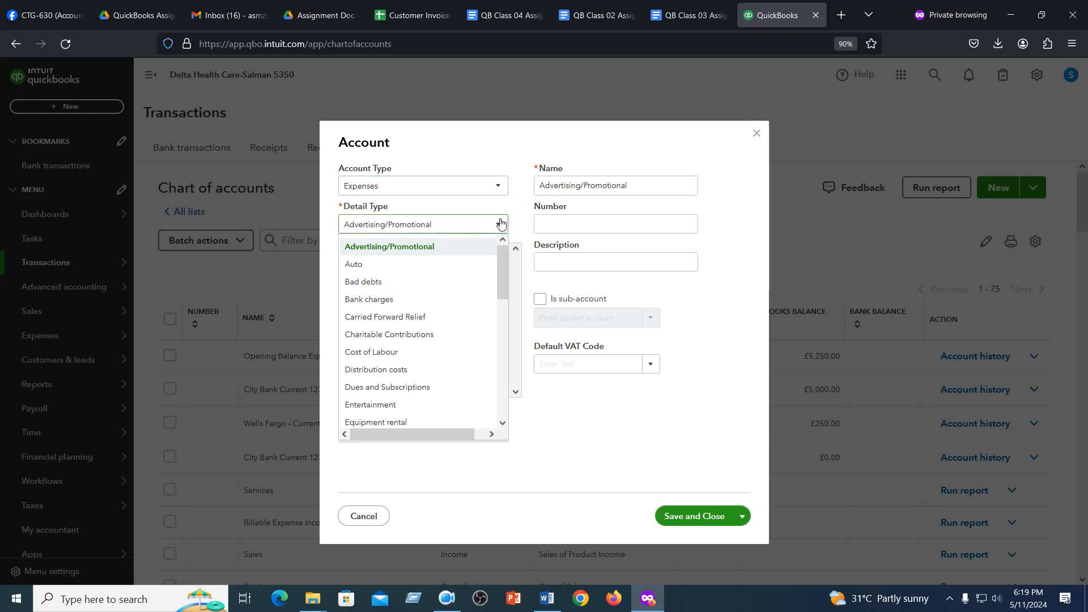
scroll(444, 306, "down", 6)
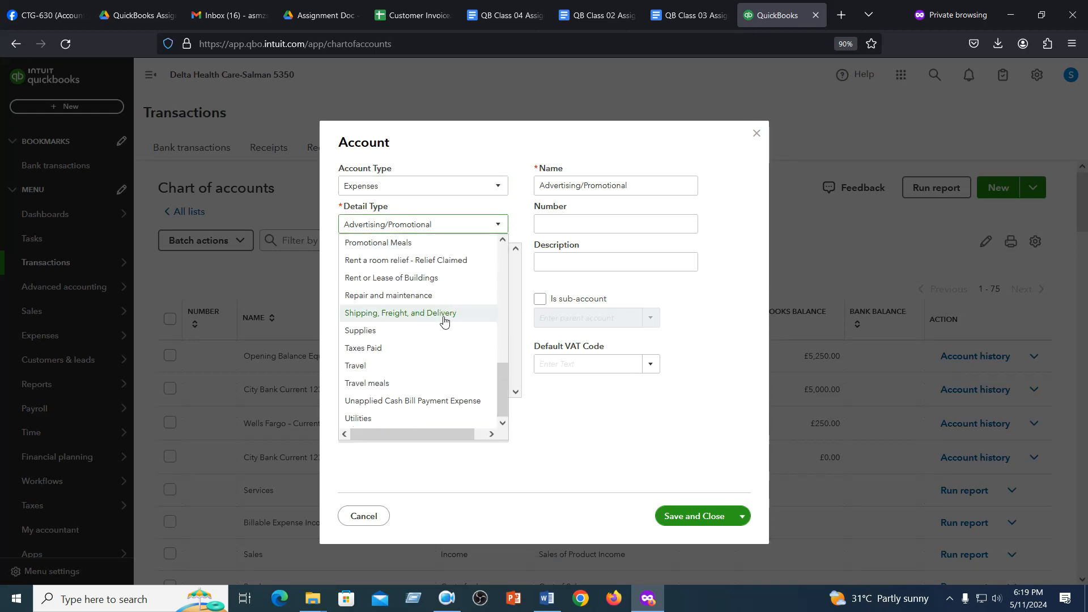
scroll(445, 309, "up", 5)
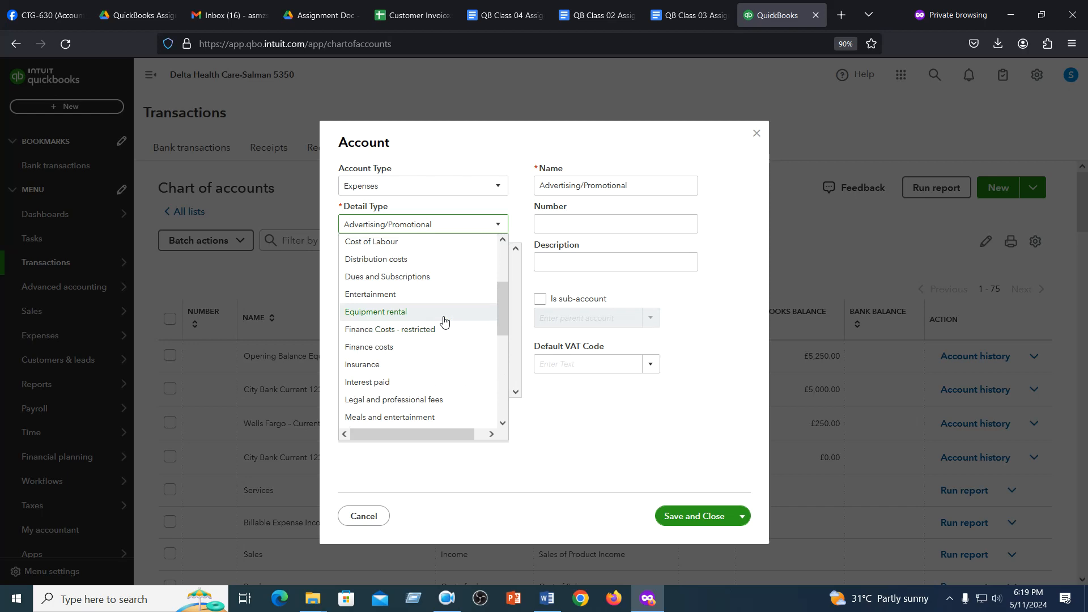
scroll(444, 319, "up", 3)
scroll(444, 320, "down", 5)
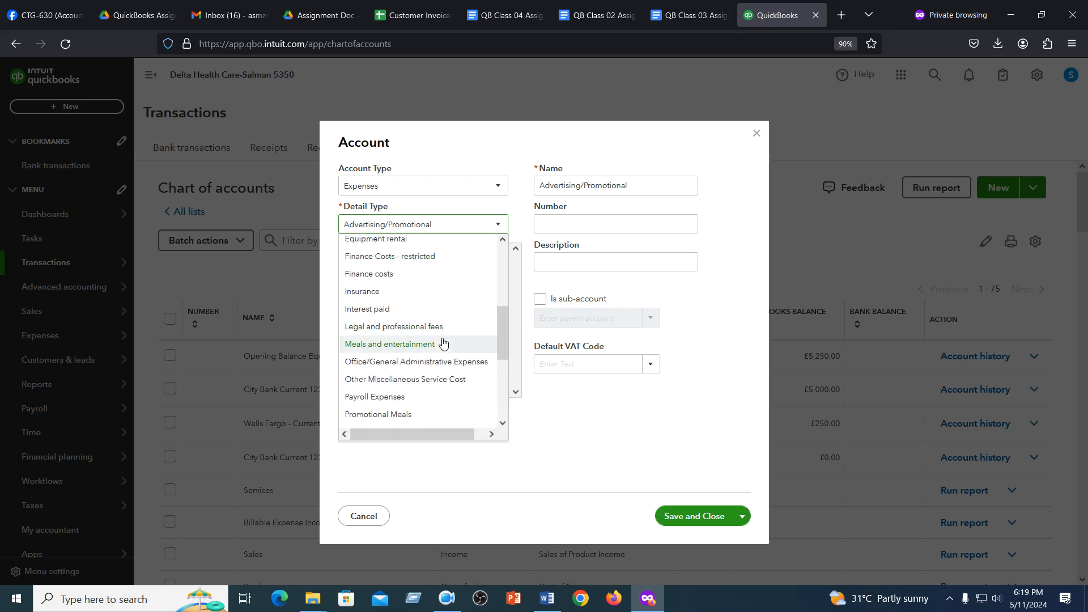
left_click(440, 361)
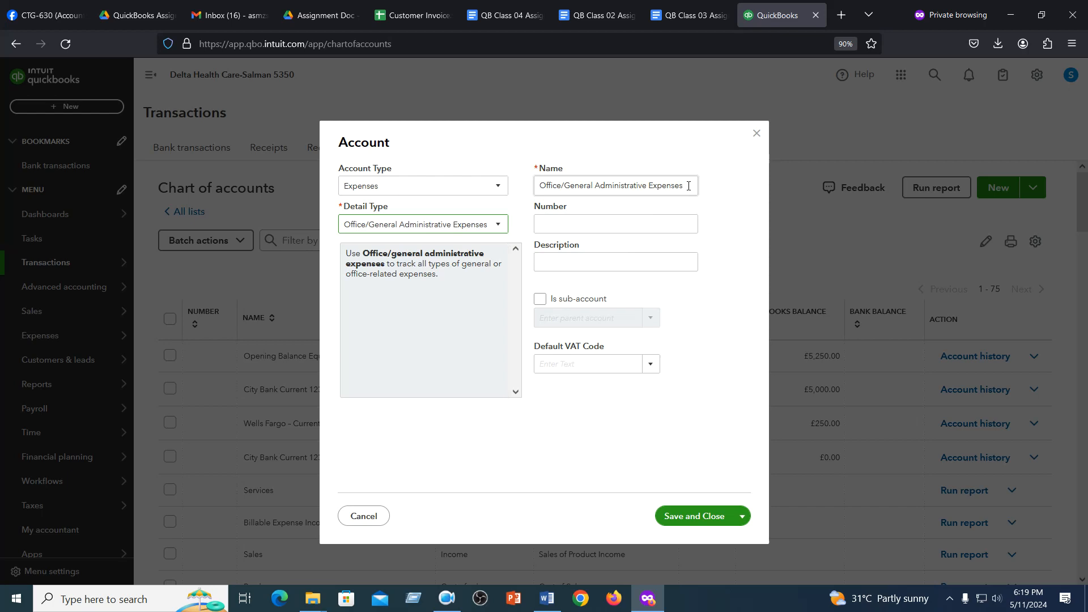
left_click_drag(688, 185, 478, 199)
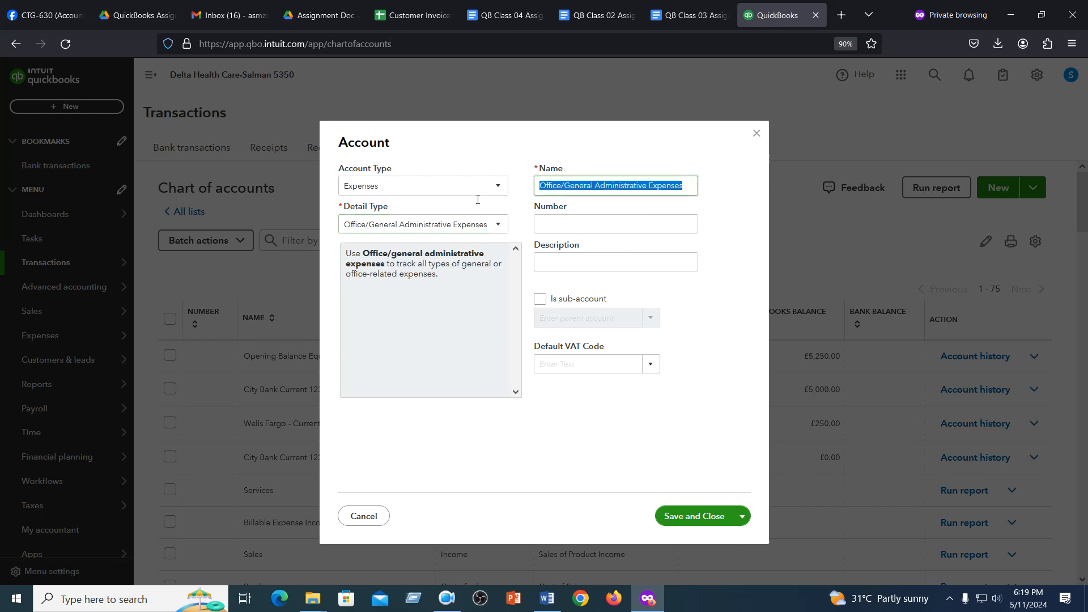
type("•\tTravel Expense")
- Remove the stray bullet from 'Travel Expense', mark it a sub-account, and browse the parent-account list
left_click(555, 186)
key("BackSpace")
key("BackSpace")
key("BackSpace")
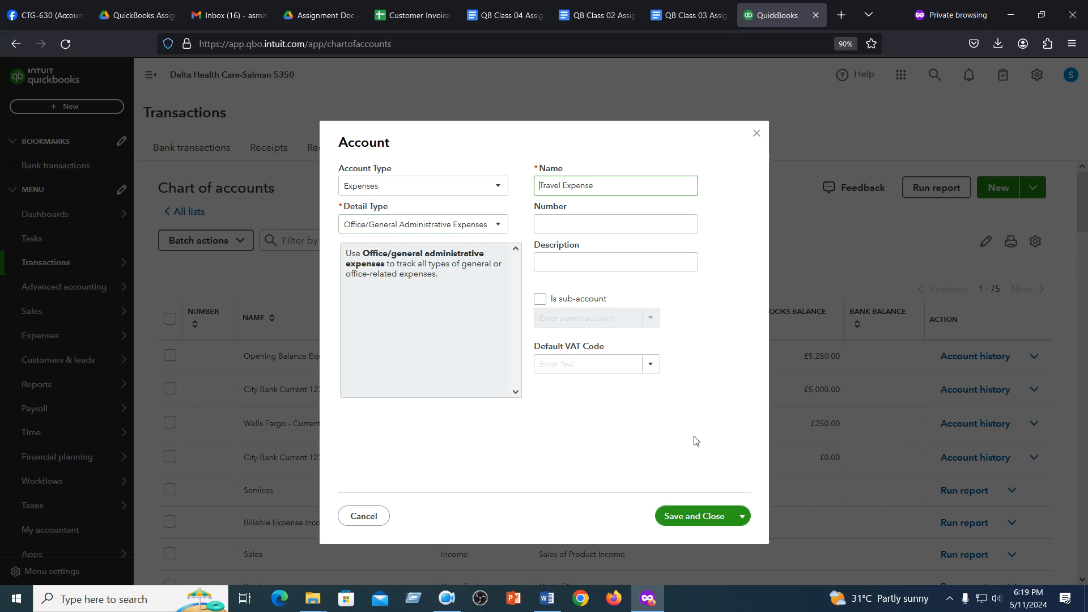
left_click(540, 301)
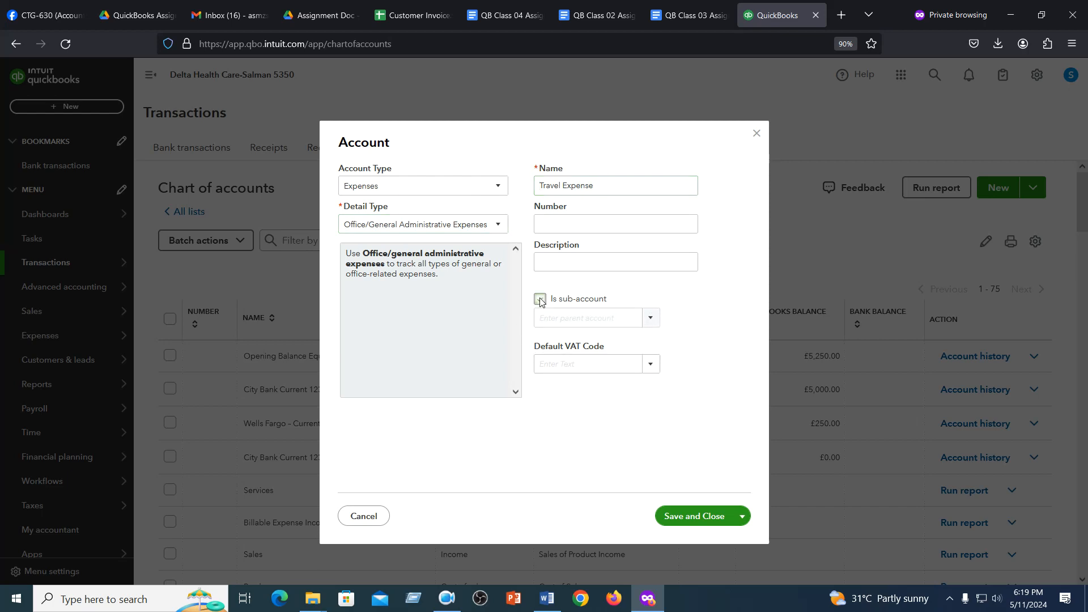
left_click(651, 319)
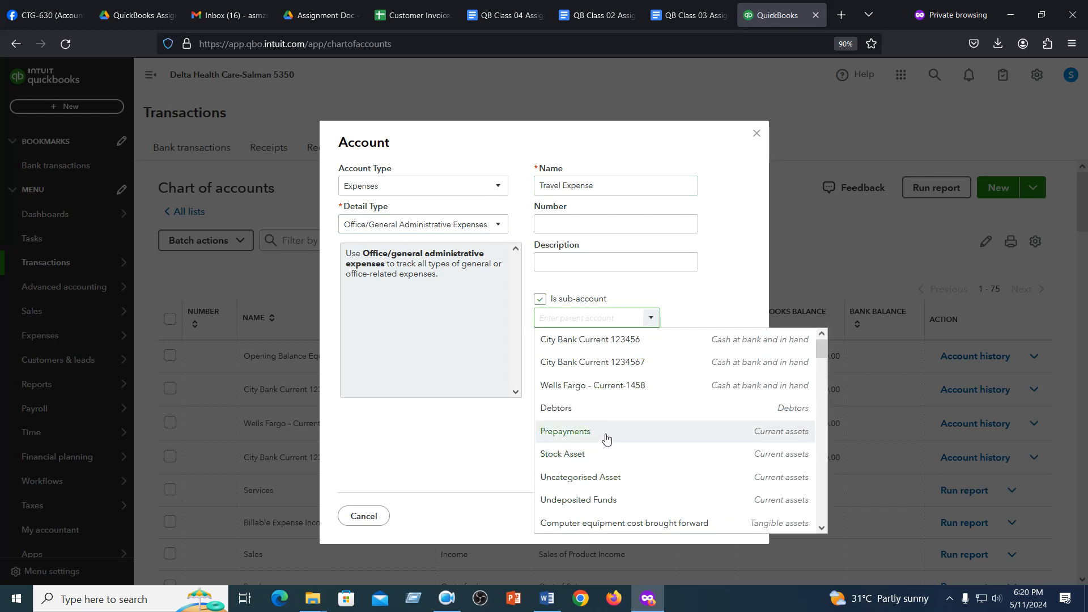
scroll(604, 442, "down", 5)
scroll(606, 438, "down", 8)
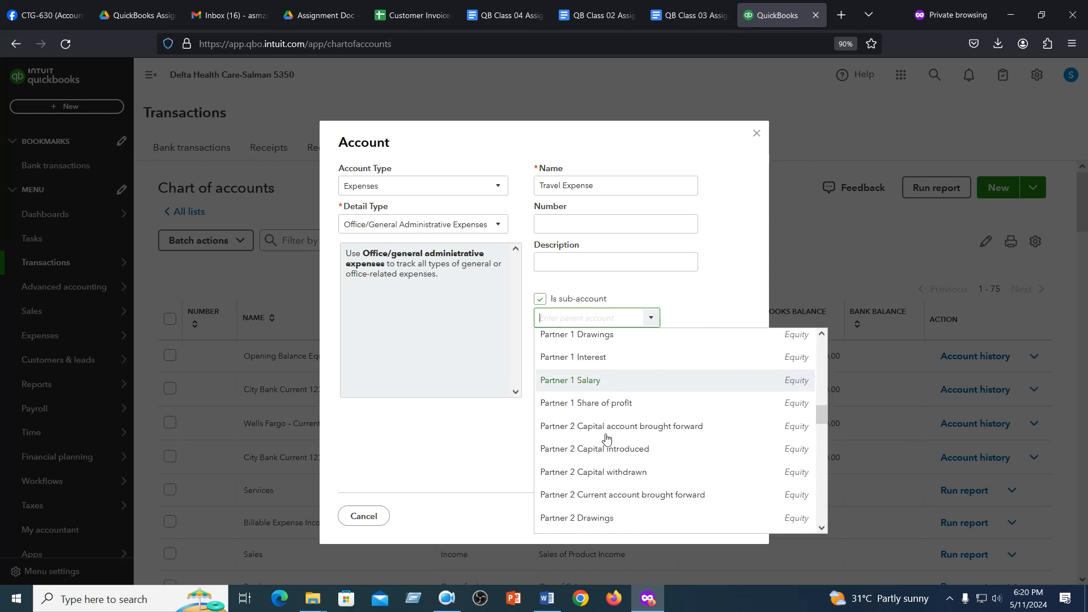
scroll(605, 438, "down", 3)
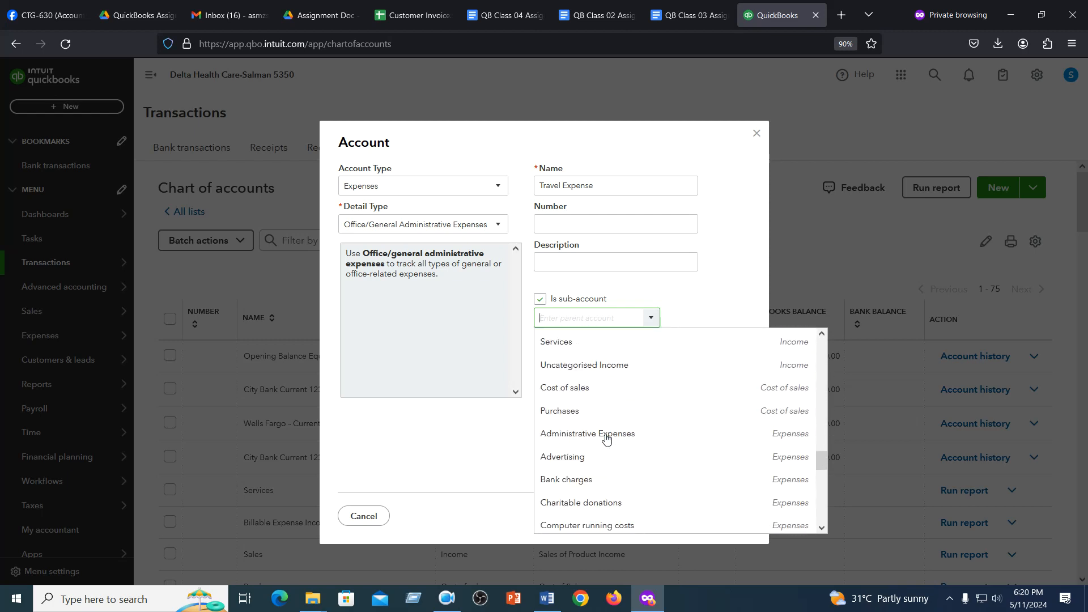
- Pick Administrative Expenses as Travel Expense's parent account, then highlight the Travel Expense name
left_click(578, 436)
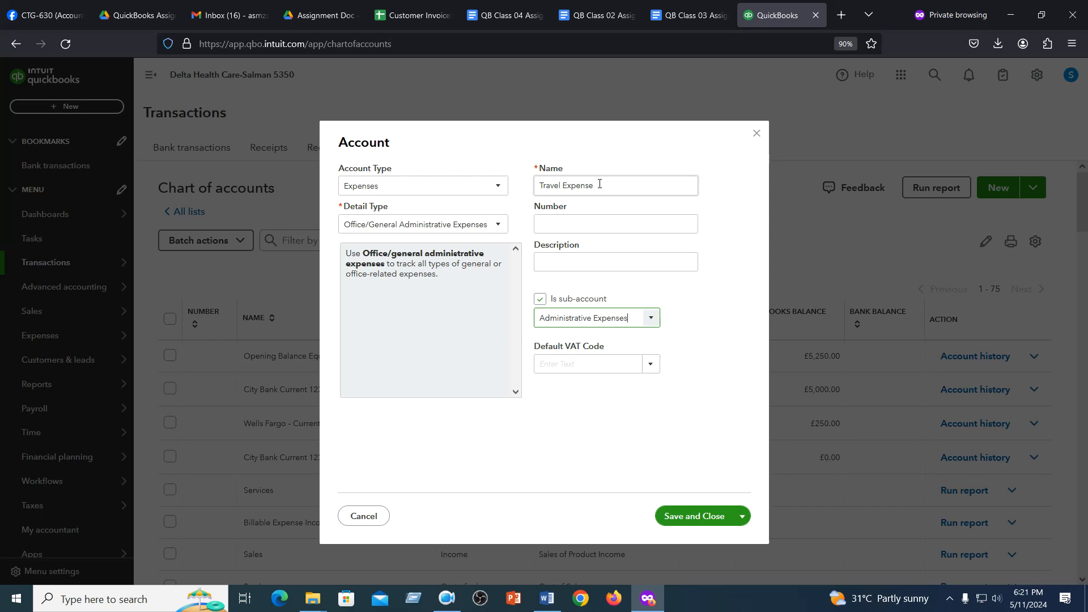
left_click_drag(600, 184, 498, 186)
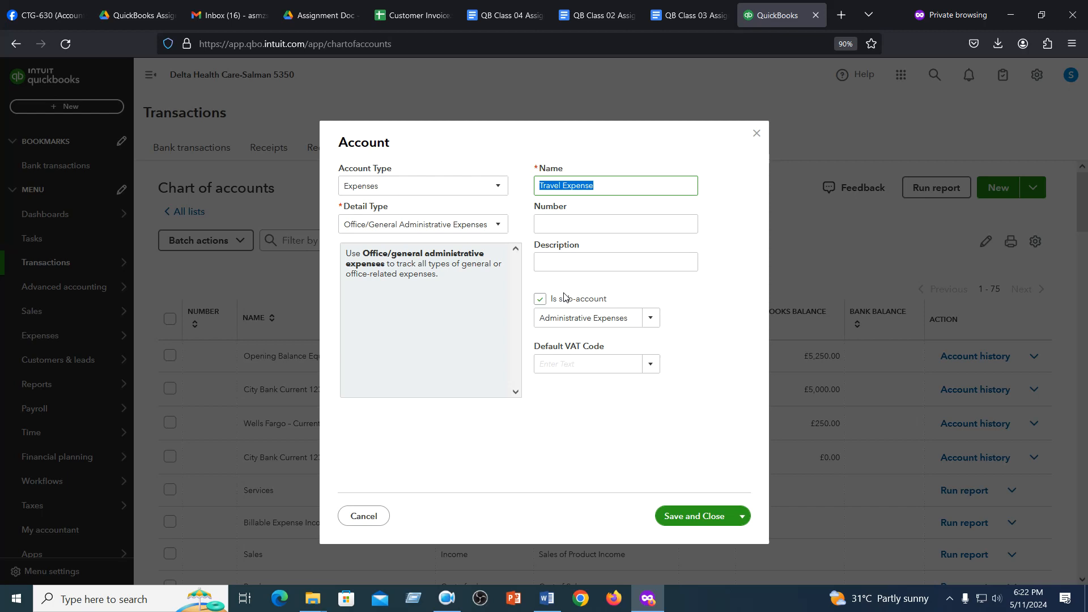
left_click(650, 318)
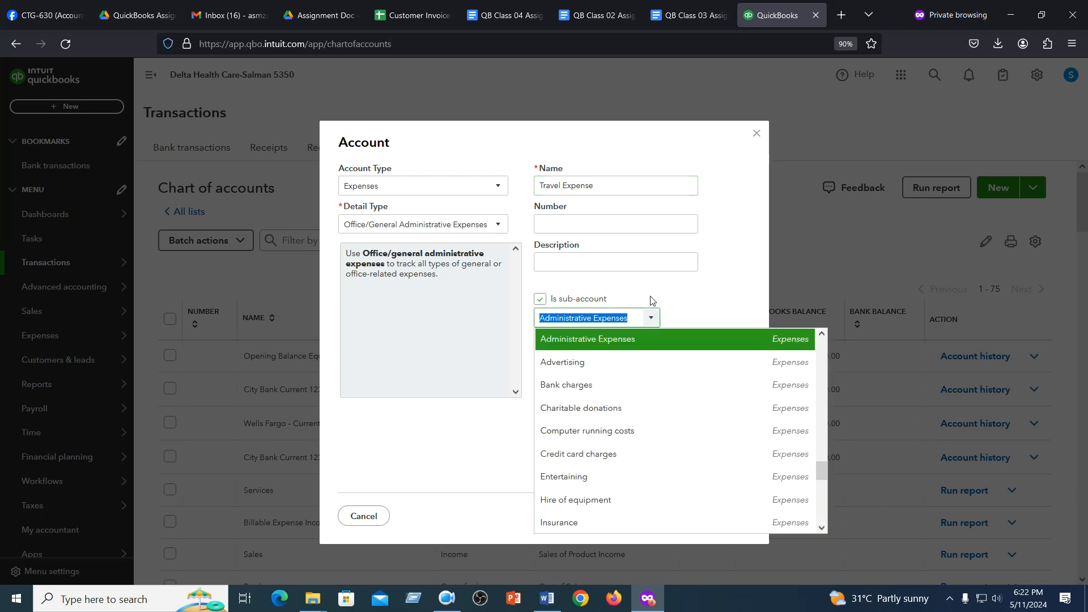
scroll(615, 391, "down", 6)
scroll(613, 399, "up", 6)
scroll(612, 398, "up", 10)
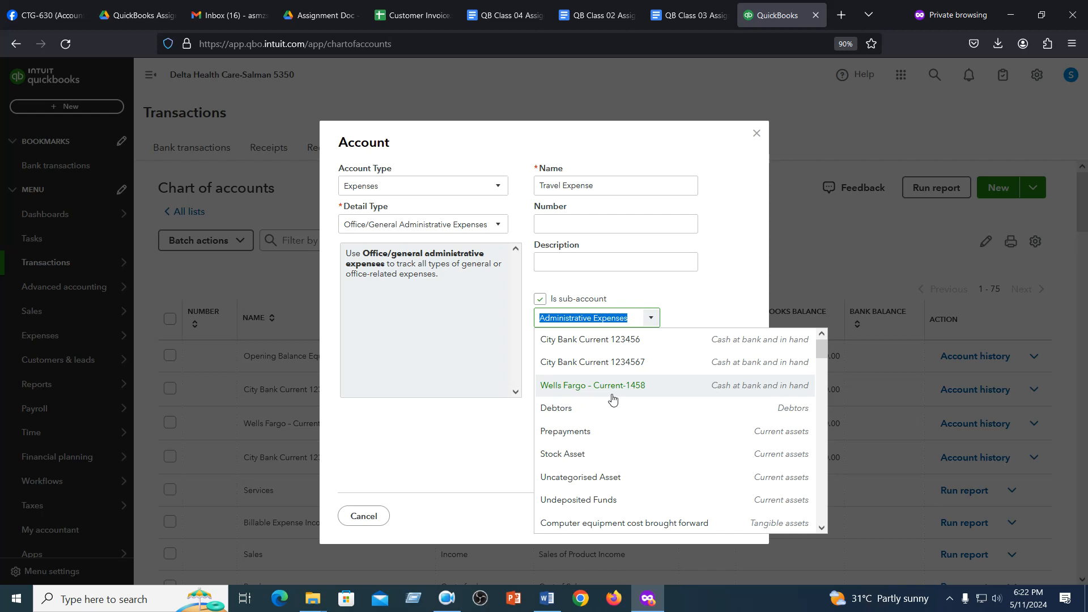
left_click(455, 466)
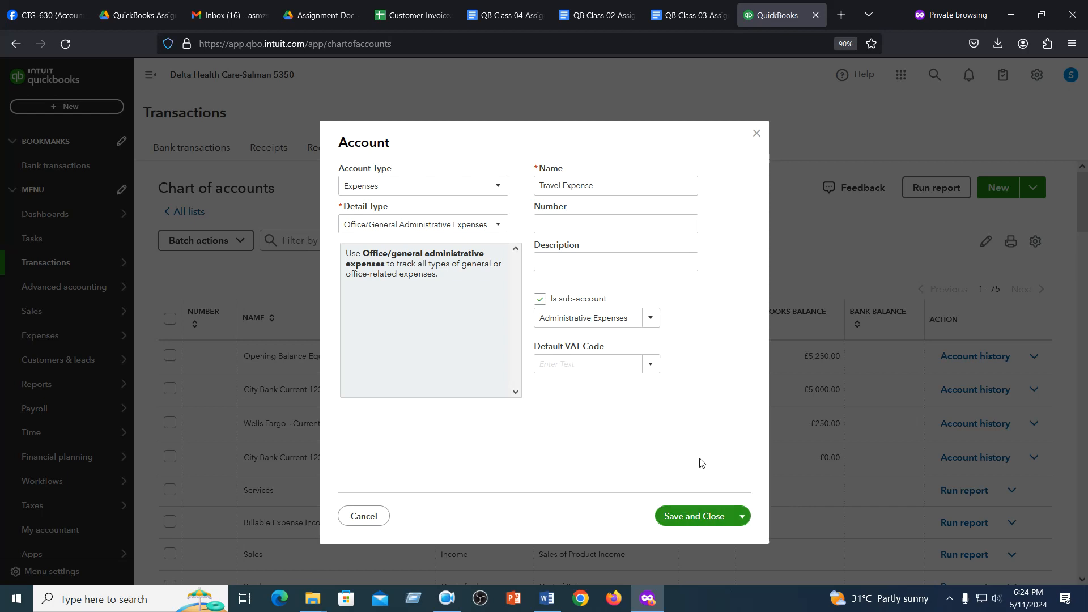
- Save the Travel Expense sub-account under Administrative Expenses and return to the chart of accounts
left_click(685, 520)
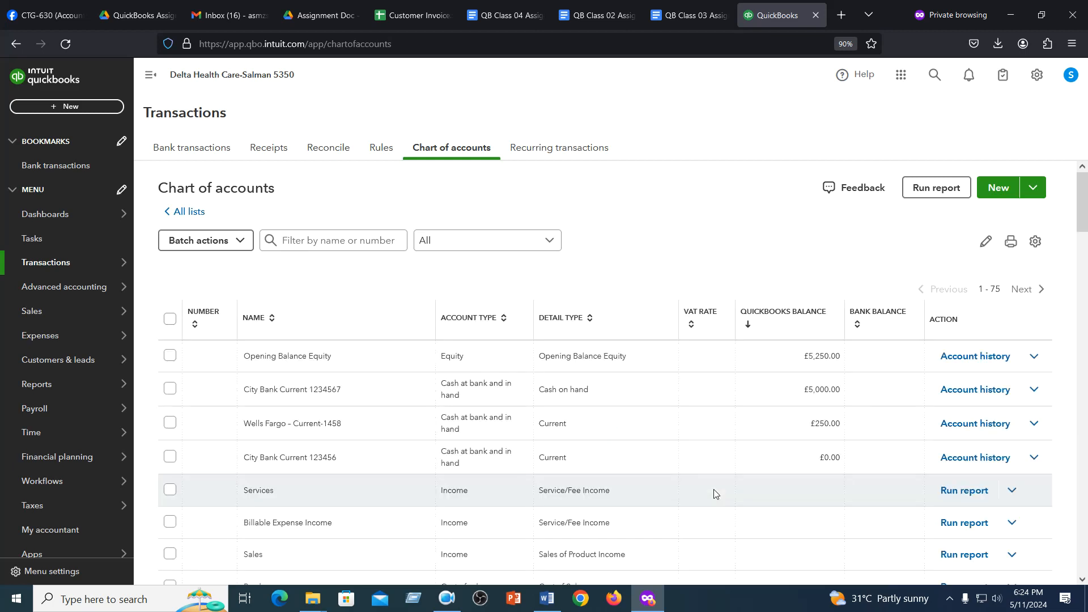
scroll(491, 456, "down", 3)
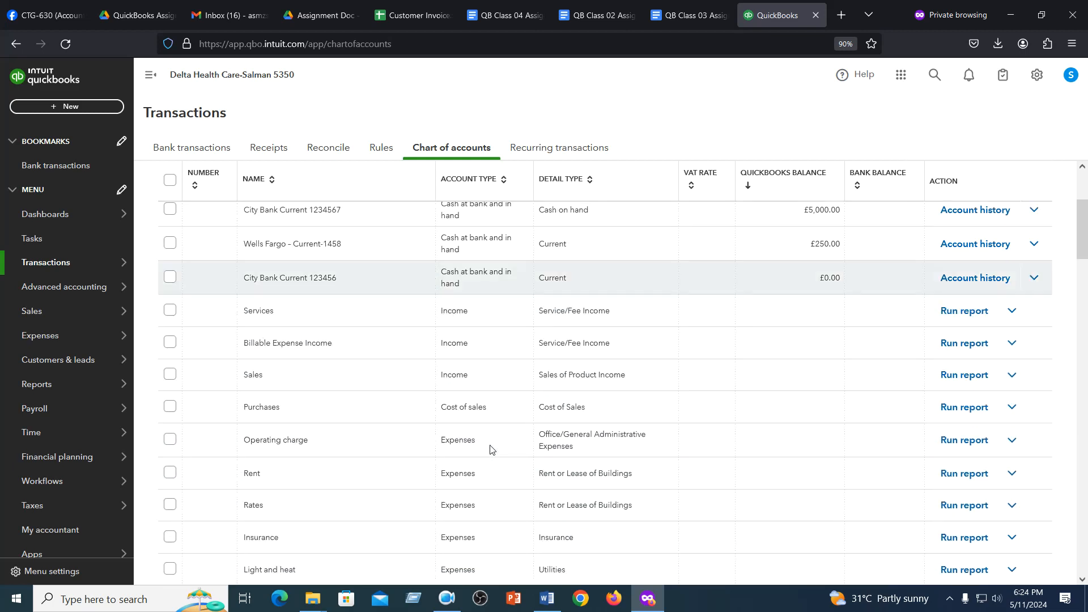
scroll(490, 449, "down", 3)
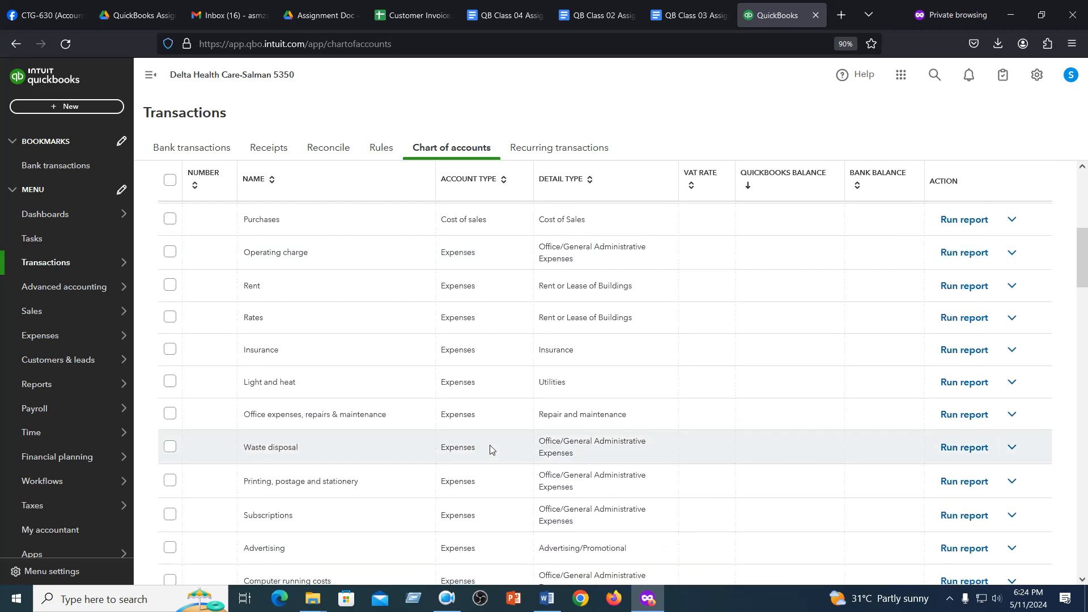
scroll(490, 448, "down", 4)
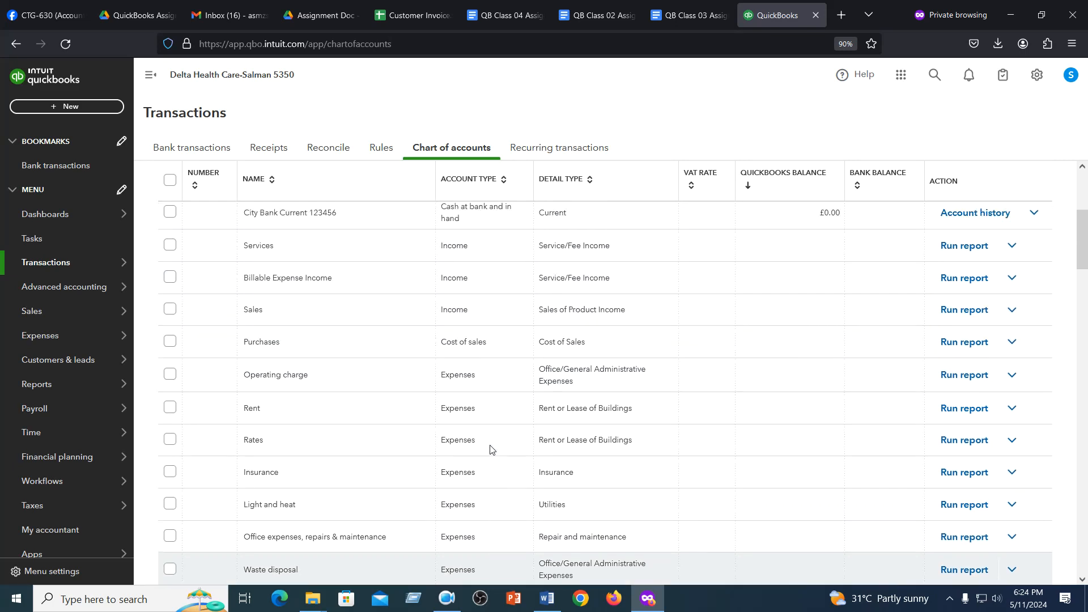
scroll(491, 449, "down", 4)
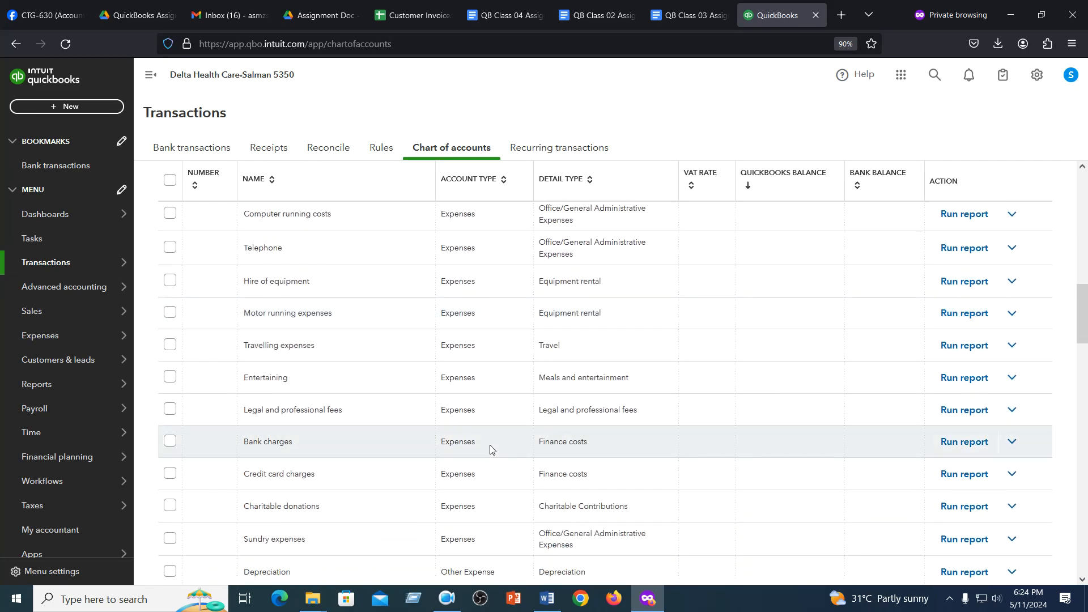
scroll(490, 449, "down", 8)
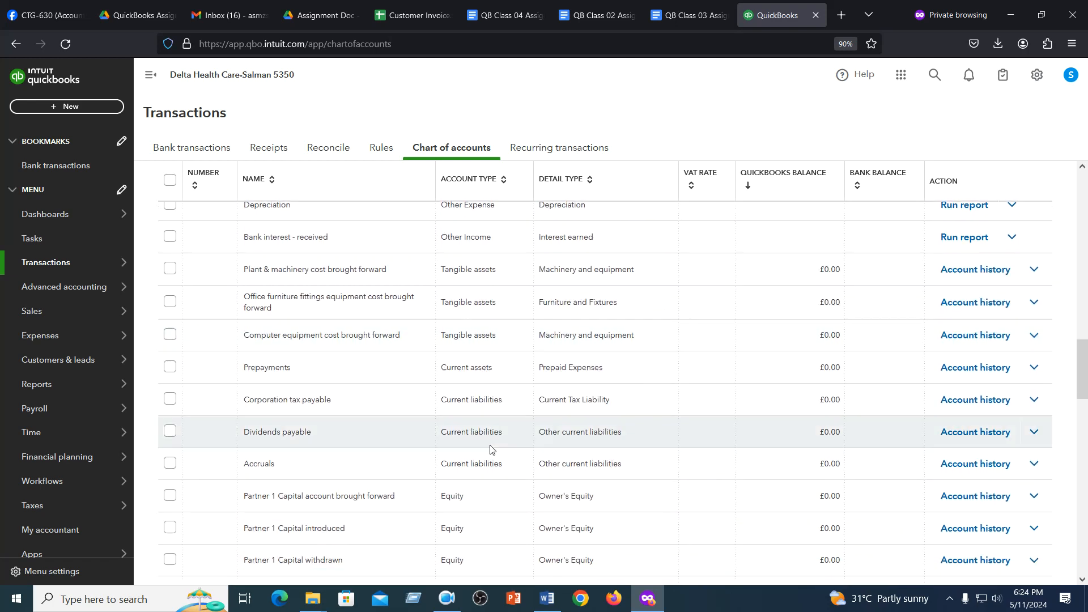
scroll(490, 449, "down", 1)
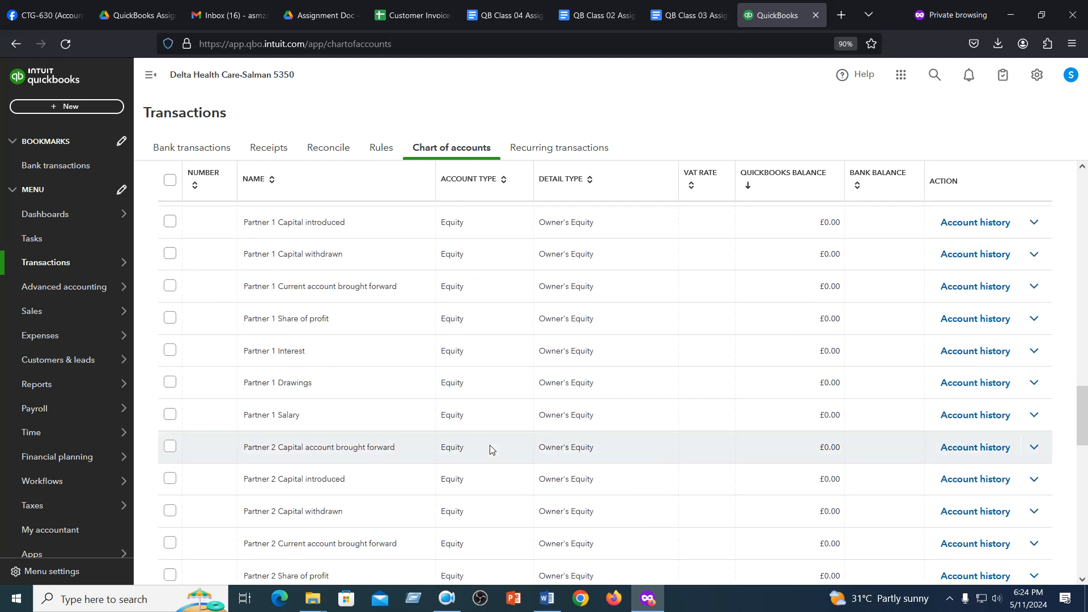
scroll(491, 449, "down", 6)
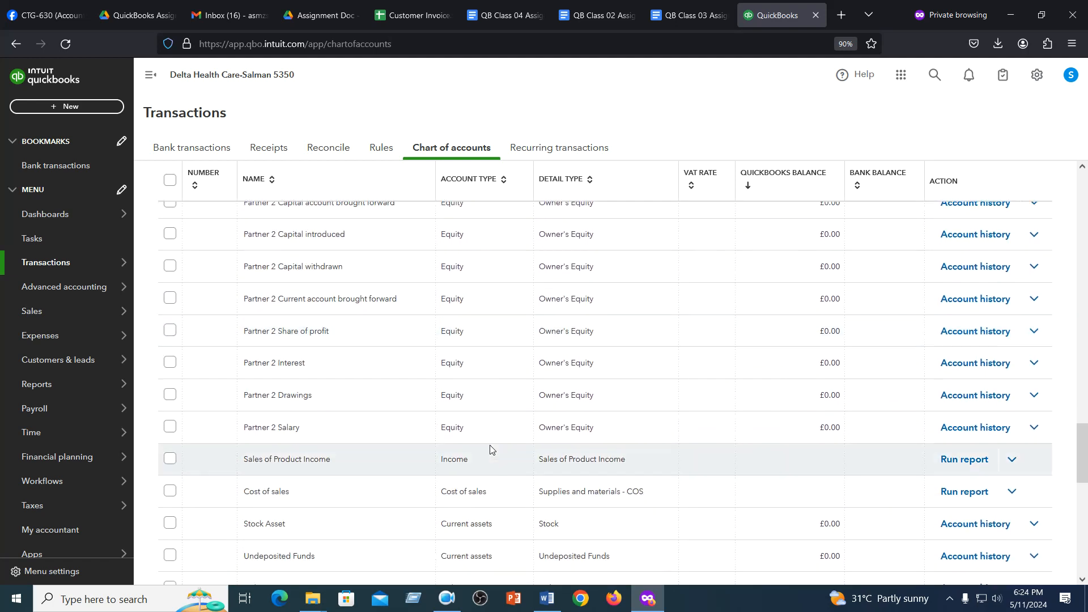
scroll(490, 449, "down", 7)
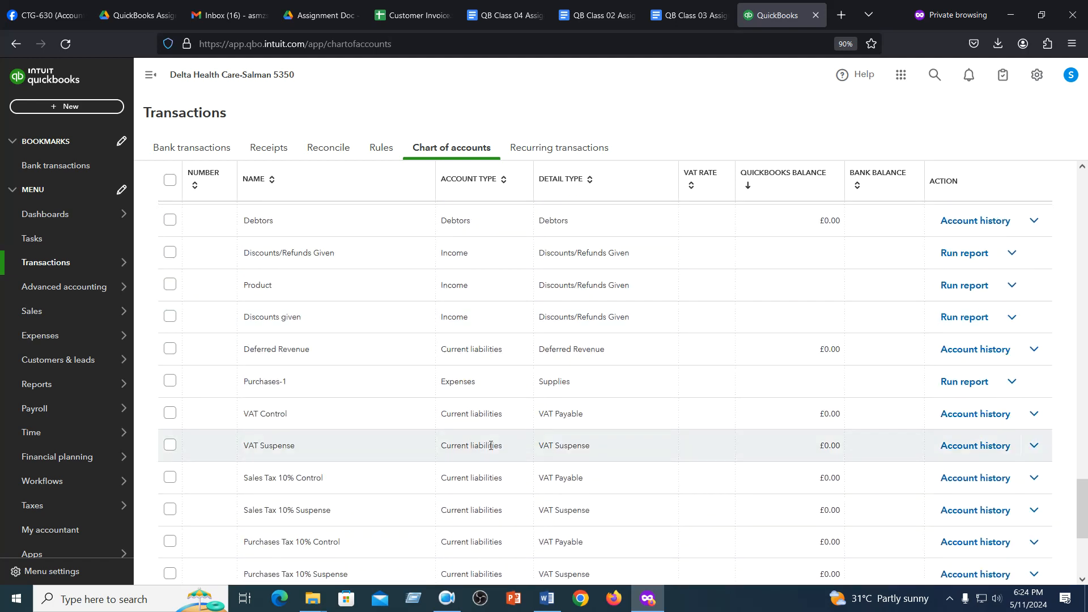
scroll(489, 447, "down", 1)
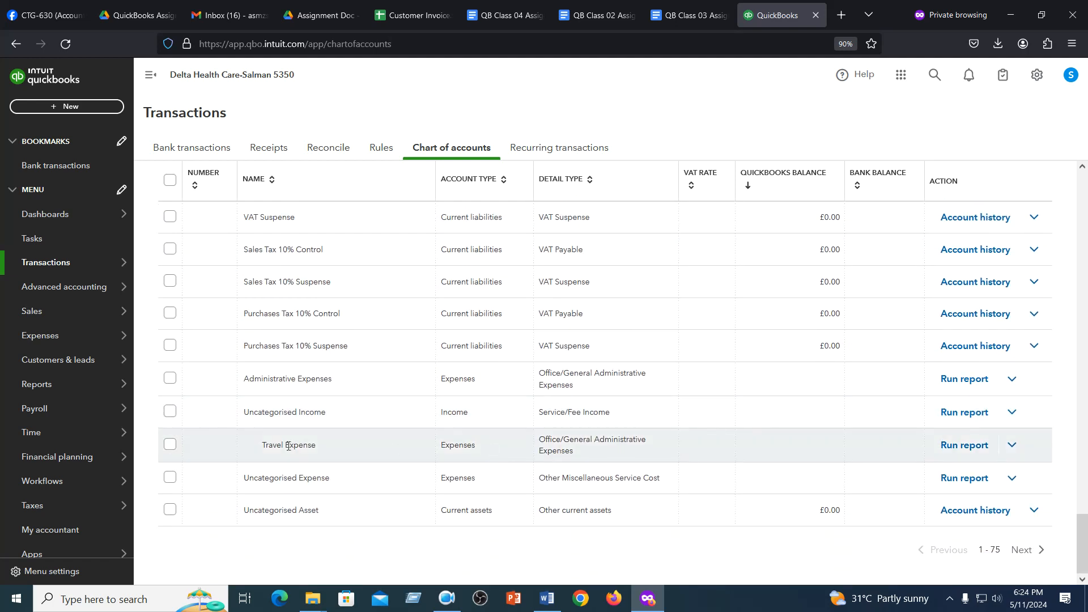
scroll(485, 411, "up", 15)
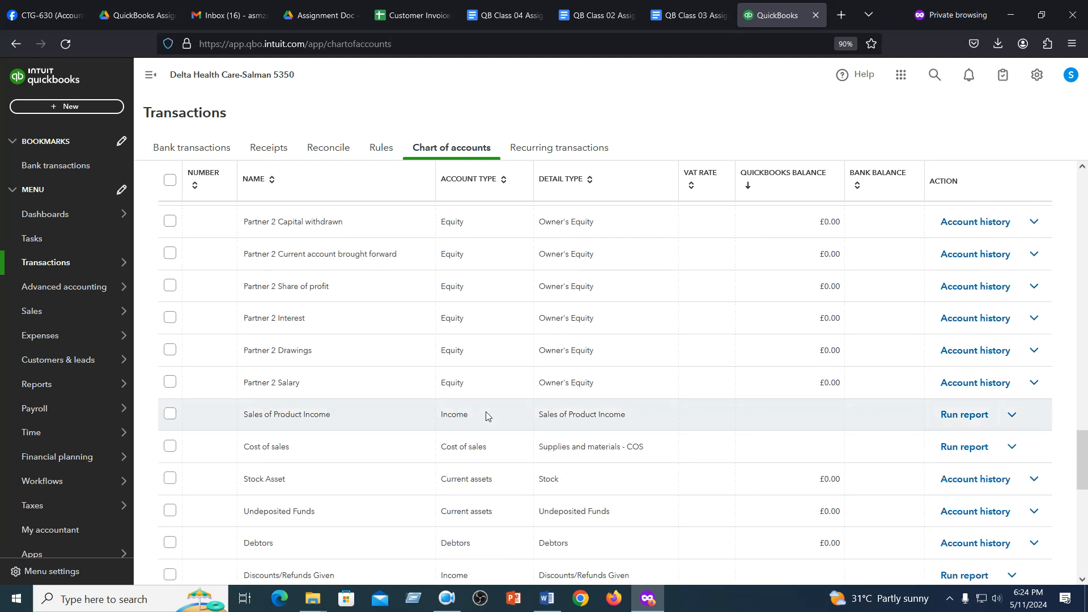
scroll(486, 412, "up", 10)
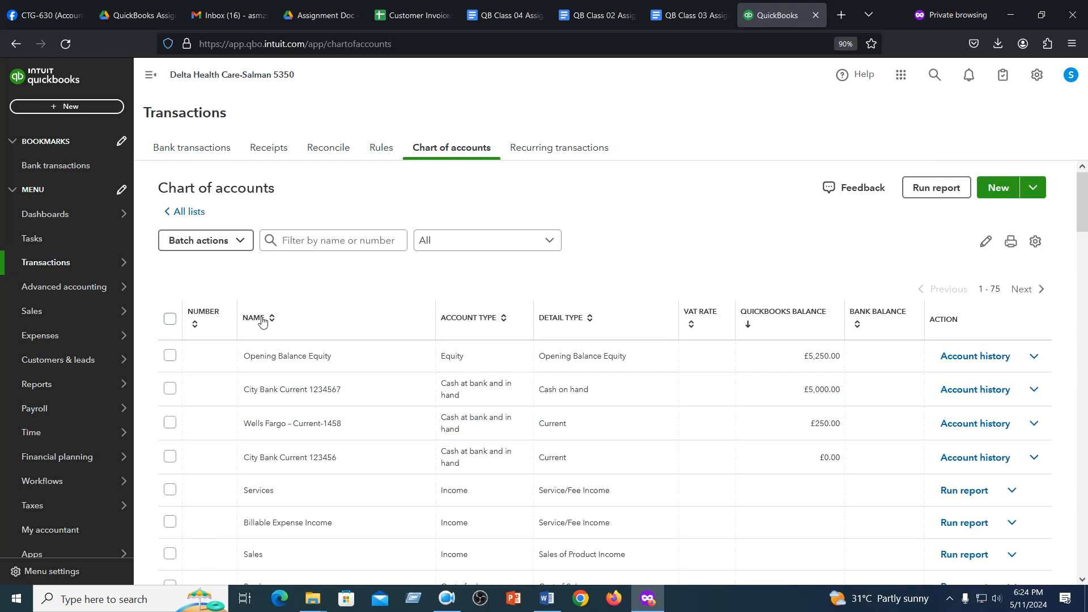
left_click(318, 239)
type("trav")
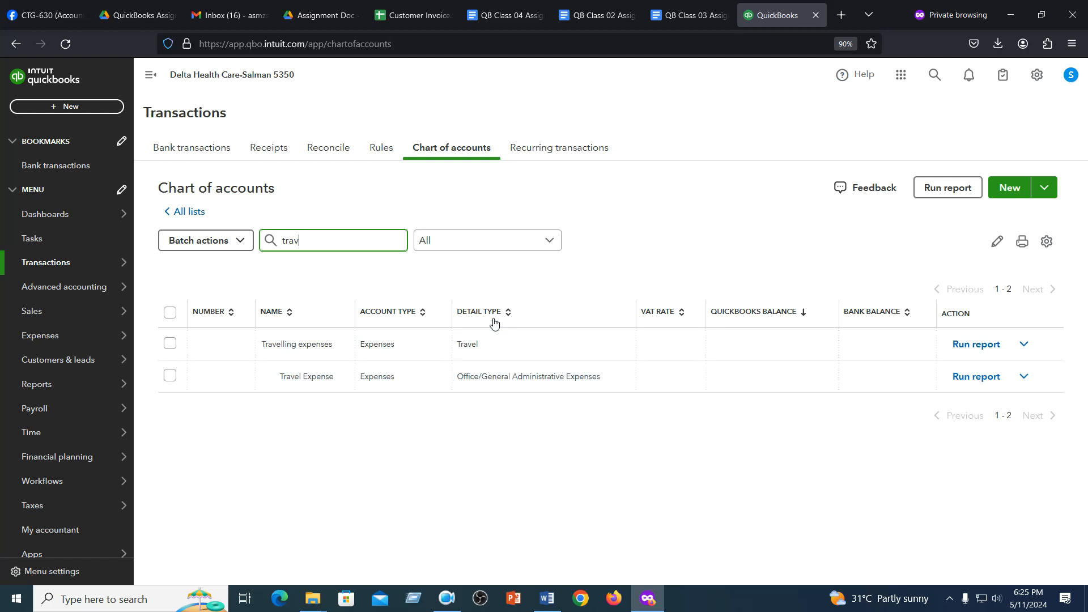
left_click_drag(406, 379, 355, 376)
left_click_drag(618, 383, 463, 379)
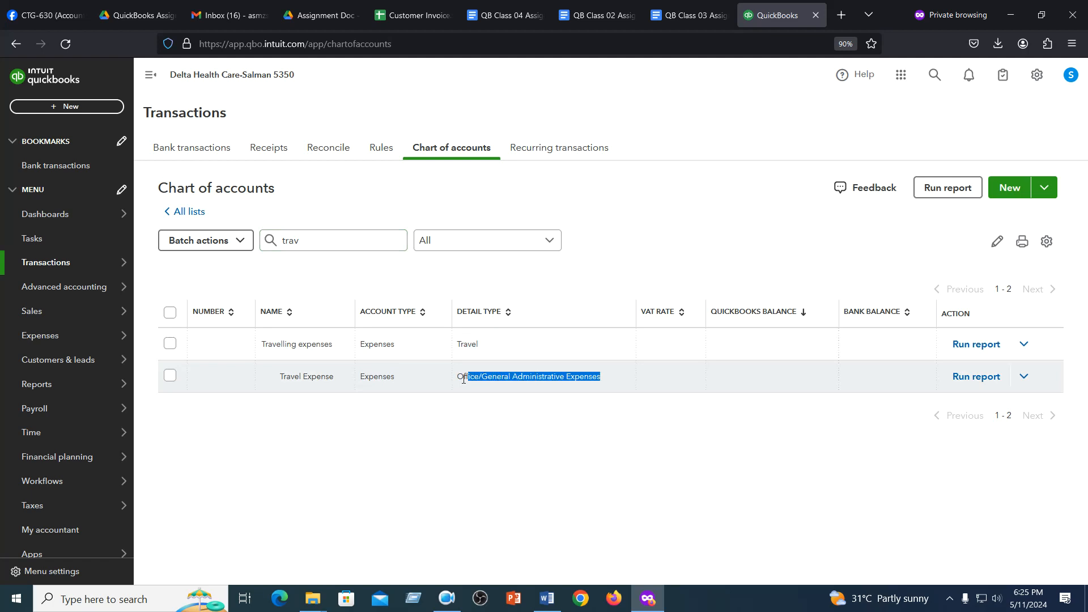
left_click(455, 497)
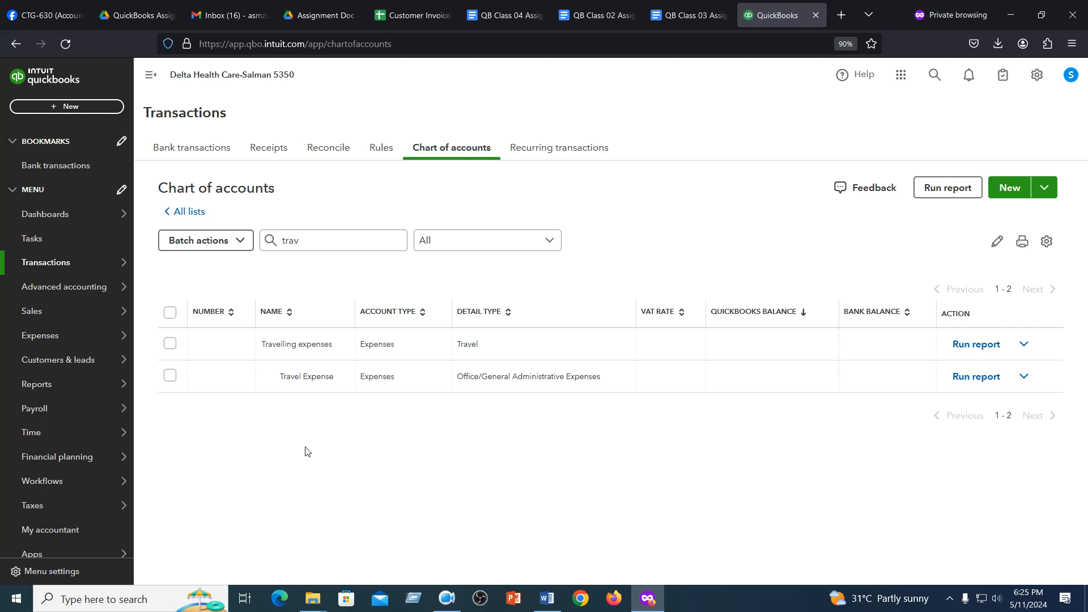
left_click(1044, 188)
left_click(803, 266)
- Start New ▸ Import for accounts and download the sample COA file, showing it in Downloads
left_click(1045, 192)
left_click(1003, 218)
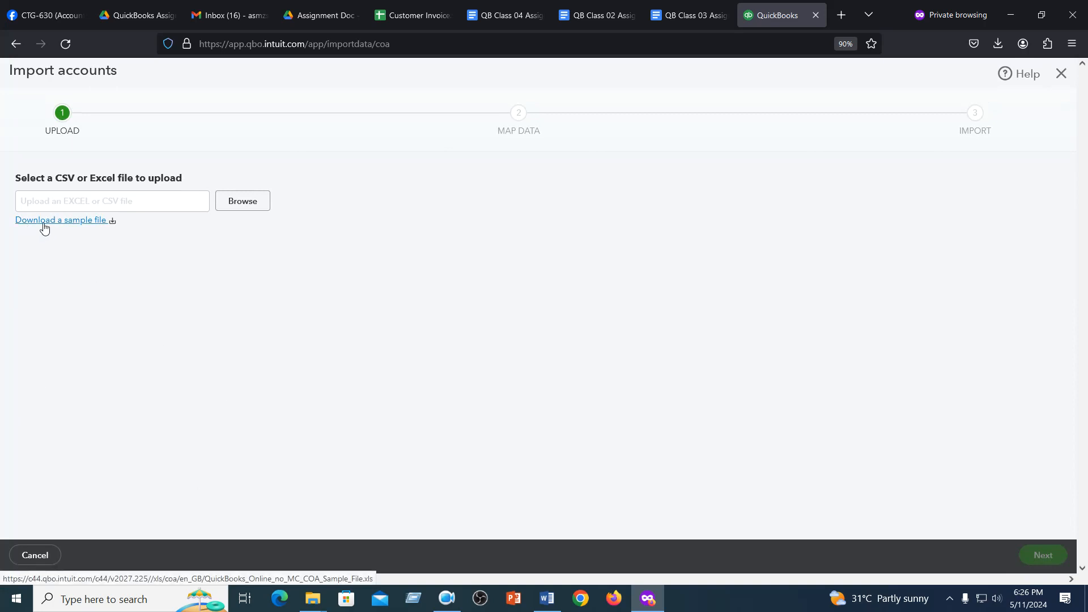
left_click(79, 226)
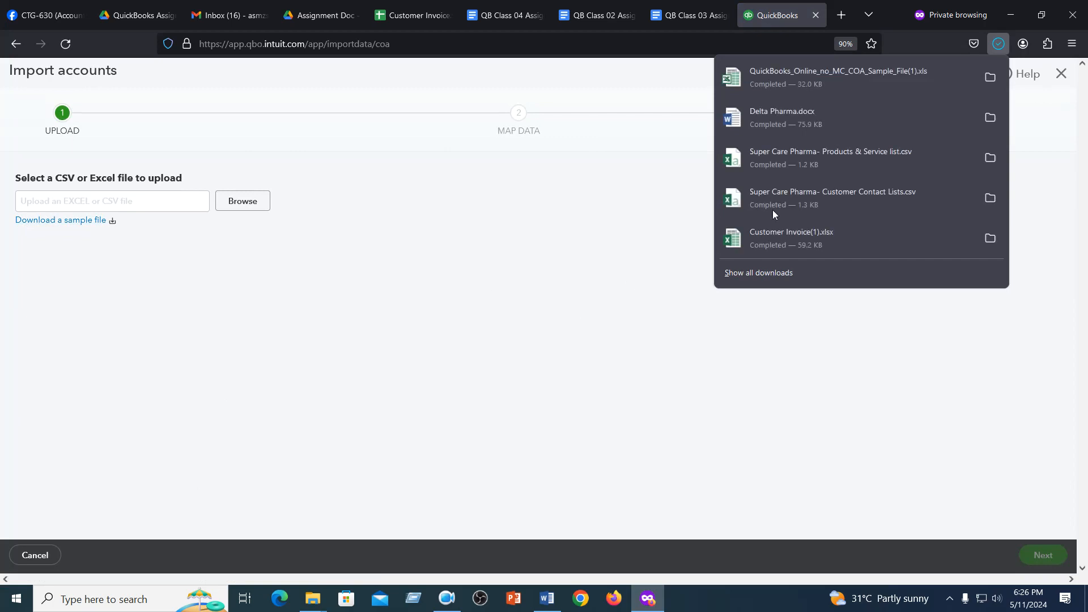
left_click(990, 77)
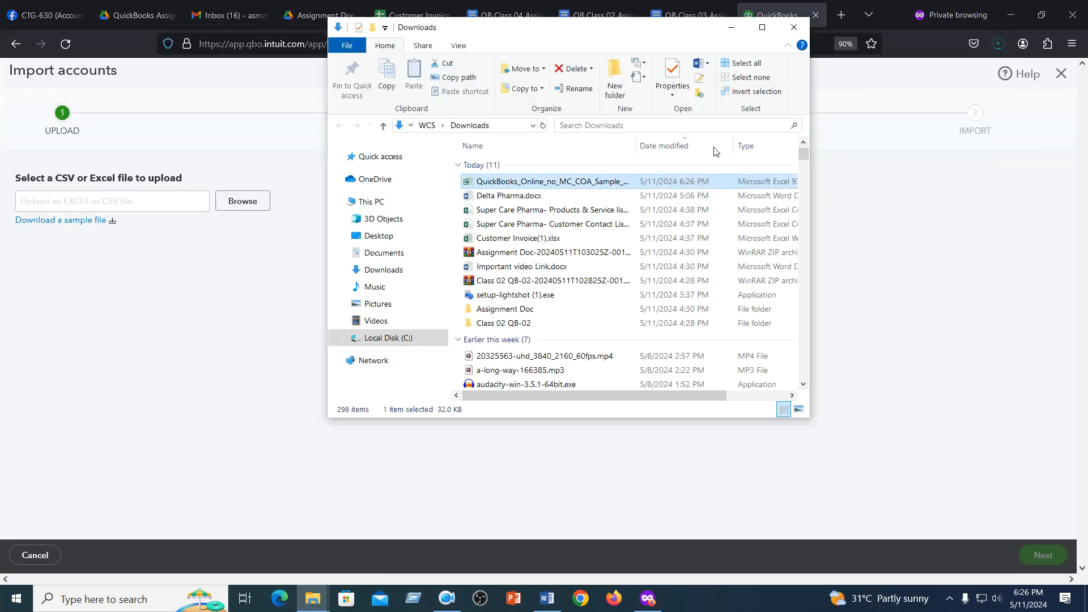
- Open QuickBooks_Online_no_MC_COA_Sample_File(1).xls in Excel and enable editing
double_click(497, 183)
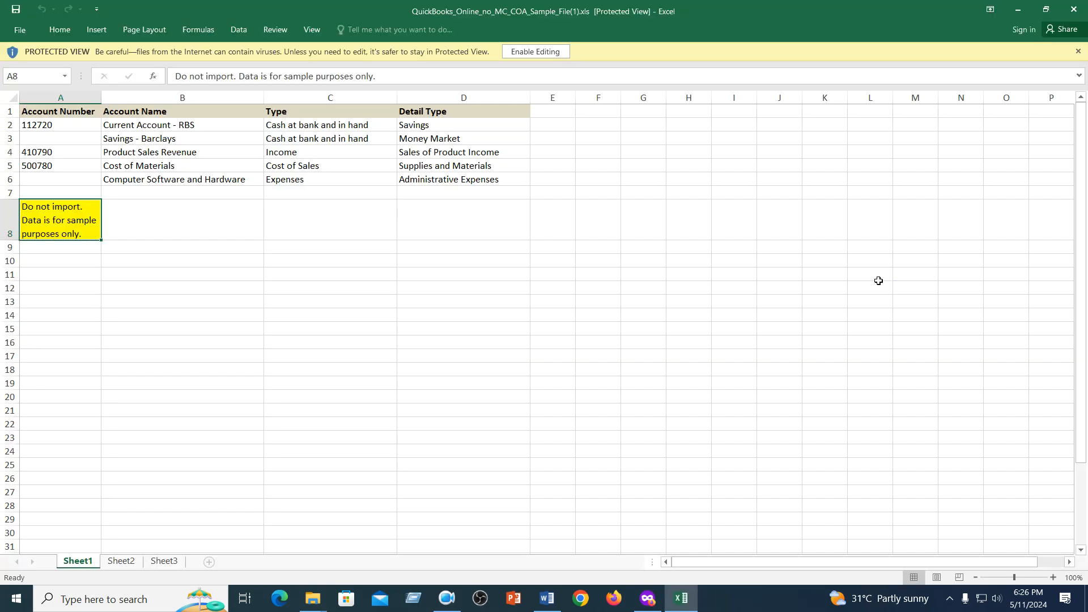
left_click(549, 51)
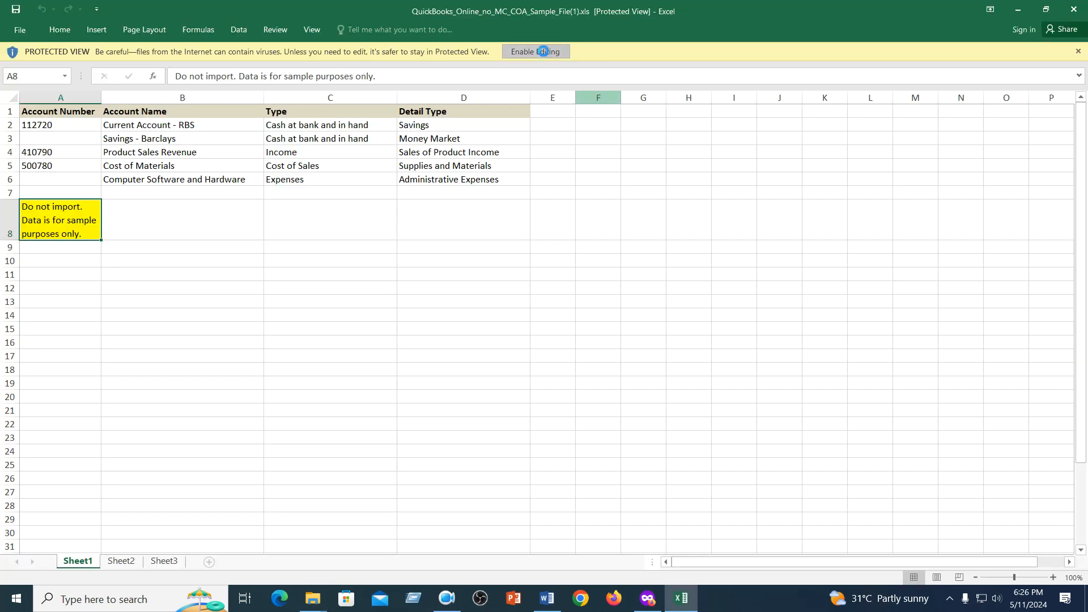
left_click(357, 270)
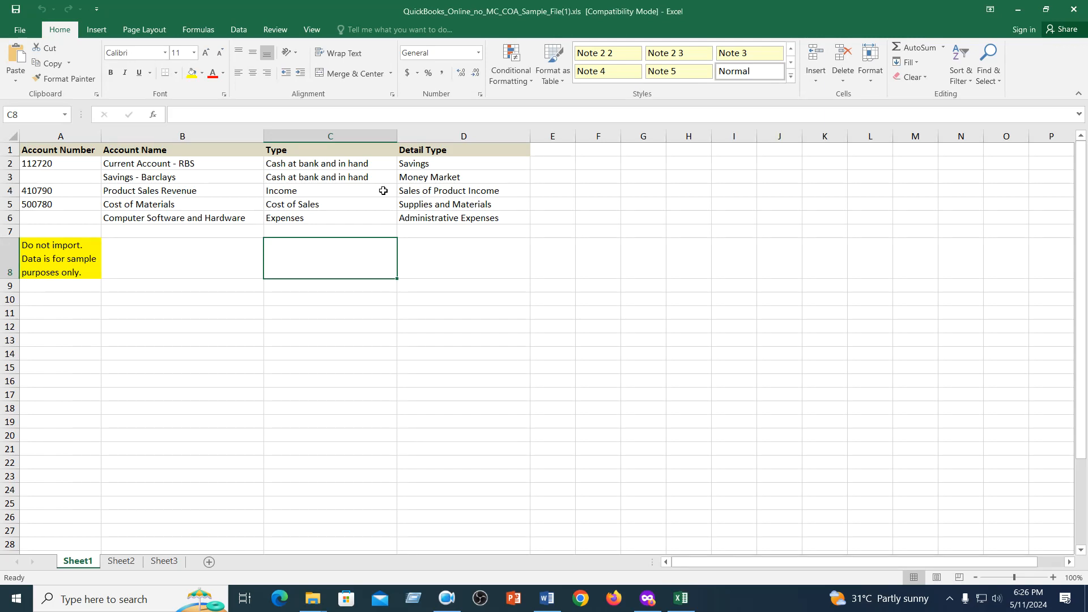
- Erase the sample accounts and 'Do not import' note from A2:D8, keeping the headers
left_click(9, 149)
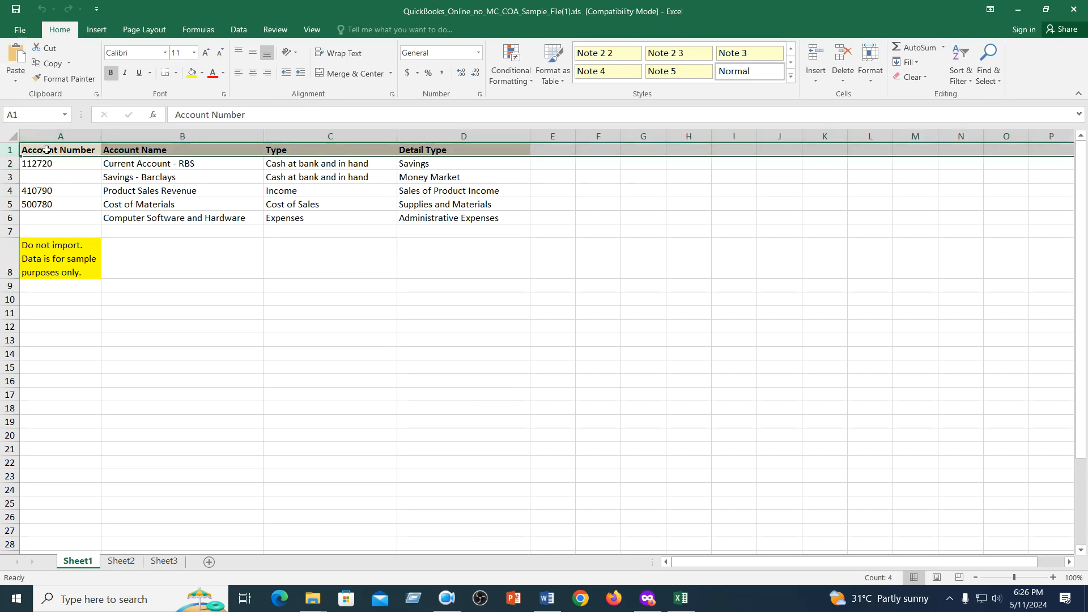
left_click(74, 152)
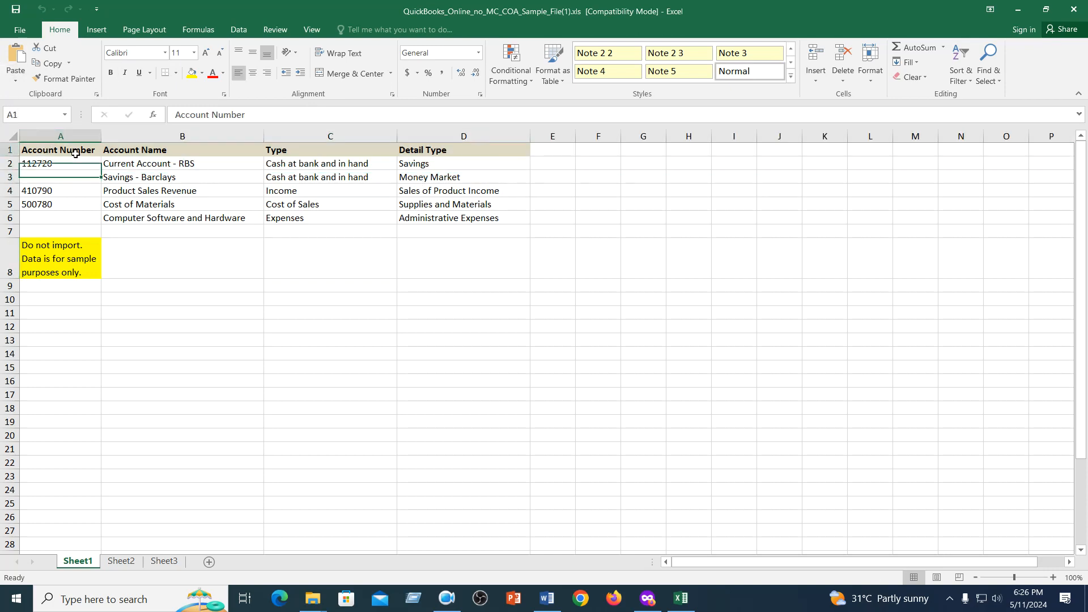
left_click(138, 153)
left_click(296, 153)
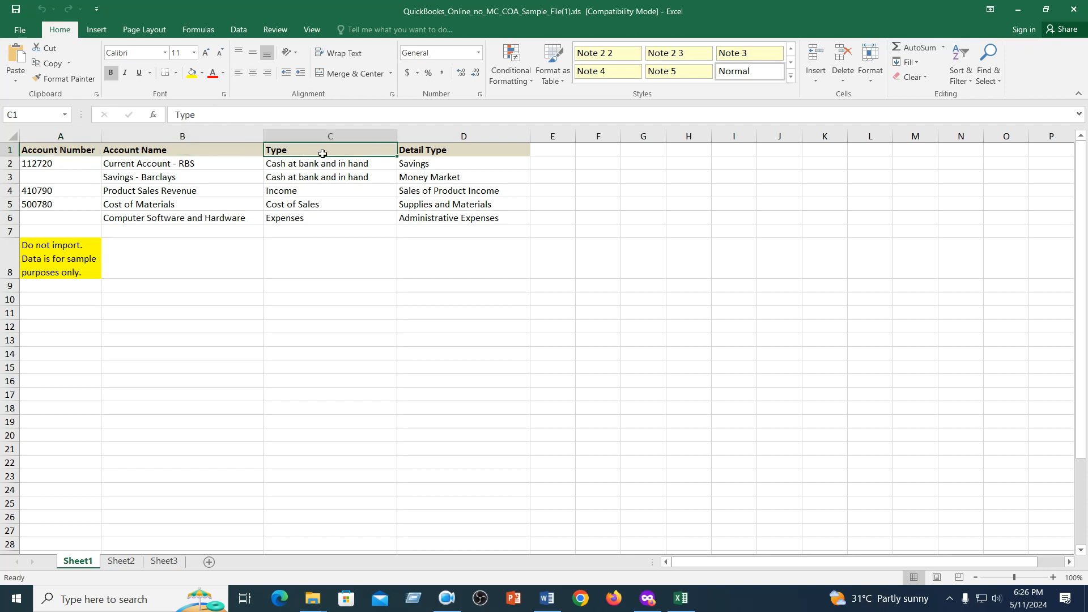
left_click(428, 153)
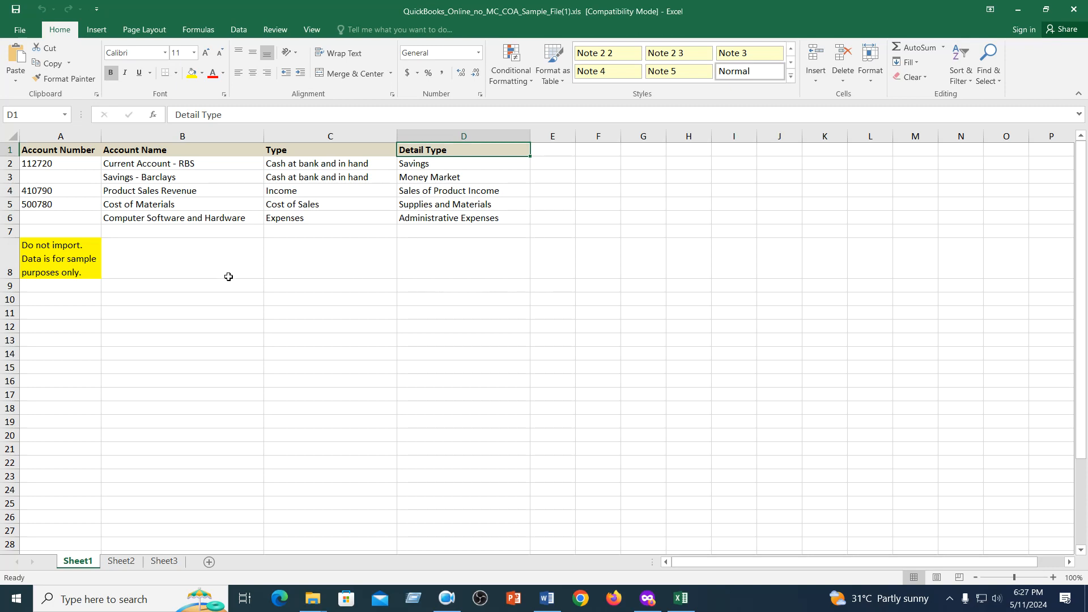
left_click_drag(38, 162, 495, 229)
left_click(362, 300)
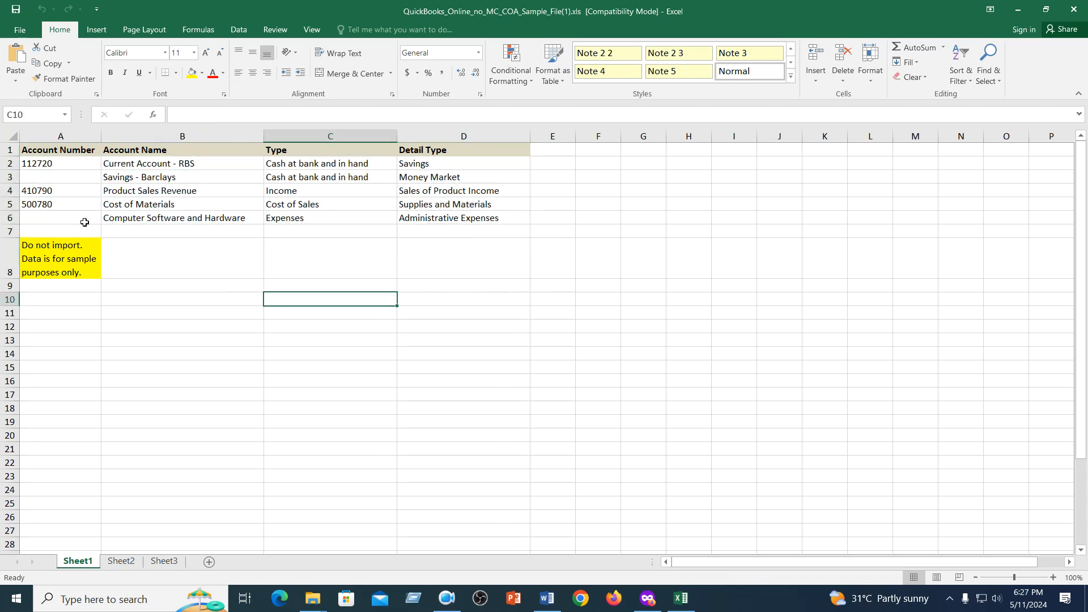
left_click_drag(28, 162, 493, 240)
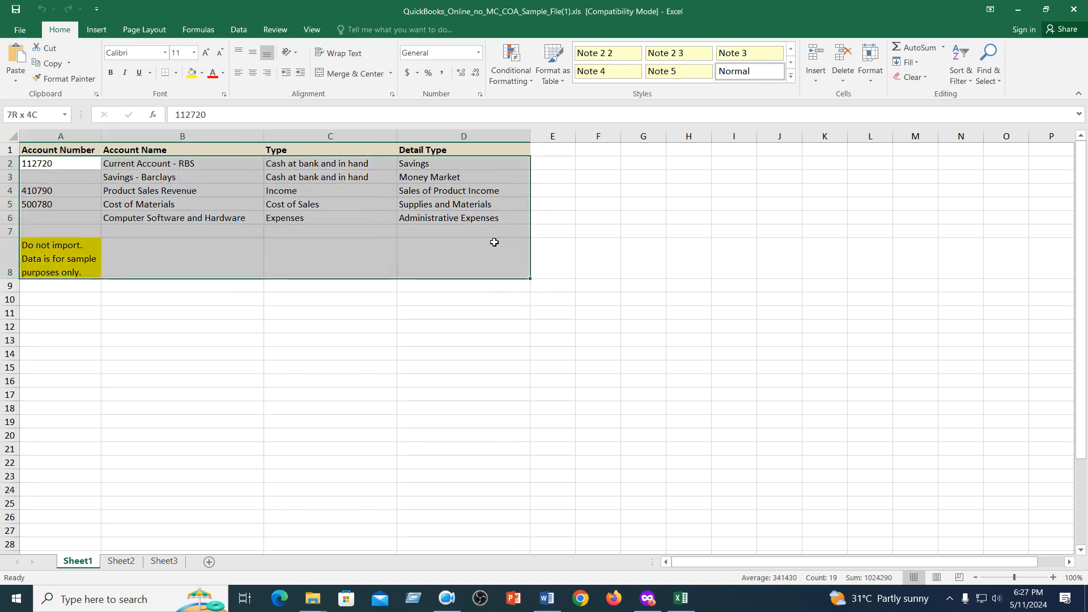
key("Delete")
left_click(253, 295)
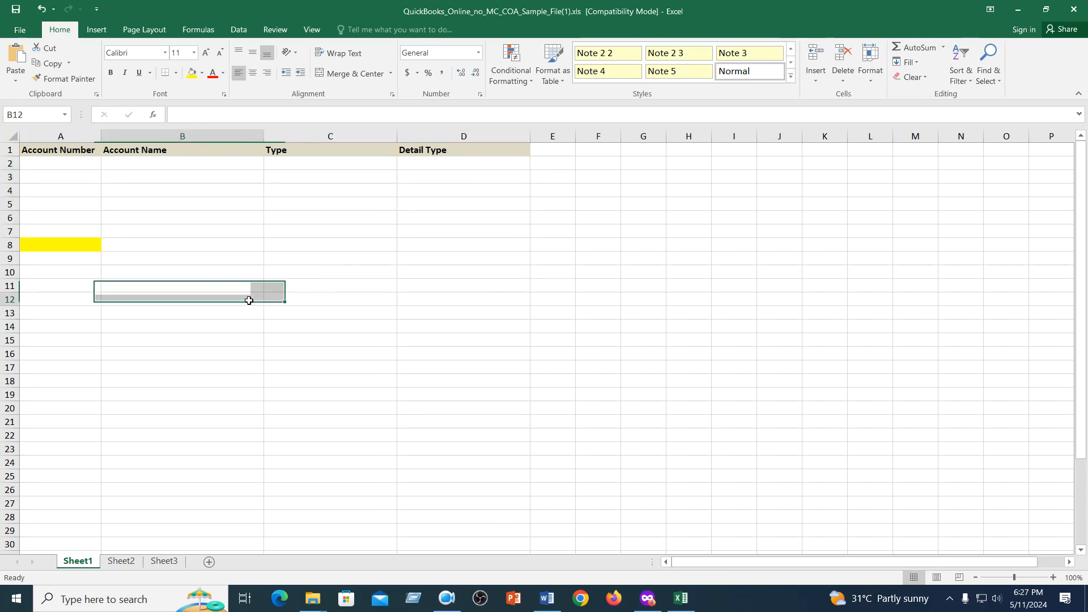
- Delete row 8 to remove its leftover yellow fill
left_click(10, 245)
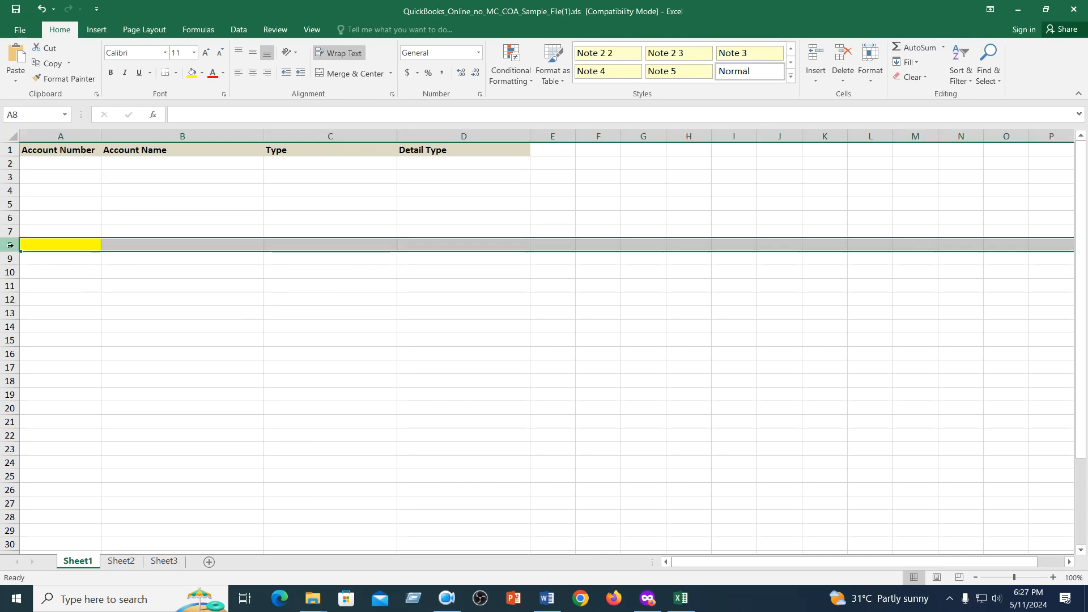
right_click(9, 245)
left_click(55, 353)
left_click(247, 297)
left_click(67, 149)
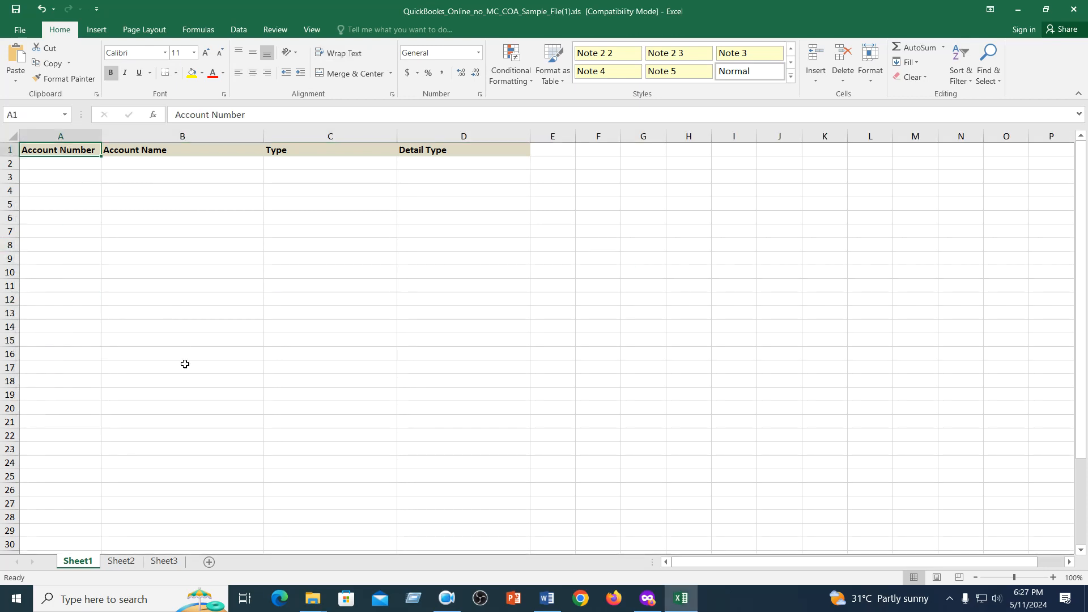
right_click(70, 136)
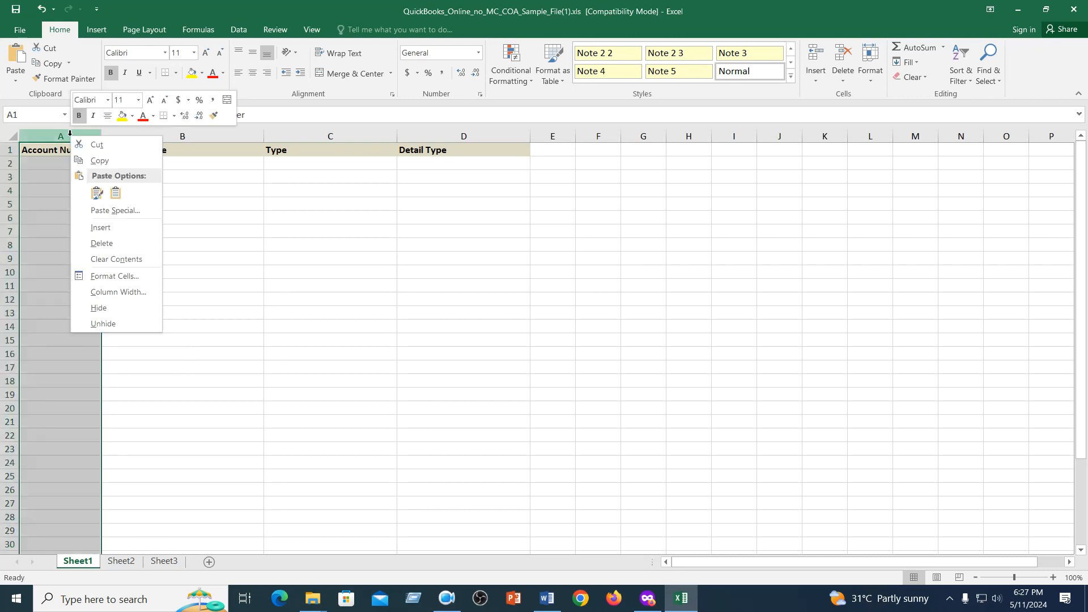
left_click(231, 309)
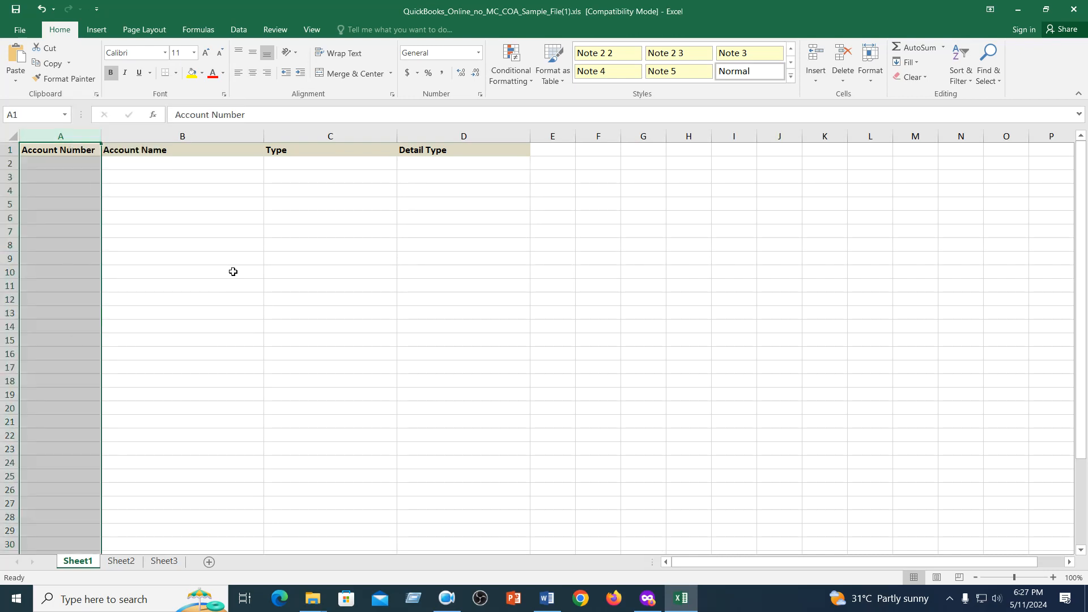
- Confirm only the four column headers remain, then minimize Excel
left_click_drag(162, 235, 152, 224)
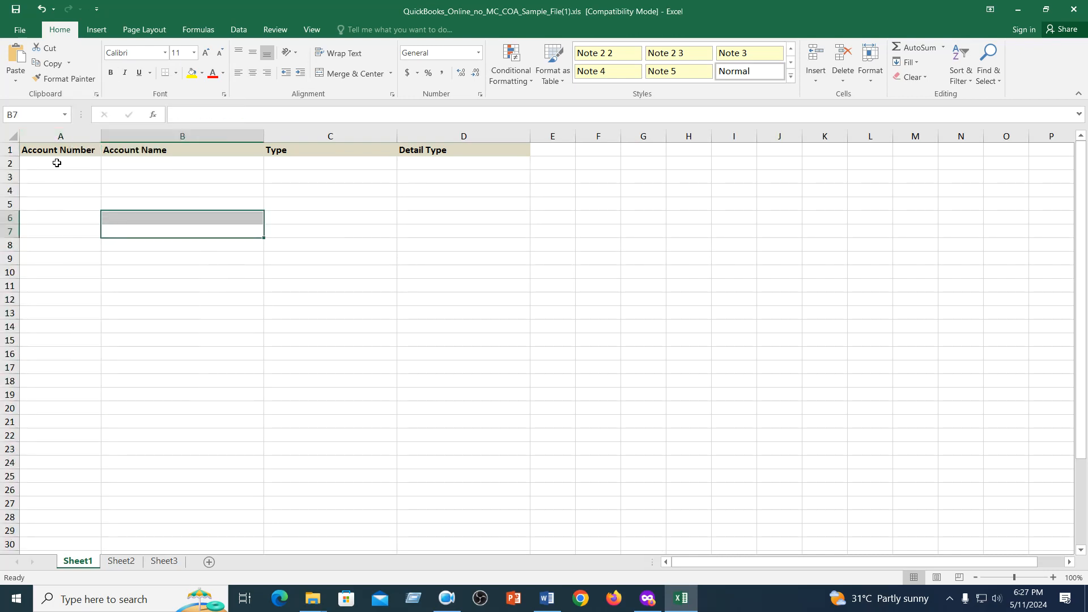
left_click(56, 162)
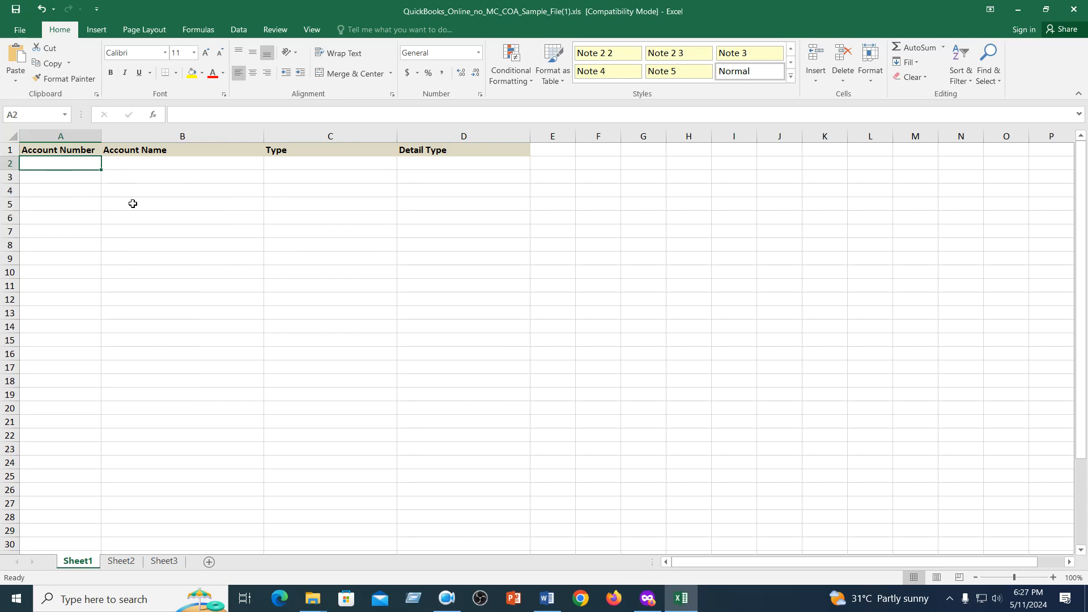
left_click(90, 185)
left_click_drag(82, 163, 90, 251)
left_click(151, 260)
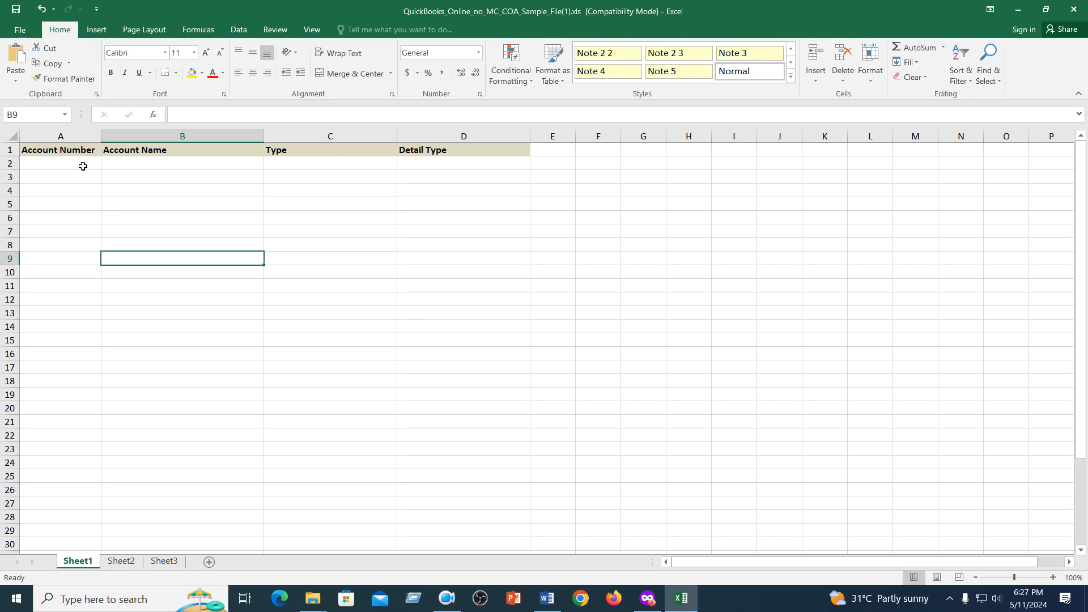
left_click(374, 255)
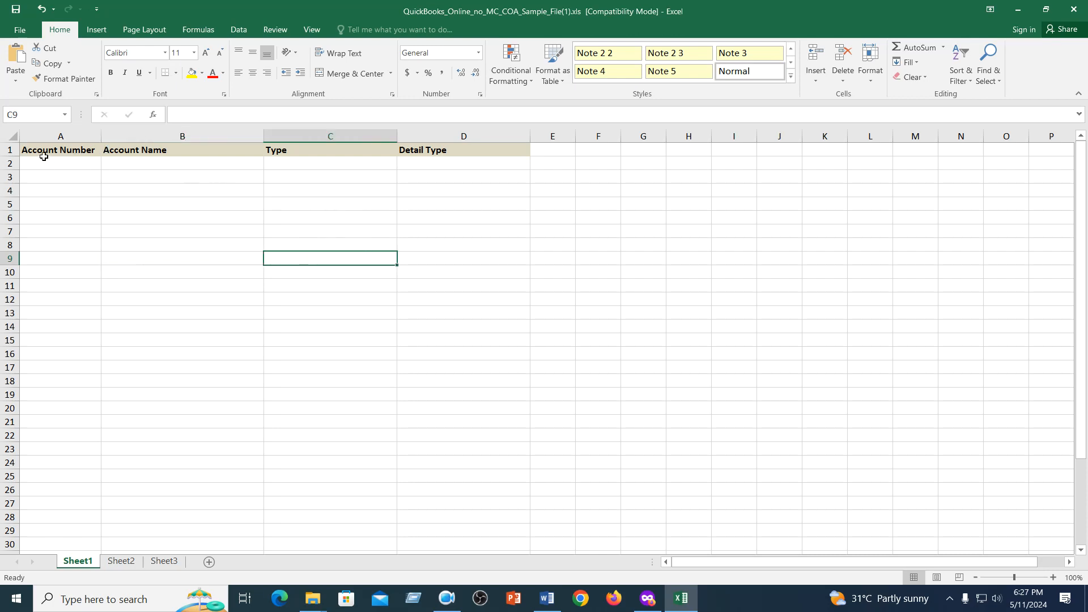
left_click_drag(26, 149, 500, 162)
left_click(487, 270)
left_click(1017, 9)
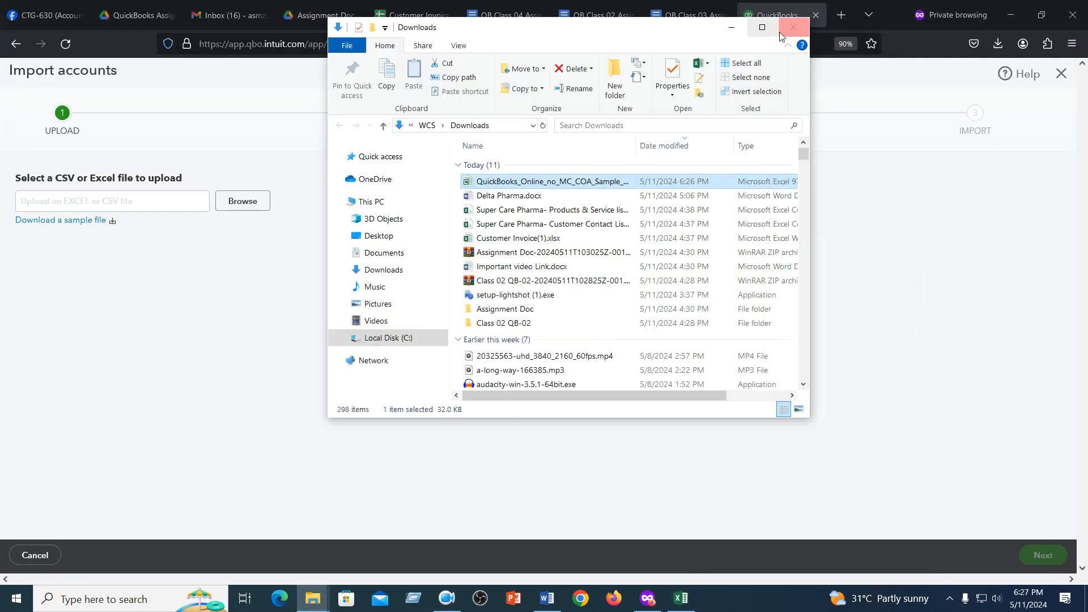
- Close the Downloads window and minimize Firefox and Word to reach the desktop
left_click(794, 27)
left_click(1014, 15)
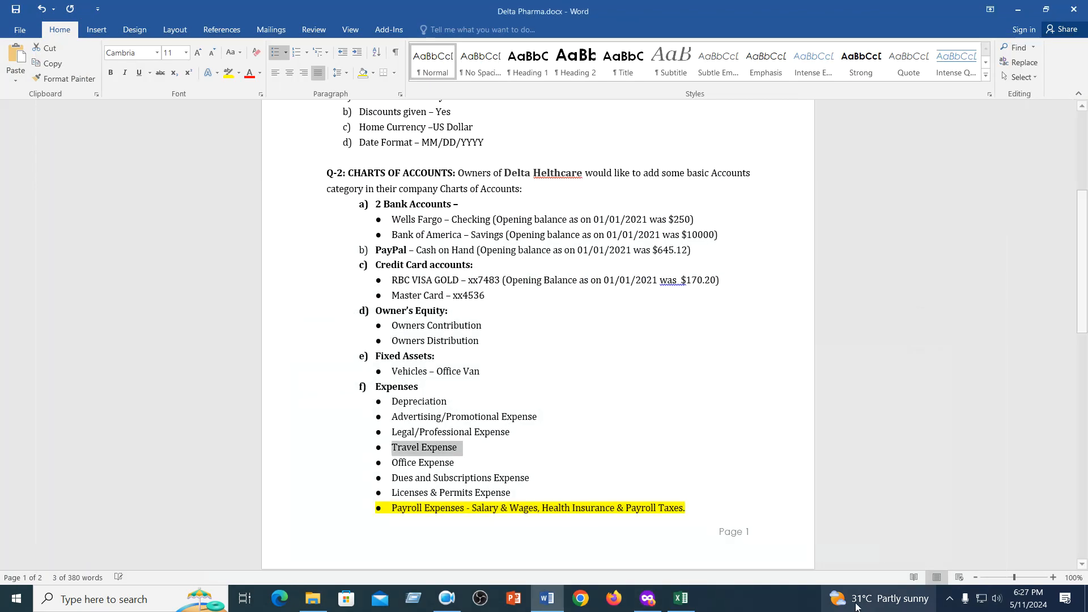
left_click(1030, 7)
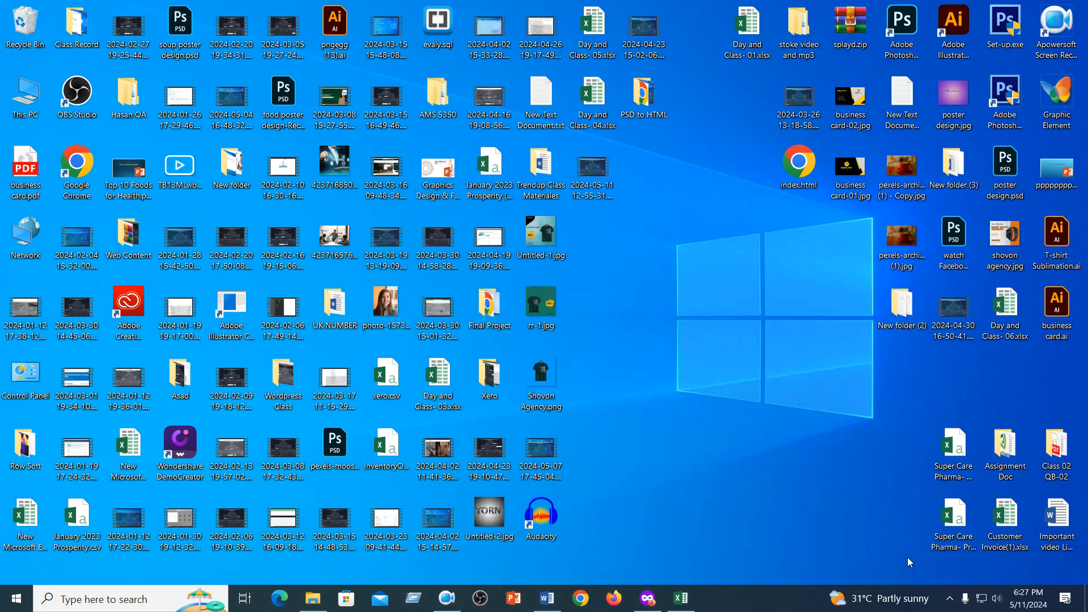
double_click(986, 452)
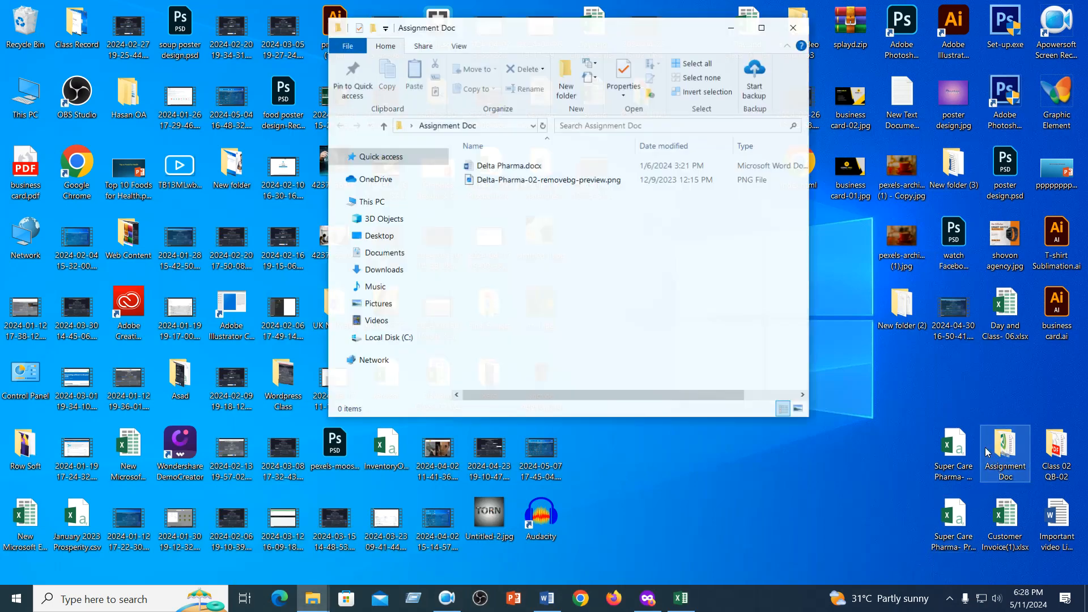
left_click(794, 26)
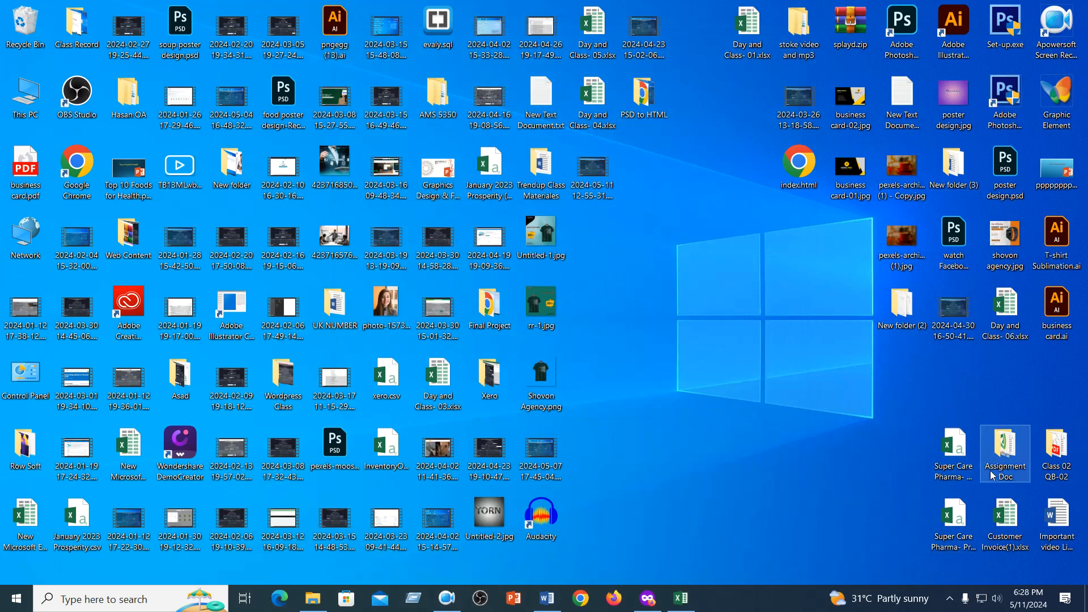
- Open Class 02 QB-02 > Assignment Doc and copy COA.xlsx
double_click(1056, 453)
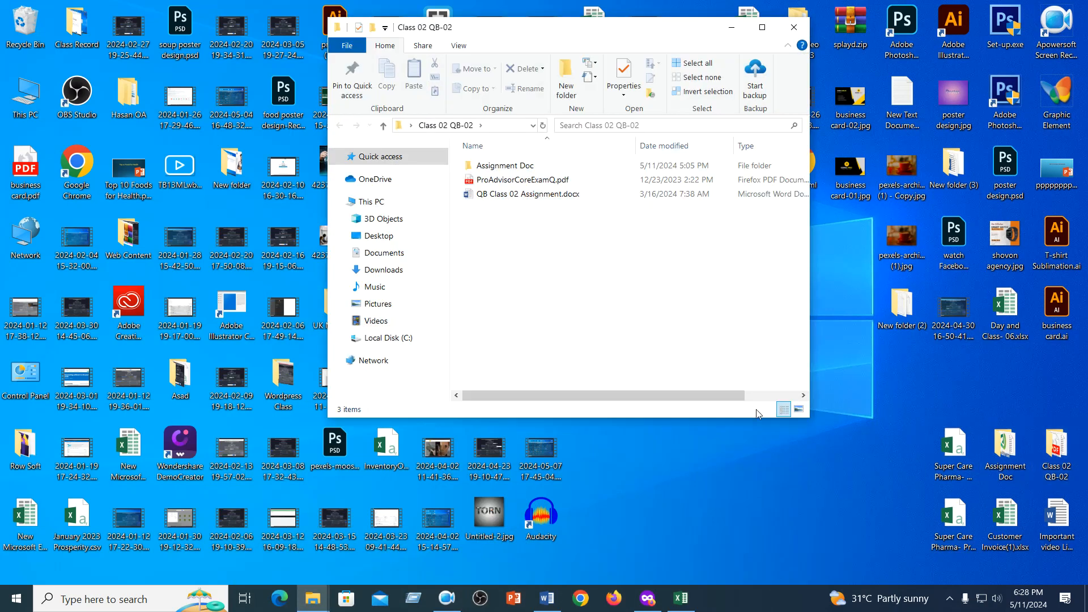
double_click(504, 165)
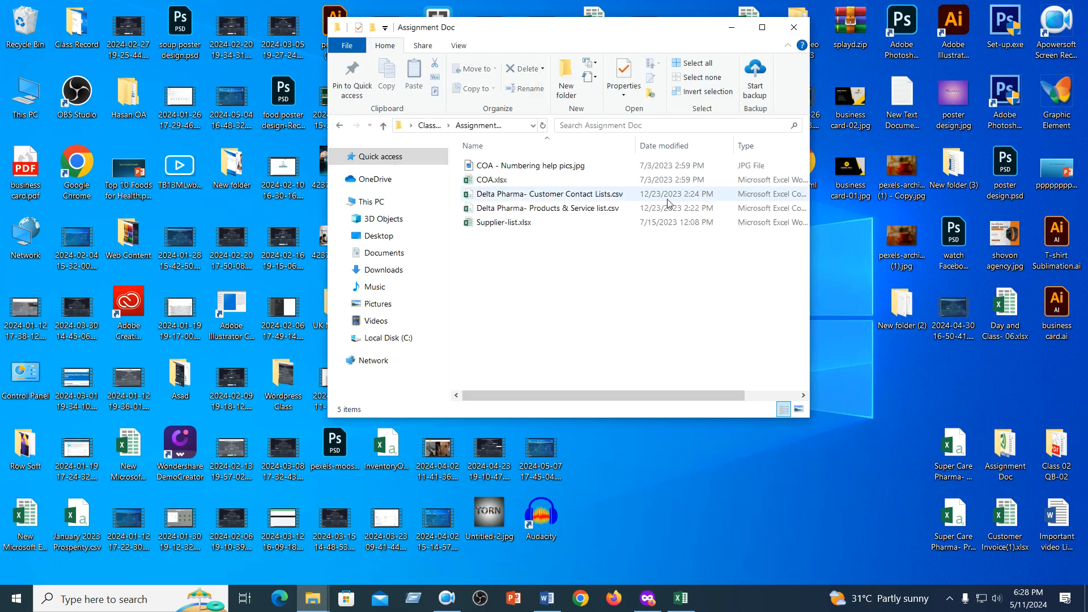
left_click(493, 180)
key("ctrl+c")
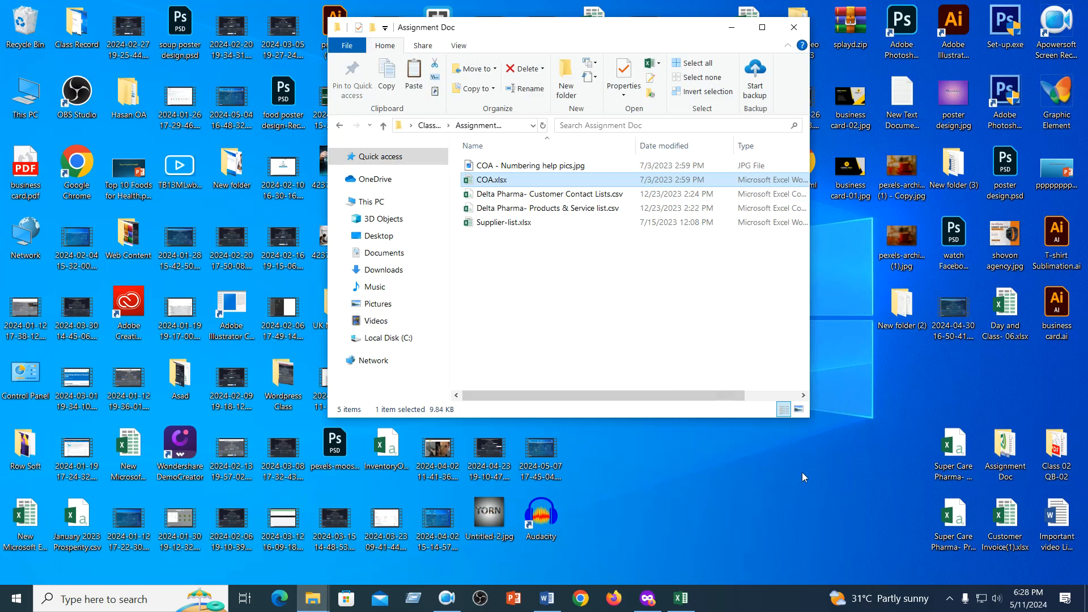
left_click(820, 493)
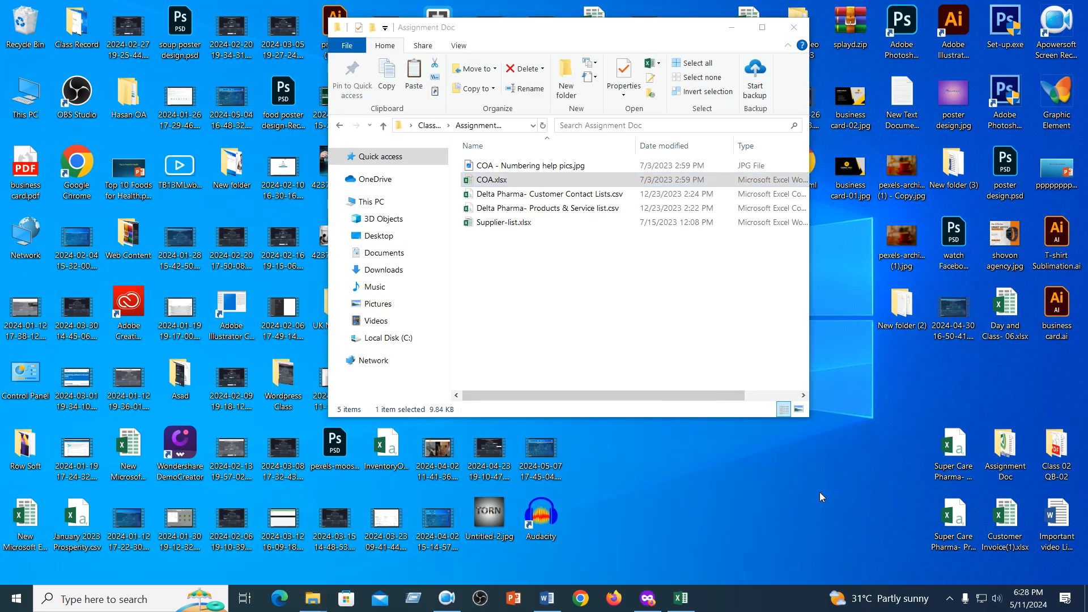
- Open COA.xlsx and remove the yellow fill from columns A–D
double_click(492, 180)
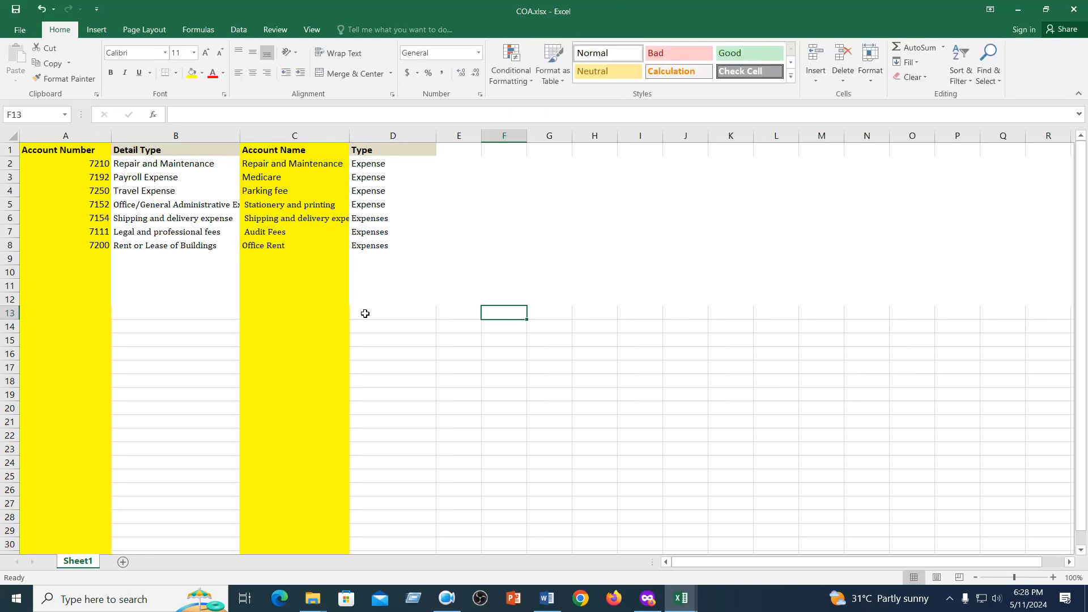
left_click(365, 311)
left_click_drag(45, 130, 369, 150)
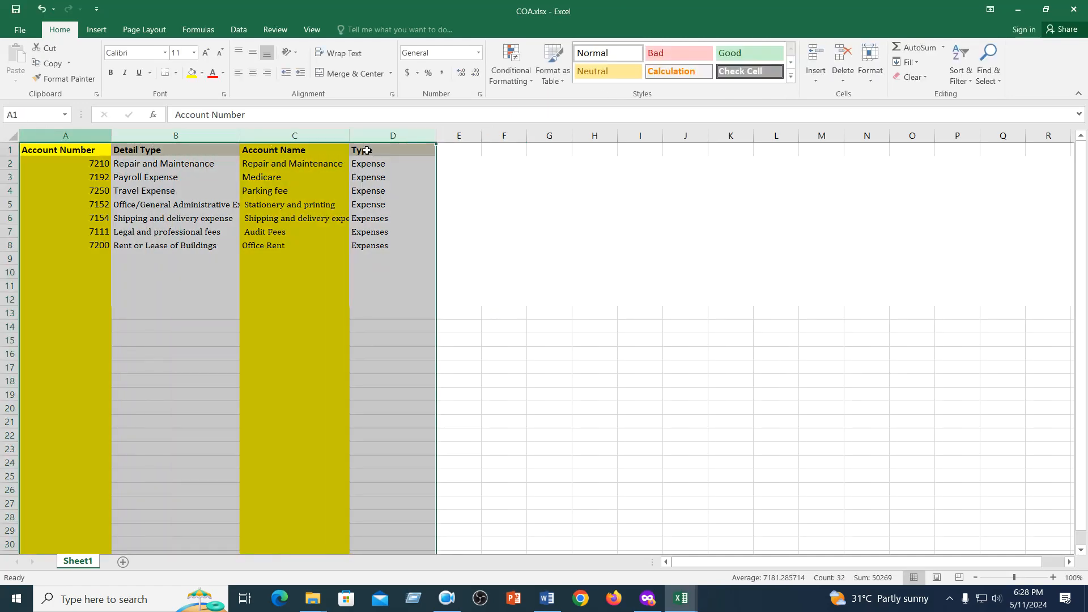
left_click(201, 74)
left_click(201, 74)
left_click(548, 352)
left_click(63, 163)
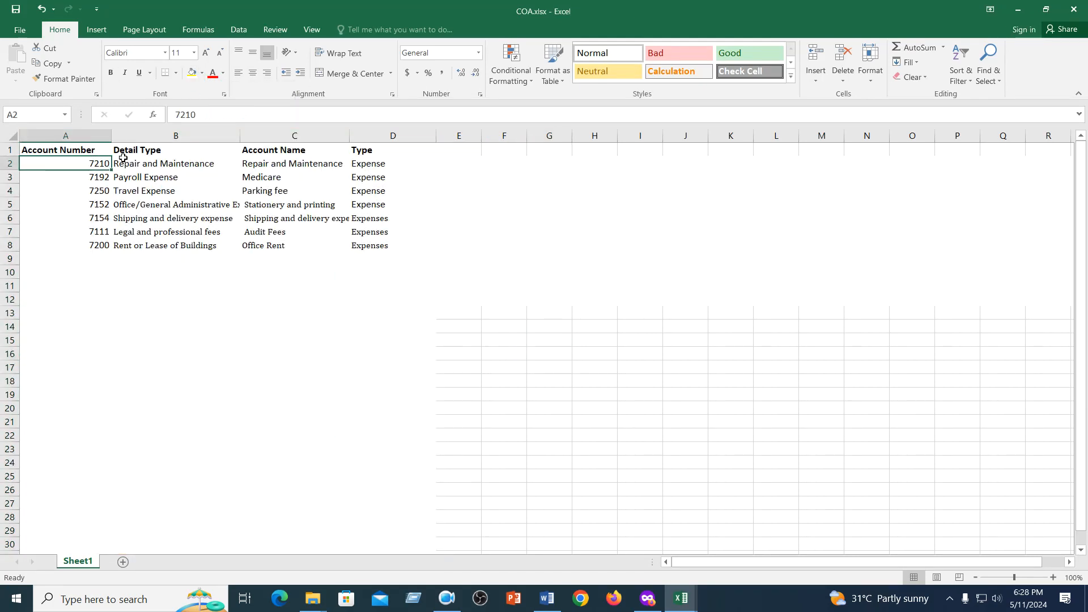
left_click(143, 152)
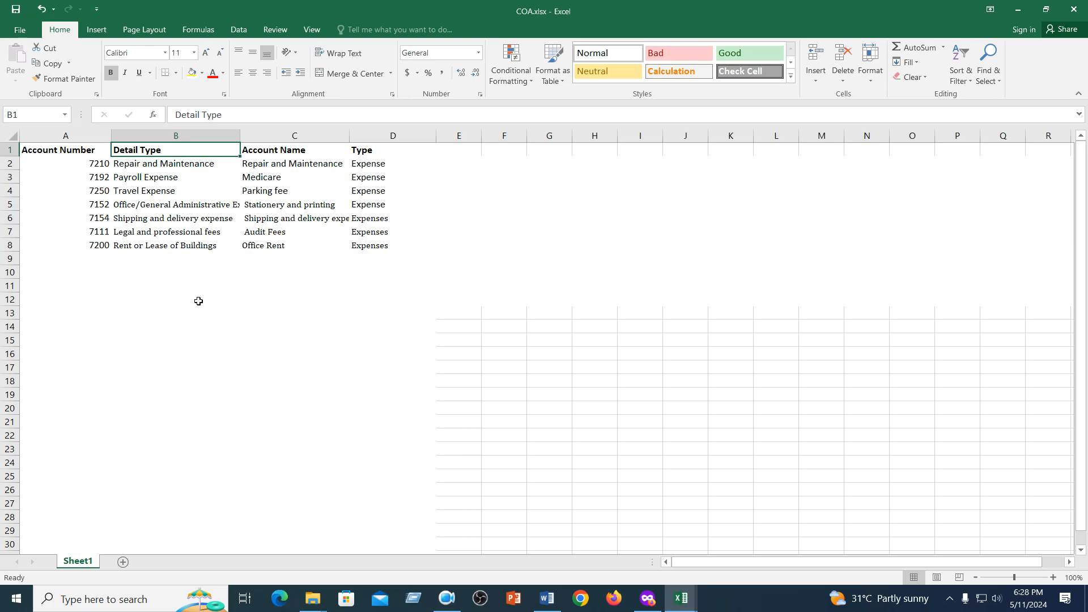
- Clear the seven account numbers from column A of COA.xlsx
left_click_drag(75, 160, 56, 253)
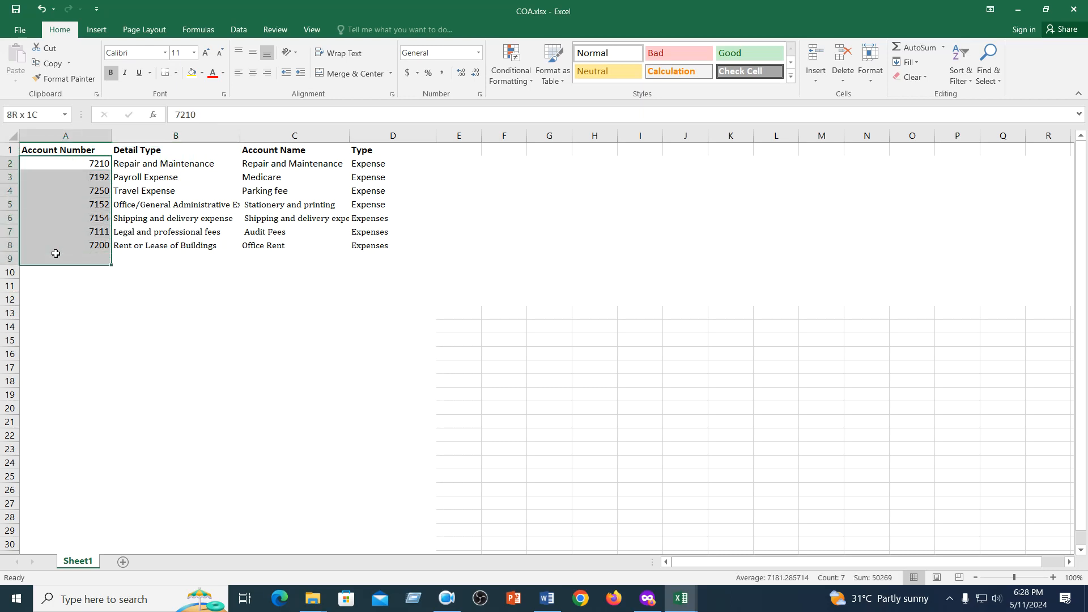
key("Delete")
left_click(213, 336)
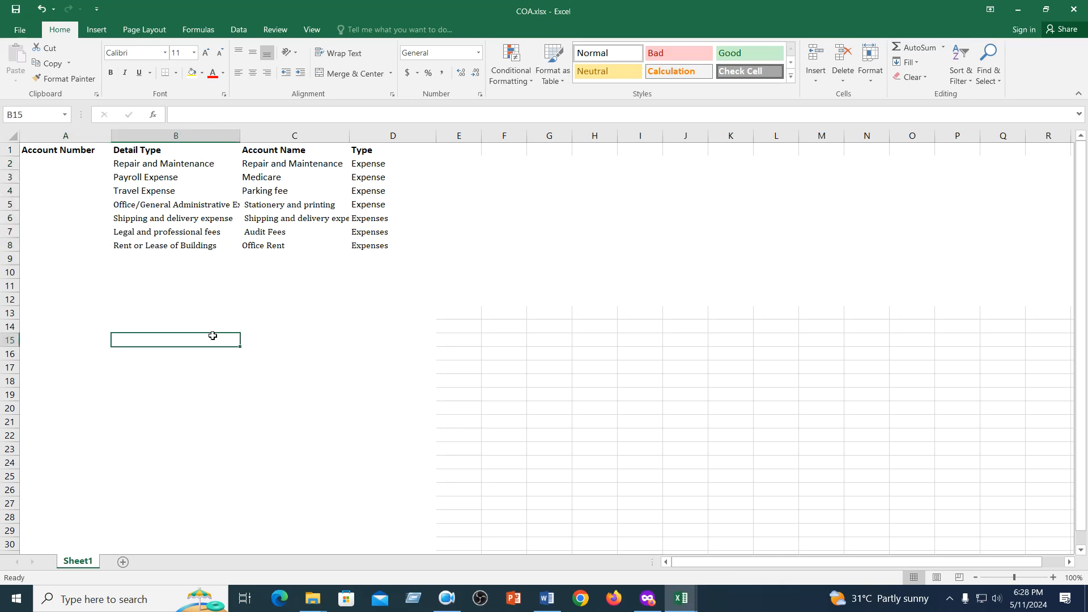
left_click(65, 168)
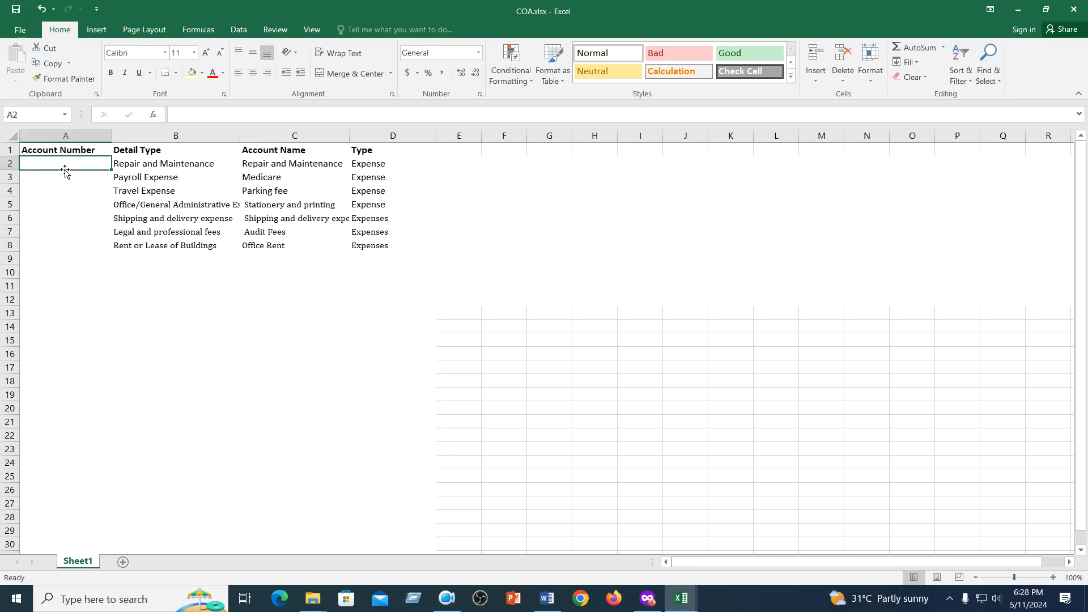
left_click(1014, 11)
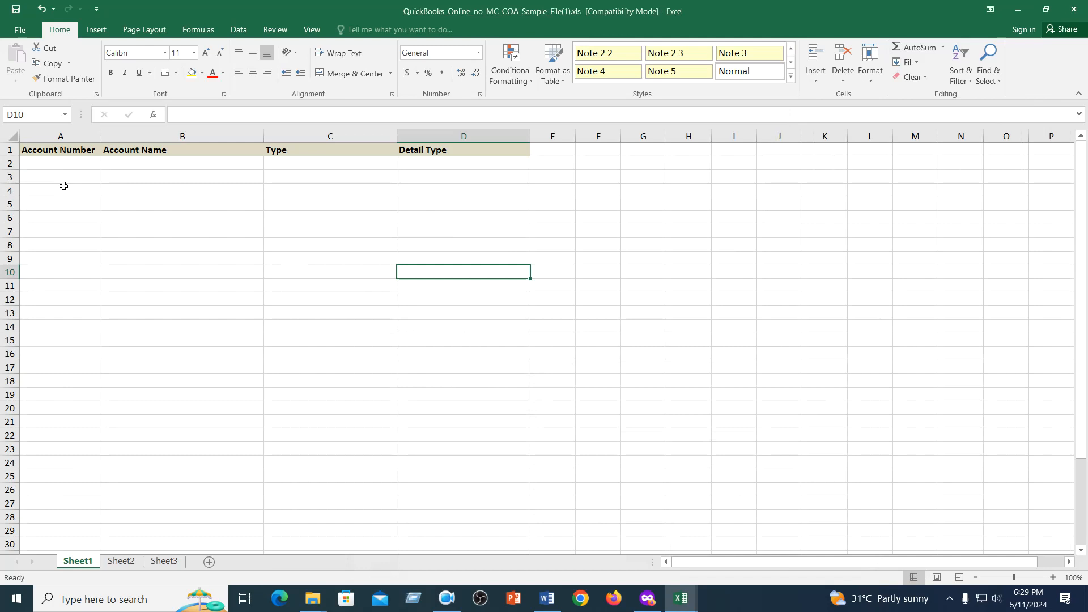
- Copy the seven account names from COA.xlsx into the sample's Account Name column
left_click(70, 162)
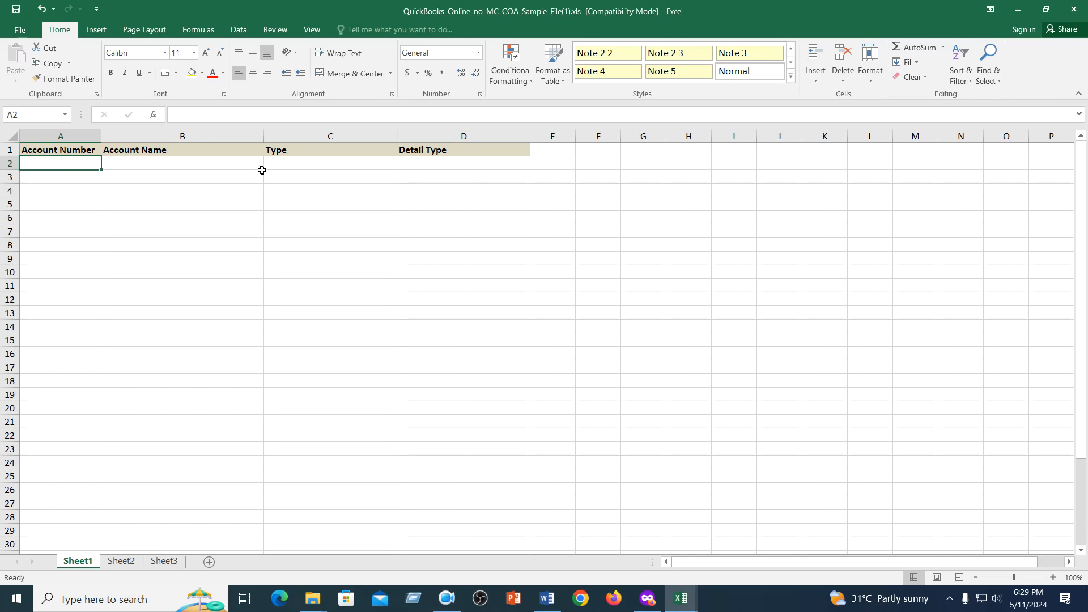
left_click(193, 165)
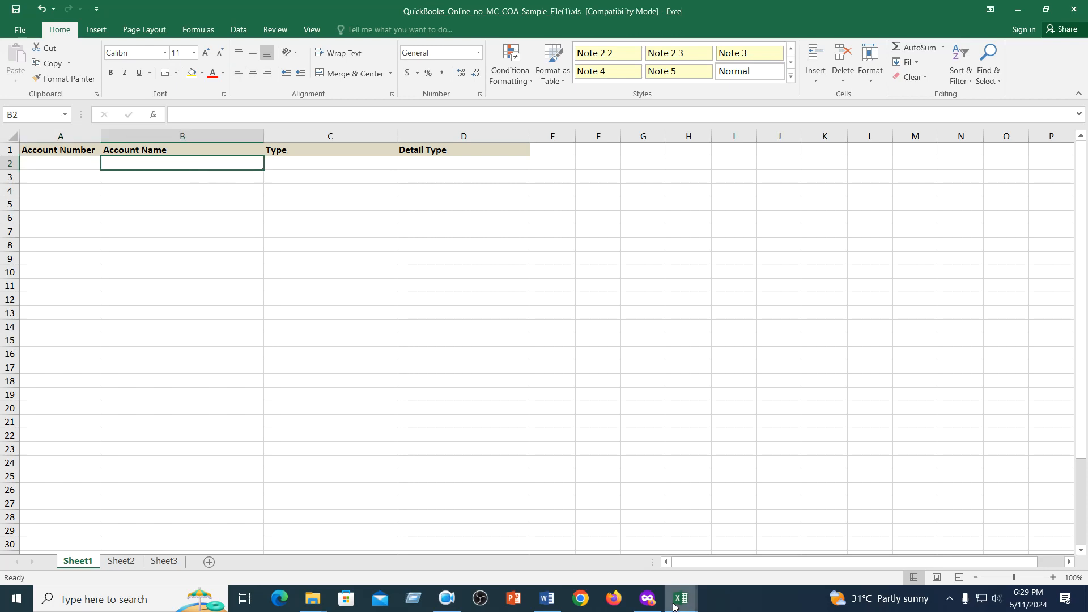
mouse_move(681, 598)
left_click(724, 558)
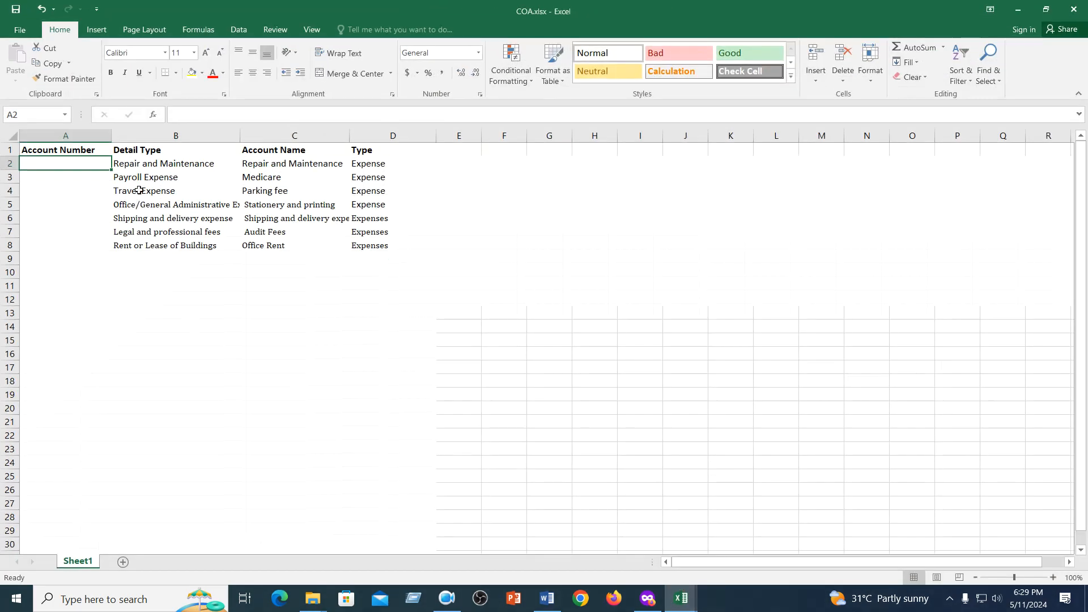
left_click_drag(120, 164, 128, 241)
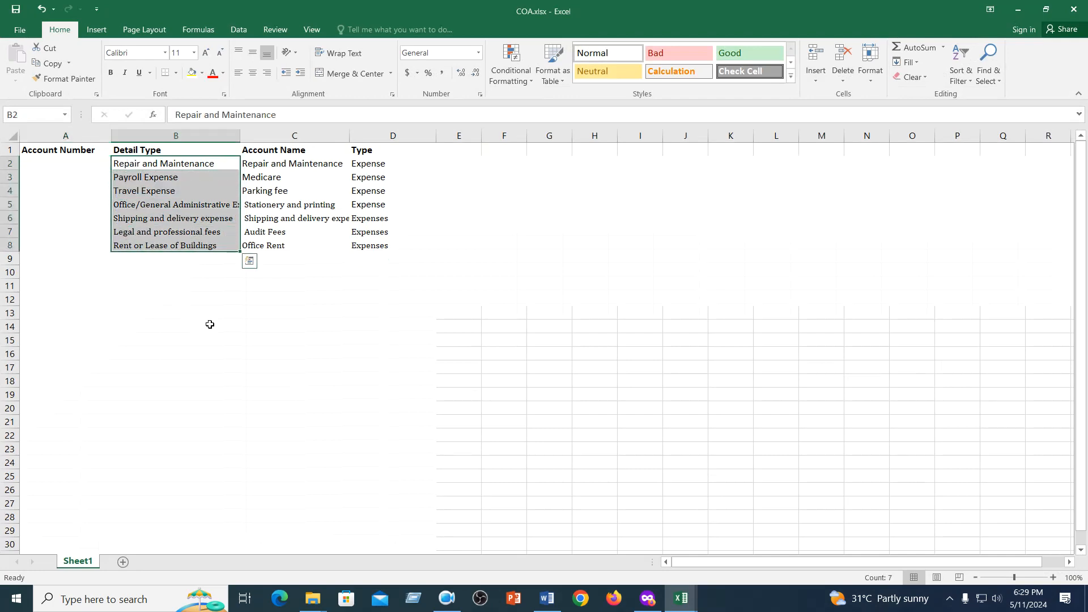
left_click(249, 261)
left_click_drag(262, 162, 254, 246)
key("ctrl+c")
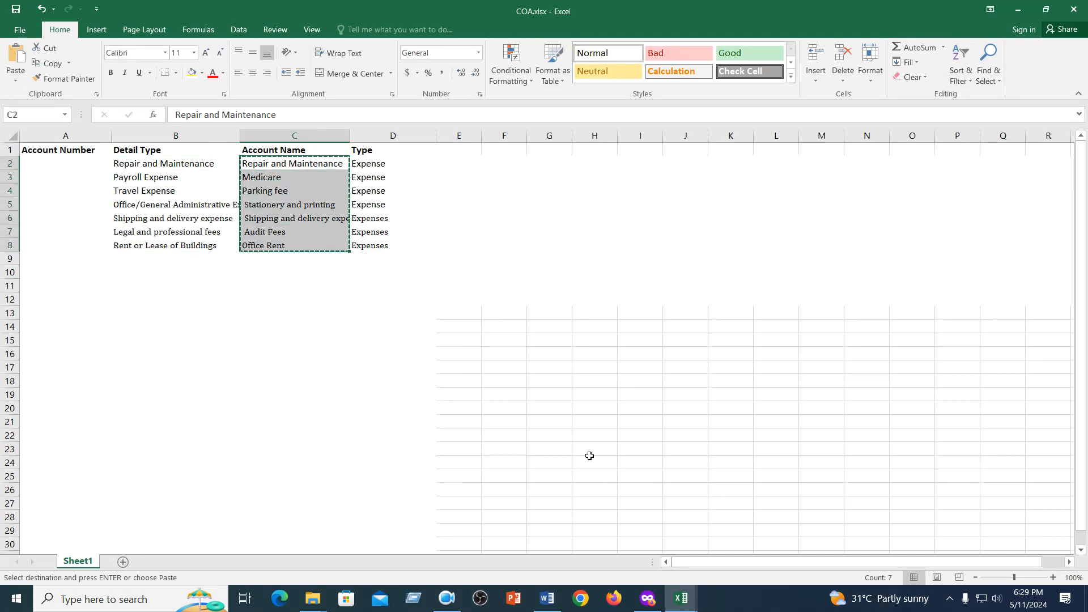
mouse_move(666, 601)
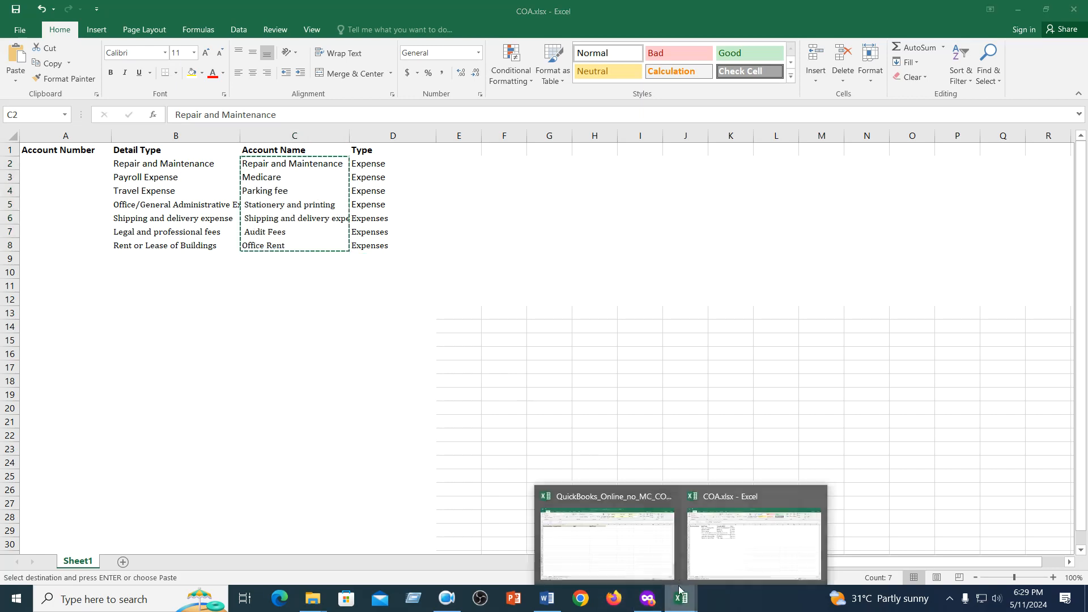
left_click(622, 553)
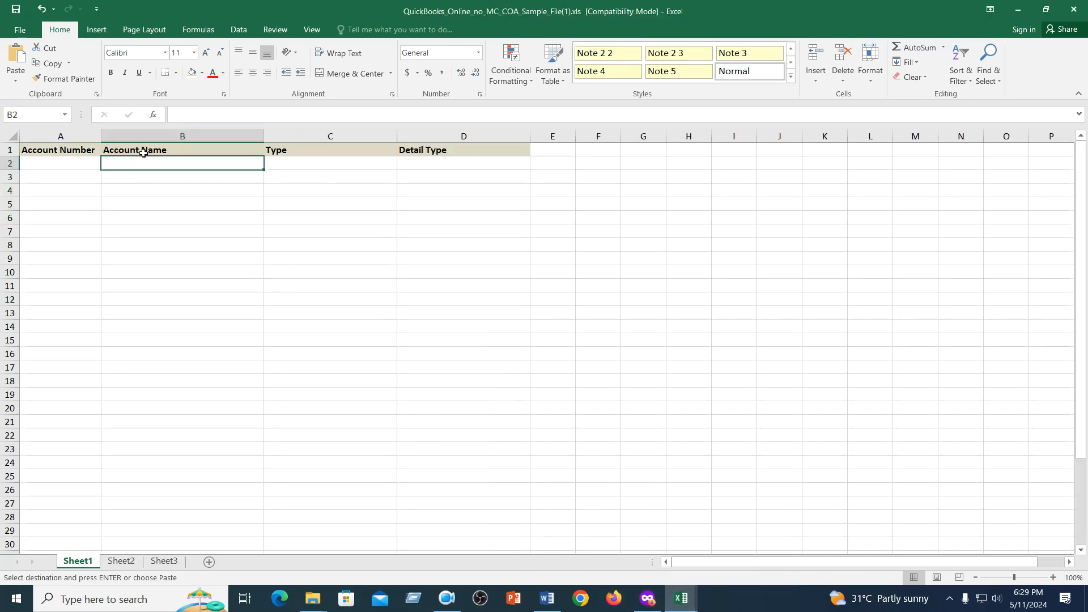
key("ctrl+v")
left_click(422, 421)
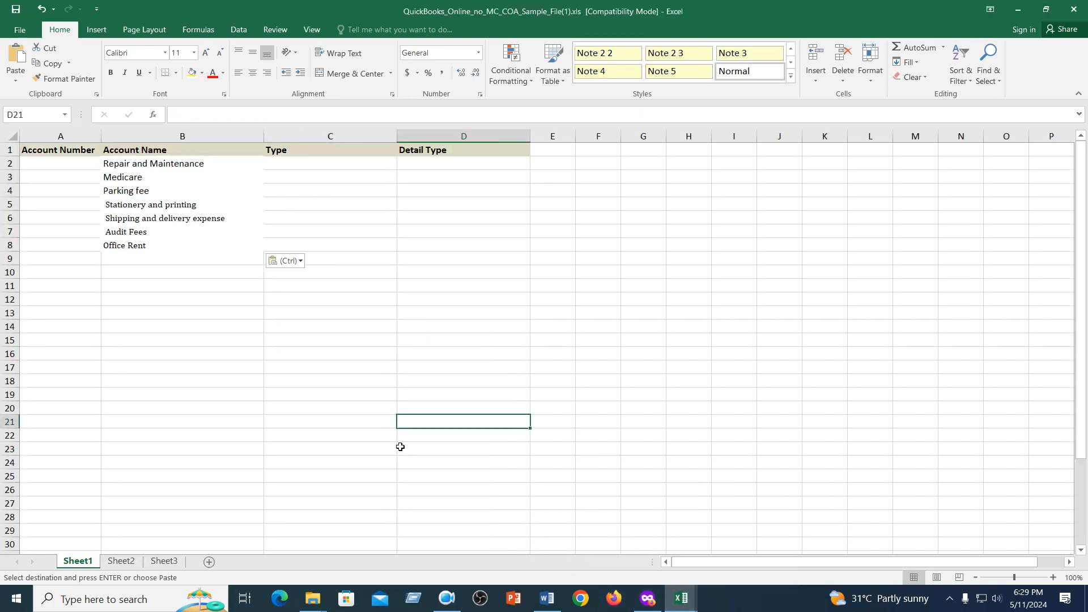
- Paste the seven Expense Type values from COA.xlsx into the sample's Type column
mouse_move(682, 599)
left_click(727, 539)
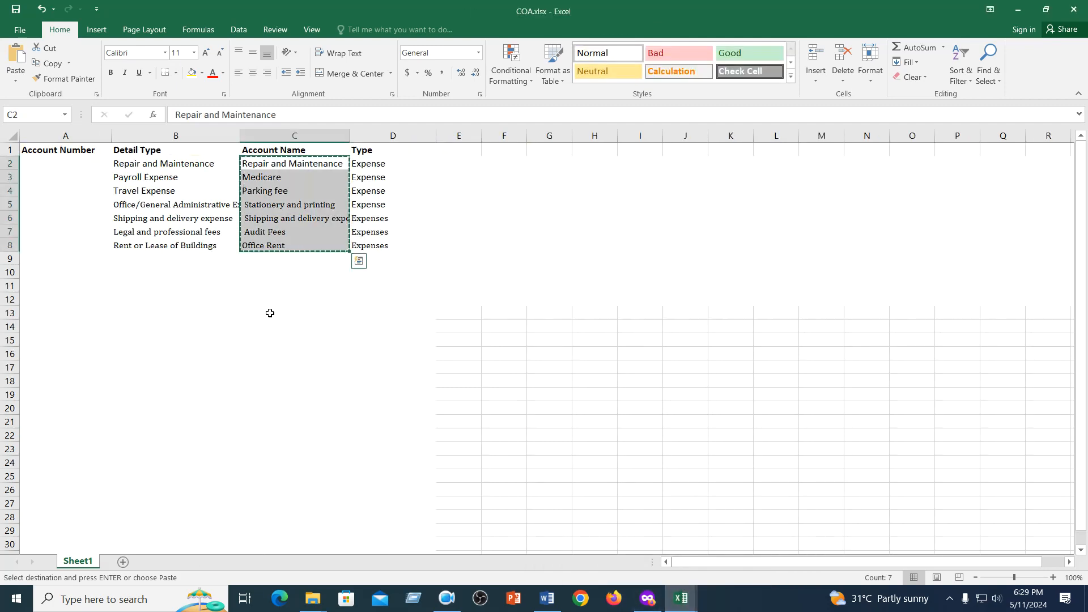
left_click(126, 162)
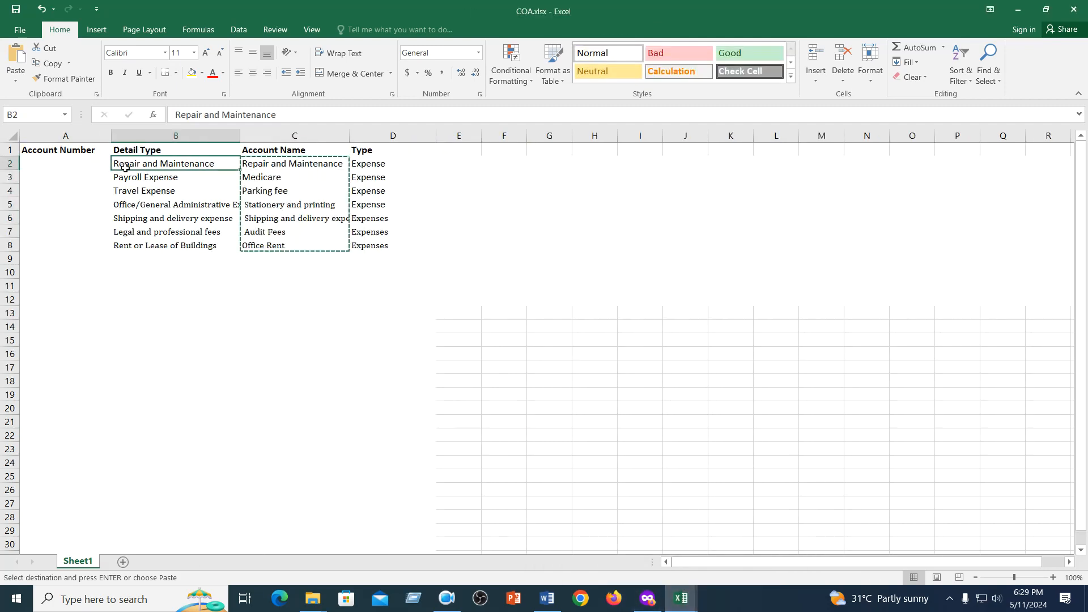
left_click_drag(359, 164, 372, 246)
key("ctrl+c")
mouse_move(679, 598)
left_click(625, 544)
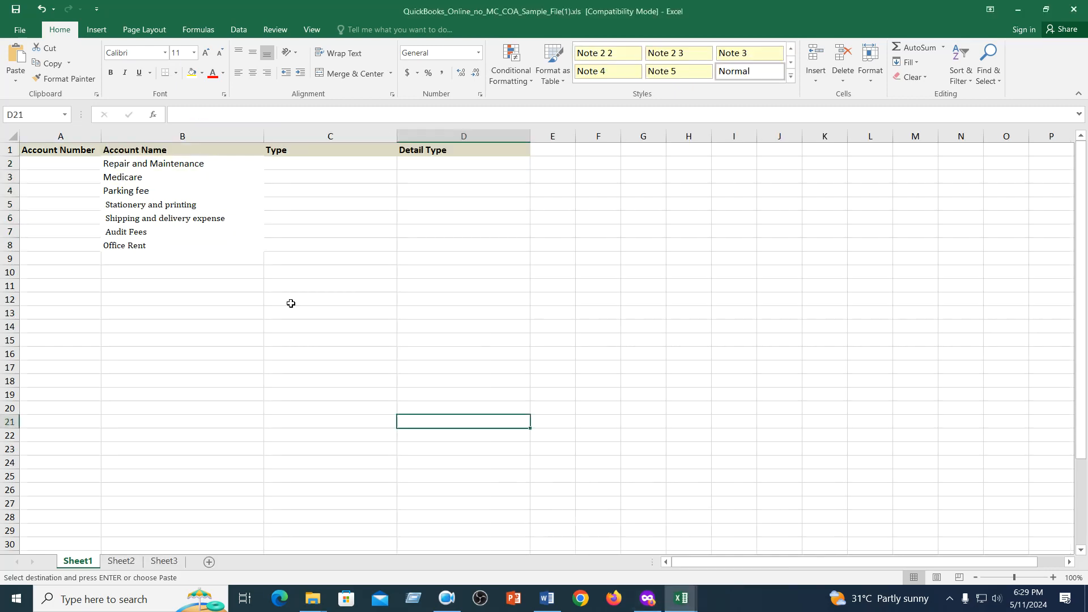
left_click(284, 164)
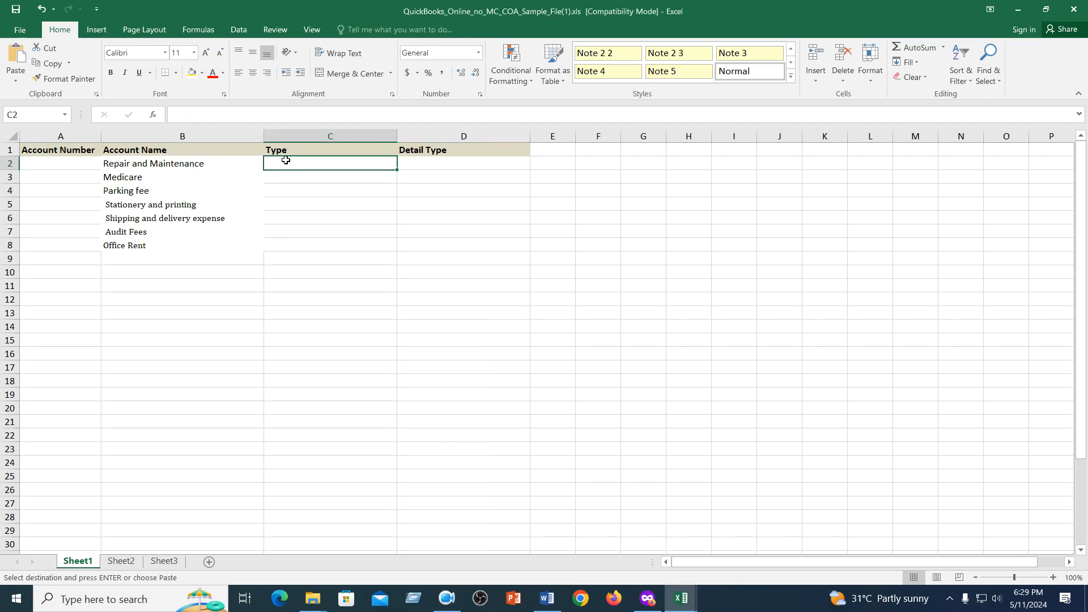
key("ctrl+v")
left_click(389, 379)
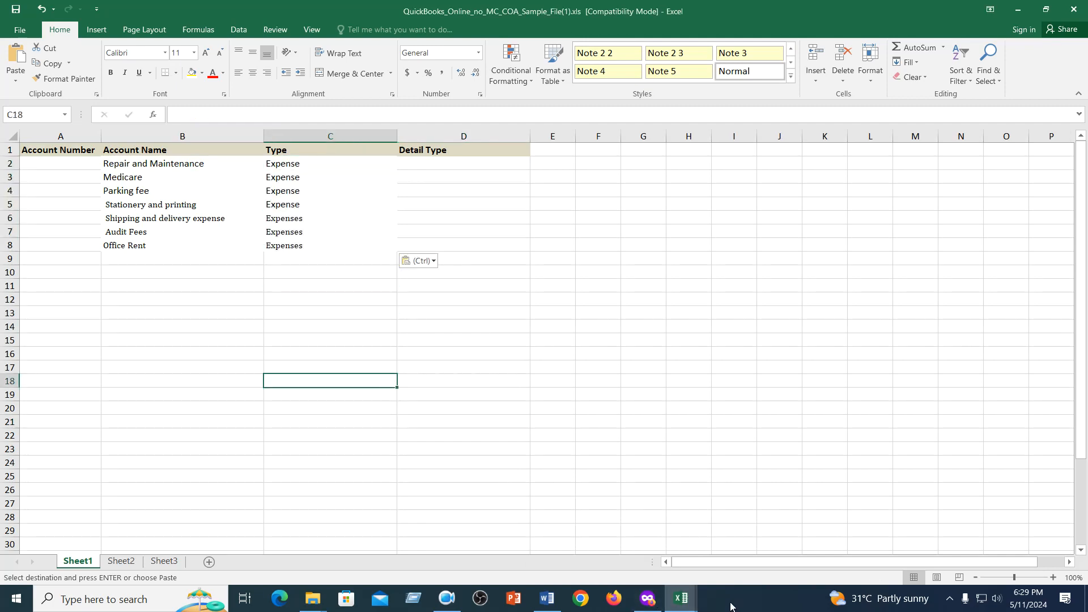
- Fill the sample's Detail Type column with the seven detail types from COA.xlsx
mouse_move(680, 598)
left_click(680, 523)
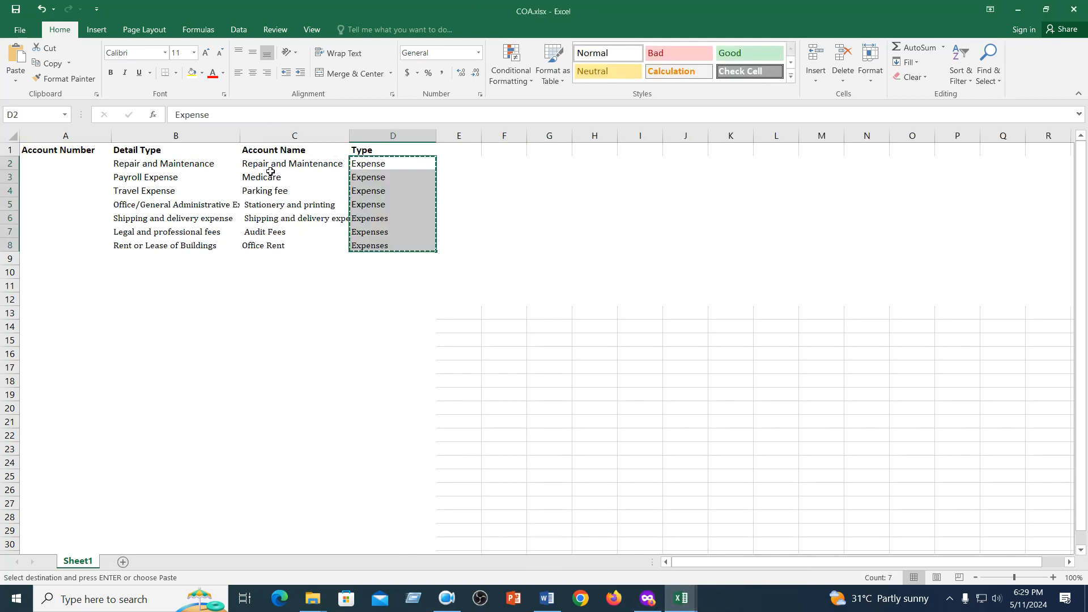
left_click(157, 164)
left_click_drag(157, 170, 153, 256)
key("ctrl+c")
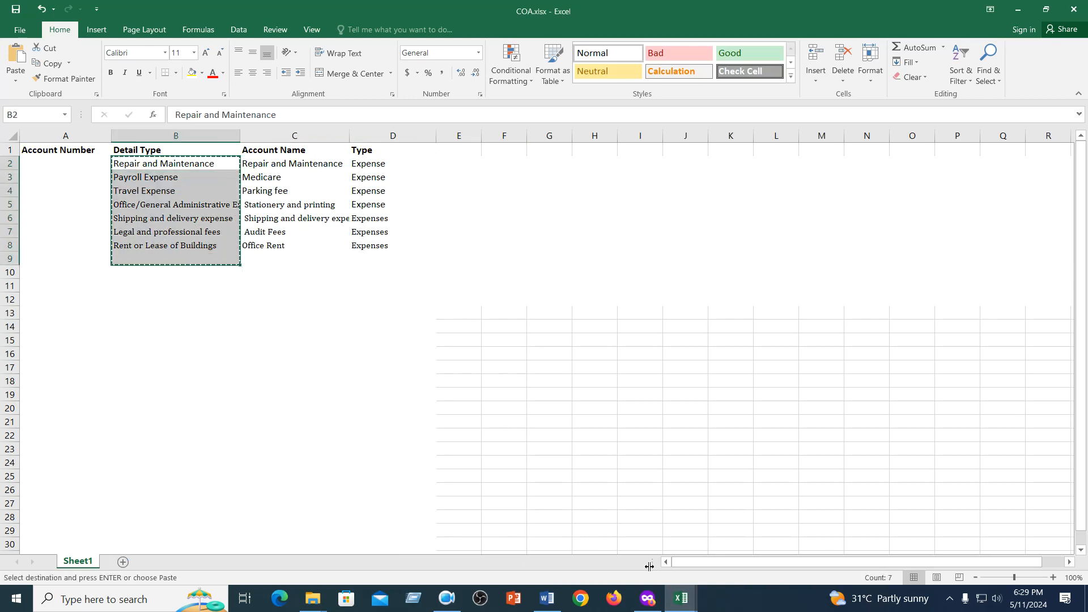
mouse_move(680, 598)
left_click(594, 552)
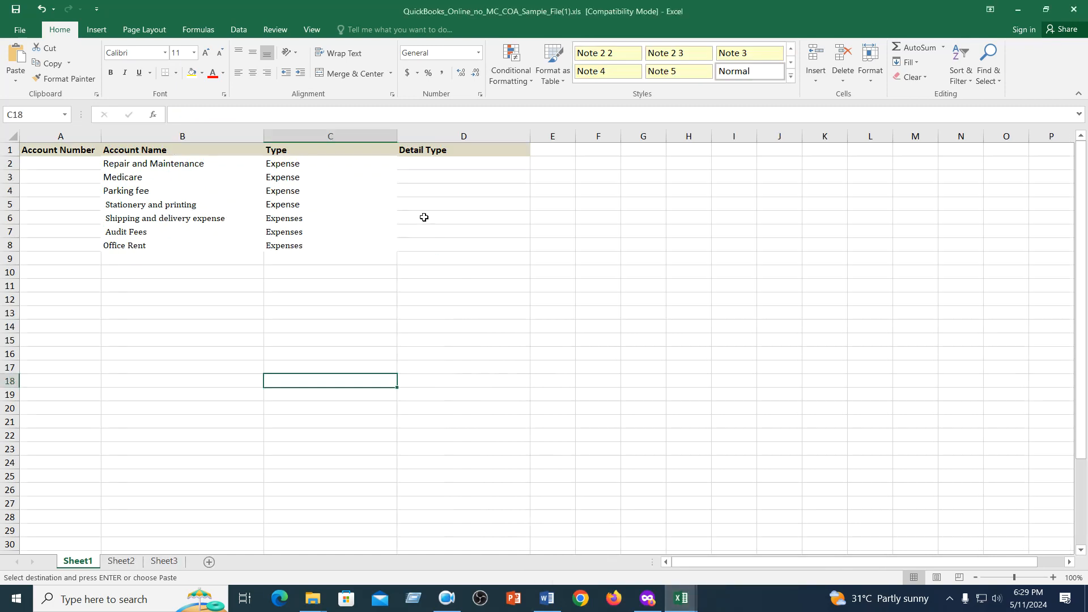
left_click(419, 163)
key("ctrl+v")
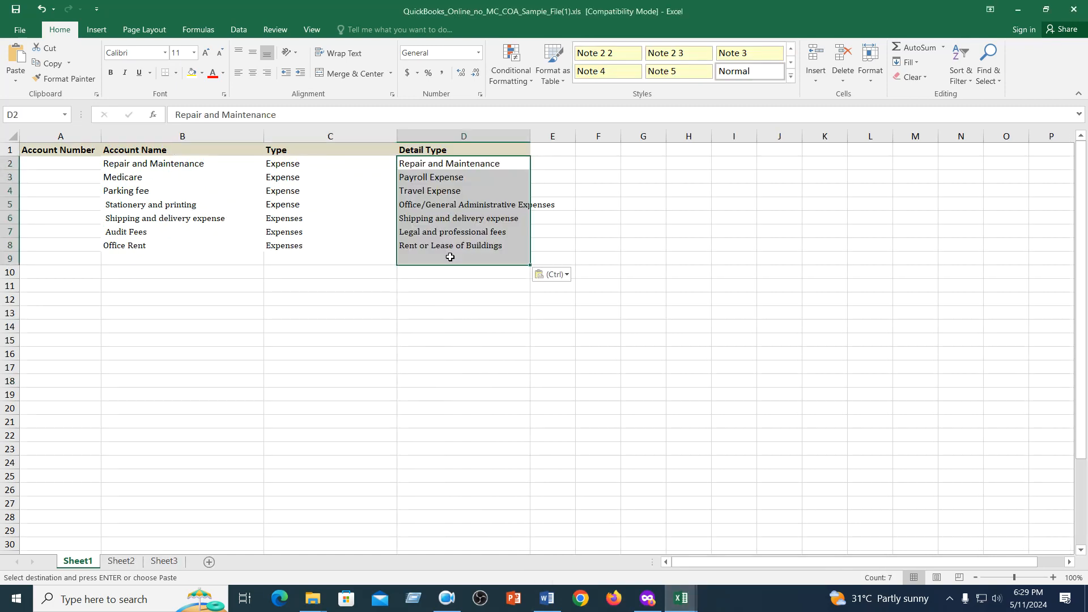
left_click_drag(330, 367, 330, 354)
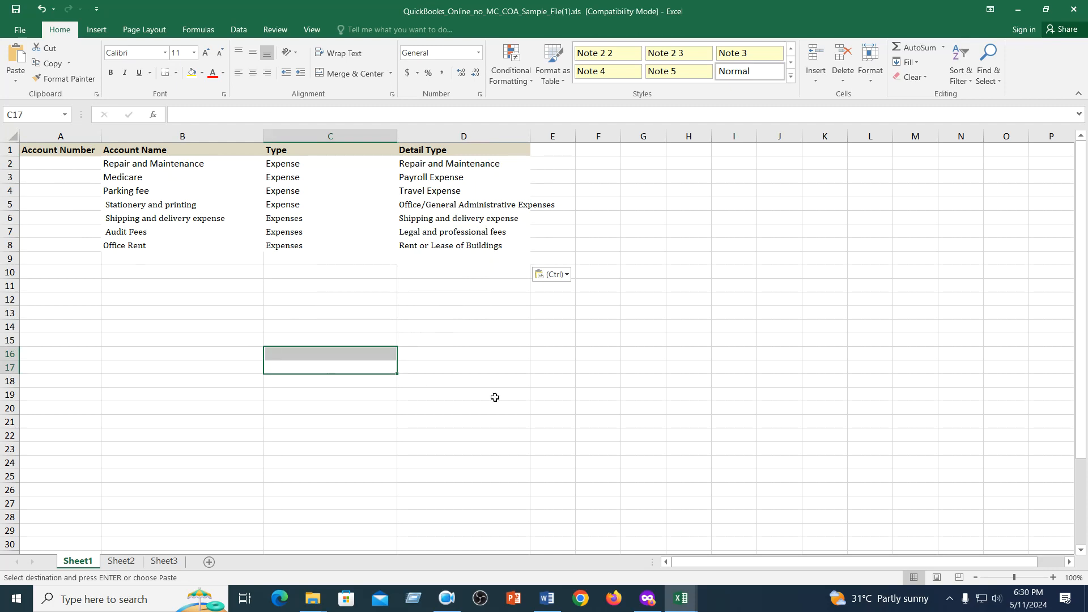
left_click(578, 381)
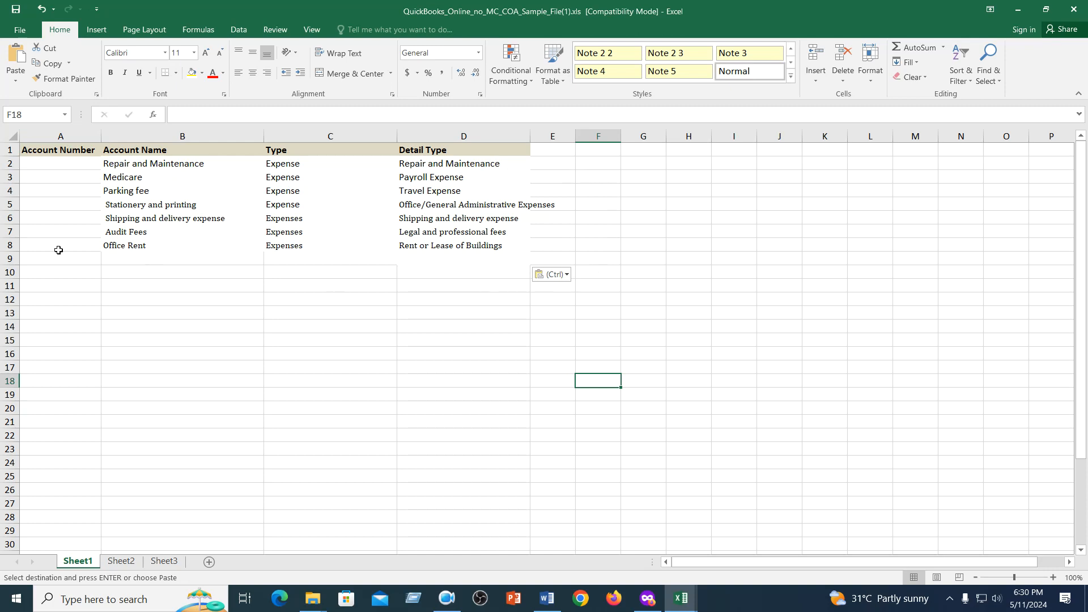
- Save the sample file, keeping the older .xls format, and close it
left_click(16, 8)
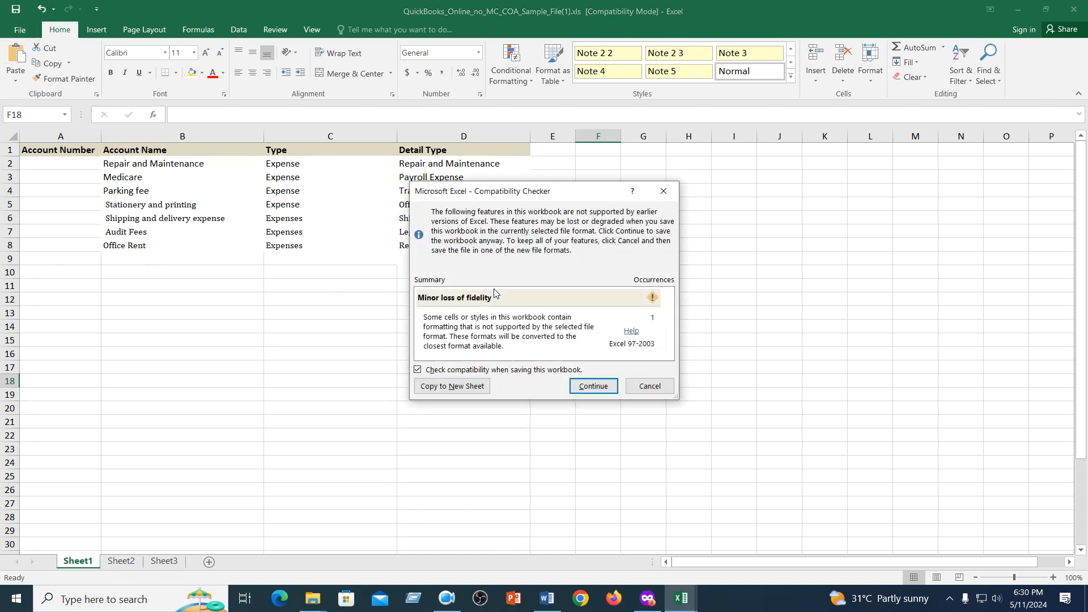
left_click(588, 386)
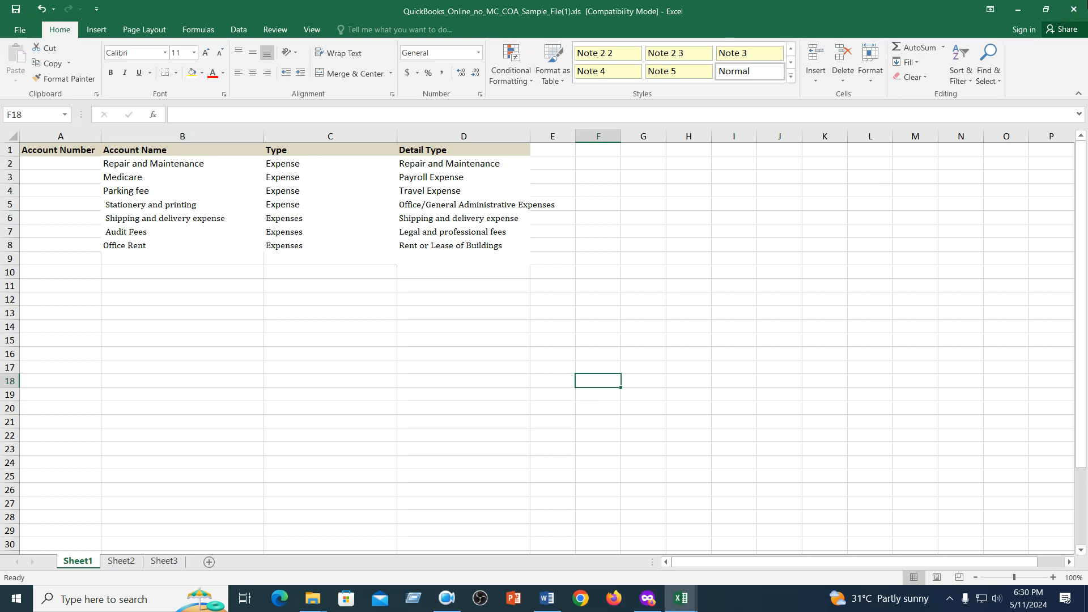
left_click(1074, 8)
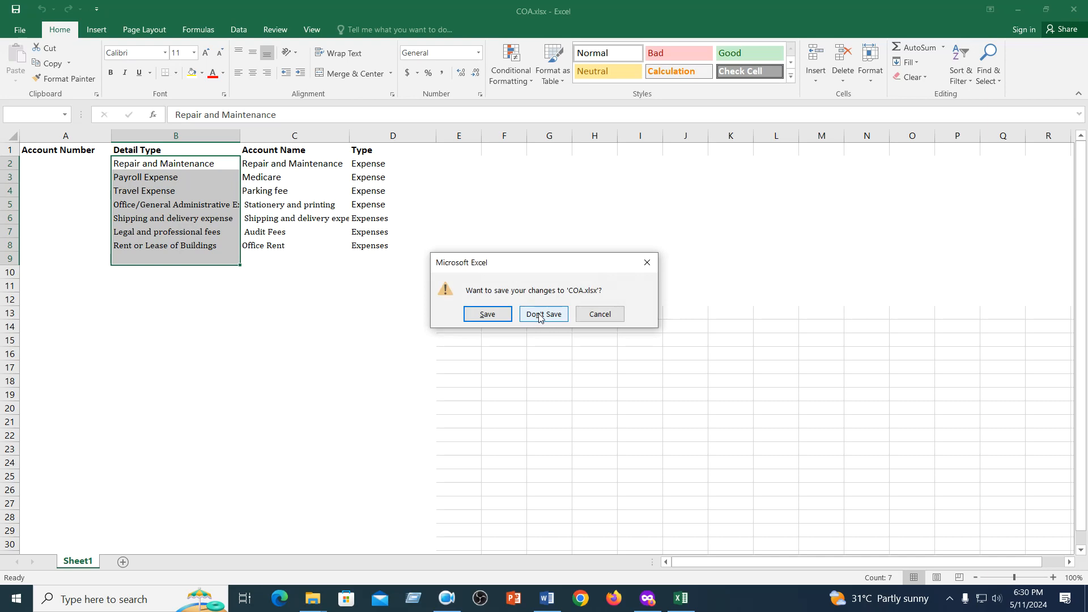
- Discard COA.xlsx changes, then reopen the sample .xls from Downloads to verify its seven accounts
left_click(540, 315)
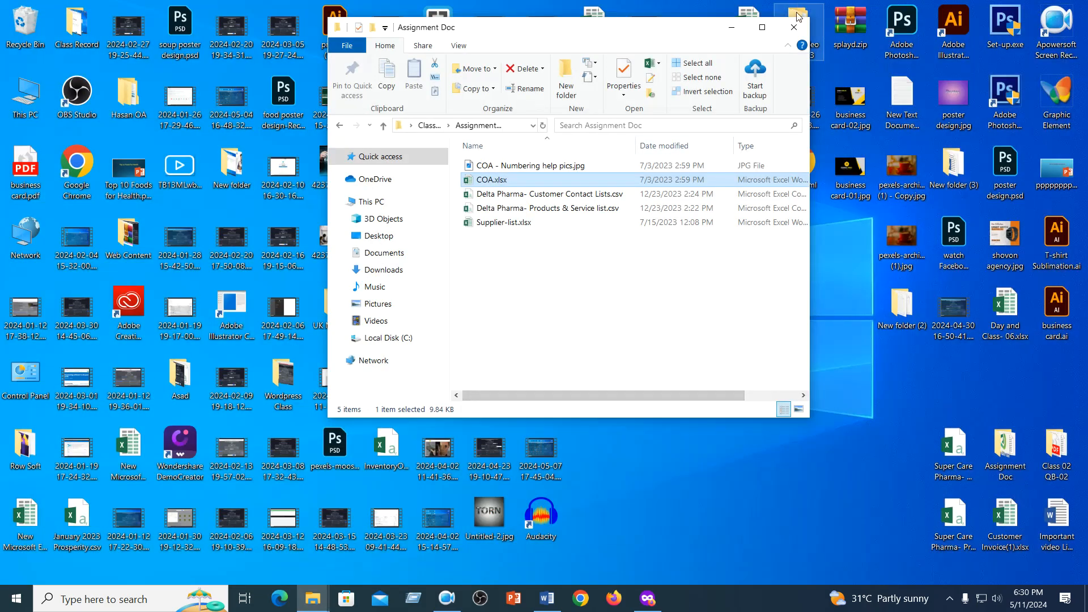
left_click(794, 27)
double_click(19, 95)
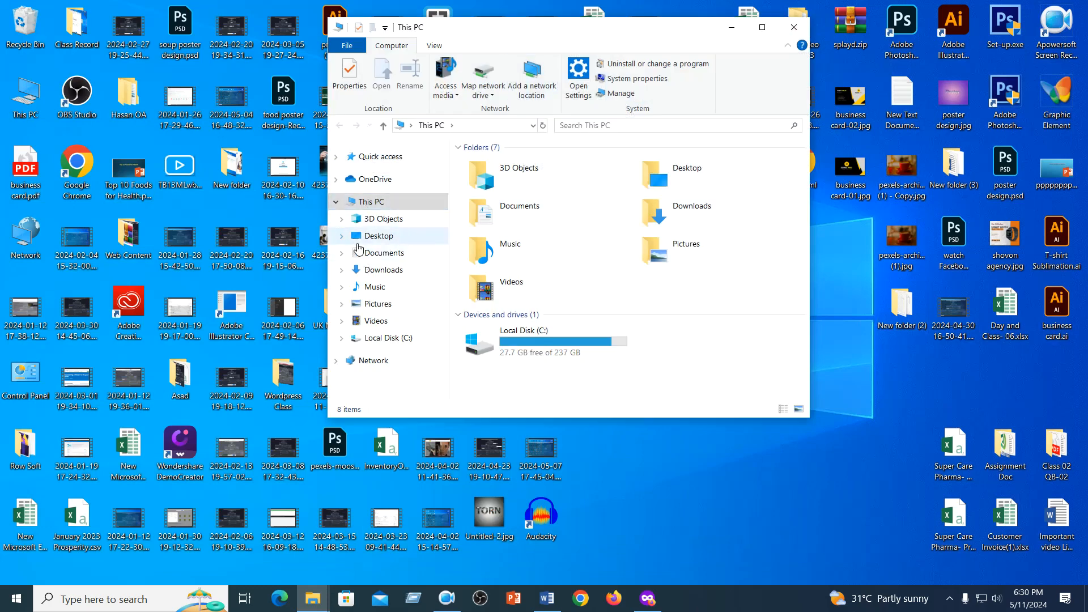
left_click(363, 253)
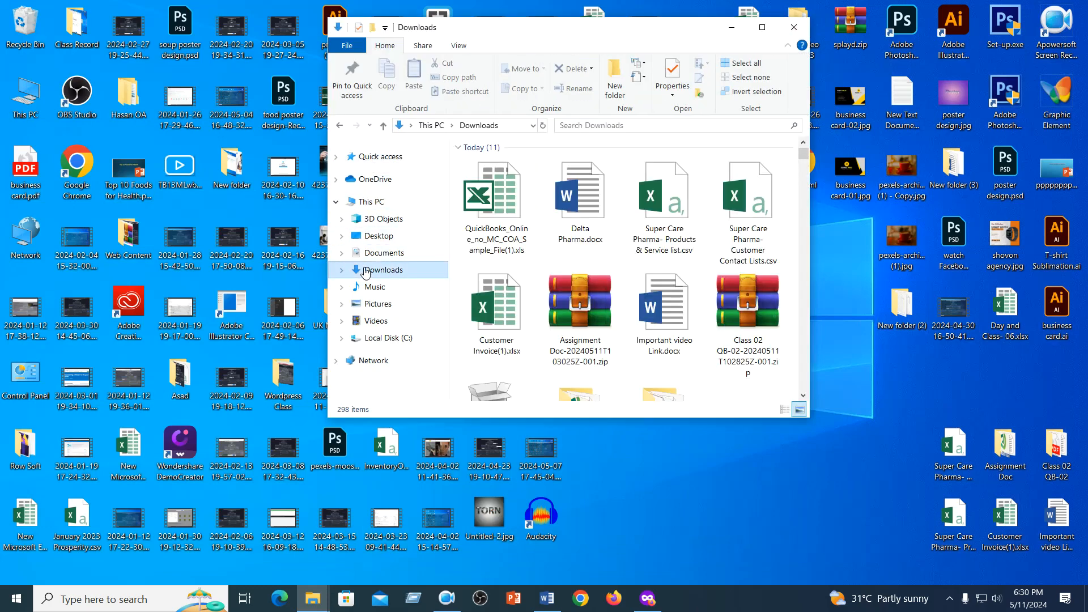
left_click(762, 27)
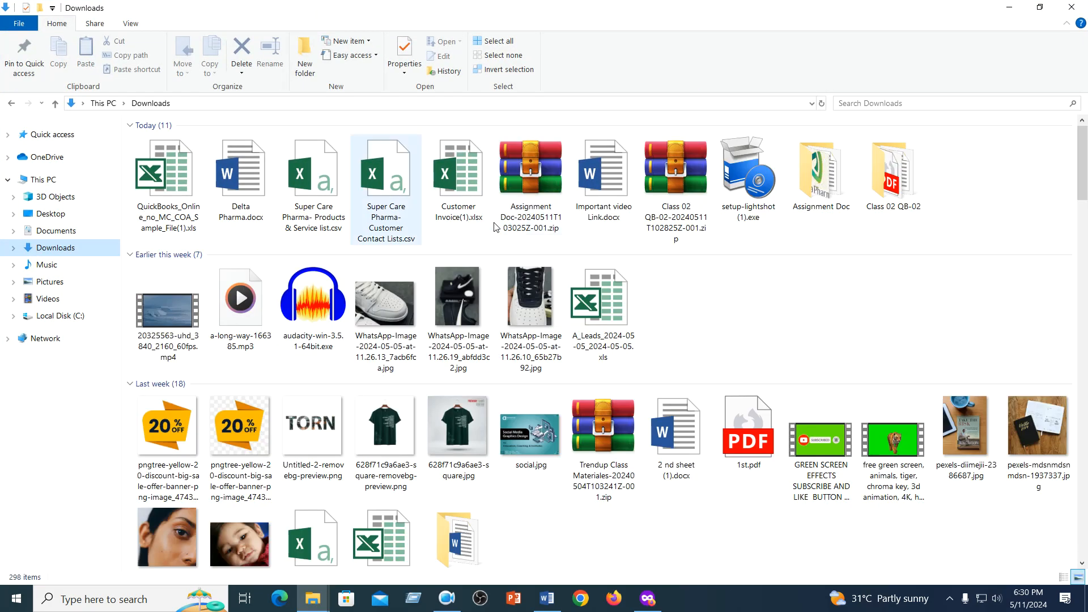
left_click(162, 179)
double_click(161, 179)
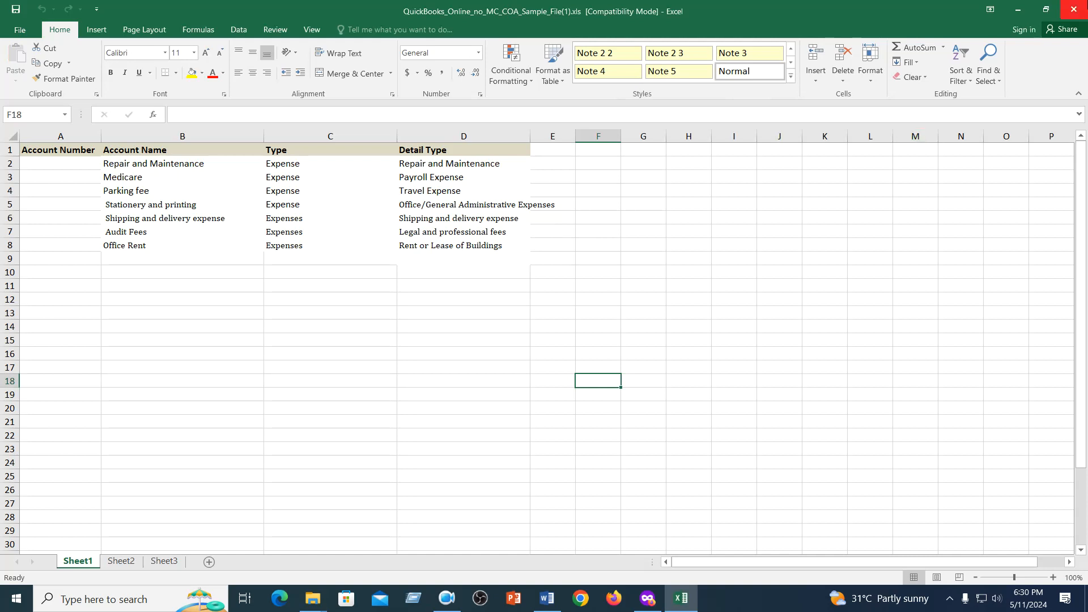
left_click(1073, 9)
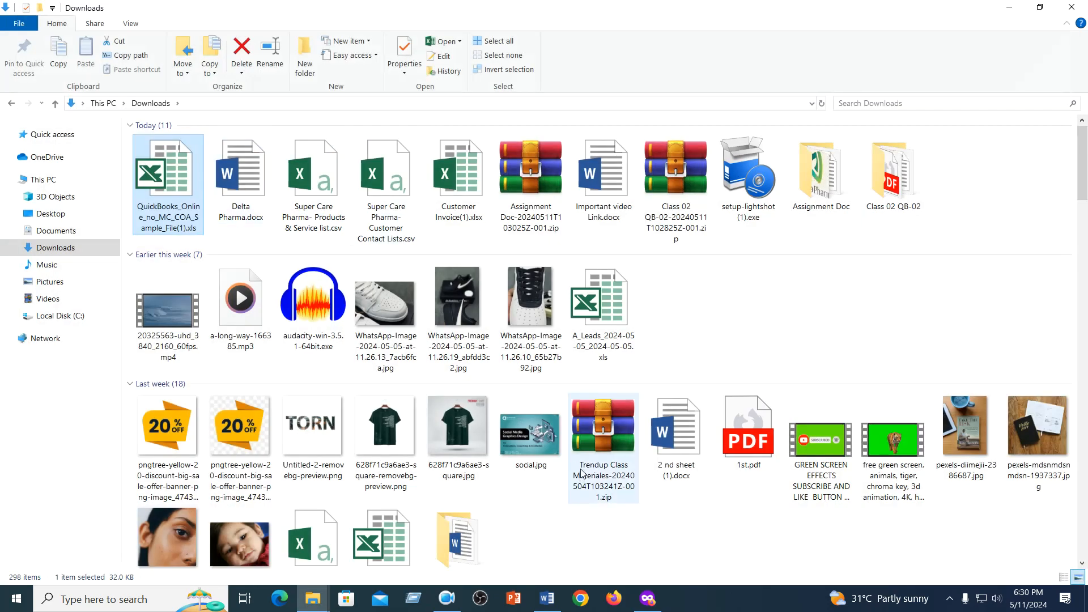
- Browse to Downloads and pick QuickBooks_Online_no_MC_COA_Sample_File(1).xls as the upload file
left_click(647, 598)
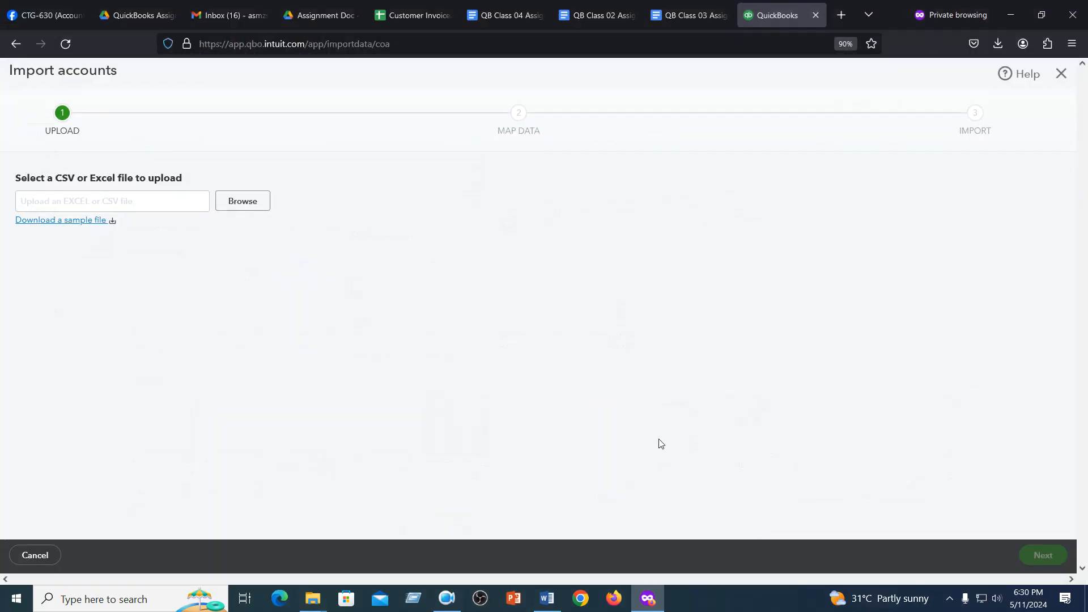
left_click(265, 205)
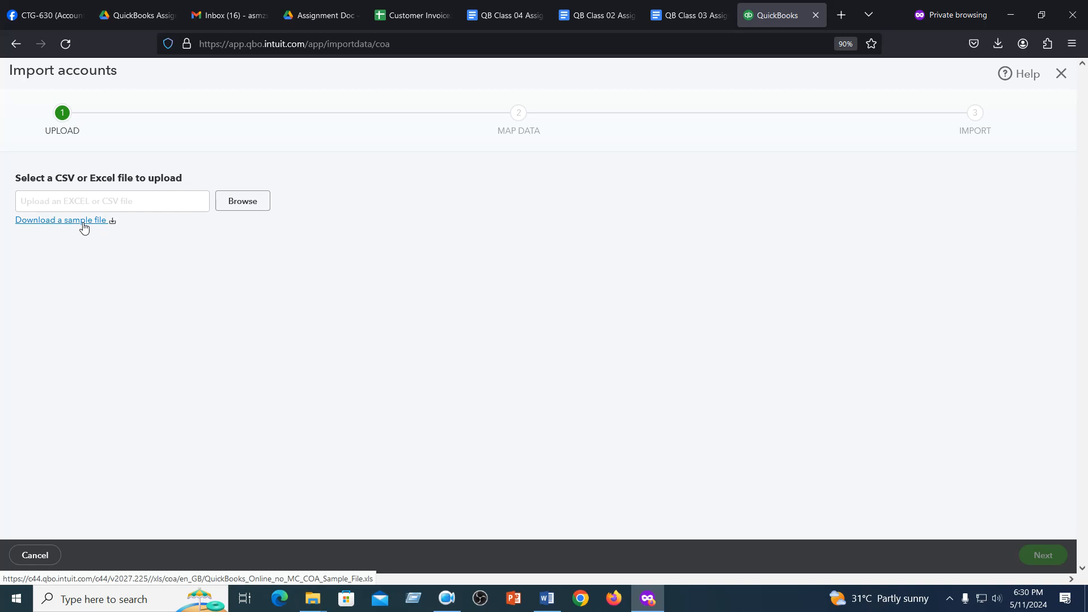
left_click(250, 203)
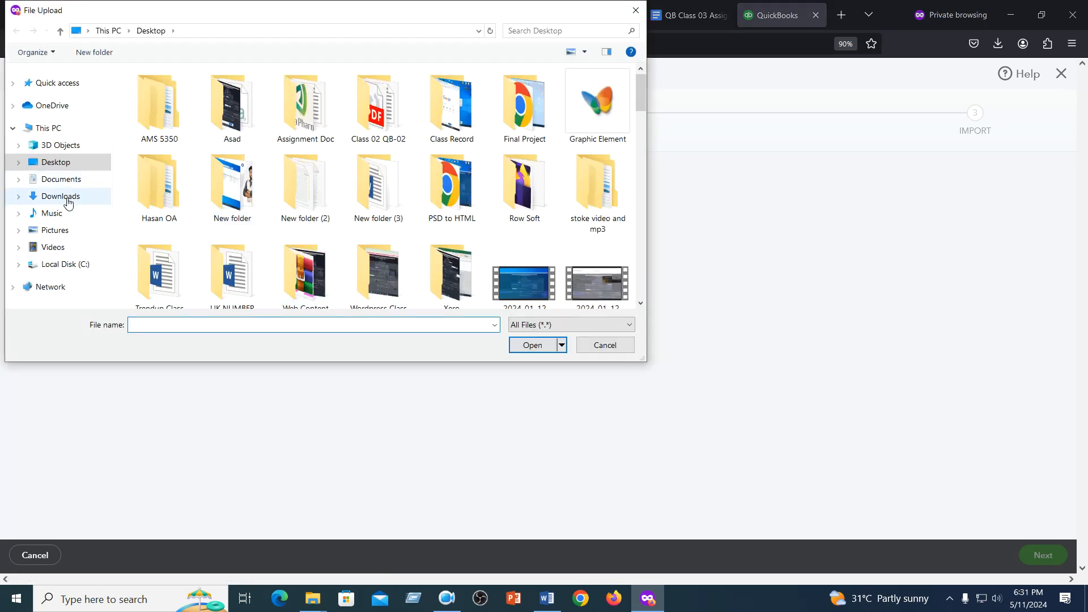
left_click(68, 203)
left_click(154, 120)
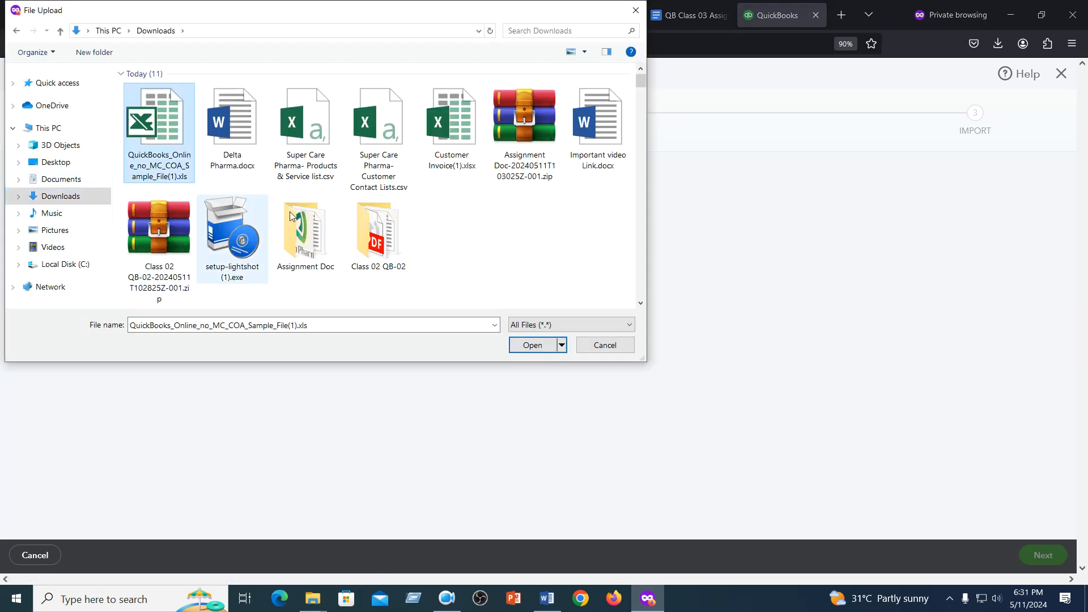
left_click(532, 345)
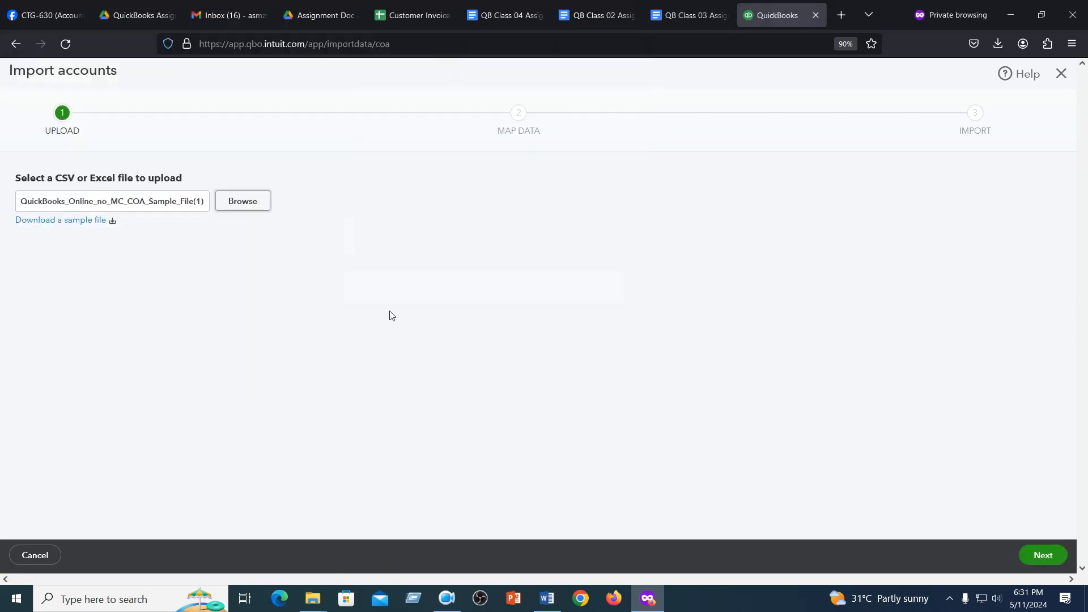
- Advance to Map Data, with Detail Type, Account Name and Type matched and Account number unmatched
left_click(1047, 557)
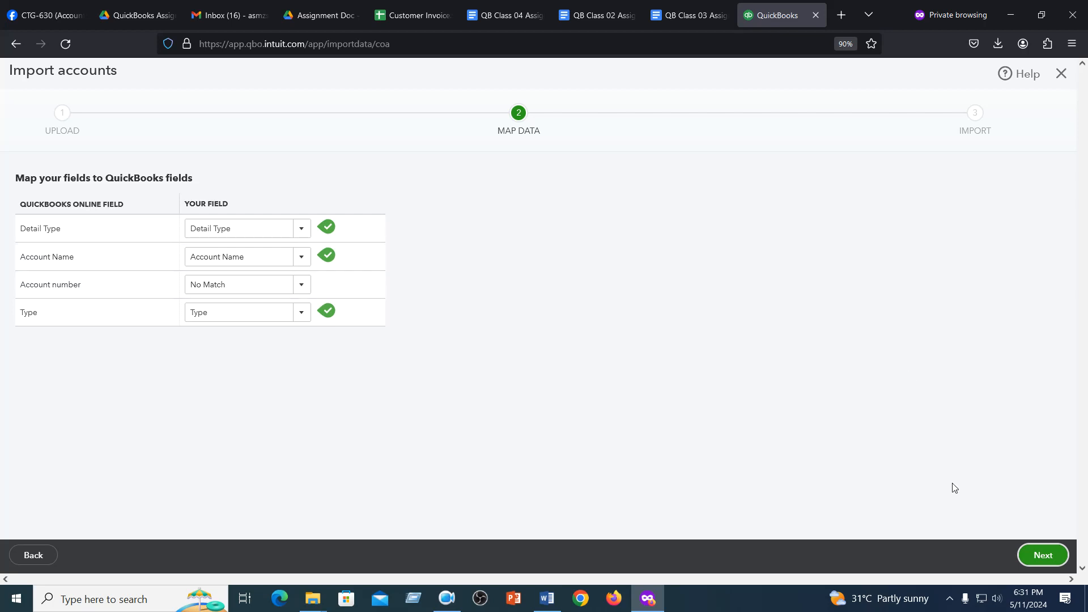
- Review the detail types of the 7 expense accounts, including Parking fee, and import all 7
left_click(1037, 556)
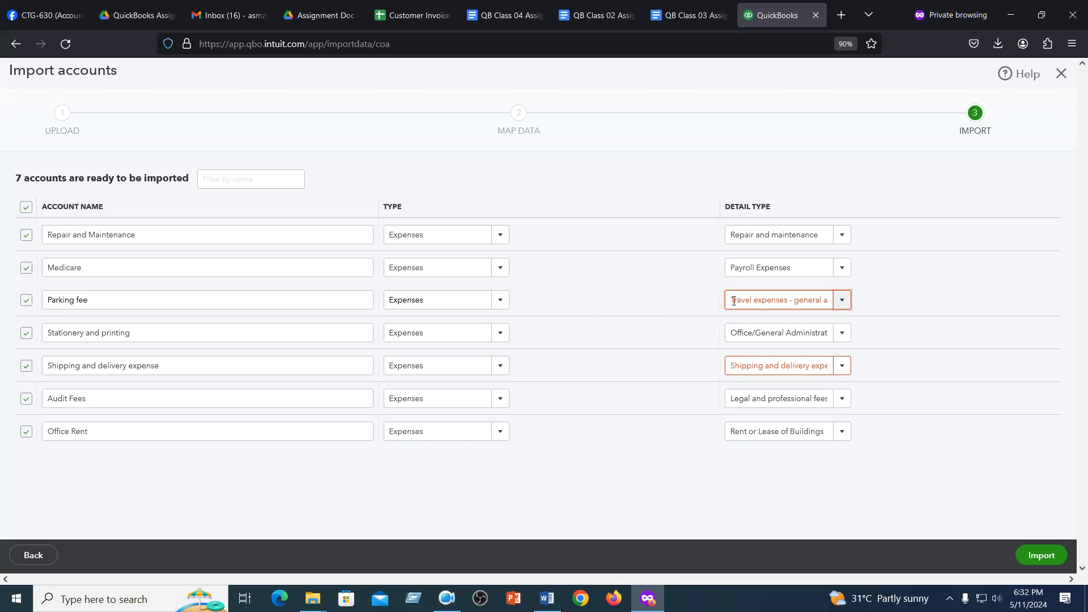
left_click_drag(733, 301, 816, 385)
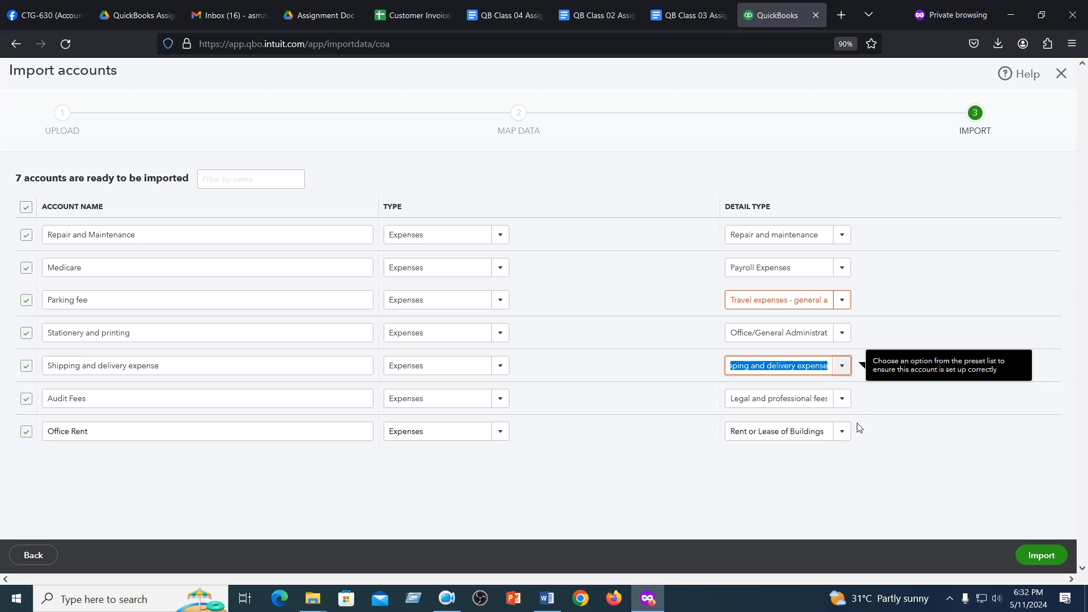
left_click(1041, 555)
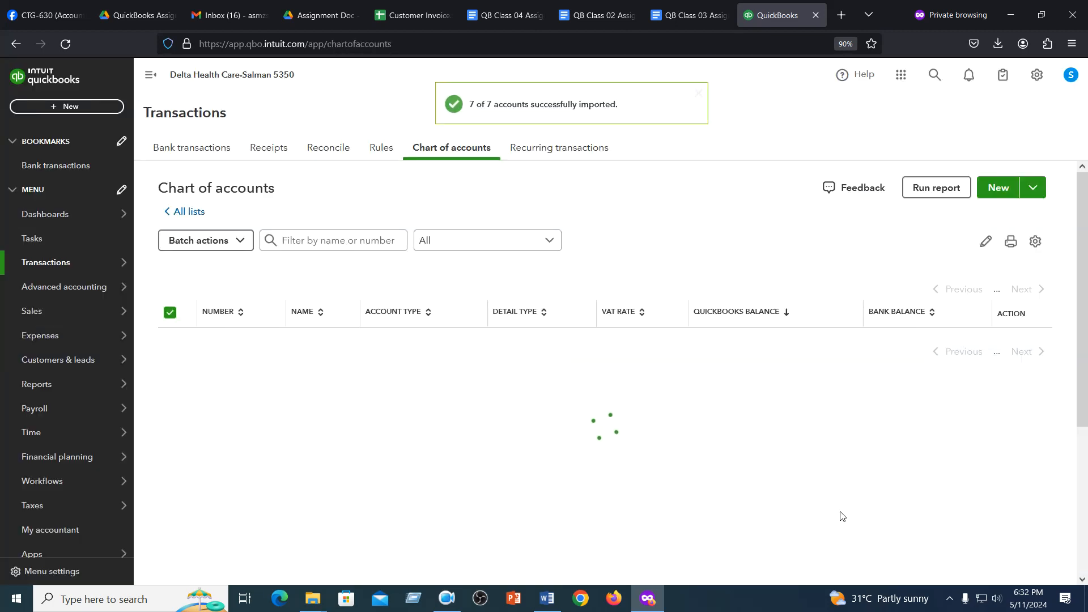
- Scroll the chart of accounts to verify imported accounts like Repair and Maintenance, Medicare and Parking fee
scroll(607, 411, "down", 5)
scroll(607, 409, "down", 15)
scroll(607, 407, "down", 5)
scroll(607, 408, "up", 20)
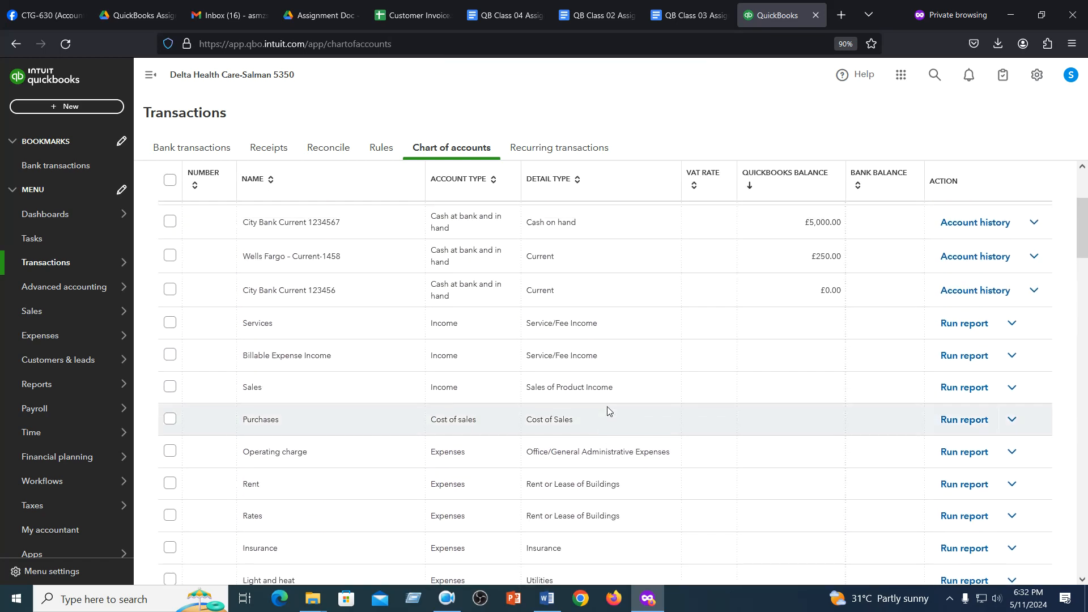
scroll(608, 410, "up", 4)
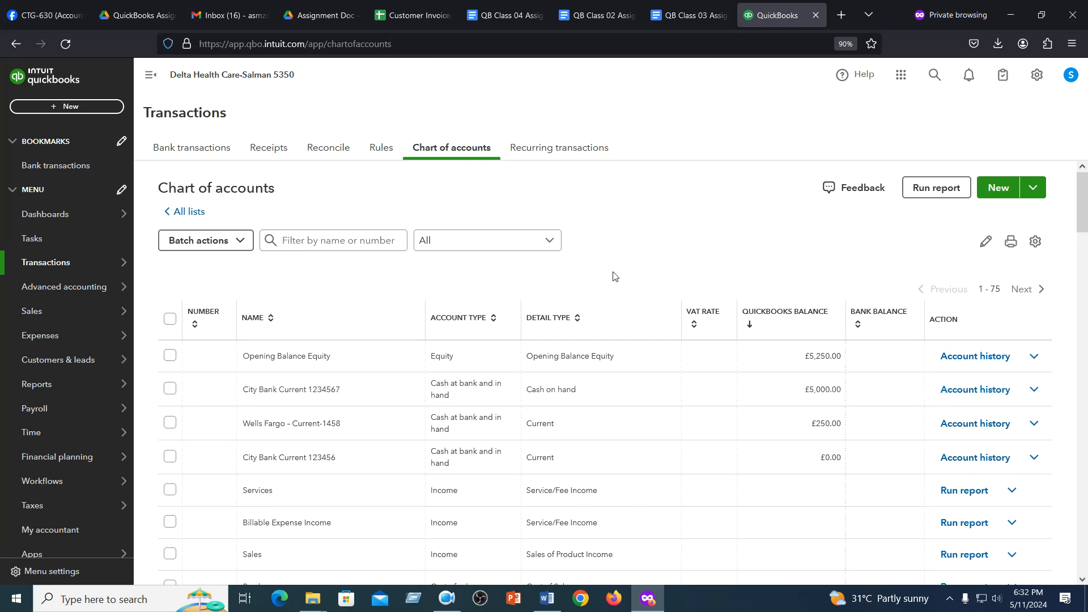
scroll(613, 276, "down", 20)
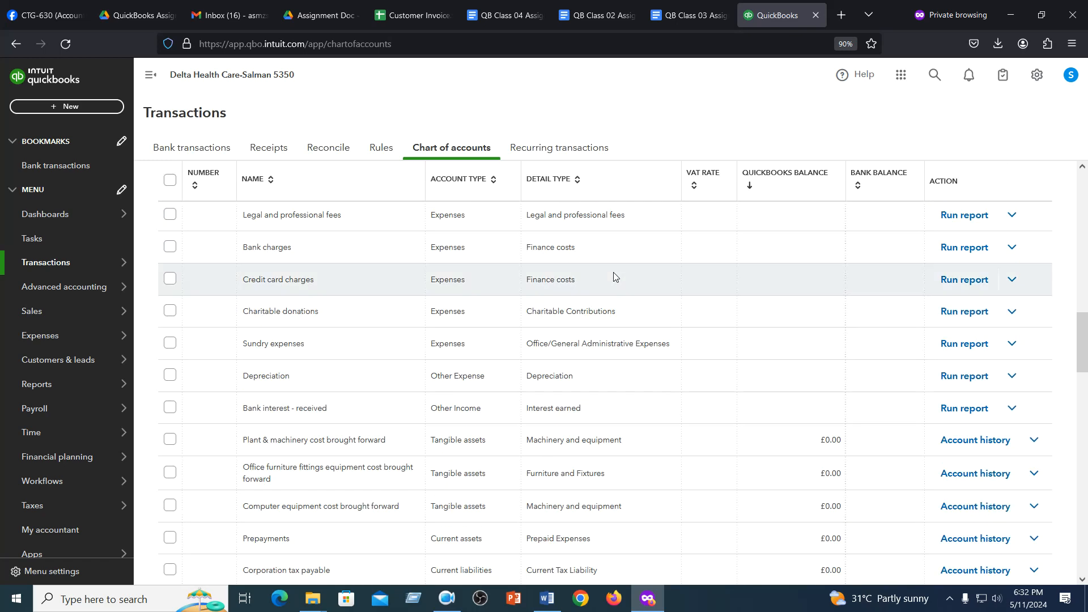
scroll(614, 283, "up", 20)
scroll(613, 282, "down", 5)
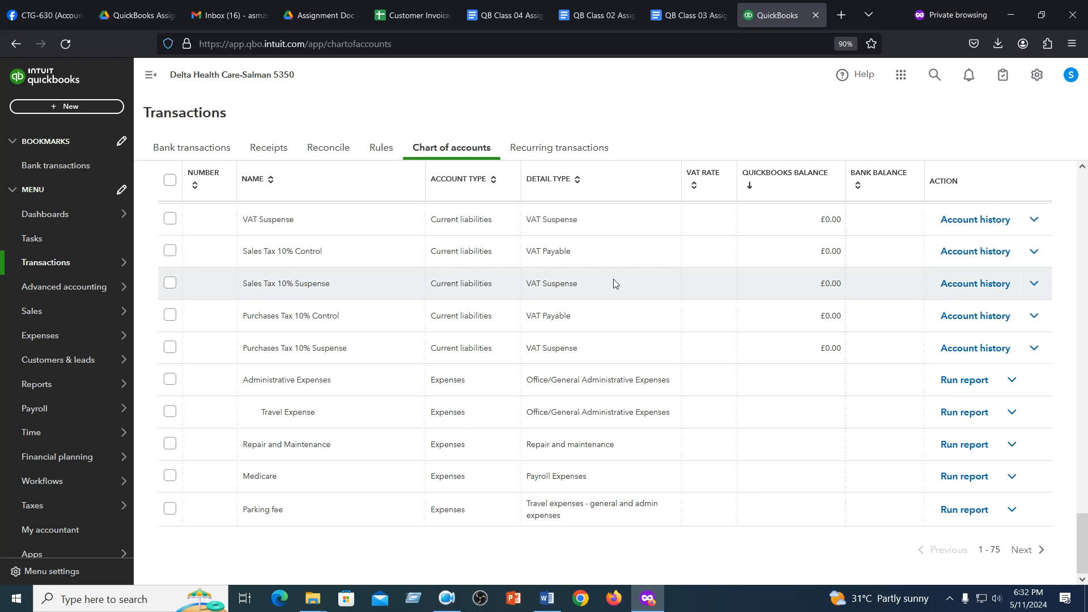
scroll(381, 311, "up", 15)
scroll(379, 324, "up", 20)
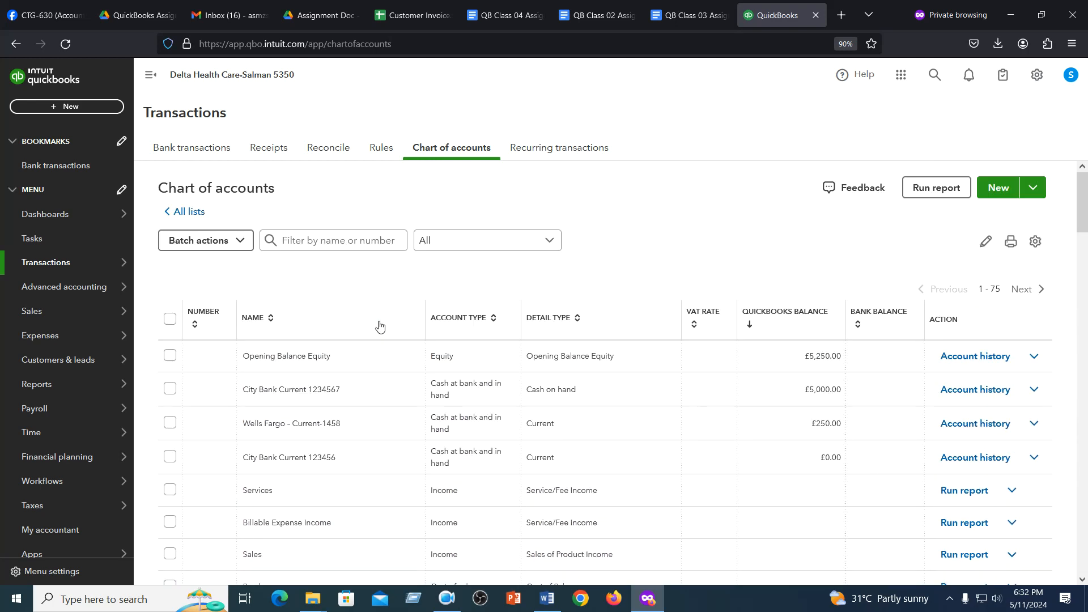
scroll(379, 324, "down", 10)
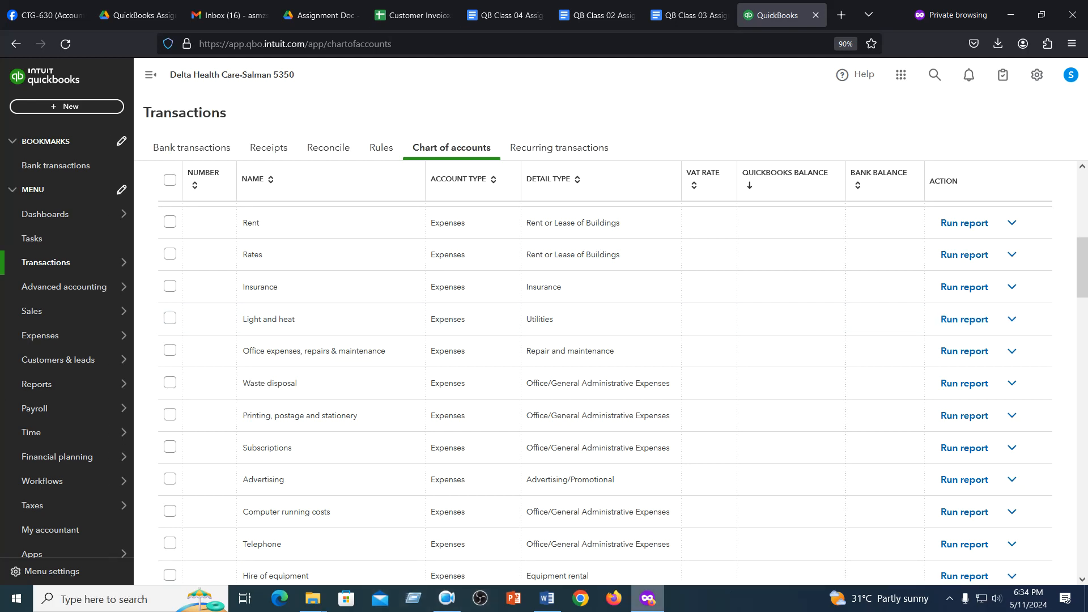
- Minimize Firefox and close the File Explorer Downloads window so the desktop shows
left_click(1011, 14)
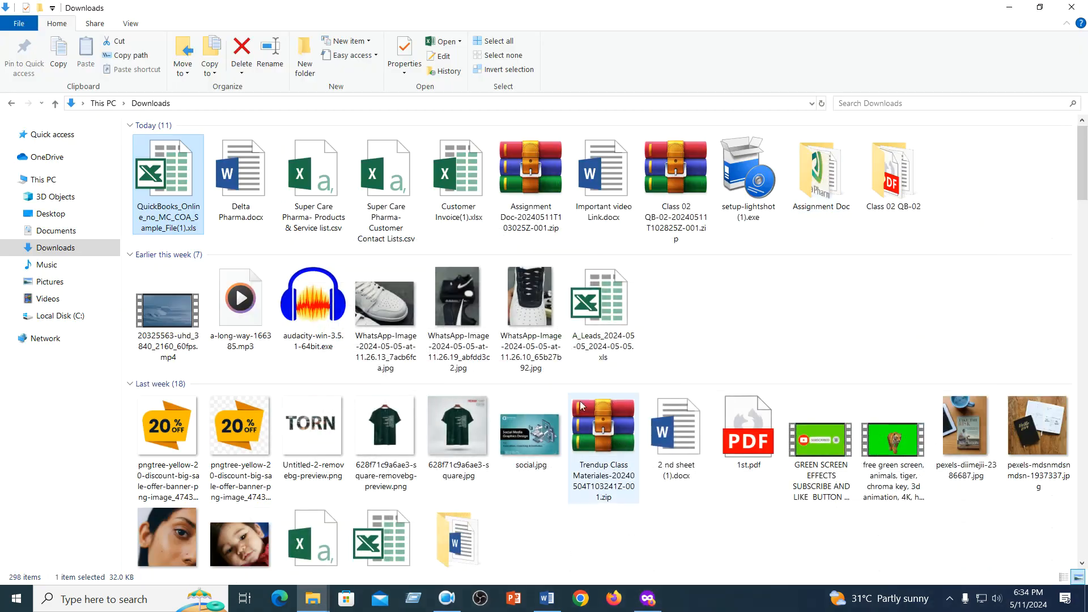
left_click(1068, 5)
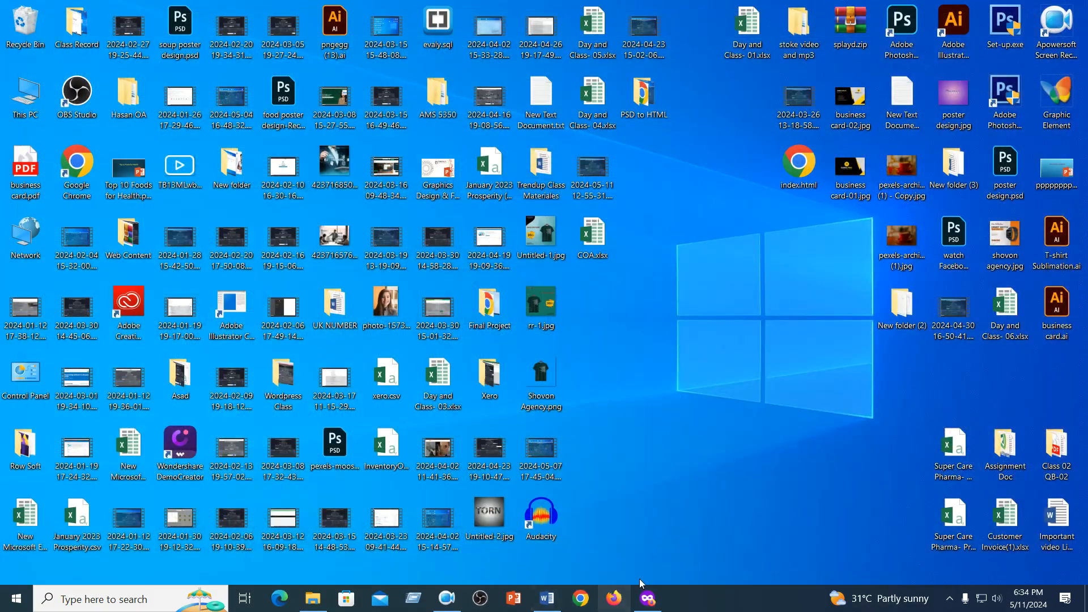
left_click(447, 598)
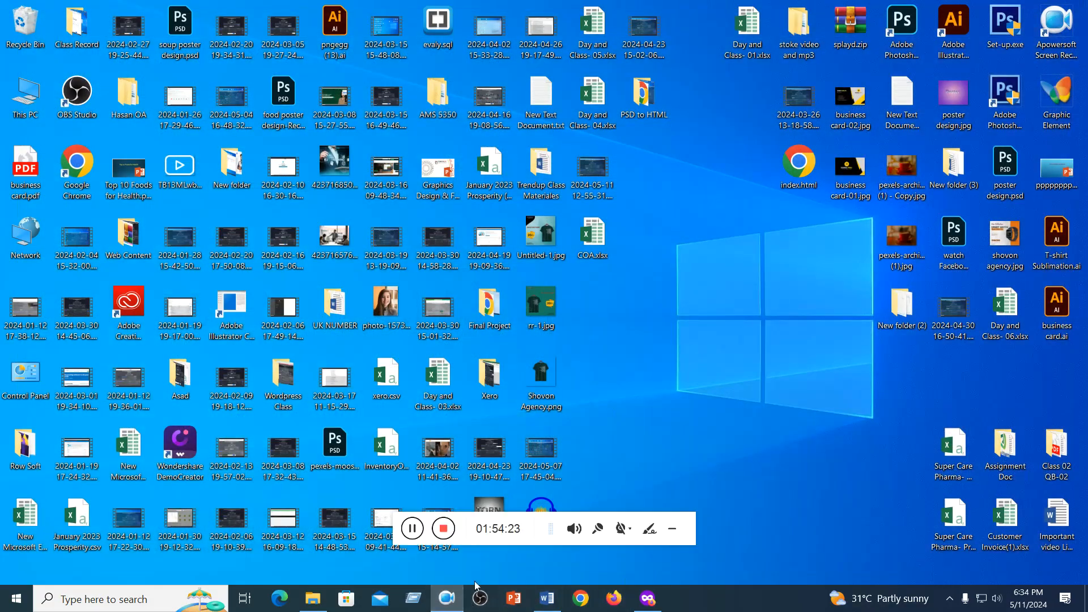